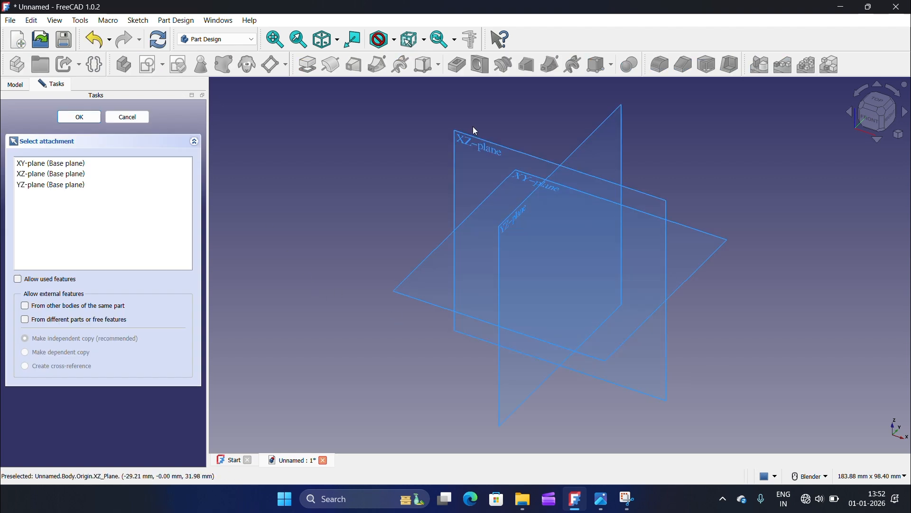
Start the body's first sketch on the XY base plane
{"action": "scroll", "coordinate": [432, 292], "scroll_direction": "down", "scroll_amount": 2}
{"action": "scroll", "coordinate": [504, 280], "scroll_direction": "up", "scroll_amount": 2}
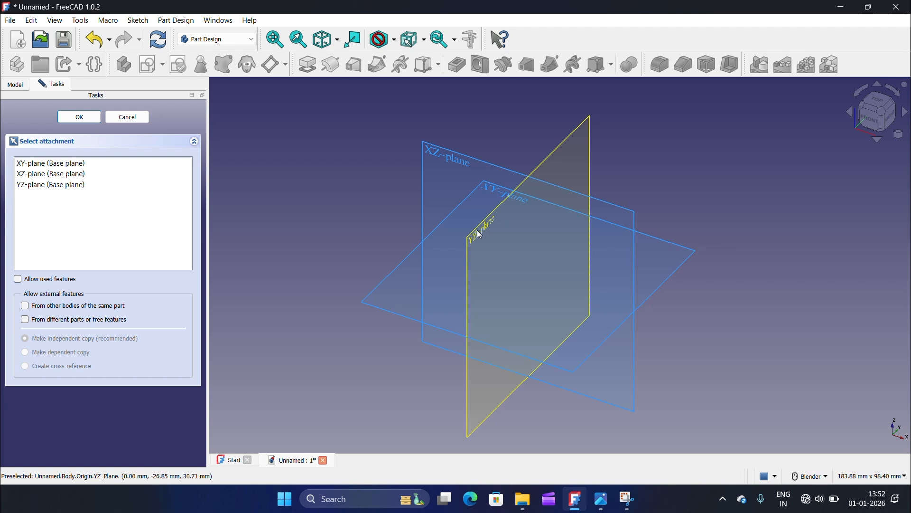
{"action": "left_click", "coordinate": [373, 303]}
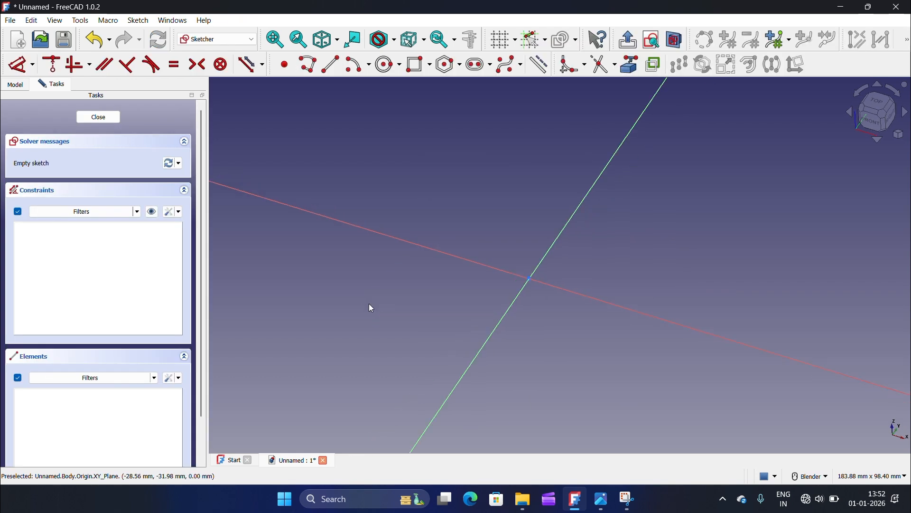
Draw a rounded rectangle centred on the origin, 175 mm wide and 75 mm high with 5 mm corner radii, and finish the sketch
{"action": "left_click", "coordinate": [431, 65]}
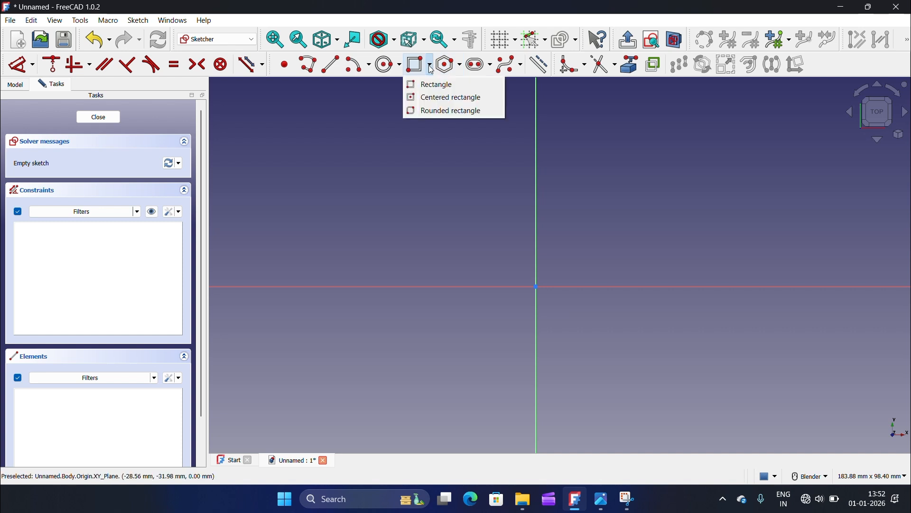
{"action": "left_click", "coordinate": [425, 98]}
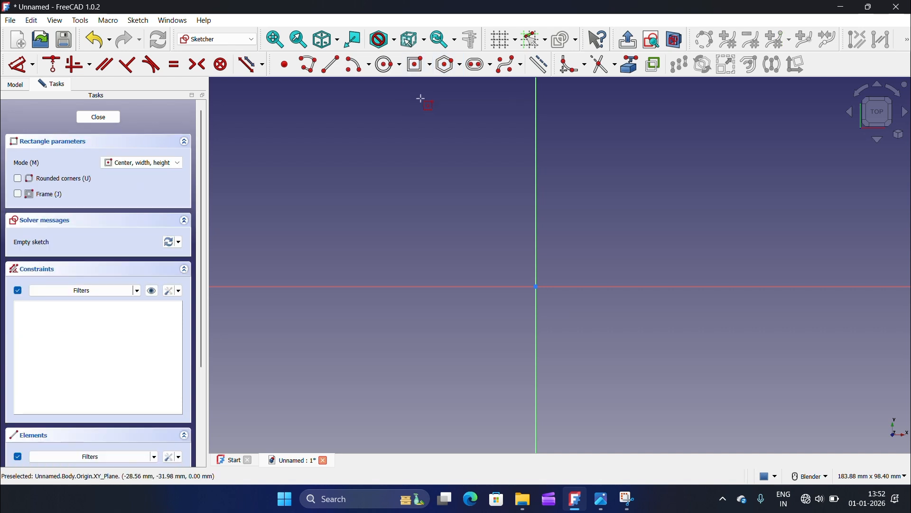
{"action": "left_click", "coordinate": [18, 180]}
{"action": "left_click", "coordinate": [535, 287]}
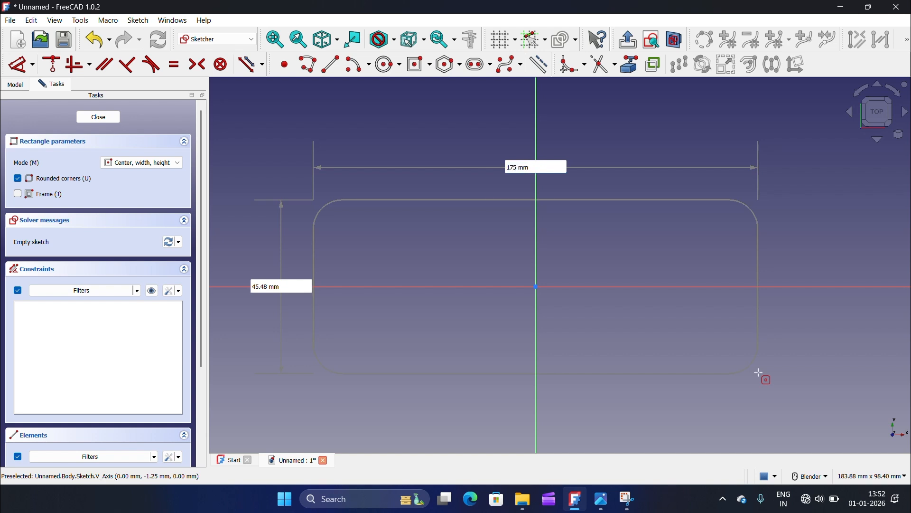
{"action": "key", "text": "Tab"}
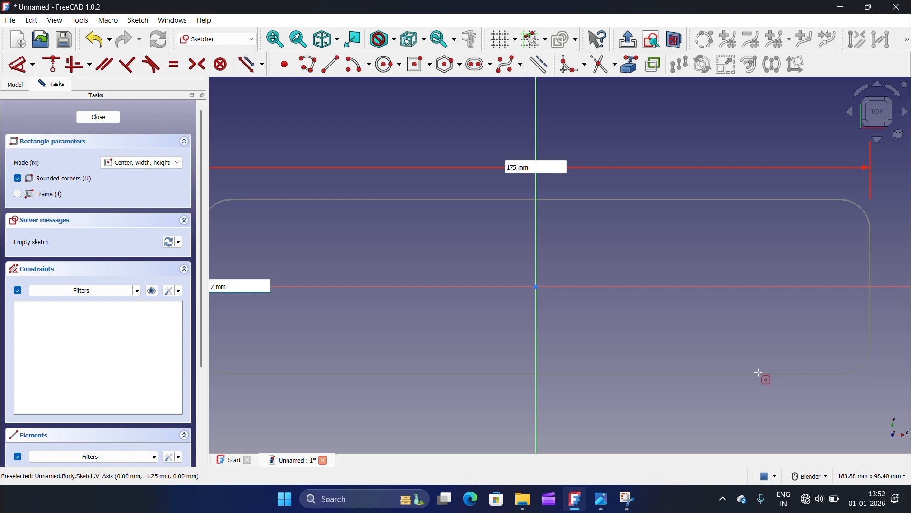
{"action": "key", "text": "Tab"}
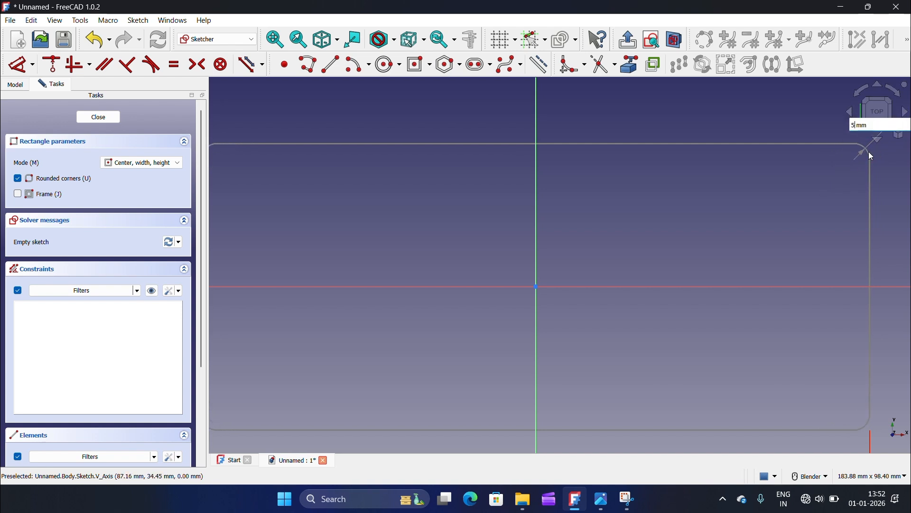
{"action": "key", "text": "Return"}
{"action": "scroll", "coordinate": [825, 194], "scroll_direction": "down", "scroll_amount": 4}
{"action": "scroll", "coordinate": [503, 362], "scroll_direction": "down", "scroll_amount": 1}
{"action": "scroll", "coordinate": [797, 304], "scroll_direction": "up", "scroll_amount": 1}
{"action": "left_click", "coordinate": [120, 117]}
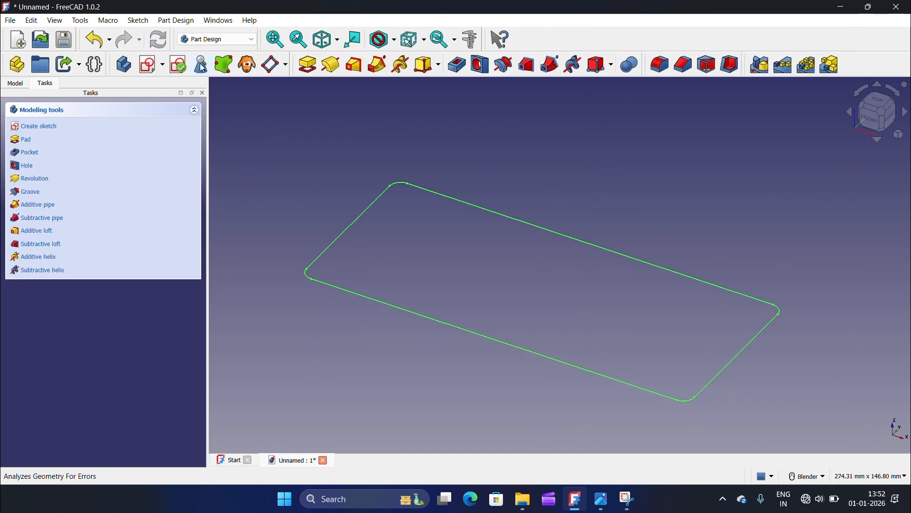
Pad the rounded rectangle sketch to a length of 50 mm
{"action": "left_click", "coordinate": [308, 64]}
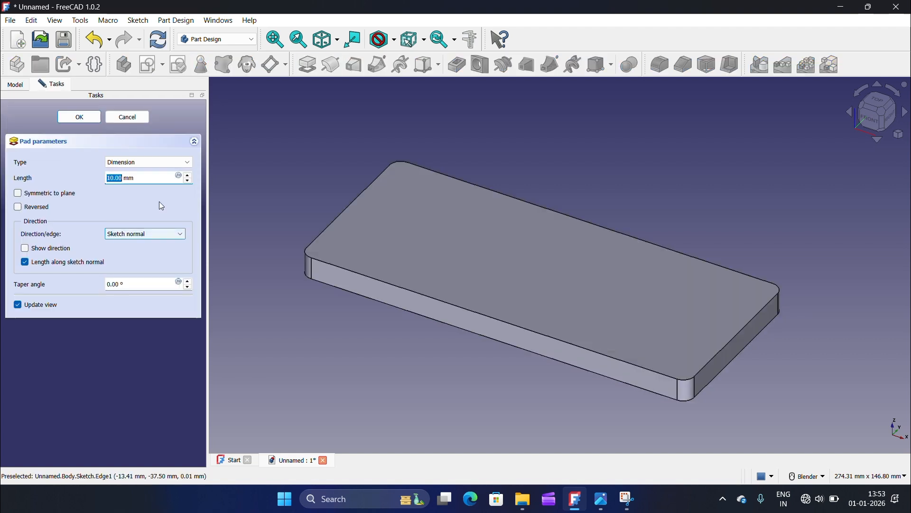
{"action": "type", "text": "50"}
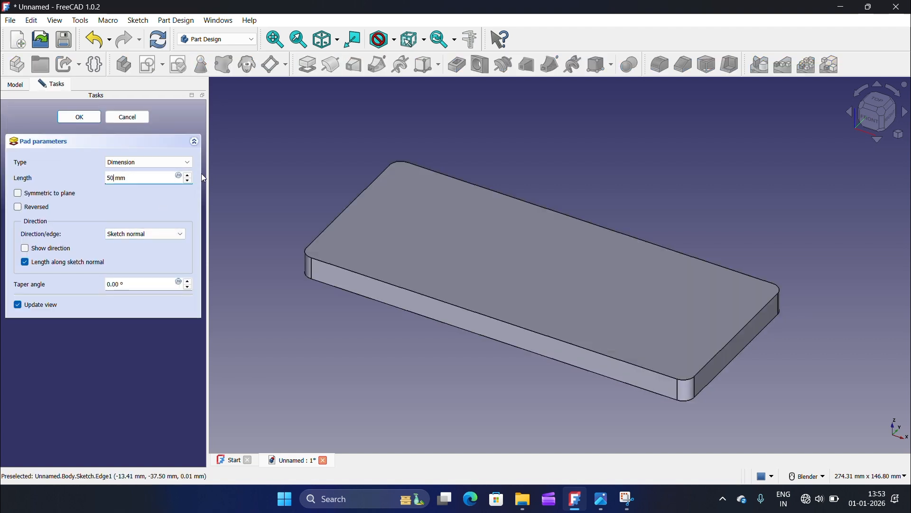
{"action": "left_click", "coordinate": [79, 118]}
Create a new sketch on the top face of the padded block
{"action": "scroll", "coordinate": [452, 329], "scroll_direction": "down", "scroll_amount": 2}
{"action": "left_click", "coordinate": [577, 245]}
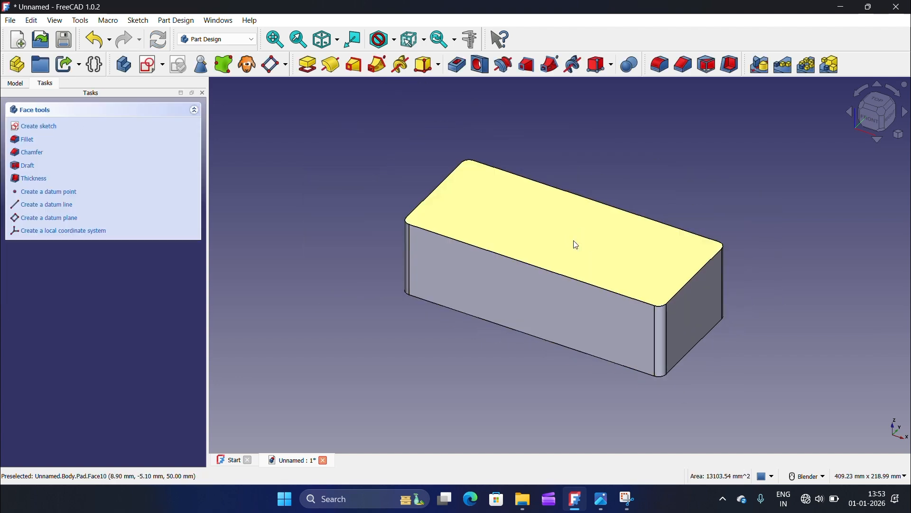
{"action": "left_click", "coordinate": [153, 71]}
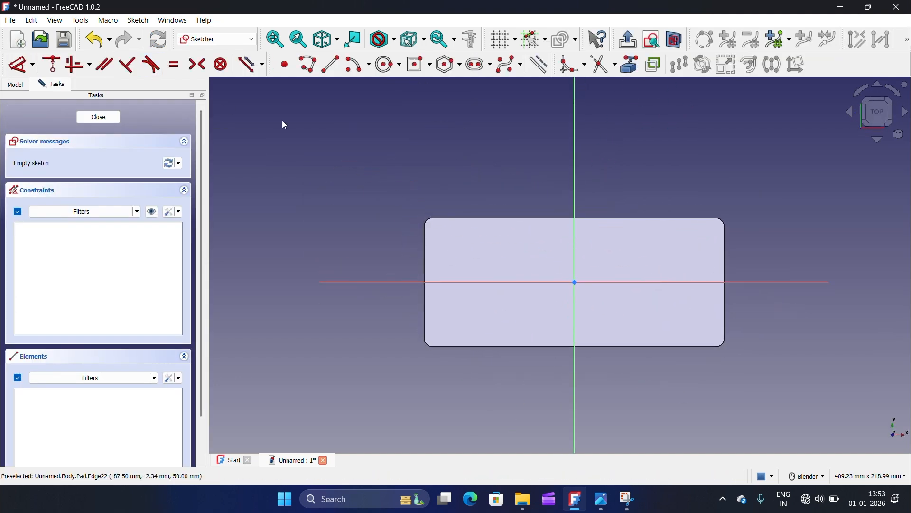
Import the face's upper, left and right edges and its two upper corner arcs as external geometry in the sketch
{"action": "scroll", "coordinate": [653, 317], "scroll_direction": "down", "scroll_amount": 1}
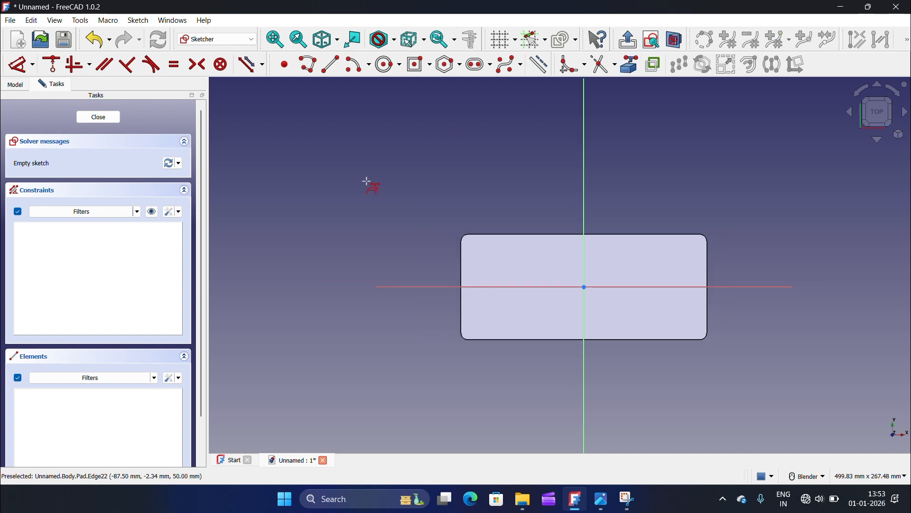
{"action": "scroll", "coordinate": [337, 207], "scroll_direction": "down", "scroll_amount": 2}
{"action": "scroll", "coordinate": [481, 271], "scroll_direction": "up", "scroll_amount": 3}
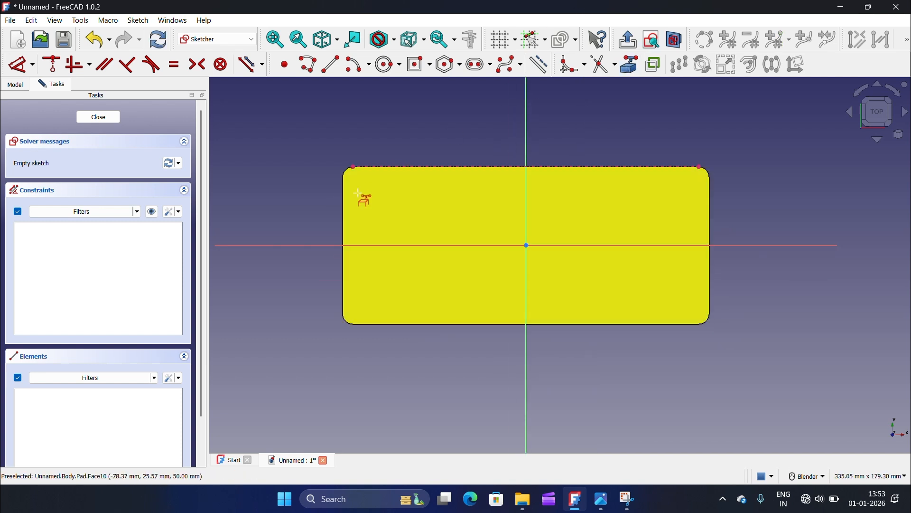
{"action": "scroll", "coordinate": [341, 204], "scroll_direction": "up", "scroll_amount": 3}
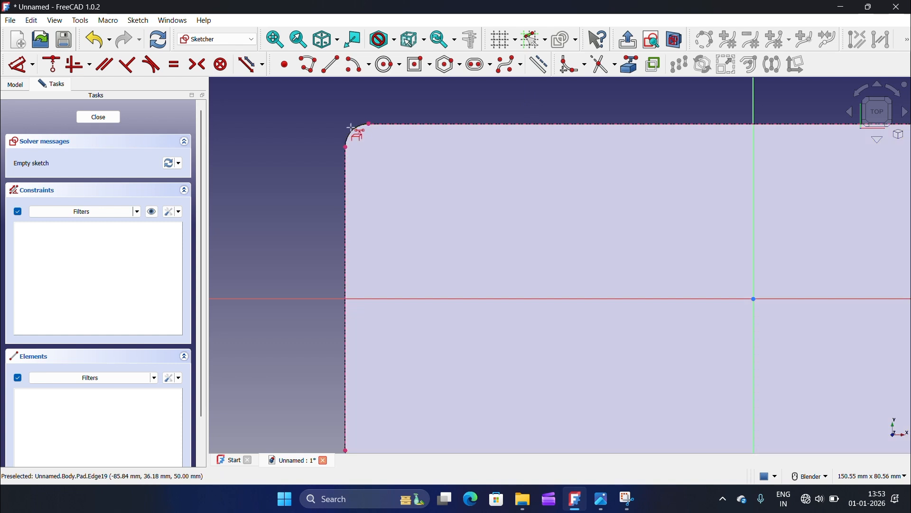
{"action": "scroll", "coordinate": [353, 136], "scroll_direction": "down", "scroll_amount": 5}
{"action": "scroll", "coordinate": [498, 150], "scroll_direction": "up", "scroll_amount": 4}
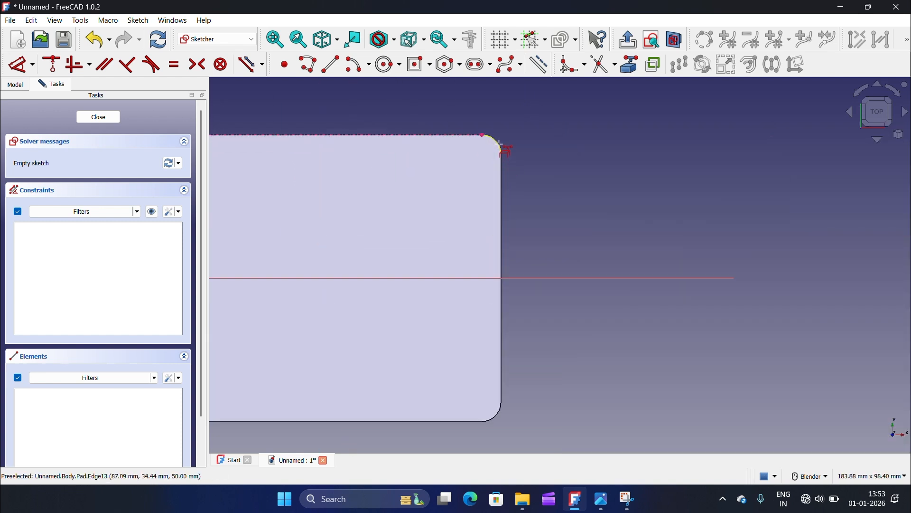
{"action": "scroll", "coordinate": [627, 216], "scroll_direction": "down", "scroll_amount": 5}
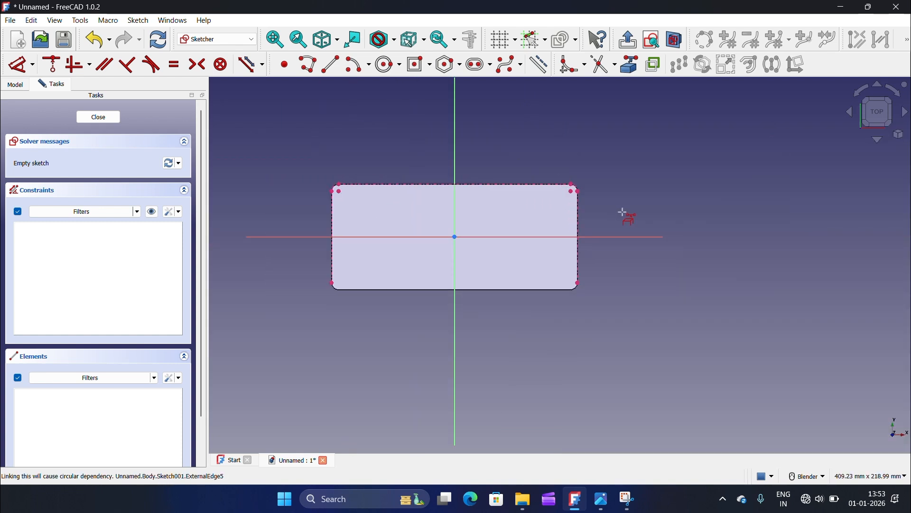
{"action": "scroll", "coordinate": [453, 160], "scroll_direction": "up", "scroll_amount": 2}
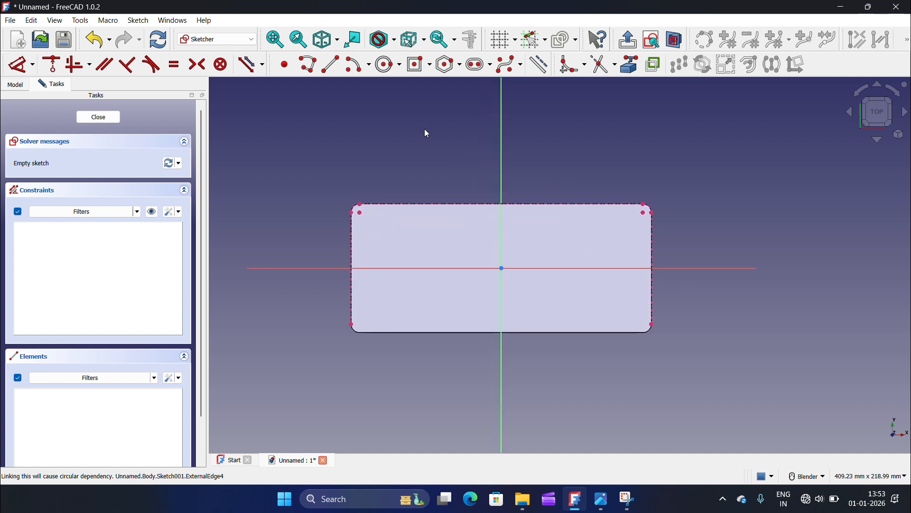
{"action": "scroll", "coordinate": [335, 144], "scroll_direction": "down", "scroll_amount": 1}
{"action": "scroll", "coordinate": [395, 242], "scroll_direction": "up", "scroll_amount": 2}
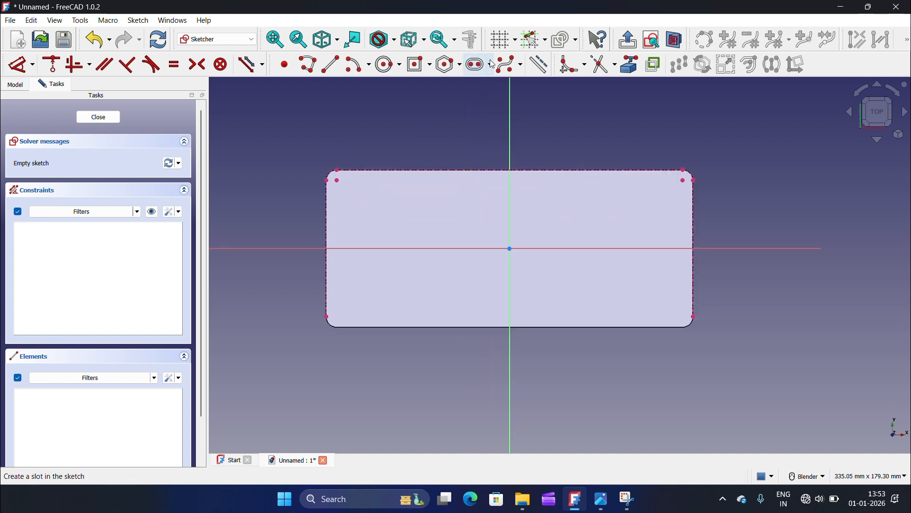
{"action": "left_click", "coordinate": [430, 69]}
{"action": "left_click", "coordinate": [429, 85]}
{"action": "left_click", "coordinate": [341, 240]}
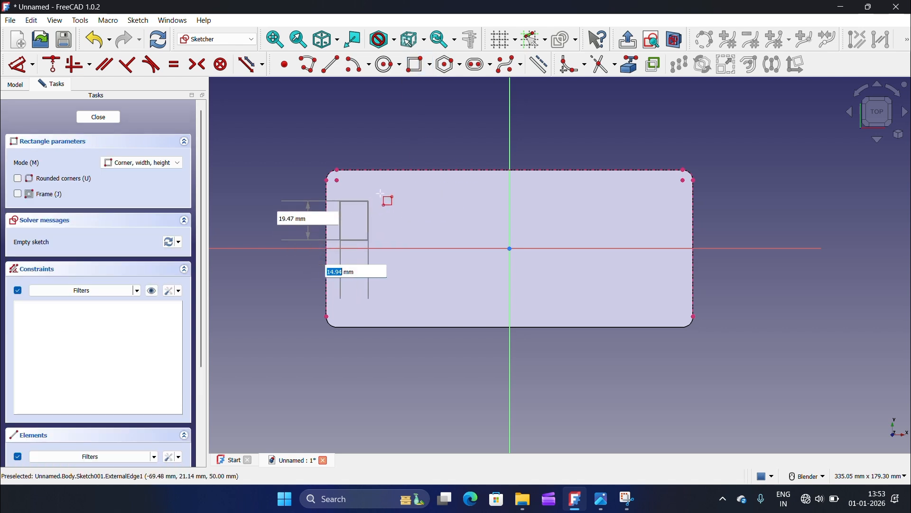
{"action": "left_click", "coordinate": [682, 184]}
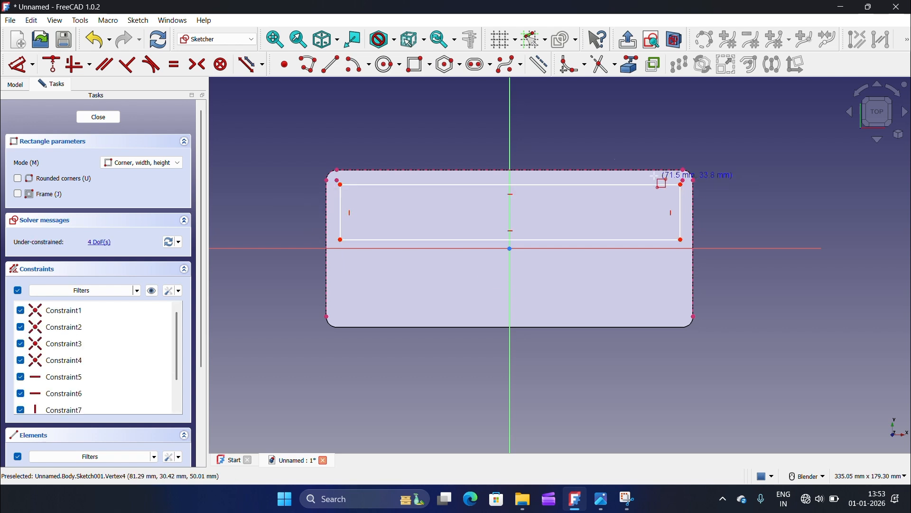
{"action": "right_click", "coordinate": [434, 138]}
{"action": "scroll", "coordinate": [434, 137], "scroll_direction": "down", "scroll_amount": 1}
{"action": "scroll", "coordinate": [537, 233], "scroll_direction": "up", "scroll_amount": 1}
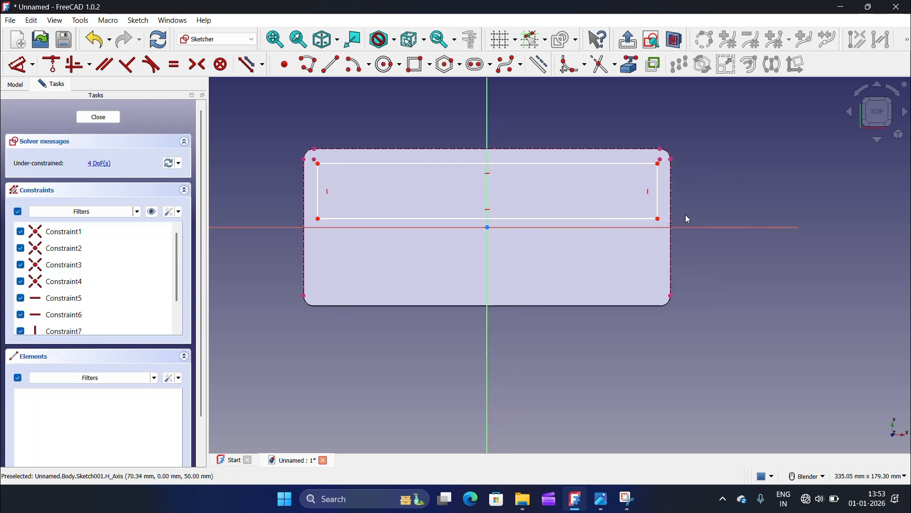
{"action": "mouse_move", "coordinate": [660, 224]}
{"action": "left_mouse_down"}
{"action": "mouse_move", "coordinate": [584, 218]}
{"action": "mouse_move", "coordinate": [657, 218]}
{"action": "left_mouse_up"}
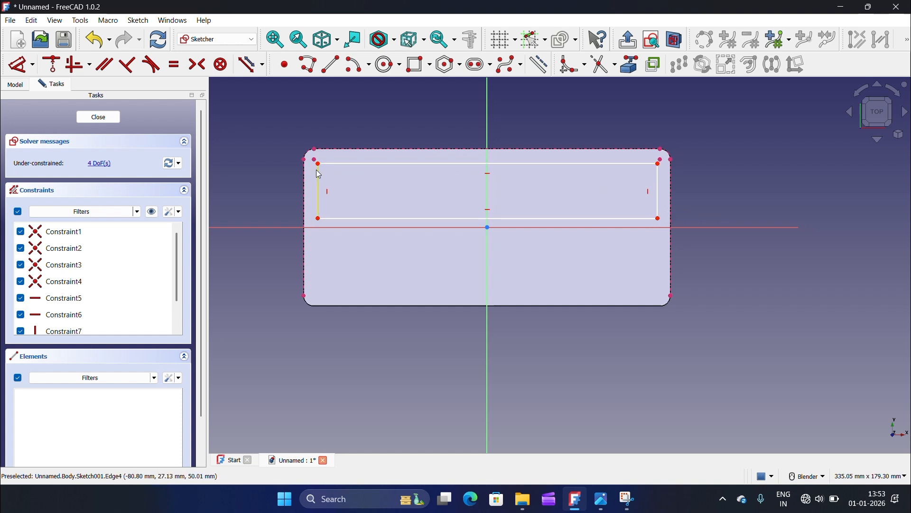
{"action": "key", "text": "ctrl+z"}
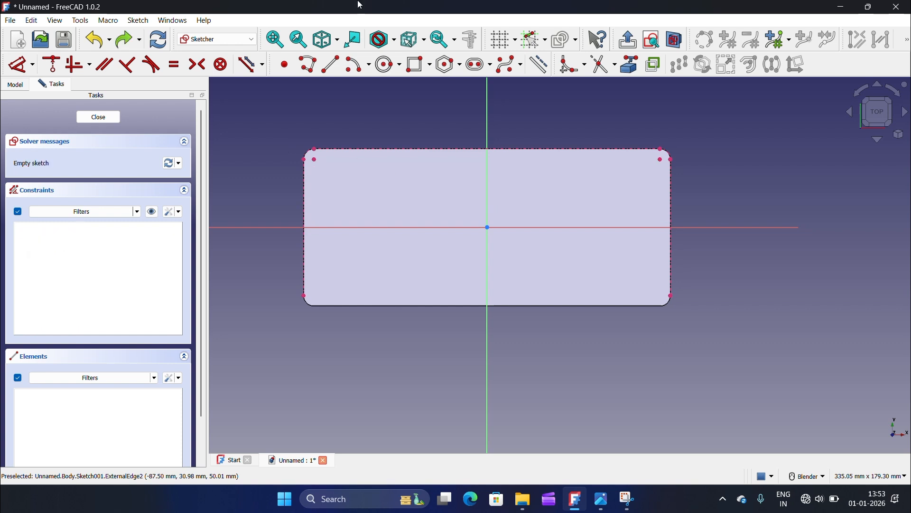
Draw a wide rectangle inside the upper half of the face, crossing the vertical axis and staying above the horizontal axis
{"action": "left_click", "coordinate": [431, 65]}
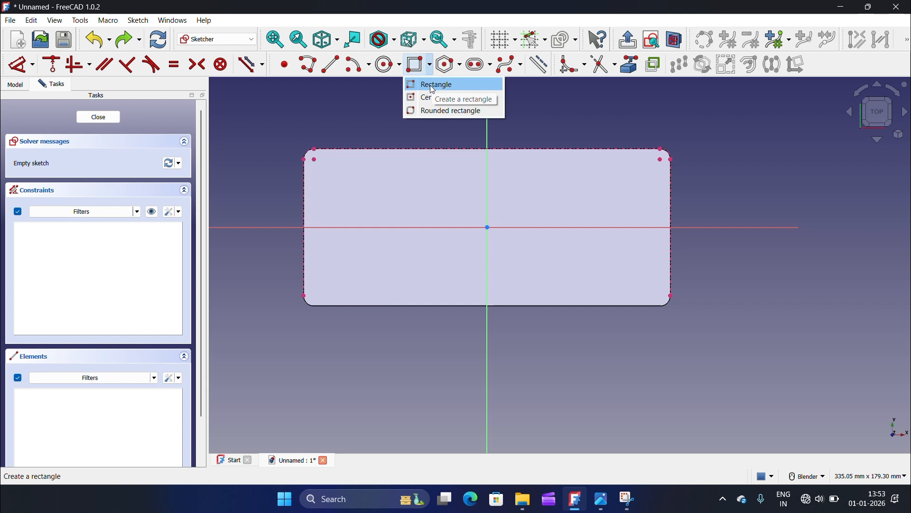
{"action": "left_click", "coordinate": [433, 85]}
{"action": "left_click", "coordinate": [314, 216]}
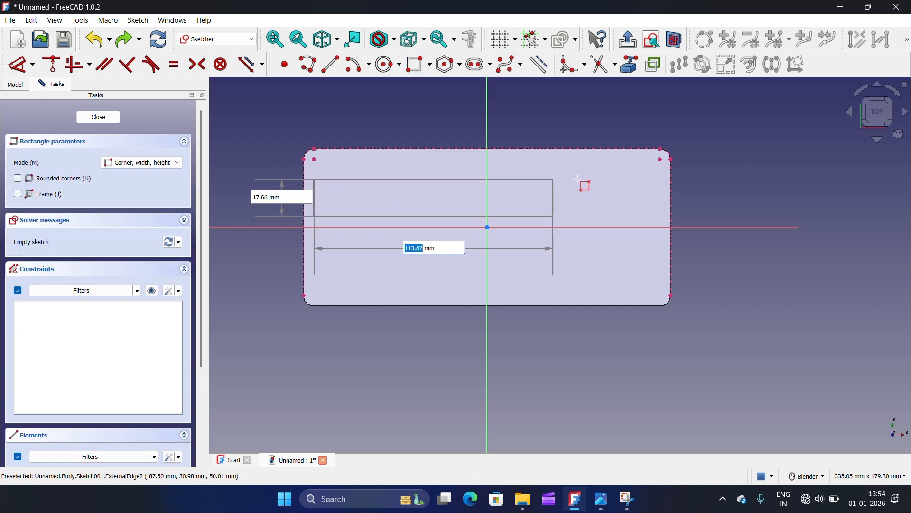
{"action": "left_click", "coordinate": [654, 168]}
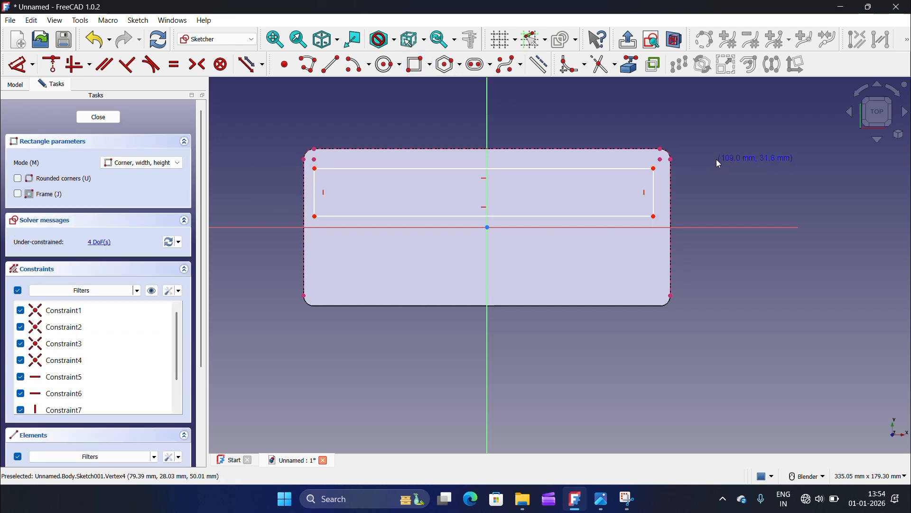
Constrain the rectangle's two lower corners to be symmetric about the vertical axis
{"action": "left_click", "coordinate": [314, 216]}
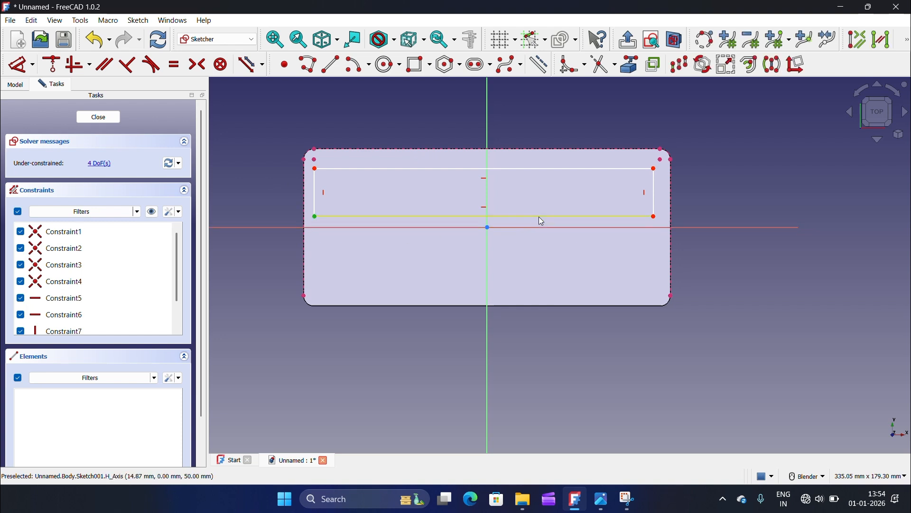
{"action": "left_click", "coordinate": [655, 217]}
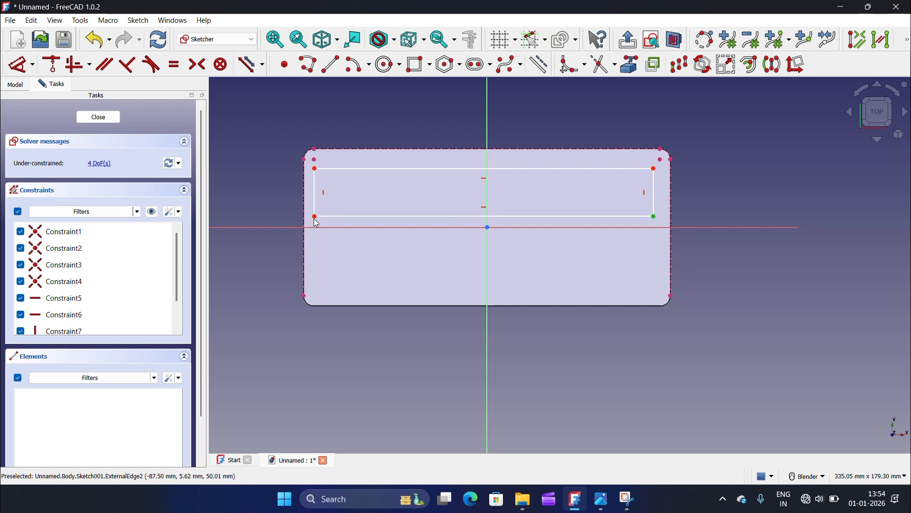
{"action": "left_click", "coordinate": [205, 69]}
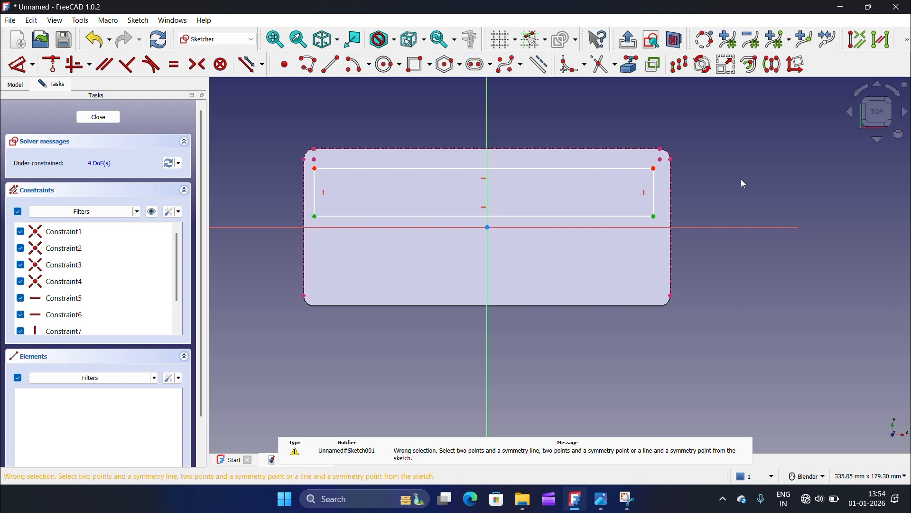
{"action": "left_click", "coordinate": [489, 103]}
{"action": "left_click", "coordinate": [196, 65]}
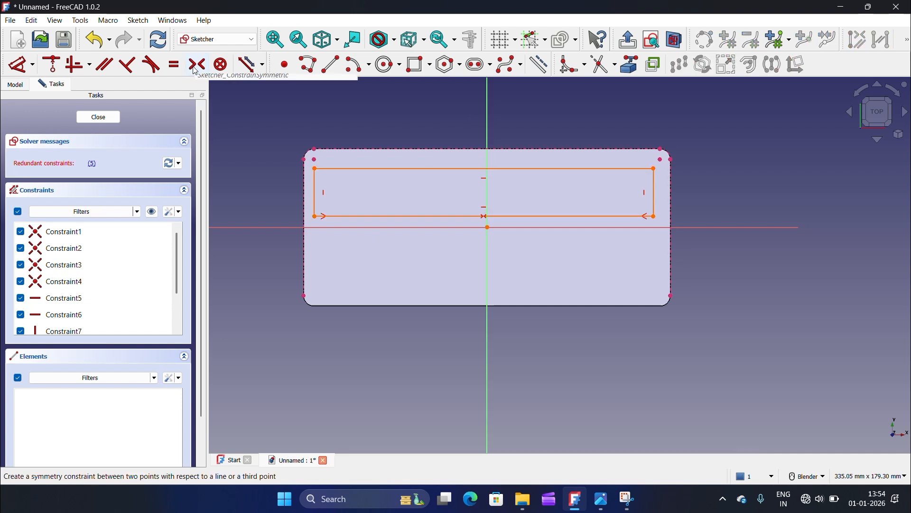
Delete the redundant horizontal constraint on the rectangle's lower edge and narrow the rectangle by moving its lower-right corner inward
{"action": "right_click", "coordinate": [72, 299]}
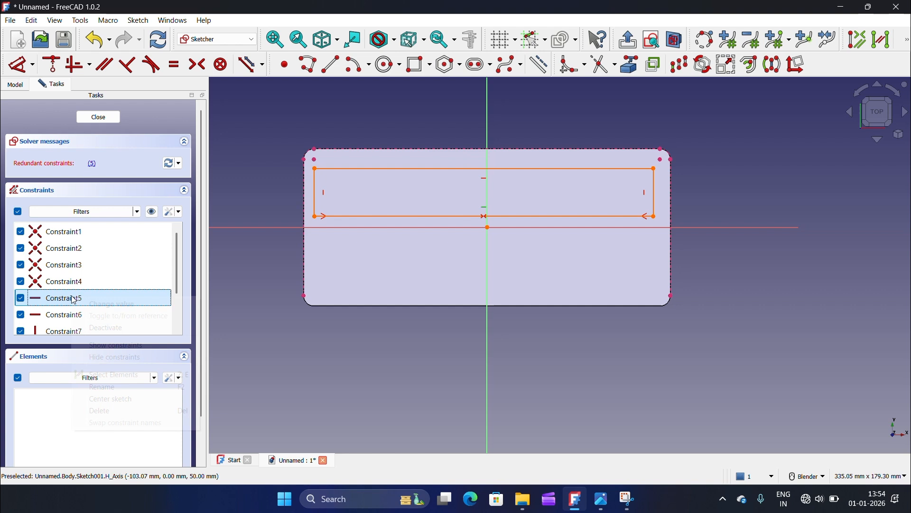
{"action": "left_click", "coordinate": [108, 412]}
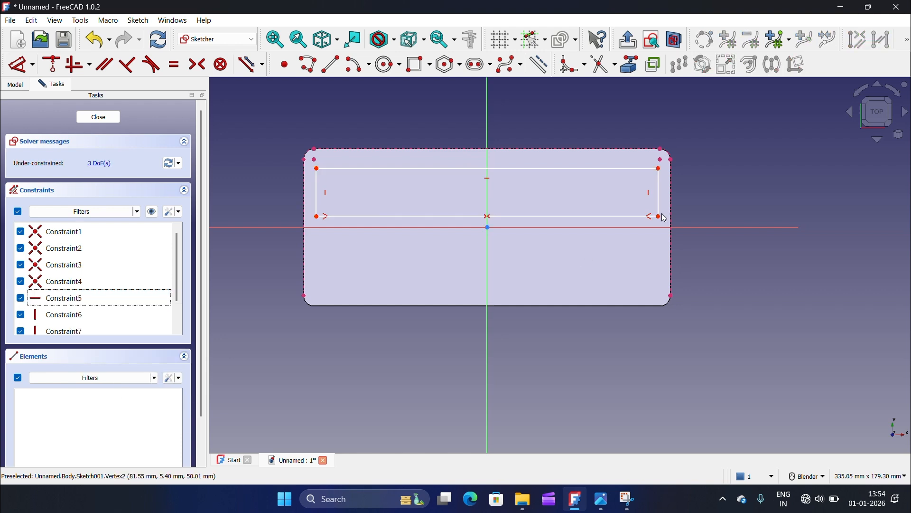
{"action": "mouse_move", "coordinate": [659, 217]}
{"action": "left_mouse_down"}
{"action": "mouse_move", "coordinate": [631, 204]}
{"action": "mouse_move", "coordinate": [647, 216]}
{"action": "left_mouse_up"}
Fillet the rectangle's two upper corners while preserving the corner points
{"action": "scroll", "coordinate": [426, 146], "scroll_direction": "up", "scroll_amount": 3}
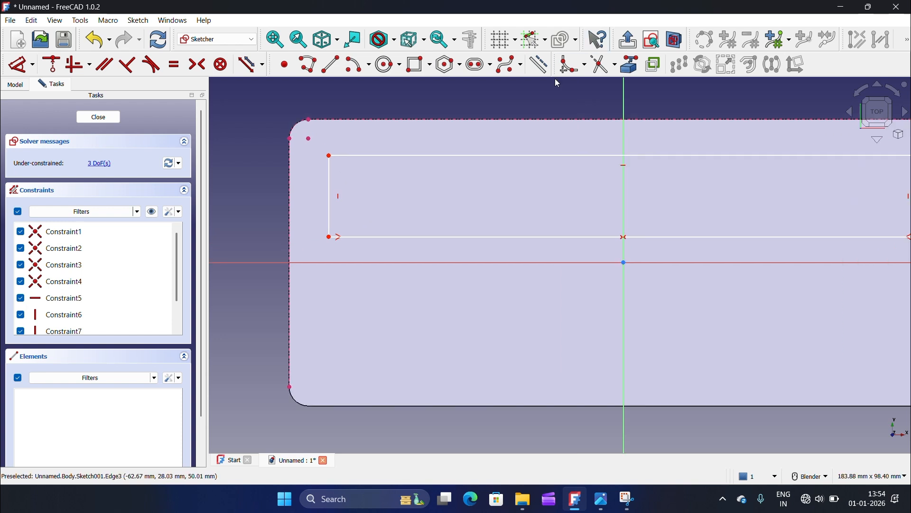
{"action": "scroll", "coordinate": [444, 129], "scroll_direction": "down", "scroll_amount": 1}
{"action": "left_click", "coordinate": [574, 68]}
{"action": "left_click", "coordinate": [350, 151]}
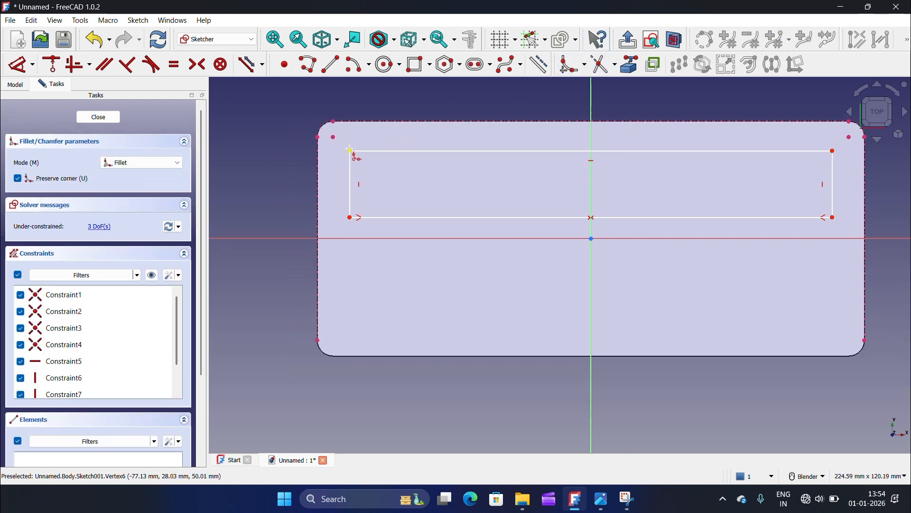
{"action": "left_click", "coordinate": [833, 152]}
{"action": "key", "text": "Escape"}
Dimension the rectangle's upper edge 2 mm from the face's upper edge
{"action": "key", "text": "d"}
{"action": "left_click", "coordinate": [425, 151]}
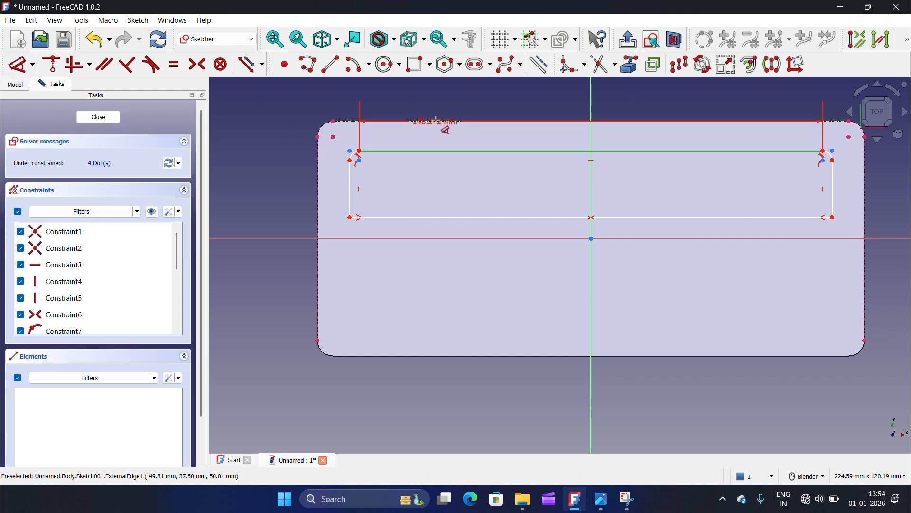
{"action": "left_click", "coordinate": [425, 122]}
{"action": "left_click", "coordinate": [429, 101]}
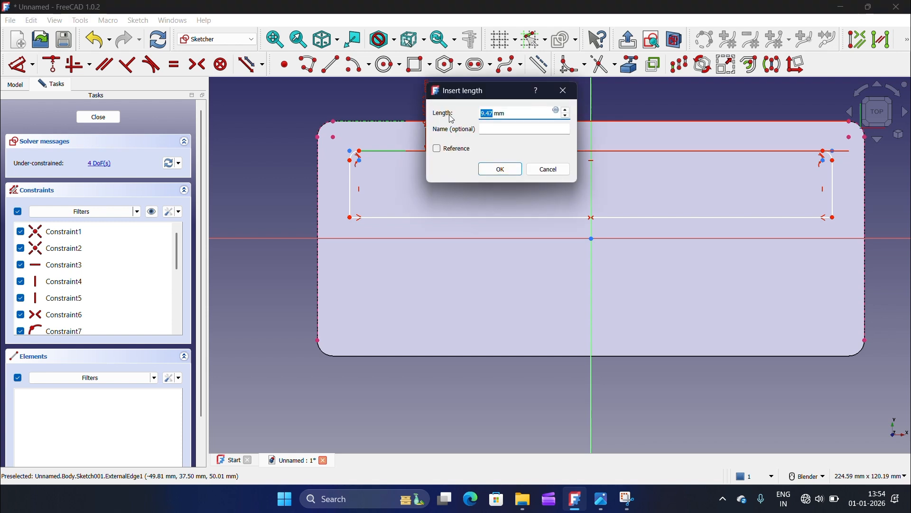
{"action": "type", "text": "2"}
{"action": "left_click", "coordinate": [501, 169]}
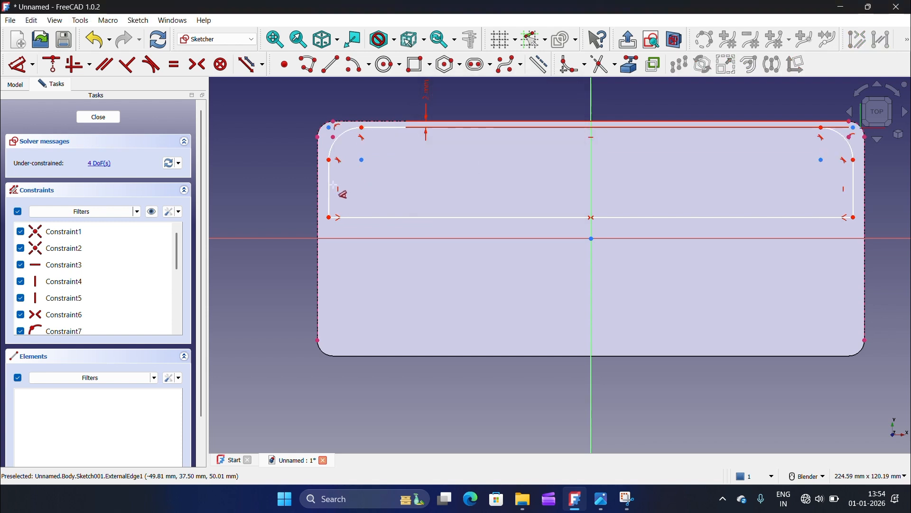
Dimension the rectangle's left edge 2 mm from the face's left edge
{"action": "left_click", "coordinate": [329, 193]}
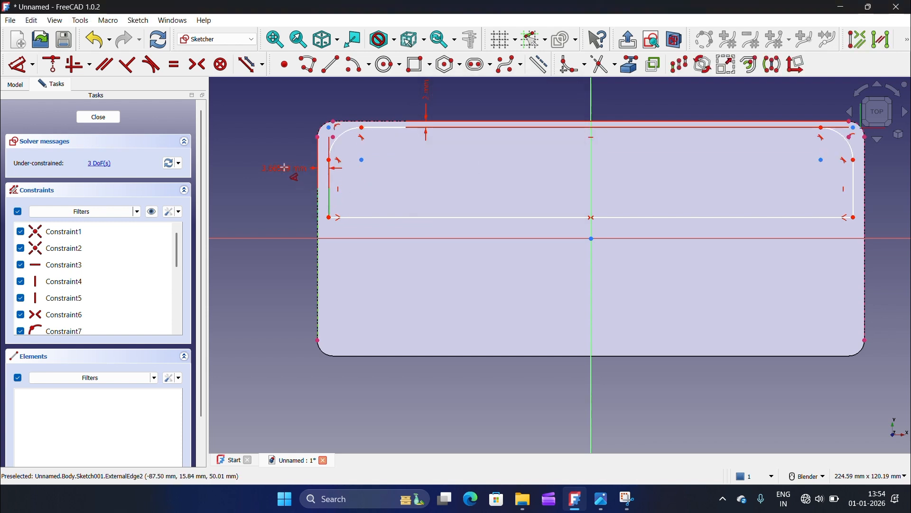
{"action": "left_click", "coordinate": [287, 172]}
{"action": "left_click", "coordinate": [356, 237]}
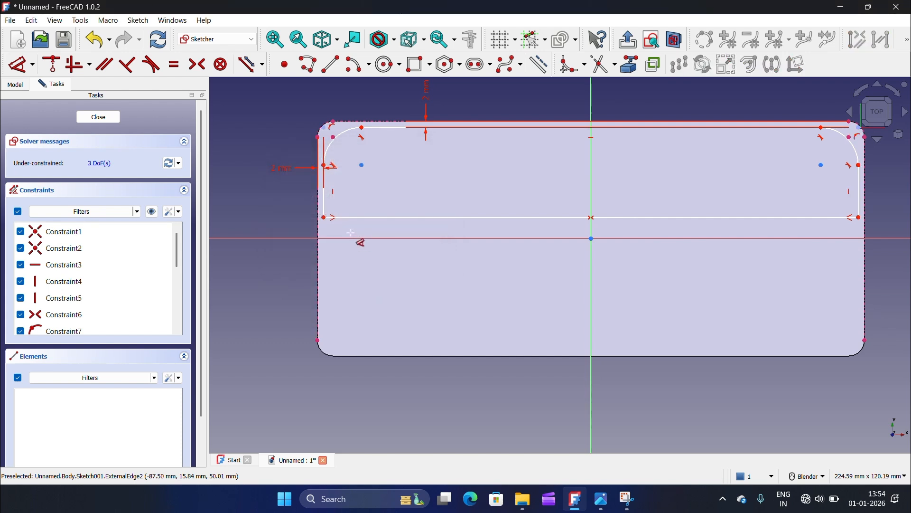
Dimension the rectangle's height between its upper and lower edges as 27 mm
{"action": "scroll", "coordinate": [247, 142], "scroll_direction": "down", "scroll_amount": 2}
{"action": "scroll", "coordinate": [494, 197], "scroll_direction": "down", "scroll_amount": 2}
{"action": "scroll", "coordinate": [517, 186], "scroll_direction": "up", "scroll_amount": 3}
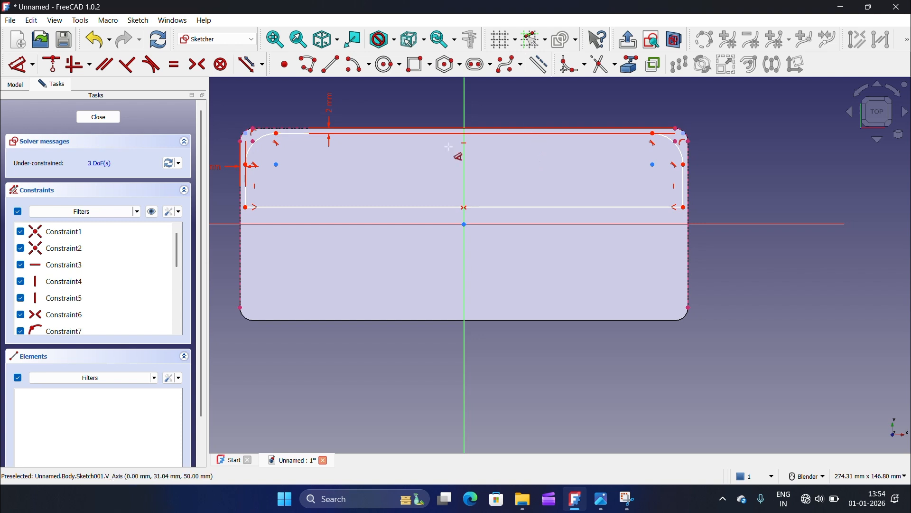
{"action": "scroll", "coordinate": [496, 194], "scroll_direction": "down", "scroll_amount": 2}
{"action": "scroll", "coordinate": [351, 163], "scroll_direction": "up", "scroll_amount": 5}
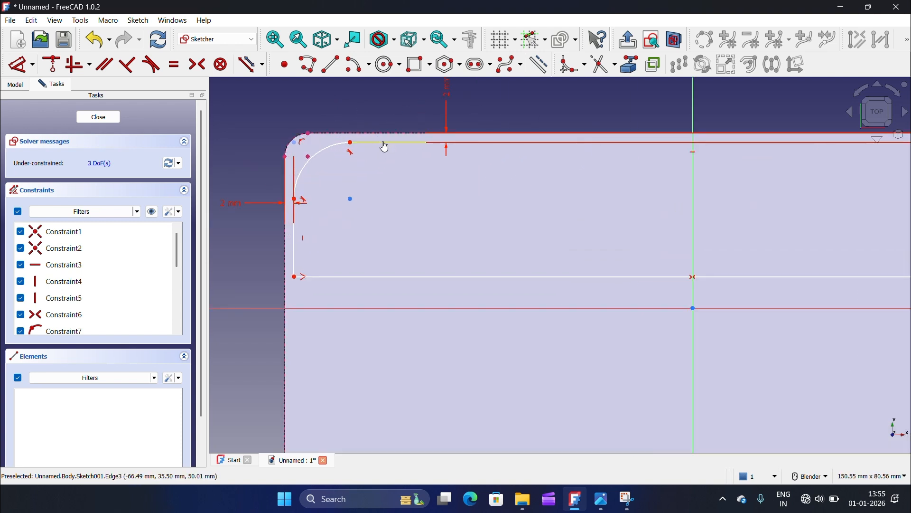
{"action": "left_click", "coordinate": [384, 148]}
{"action": "left_click", "coordinate": [417, 277]}
{"action": "scroll", "coordinate": [496, 237], "scroll_direction": "down", "scroll_amount": 2}
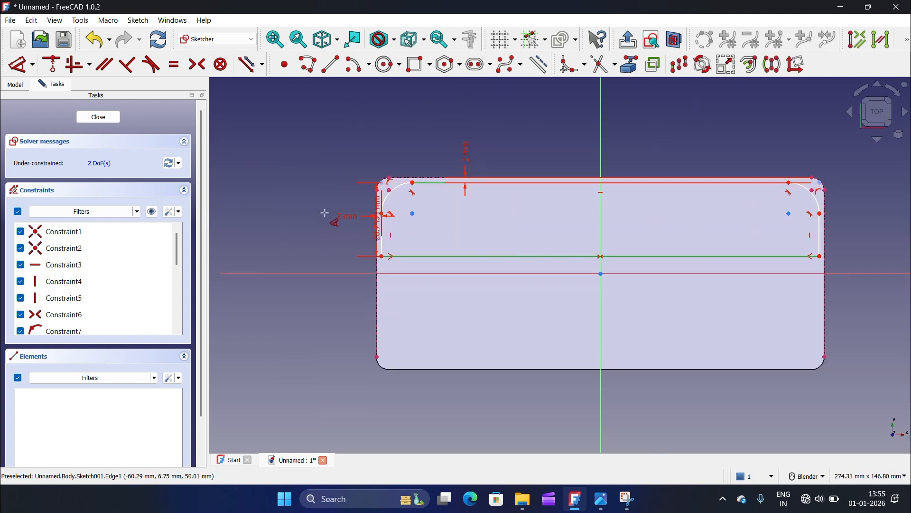
{"action": "left_click", "coordinate": [300, 213]}
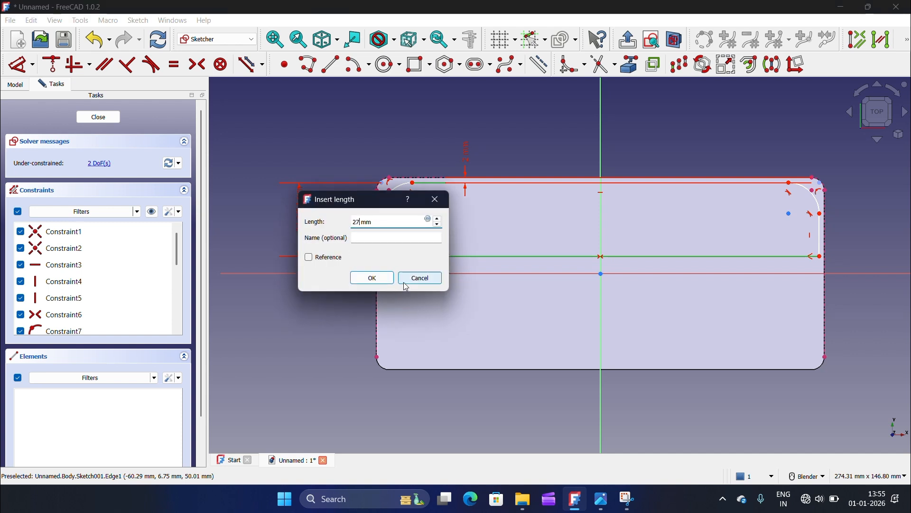
{"action": "type", "text": "27"}
{"action": "left_click", "coordinate": [373, 277]}
{"action": "scroll", "coordinate": [415, 234], "scroll_direction": "up", "scroll_amount": 1}
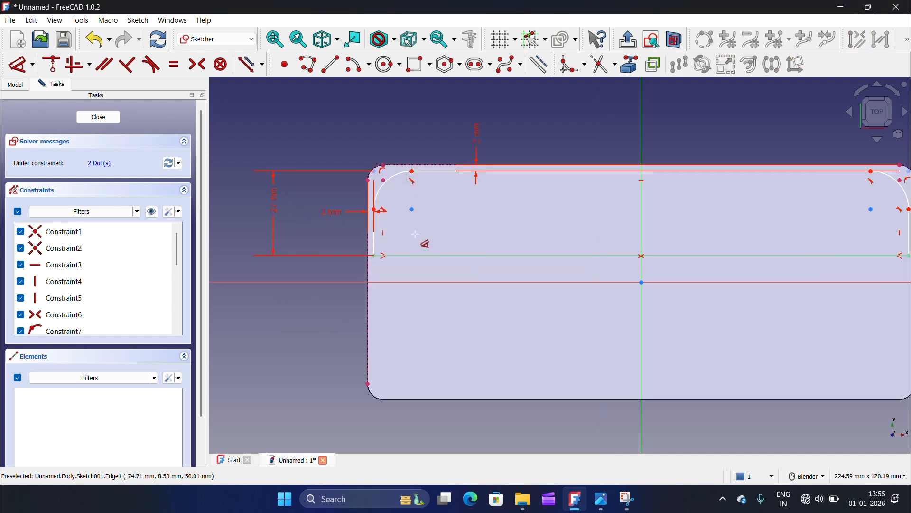
{"action": "scroll", "coordinate": [415, 234], "scroll_direction": "down", "scroll_amount": 2}
{"action": "scroll", "coordinate": [412, 209], "scroll_direction": "up", "scroll_amount": 4}
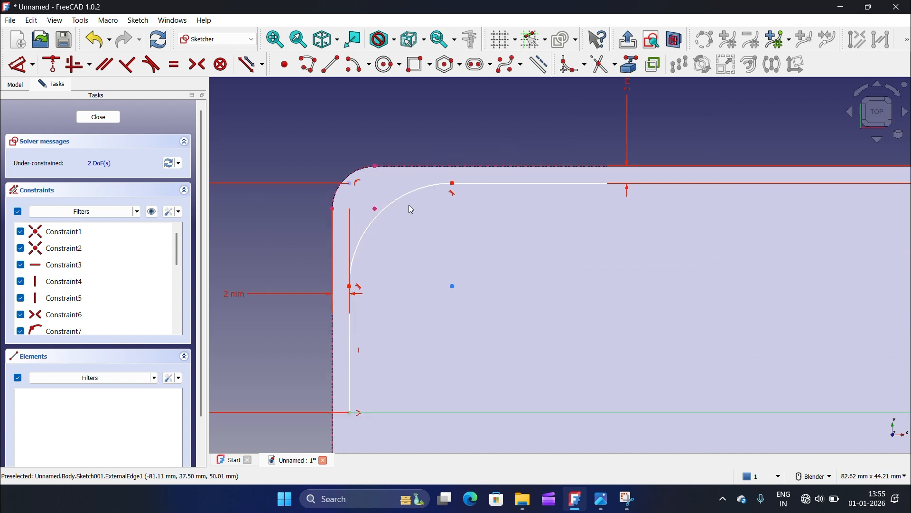
{"action": "left_click", "coordinate": [404, 195]}
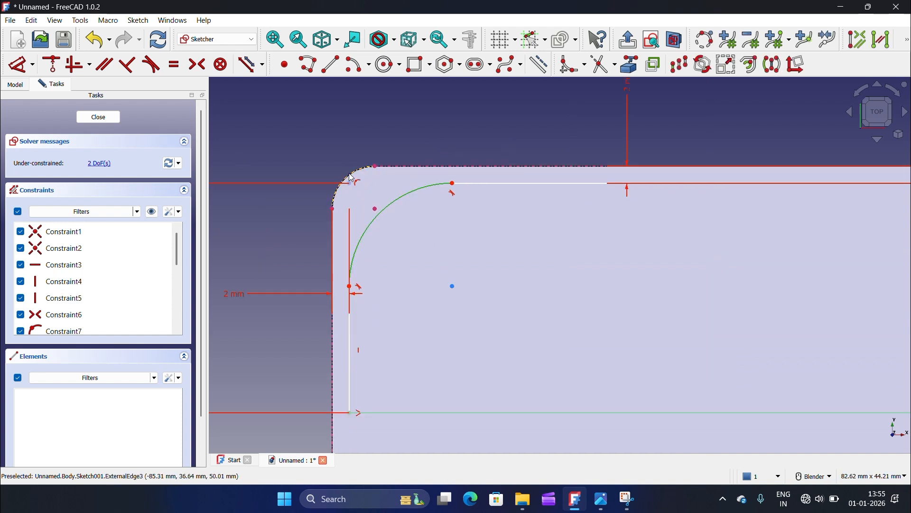
{"action": "left_click", "coordinate": [18, 65]}
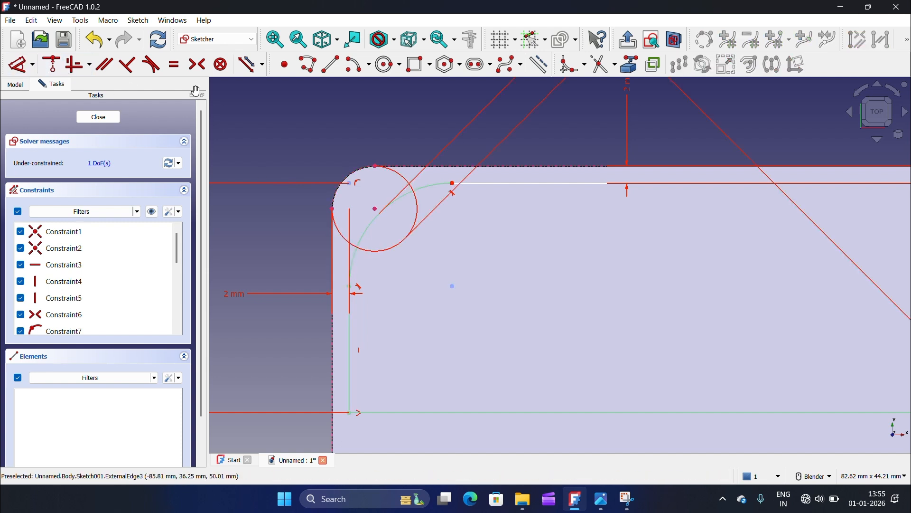
{"action": "key", "text": "Escape"}
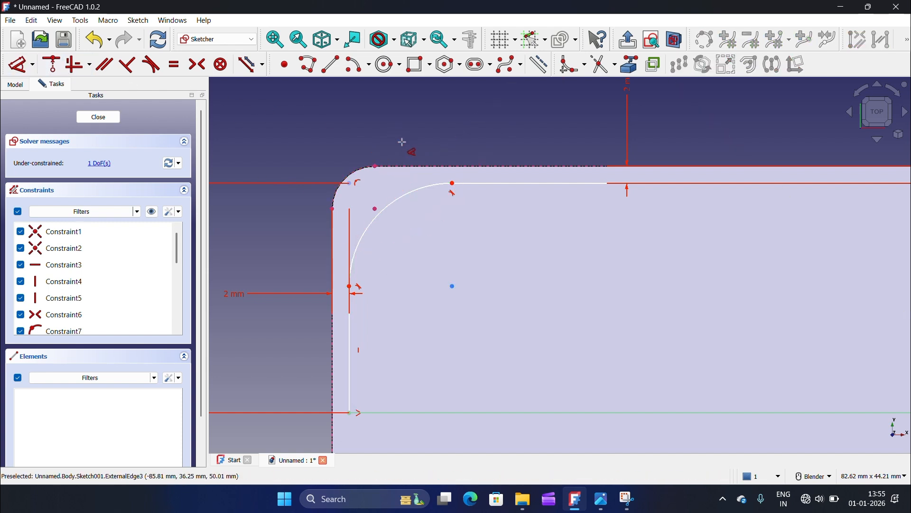
Dimension the rectangle's upper-left fillet arc 2 mm from the upper endpoint of the face's upper-left corner arc
{"action": "scroll", "coordinate": [407, 149], "scroll_direction": "up", "scroll_amount": 2}
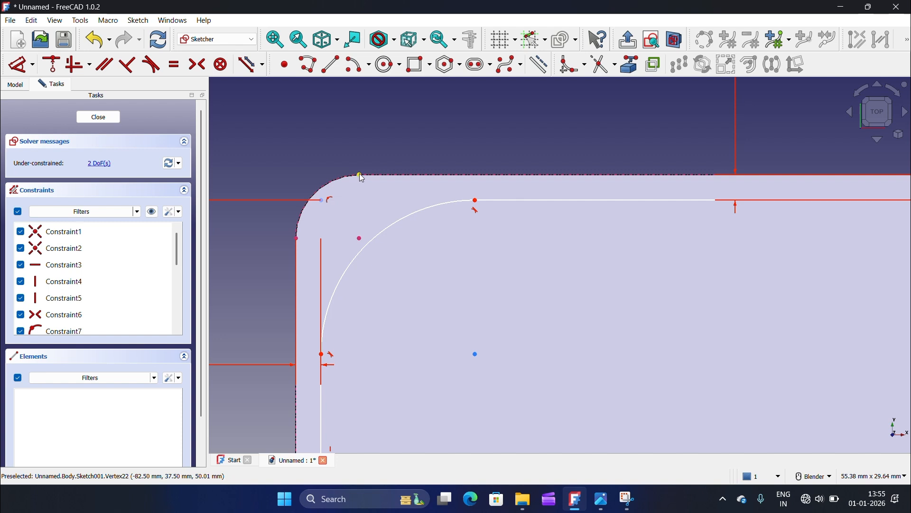
{"action": "left_click", "coordinate": [386, 233]}
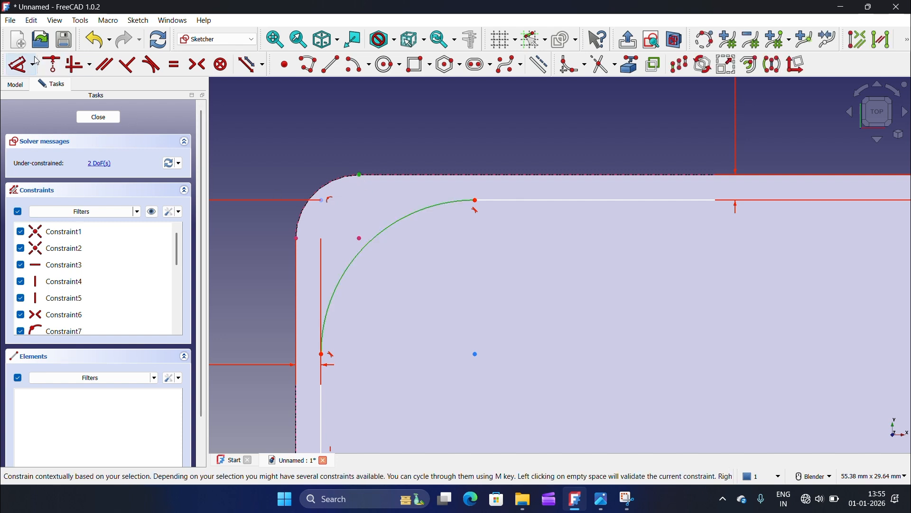
{"action": "left_click", "coordinate": [19, 68]}
{"action": "left_click", "coordinate": [400, 108]}
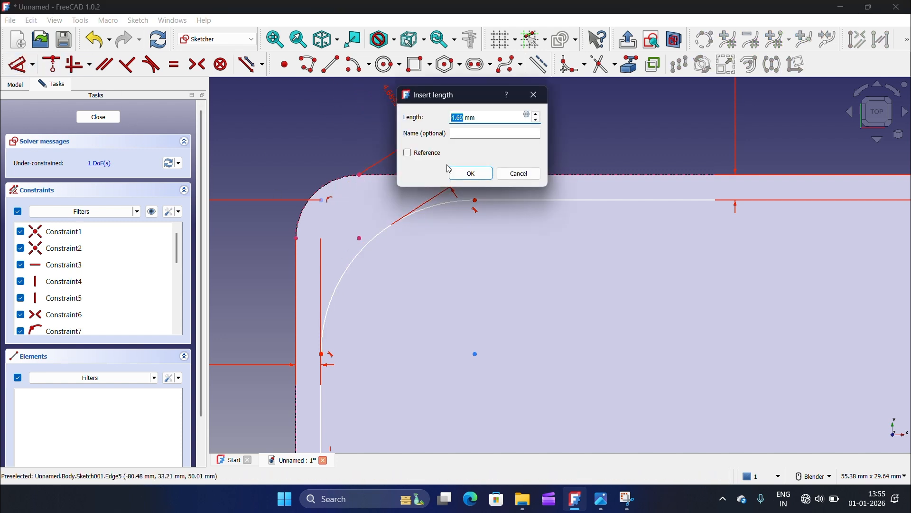
{"action": "type", "text": "2"}
{"action": "left_click", "coordinate": [471, 174]}
{"action": "scroll", "coordinate": [363, 127], "scroll_direction": "down", "scroll_amount": 6}
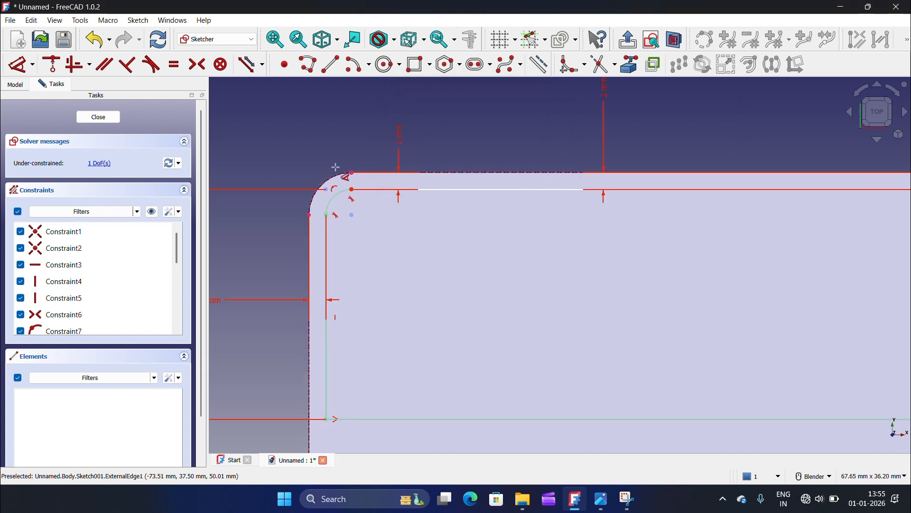
Dimension the rectangle's upper-right fillet arc 2 mm from the upper endpoint of the face's upper-right corner arc
{"action": "scroll", "coordinate": [363, 127], "scroll_direction": "down", "scroll_amount": 2}
{"action": "scroll", "coordinate": [635, 126], "scroll_direction": "up", "scroll_amount": 6}
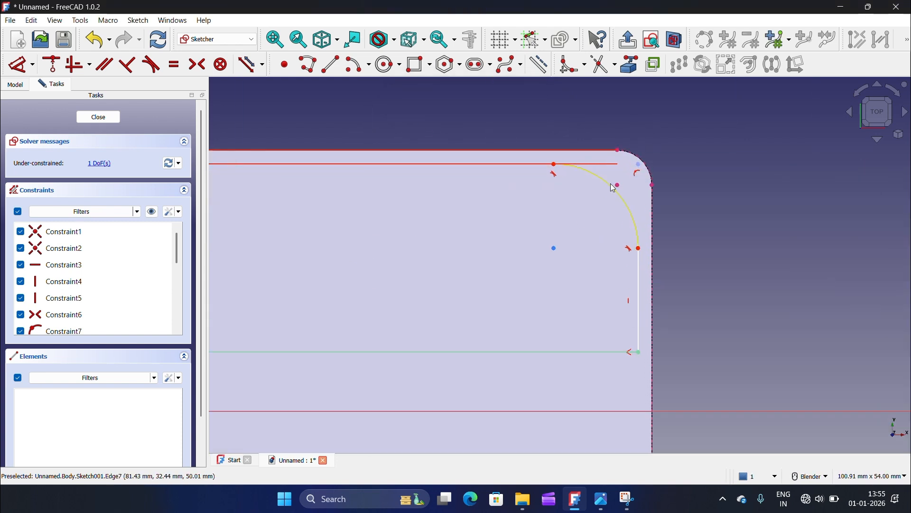
{"action": "left_click", "coordinate": [617, 149]}
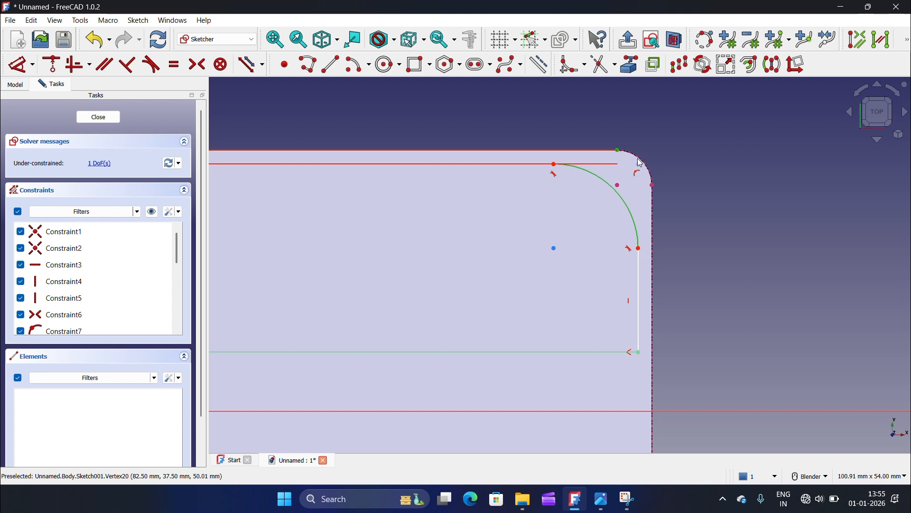
{"action": "left_click", "coordinate": [22, 65]}
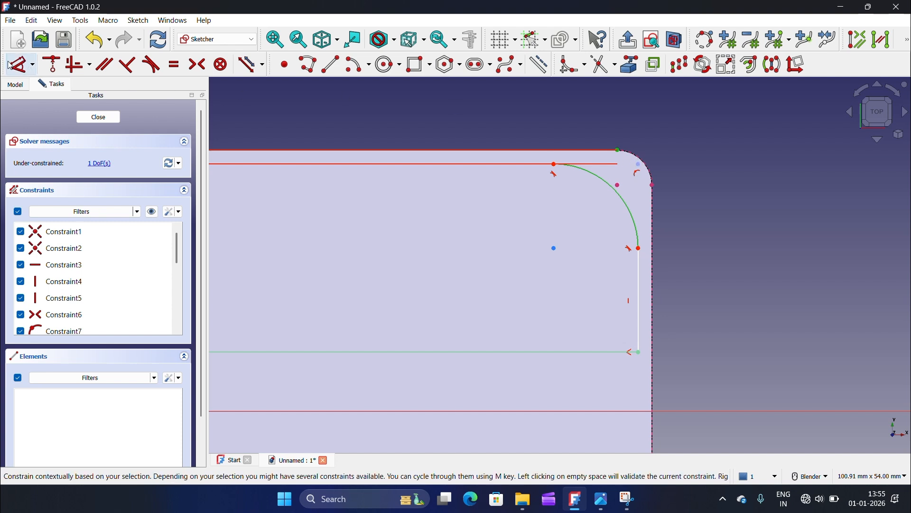
{"action": "left_click", "coordinate": [615, 96]}
{"action": "type", "text": "2"}
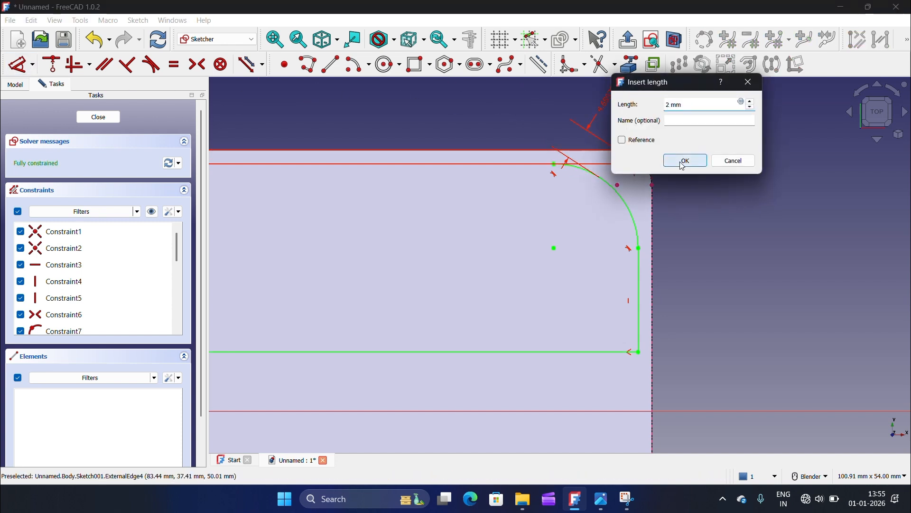
{"action": "left_click", "coordinate": [686, 160]}
Mirror the whole filleted rectangle about the horizontal axis into the lower half of the face
{"action": "scroll", "coordinate": [488, 129], "scroll_direction": "down", "scroll_amount": 5}
{"action": "scroll", "coordinate": [431, 138], "scroll_direction": "up", "scroll_amount": 3}
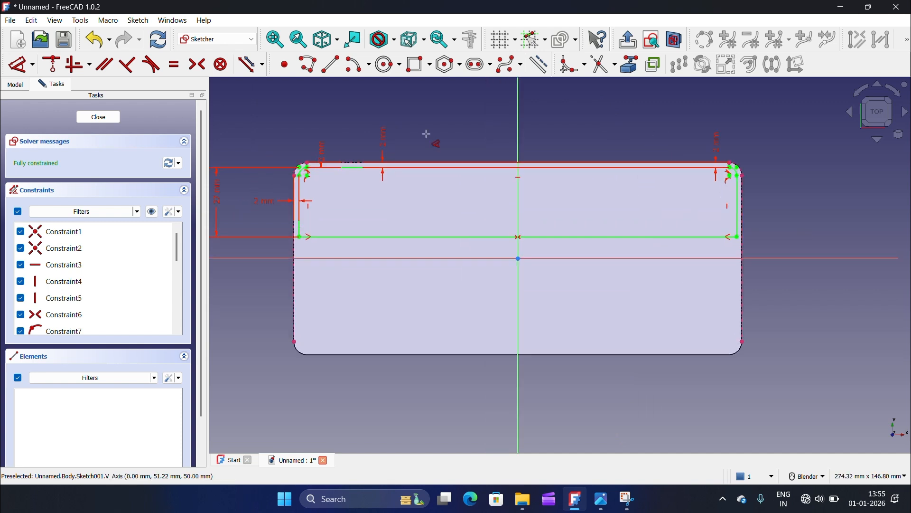
{"action": "scroll", "coordinate": [347, 285], "scroll_direction": "up", "scroll_amount": 2}
{"action": "scroll", "coordinate": [350, 286], "scroll_direction": "down", "scroll_amount": 2}
{"action": "left_click_drag", "start_coordinate": [258, 114], "coordinate": [777, 291]}
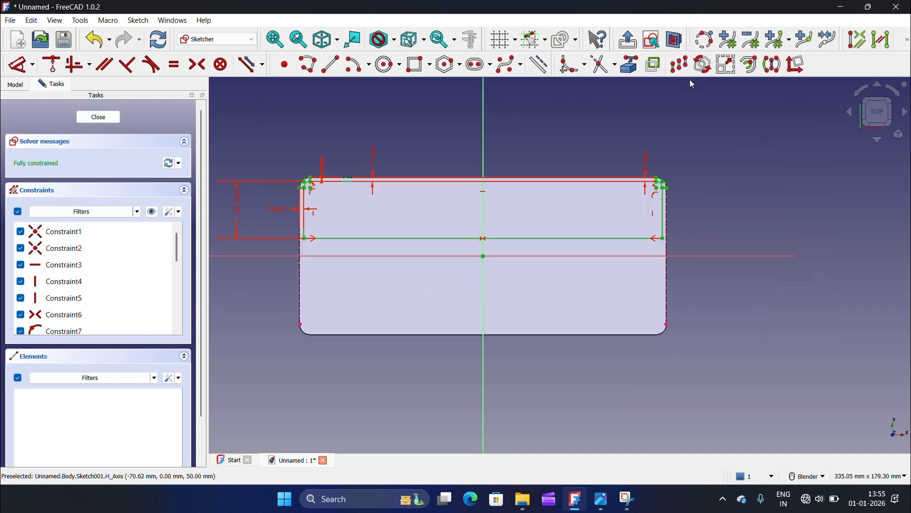
{"action": "left_click", "coordinate": [774, 63]}
{"action": "left_click", "coordinate": [709, 255]}
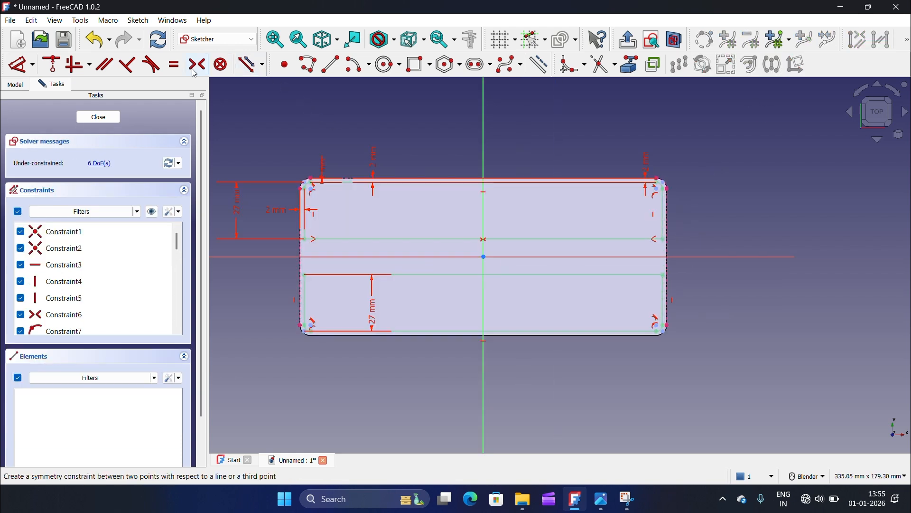
Apply block constraints to the upper and lower edges of the mirrored rectangle
{"action": "left_click", "coordinate": [221, 65]}
{"action": "scroll", "coordinate": [453, 303], "scroll_direction": "up", "scroll_amount": 3}
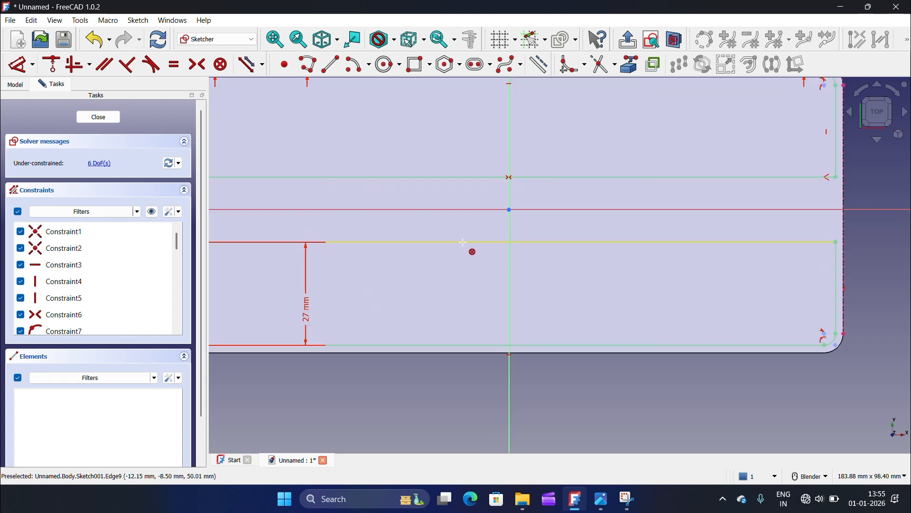
{"action": "scroll", "coordinate": [464, 243], "scroll_direction": "down", "scroll_amount": 3}
{"action": "left_click", "coordinate": [465, 312]}
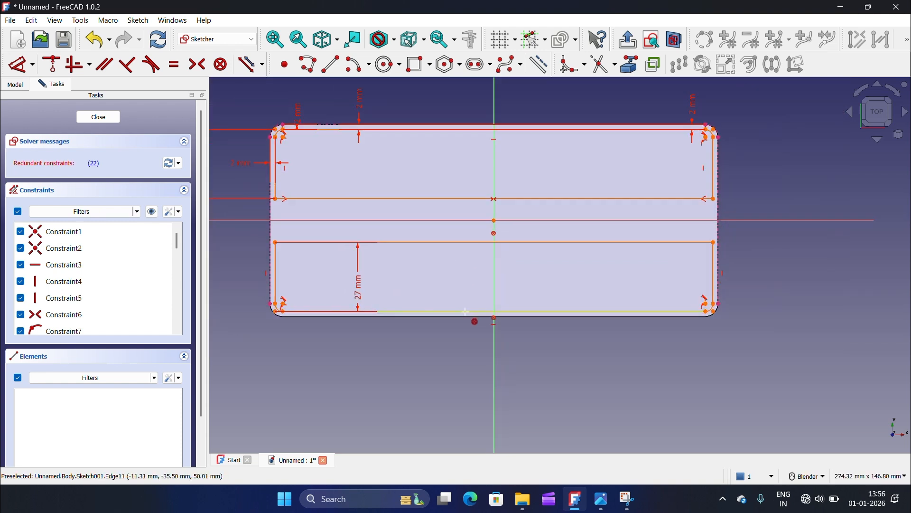
Delete the mirrored rectangle's redundant horizontal constraint and its 27 mm height dimension
{"action": "scroll", "coordinate": [161, 306], "scroll_direction": "down", "scroll_amount": 10}
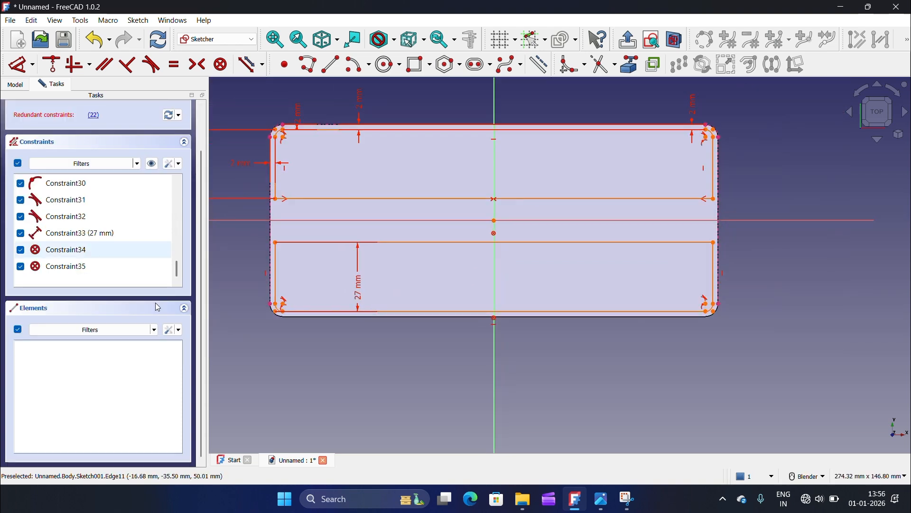
{"action": "scroll", "coordinate": [85, 213], "scroll_direction": "up", "scroll_amount": 4}
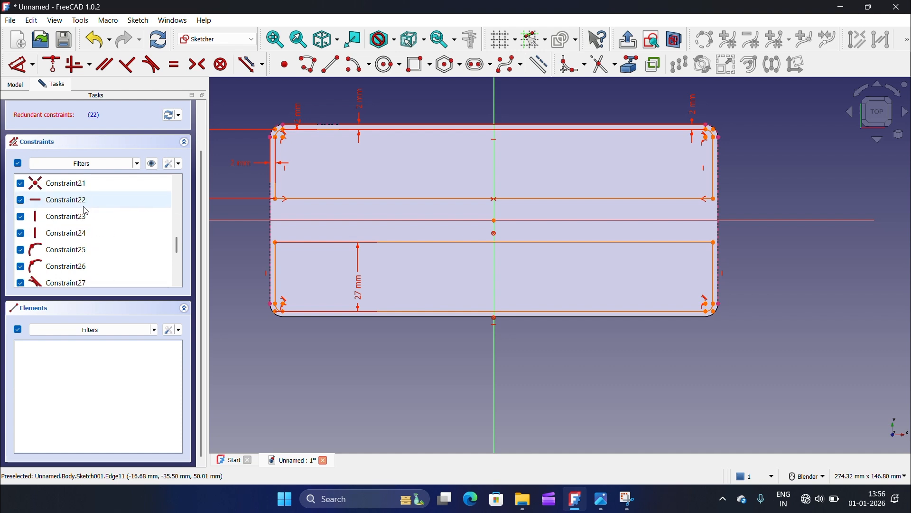
{"action": "right_click", "coordinate": [126, 251]}
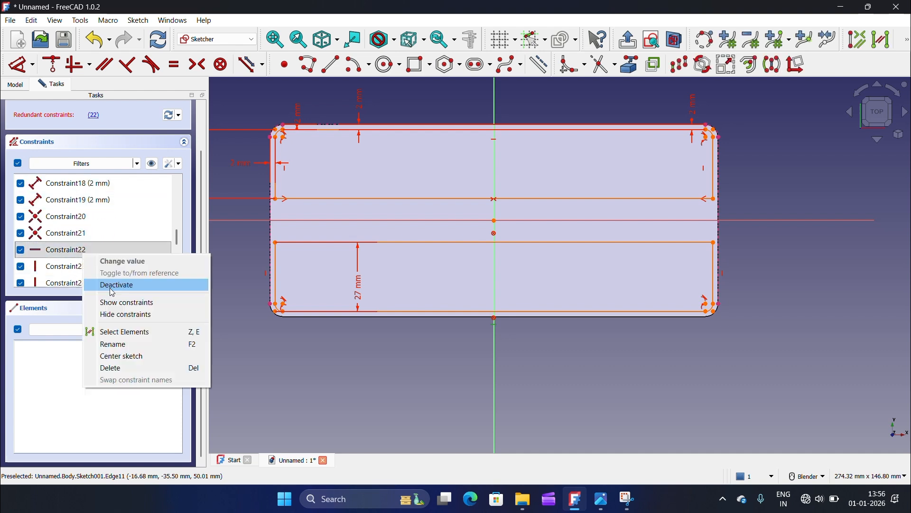
{"action": "left_click", "coordinate": [152, 369]}
{"action": "scroll", "coordinate": [102, 231], "scroll_direction": "down", "scroll_amount": 4}
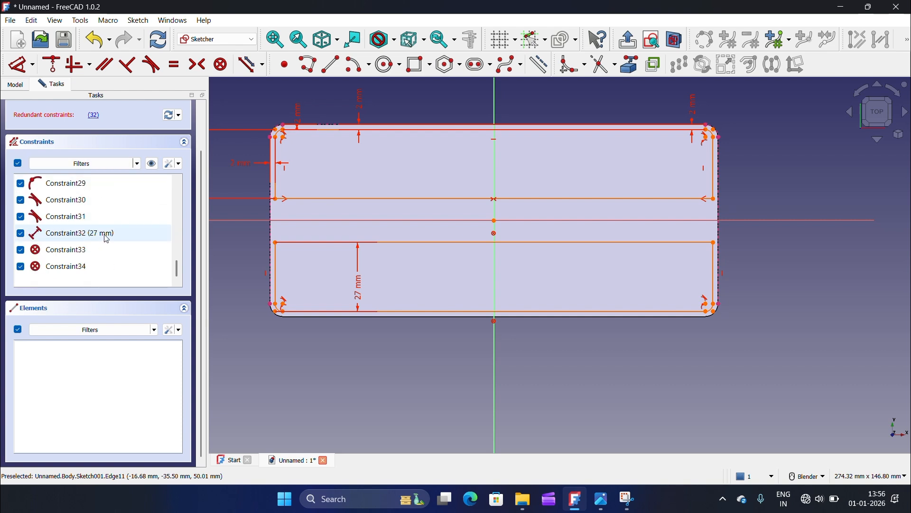
{"action": "left_click", "coordinate": [111, 234]}
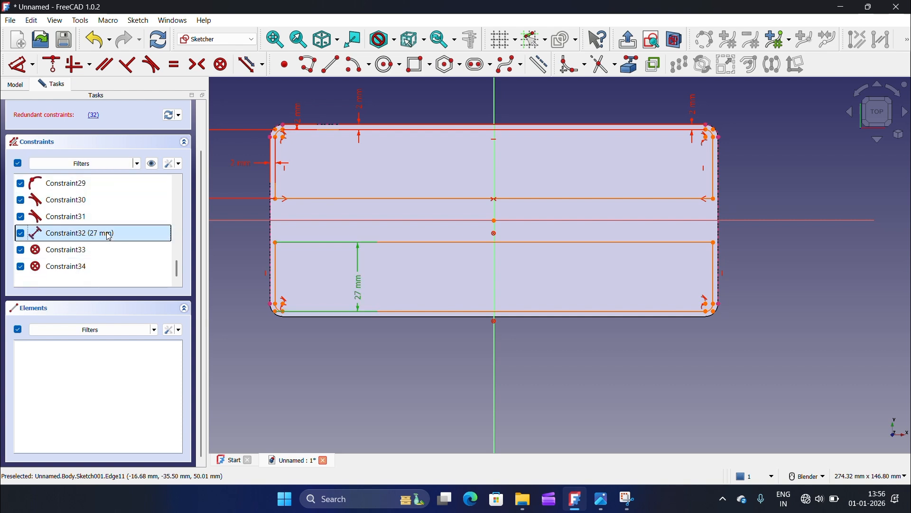
{"action": "right_click", "coordinate": [108, 233]}
{"action": "left_click", "coordinate": [141, 347]}
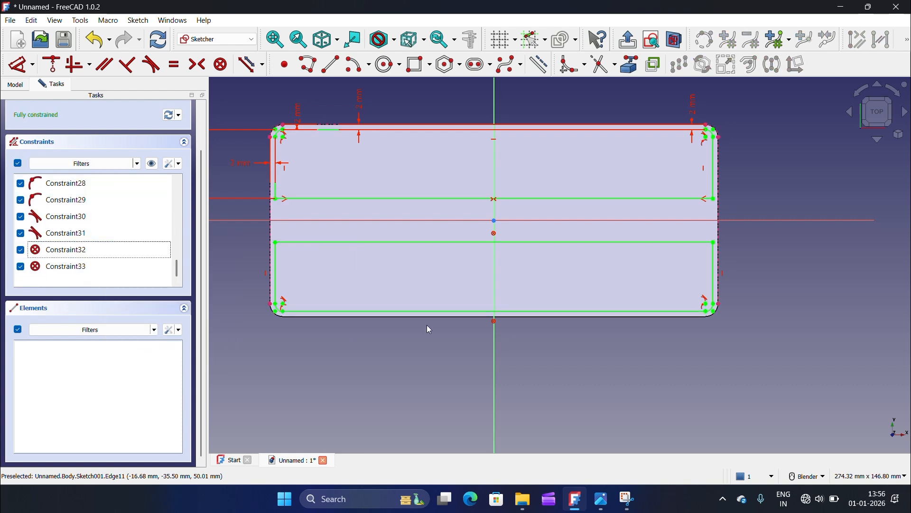
Close the sketch and pocket its two mirrored rectangles 48 mm deep into the block
{"action": "scroll", "coordinate": [429, 322], "scroll_direction": "down", "scroll_amount": 2}
{"action": "scroll", "coordinate": [527, 297], "scroll_direction": "up", "scroll_amount": 1}
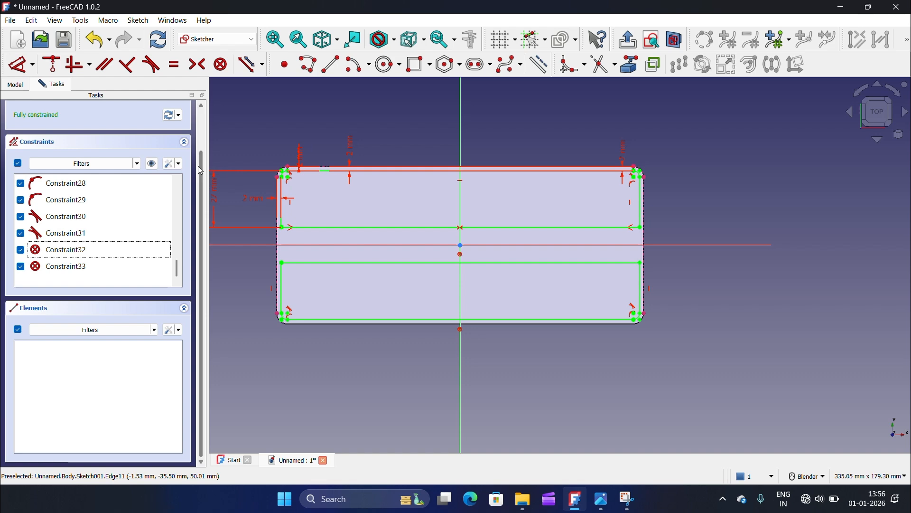
{"action": "scroll", "coordinate": [202, 173], "scroll_direction": "up", "scroll_amount": 2}
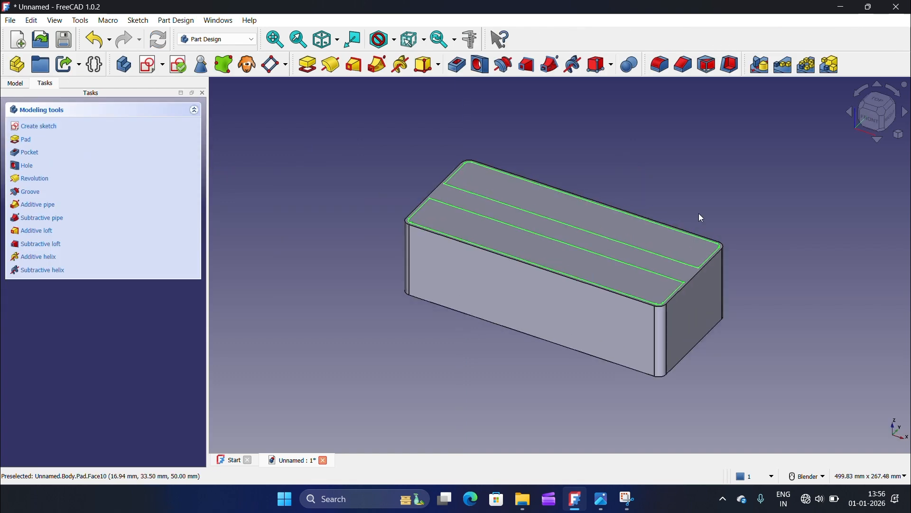
{"action": "left_click", "coordinate": [457, 65]}
{"action": "type", "text": "48"}
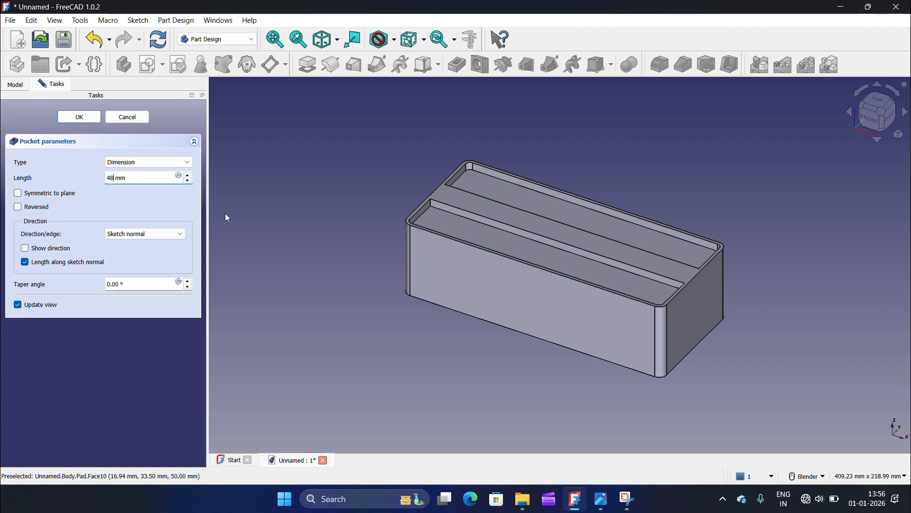
{"action": "middle_click_drag", "start_coordinate": [526, 244], "coordinate": [229, 214]}
{"action": "left_click", "coordinate": [79, 117]}
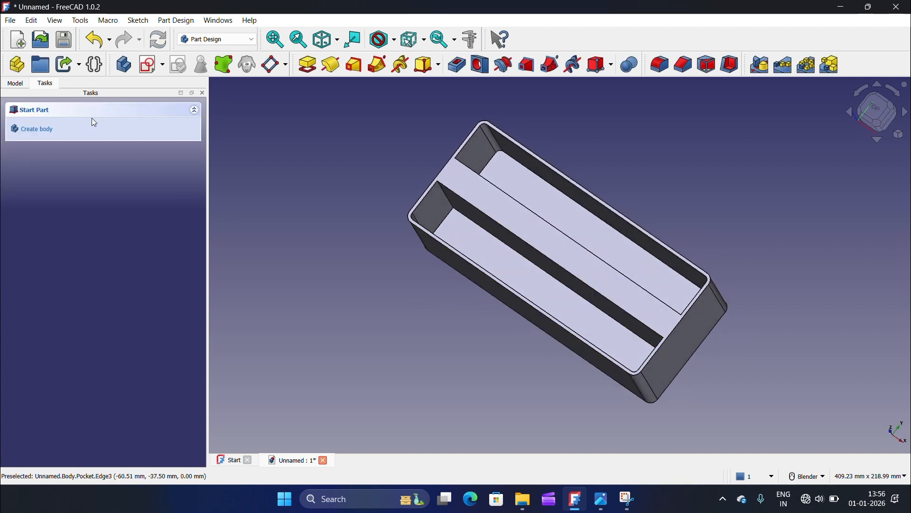
Create a sketch on the floor face of the block's rear pocket
{"action": "scroll", "coordinate": [501, 215], "scroll_direction": "down", "scroll_amount": 2}
{"action": "scroll", "coordinate": [502, 215], "scroll_direction": "up", "scroll_amount": 4}
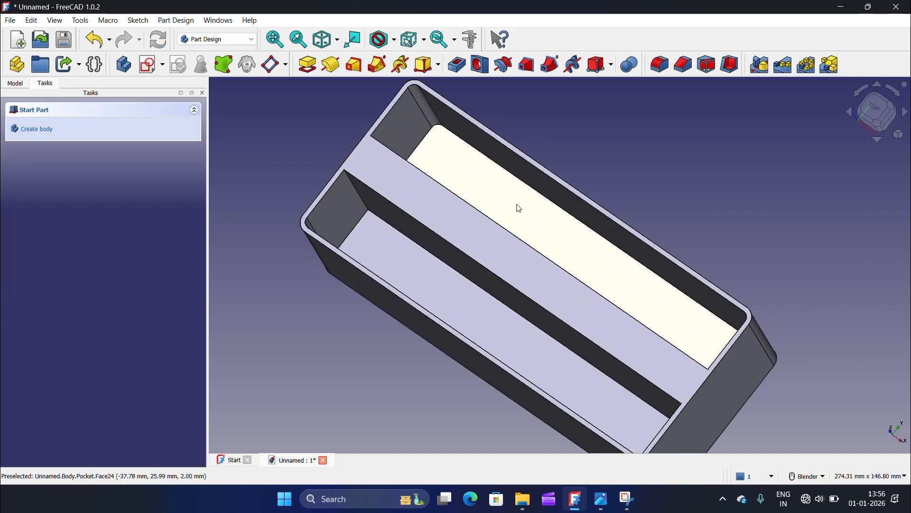
{"action": "left_click", "coordinate": [518, 209]}
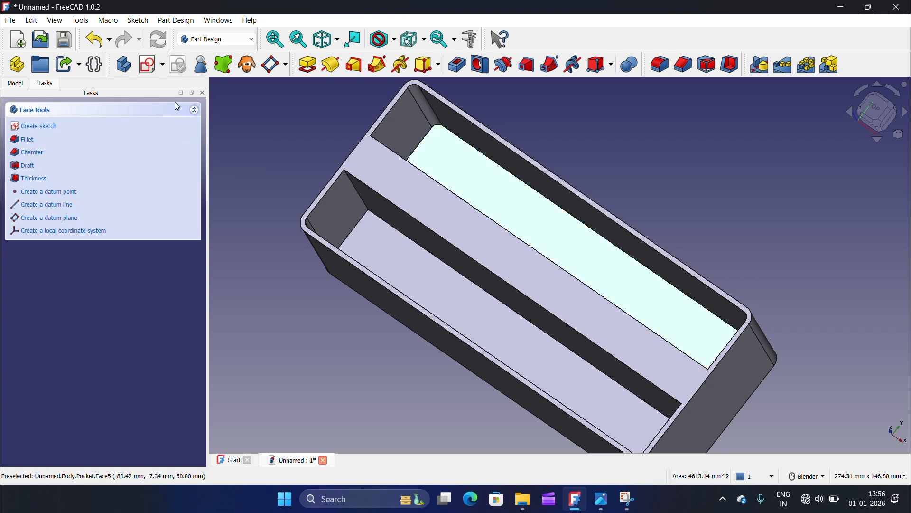
{"action": "left_click", "coordinate": [152, 65]}
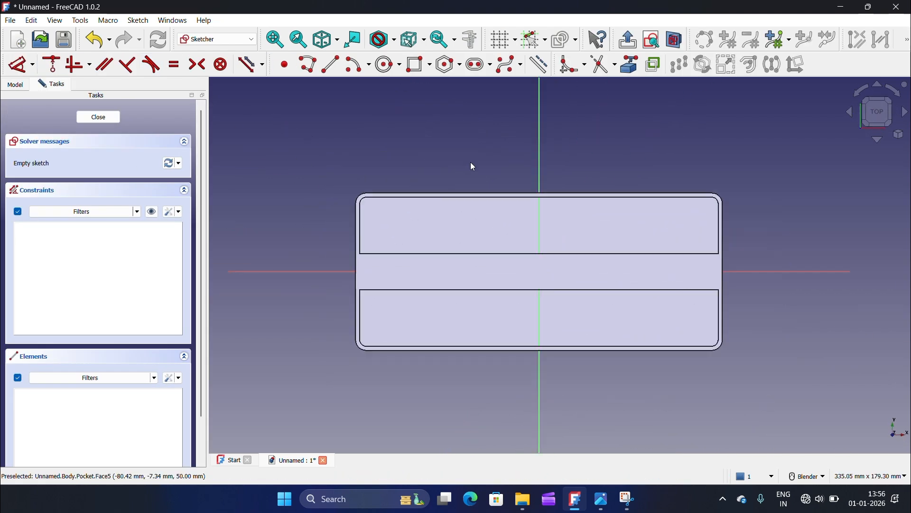
Project the upper pocket's two long edges as external geometry and toggle the section view
{"action": "left_click", "coordinate": [630, 65]}
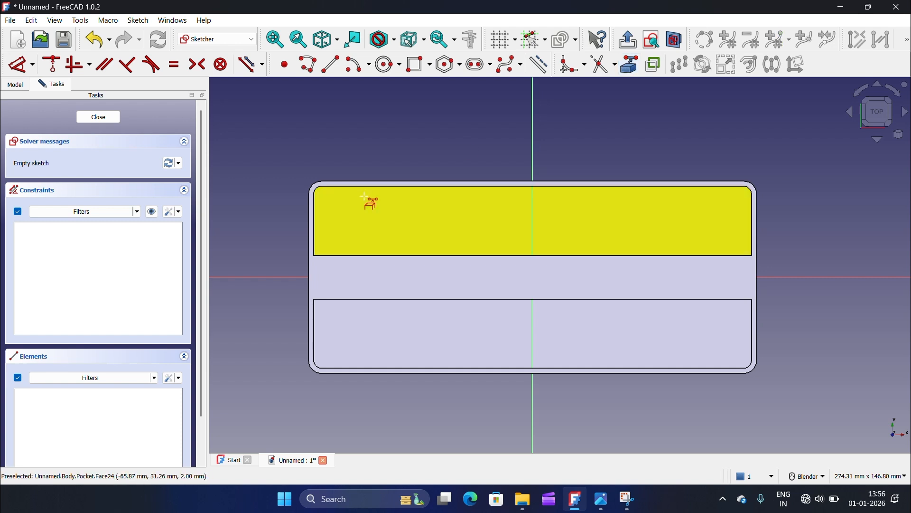
{"action": "scroll", "coordinate": [371, 190], "scroll_direction": "up", "scroll_amount": 3}
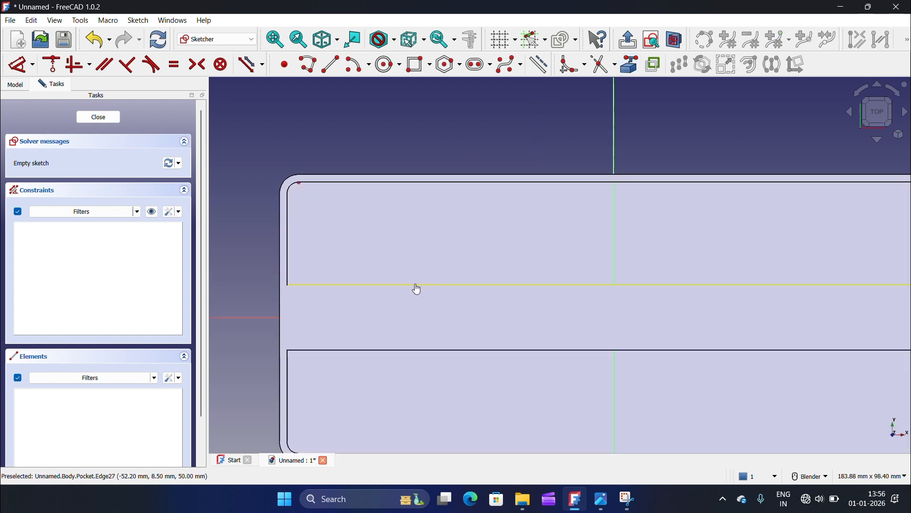
{"action": "left_click", "coordinate": [676, 40]}
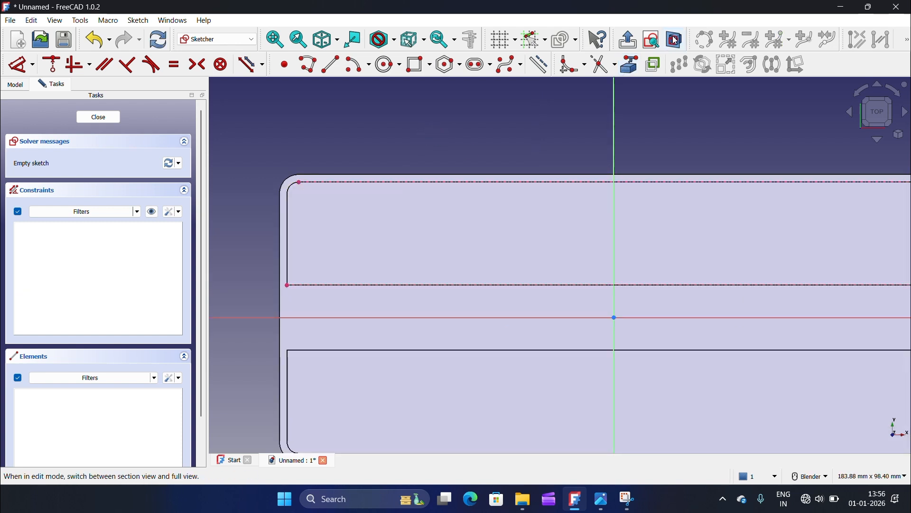
Draw three narrow upright rectangles spanning the two projected edges, spaced out to the left of the vertical axis
{"action": "left_click", "coordinate": [419, 64]}
{"action": "left_click", "coordinate": [567, 182]}
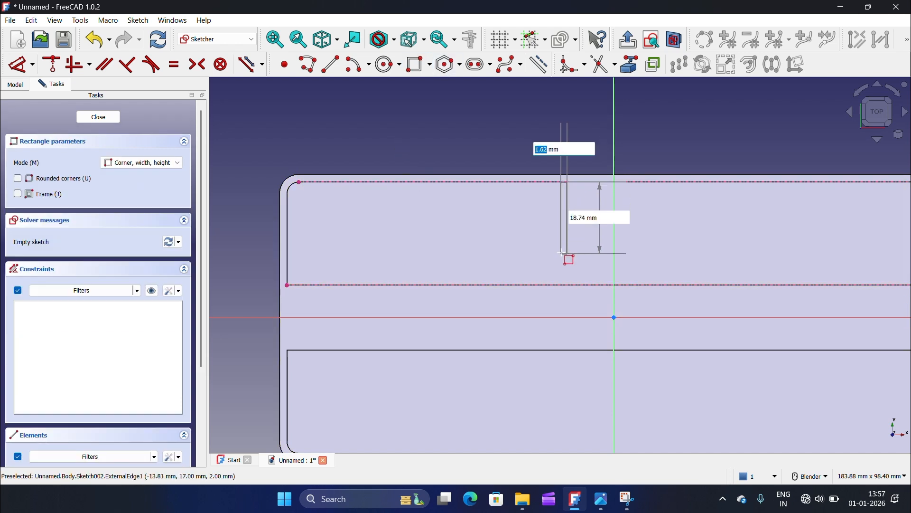
{"action": "left_click", "coordinate": [556, 285]}
{"action": "left_click", "coordinate": [464, 182]}
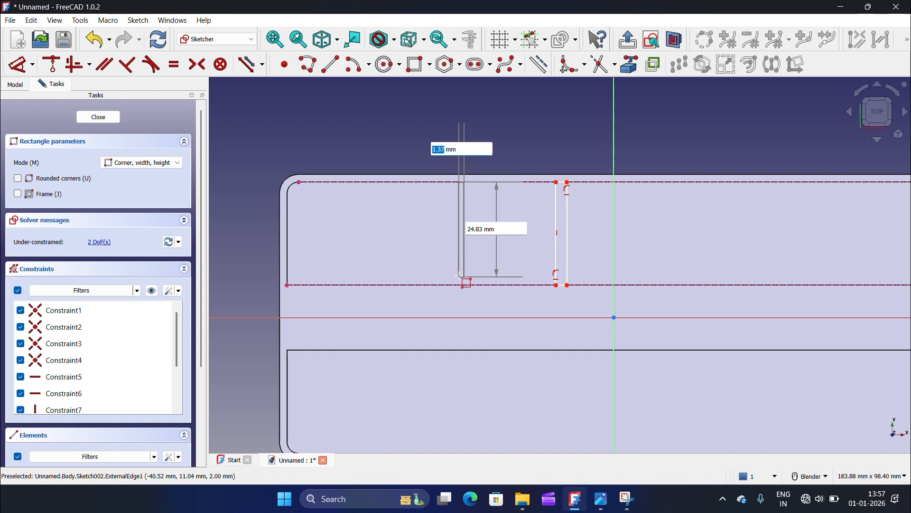
{"action": "left_click", "coordinate": [455, 286]}
{"action": "left_click", "coordinate": [376, 183]}
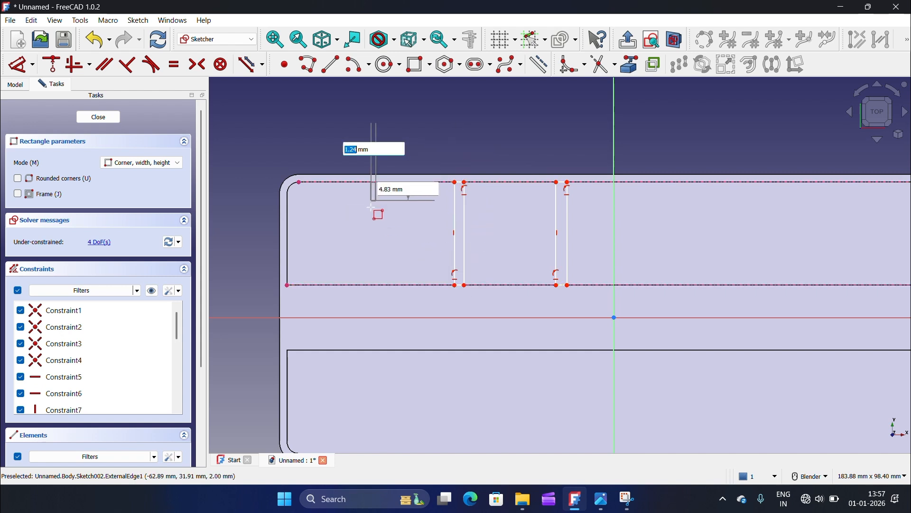
{"action": "left_click", "coordinate": [356, 285]}
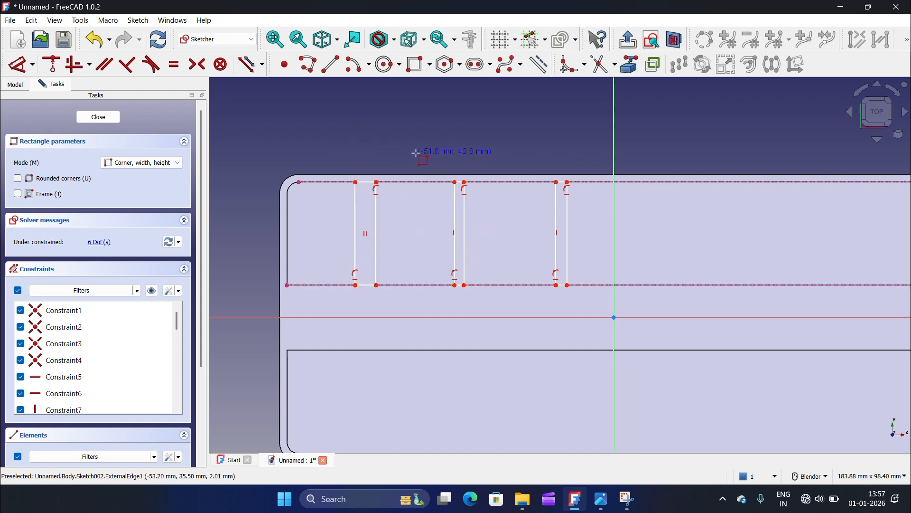
{"action": "key", "text": "Escape"}
Dimension the leftmost narrow rectangle's width as 2 mm
{"action": "scroll", "coordinate": [375, 197], "scroll_direction": "up", "scroll_amount": 3}
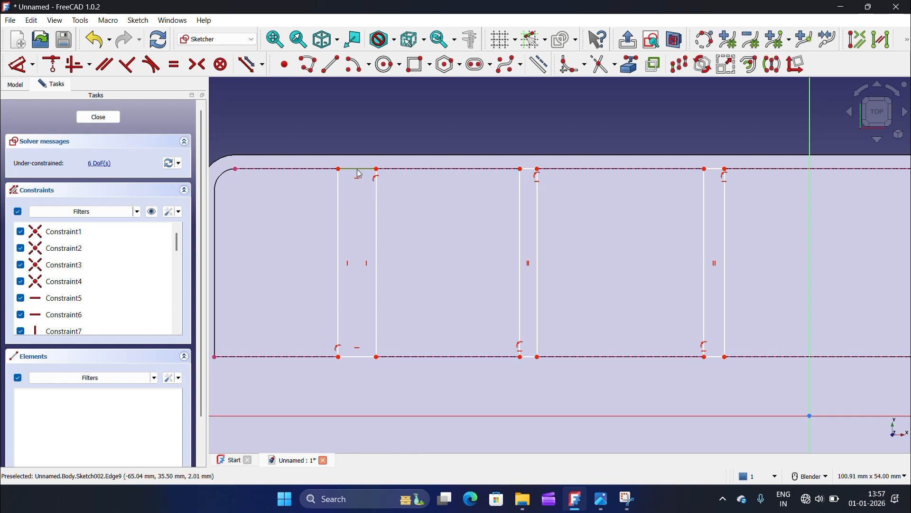
{"action": "key", "text": "d"}
{"action": "left_click", "coordinate": [360, 174]}
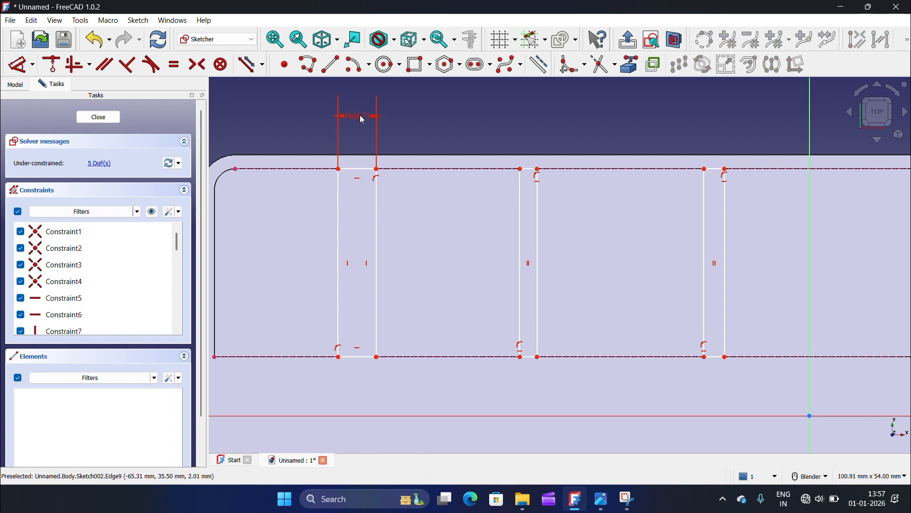
{"action": "left_click", "coordinate": [363, 118]}
{"action": "left_click", "coordinate": [433, 186]}
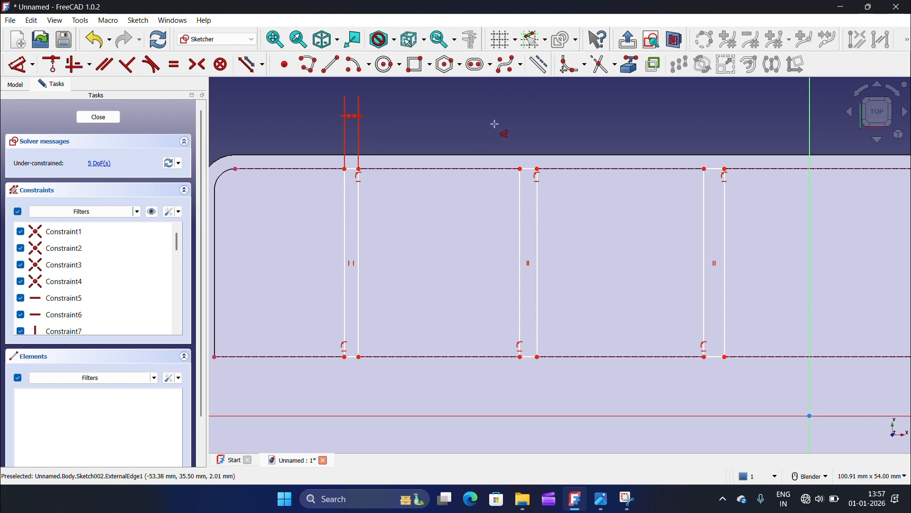
Apply equal constraints to the top edges of all three narrow rectangles
{"action": "scroll", "coordinate": [376, 180], "scroll_direction": "up", "scroll_amount": 4}
{"action": "left_click_drag", "start_coordinate": [343, 167], "coordinate": [349, 173]}
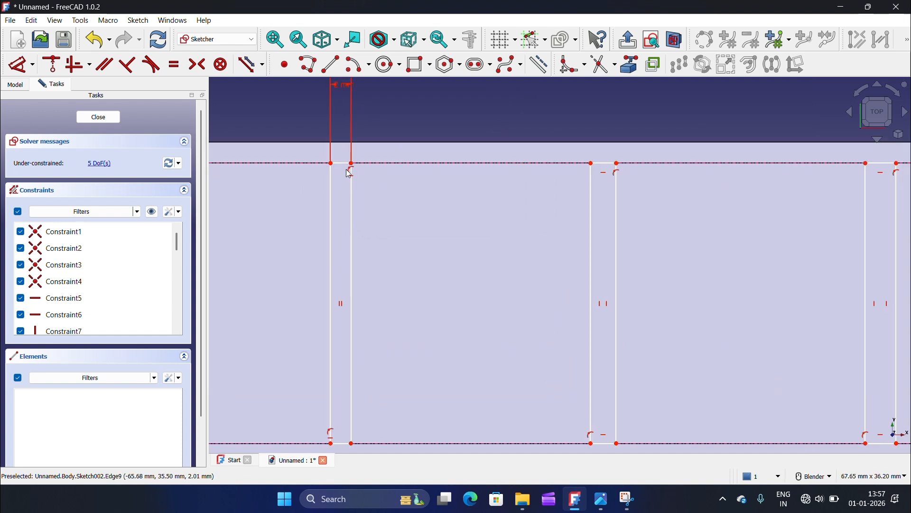
{"action": "left_click", "coordinate": [346, 168]}
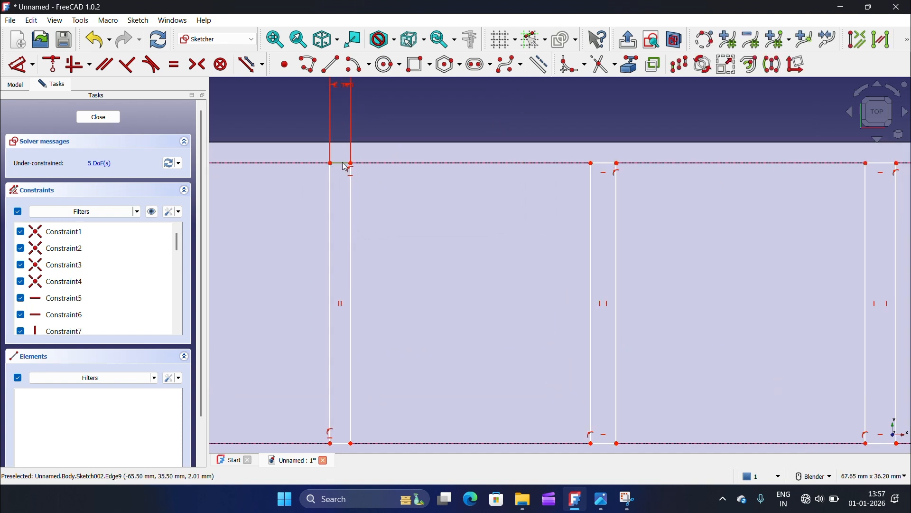
{"action": "left_click", "coordinate": [612, 165]}
{"action": "left_click", "coordinate": [889, 165]}
{"action": "left_click", "coordinate": [174, 65]}
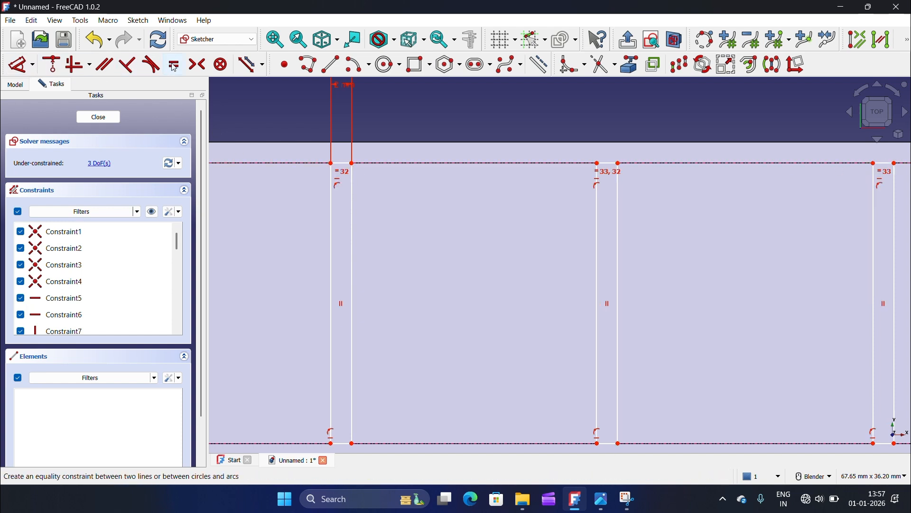
Dimension the upper-right corner of the rectangle nearest the vertical axis 10 mm from that axis
{"action": "scroll", "coordinate": [215, 188], "scroll_direction": "down", "scroll_amount": 3}
{"action": "scroll", "coordinate": [573, 195], "scroll_direction": "up", "scroll_amount": 1}
{"action": "scroll", "coordinate": [402, 194], "scroll_direction": "down", "scroll_amount": 2}
{"action": "scroll", "coordinate": [534, 185], "scroll_direction": "up", "scroll_amount": 3}
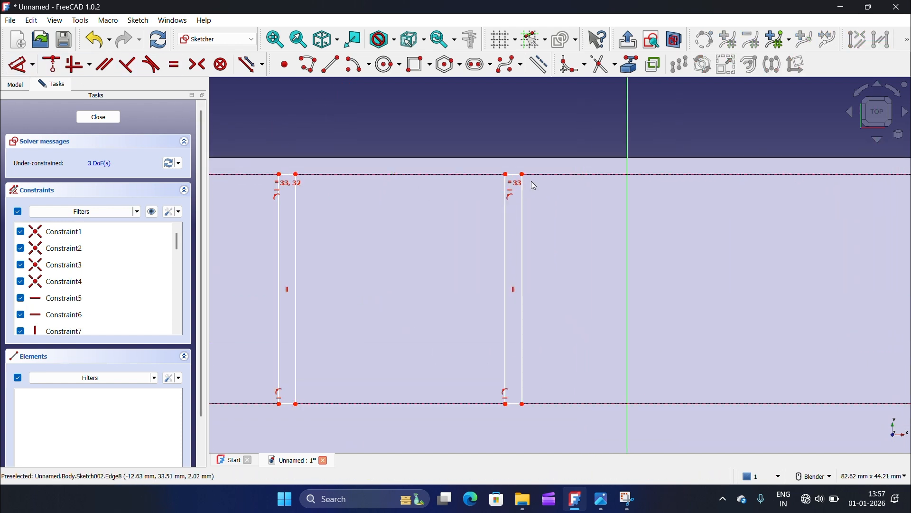
{"action": "left_click", "coordinate": [523, 173]}
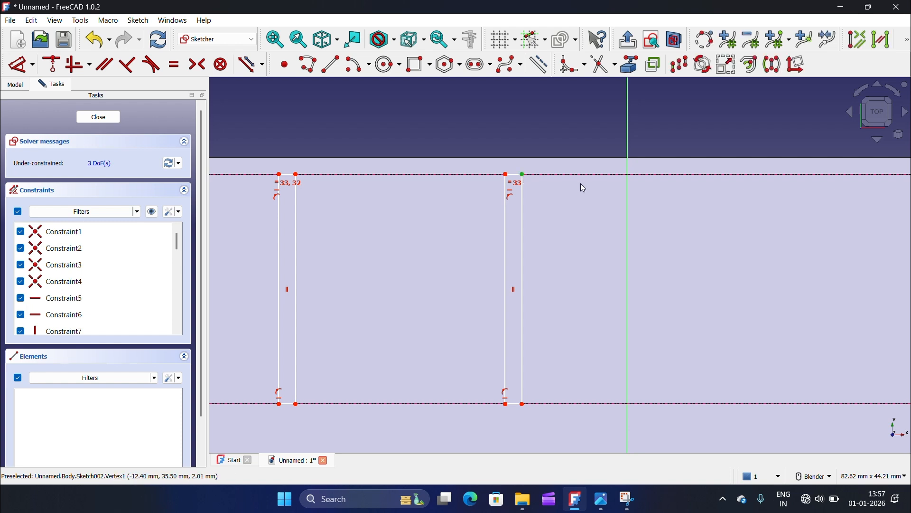
{"action": "left_click", "coordinate": [628, 195]}
{"action": "key", "text": "d"}
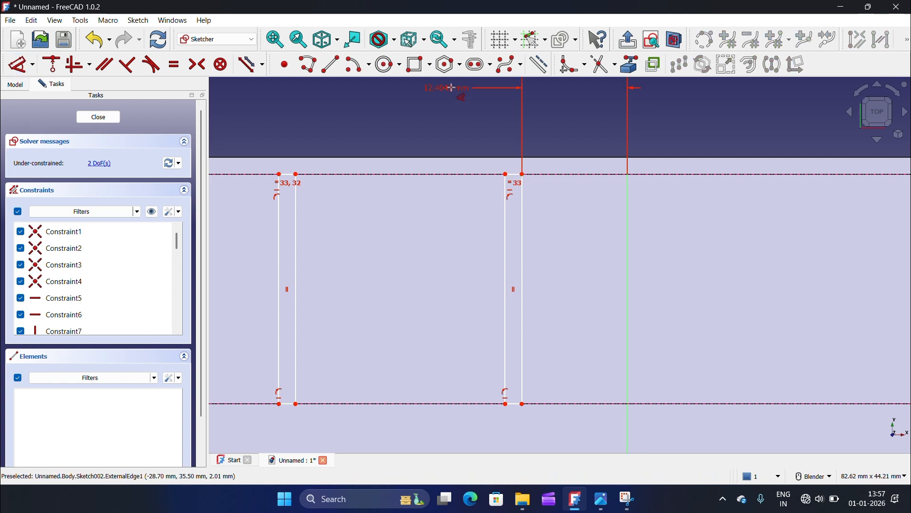
{"action": "left_click", "coordinate": [480, 92]}
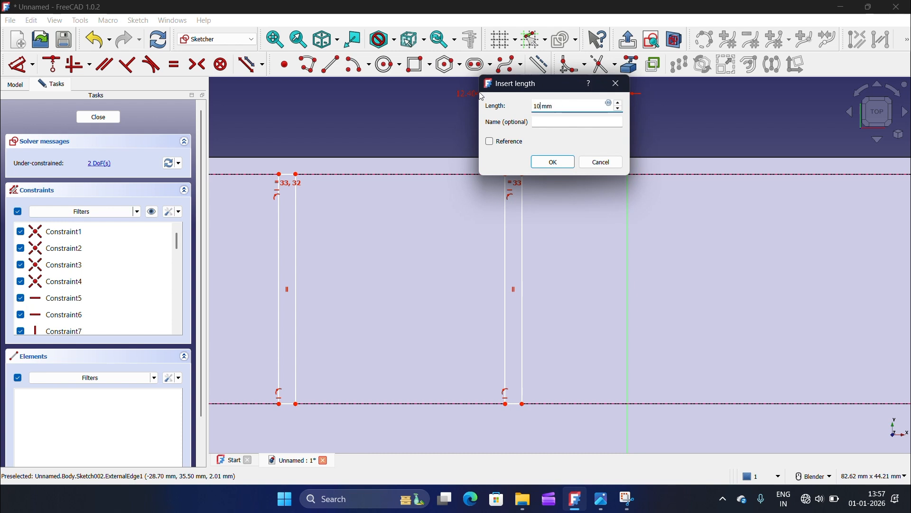
{"action": "left_click", "coordinate": [553, 162]}
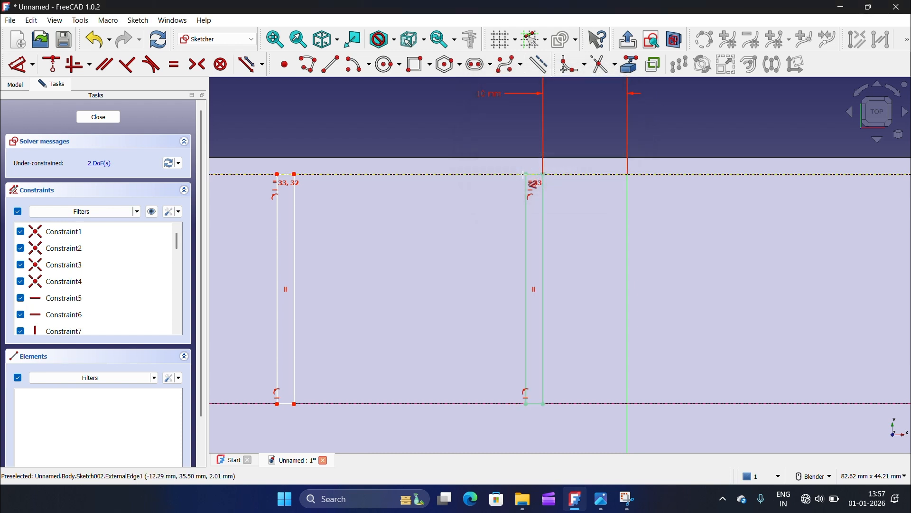
Dimension the gap between the middle rectangle and the one nearest the vertical axis as 20 mm
{"action": "left_click", "coordinate": [526, 174]}
{"action": "left_click", "coordinate": [294, 174]}
{"action": "left_click", "coordinate": [327, 119]}
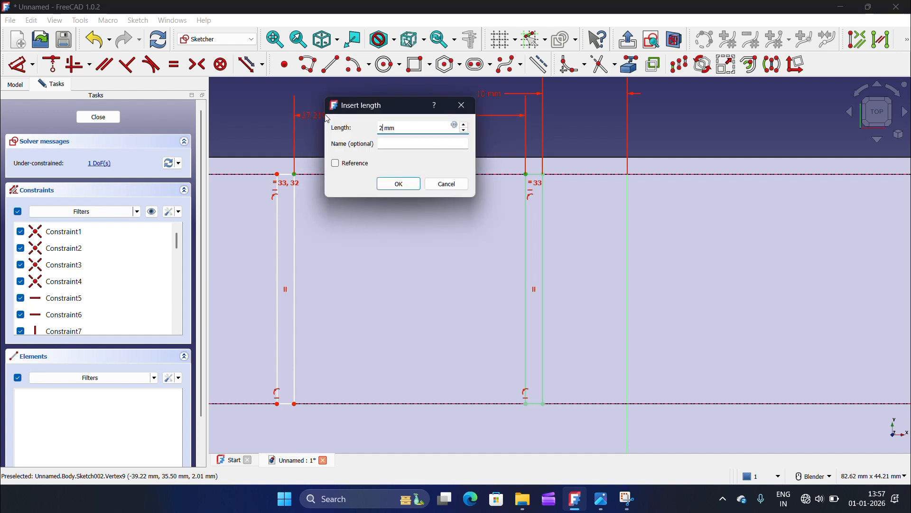
{"action": "left_click", "coordinate": [399, 184]}
Dimension the gap between the leftmost and middle narrow rectangles as 20 mm
{"action": "scroll", "coordinate": [375, 183], "scroll_direction": "down", "scroll_amount": 5}
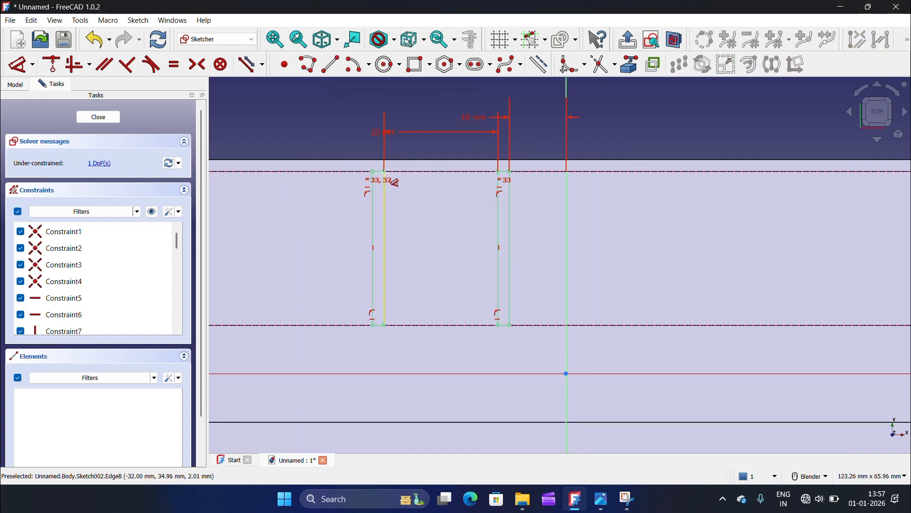
{"action": "scroll", "coordinate": [367, 183], "scroll_direction": "up", "scroll_amount": 3}
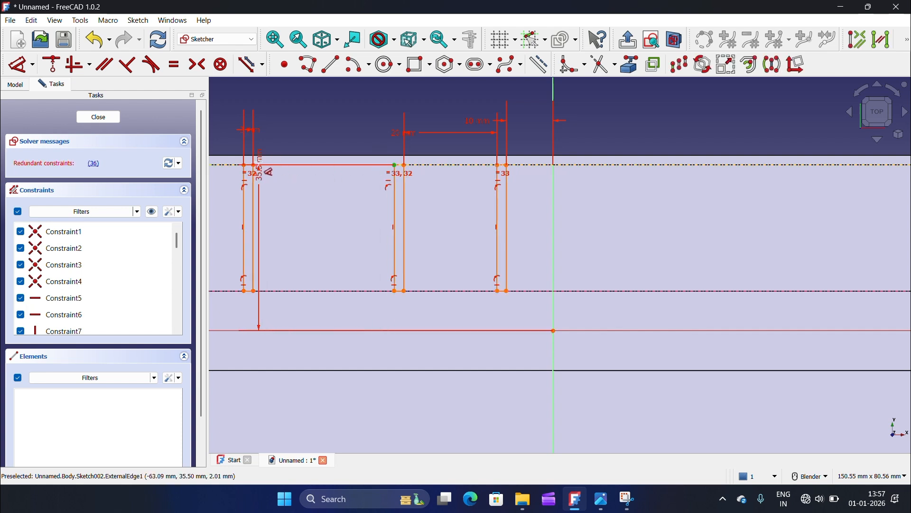
{"action": "left_click", "coordinate": [292, 143]}
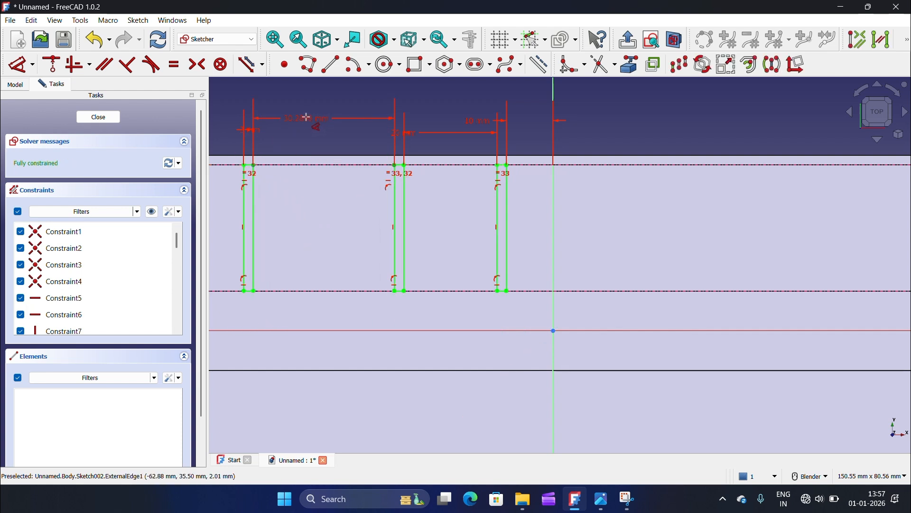
{"action": "double_click", "coordinate": [306, 117]}
{"action": "type", "text": "20"}
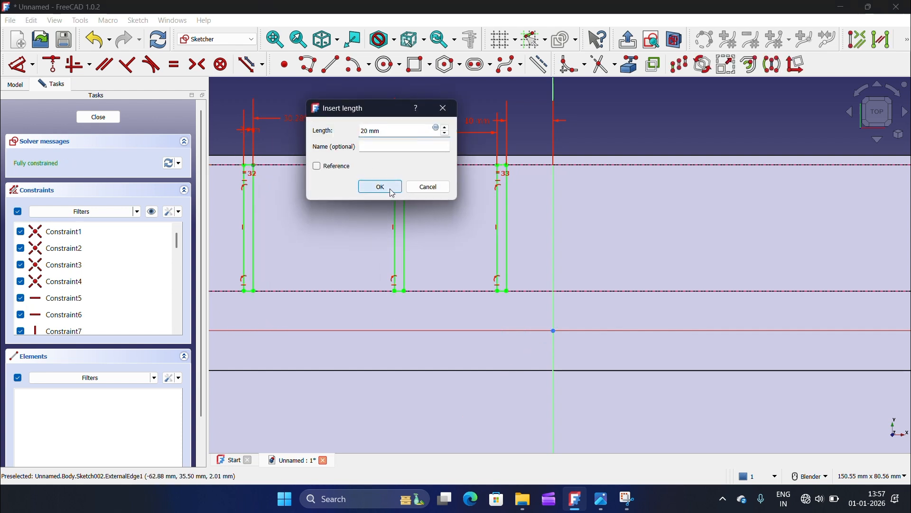
{"action": "left_click", "coordinate": [387, 187]}
Mirror the three narrow rectangles about the vertical axis into the right half of the upper pocket
{"action": "scroll", "coordinate": [385, 186], "scroll_direction": "down", "scroll_amount": 5}
{"action": "left_click_drag", "start_coordinate": [309, 141], "coordinate": [460, 247]}
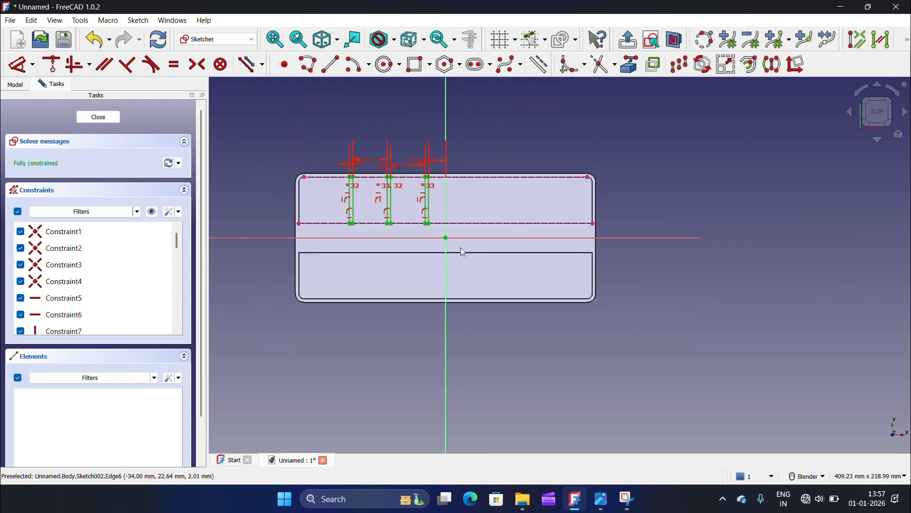
{"action": "left_click", "coordinate": [781, 68]}
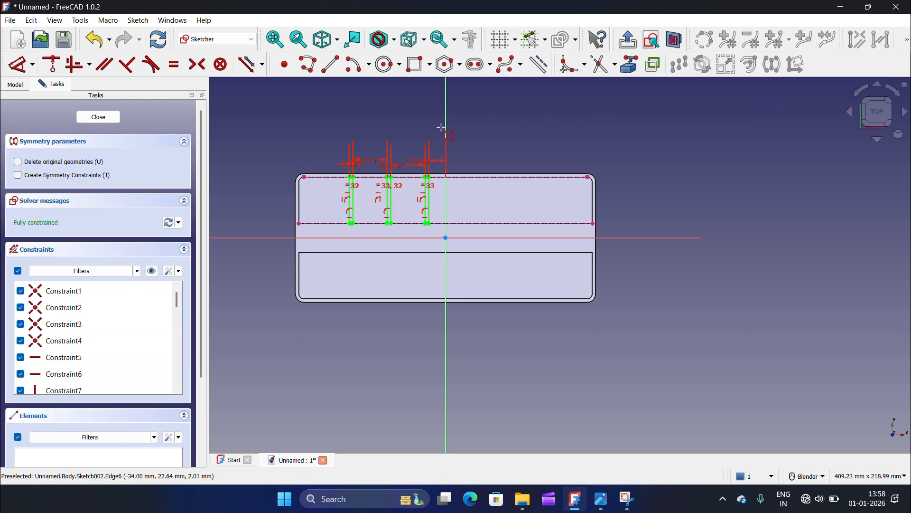
{"action": "left_click", "coordinate": [446, 111]}
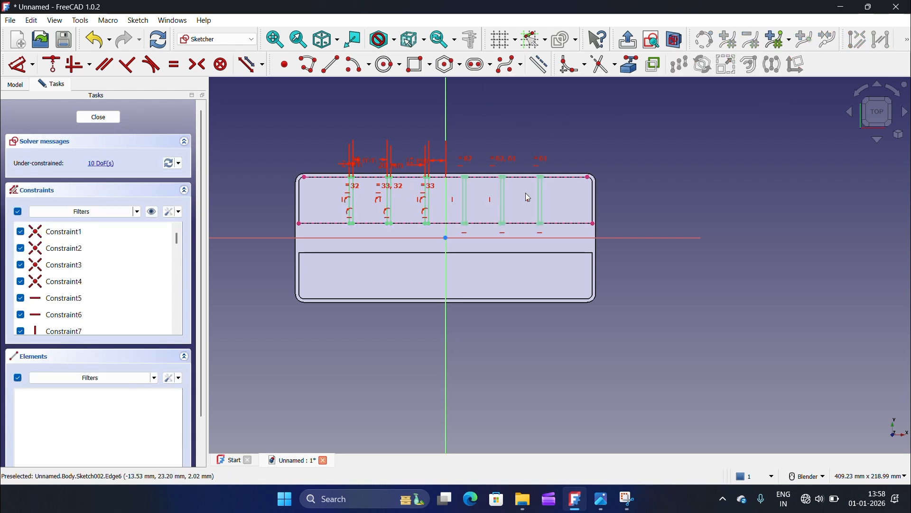
Mirror all six narrow rectangles about the horizontal axis into the lower pocket
{"action": "scroll", "coordinate": [434, 151], "scroll_direction": "down", "scroll_amount": 1}
{"action": "mouse_move", "coordinate": [337, 135]}
{"action": "left_mouse_down"}
{"action": "mouse_move", "coordinate": [456, 239]}
{"action": "mouse_move", "coordinate": [574, 237]}
{"action": "left_mouse_up"}
{"action": "left_click", "coordinate": [773, 64]}
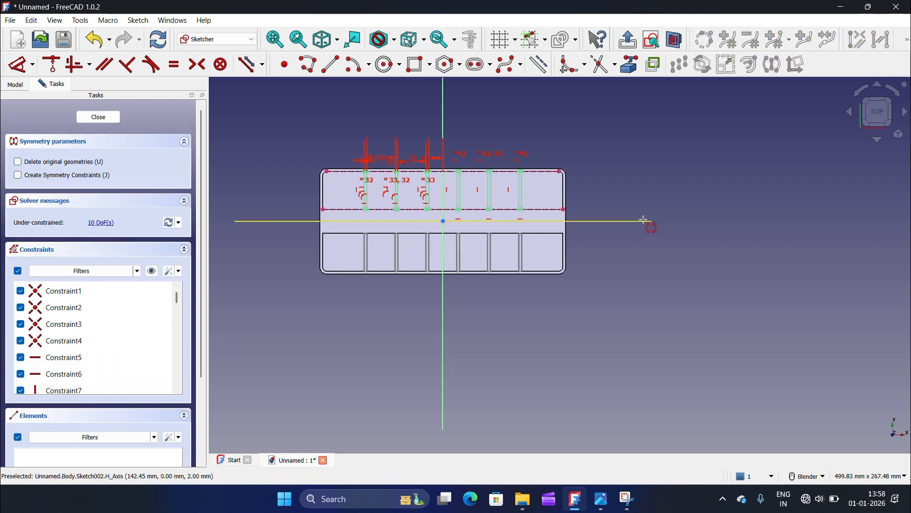
{"action": "left_click", "coordinate": [645, 220]}
{"action": "scroll", "coordinate": [647, 287], "scroll_direction": "down", "scroll_amount": 1}
{"action": "scroll", "coordinate": [529, 275], "scroll_direction": "up", "scroll_amount": 3}
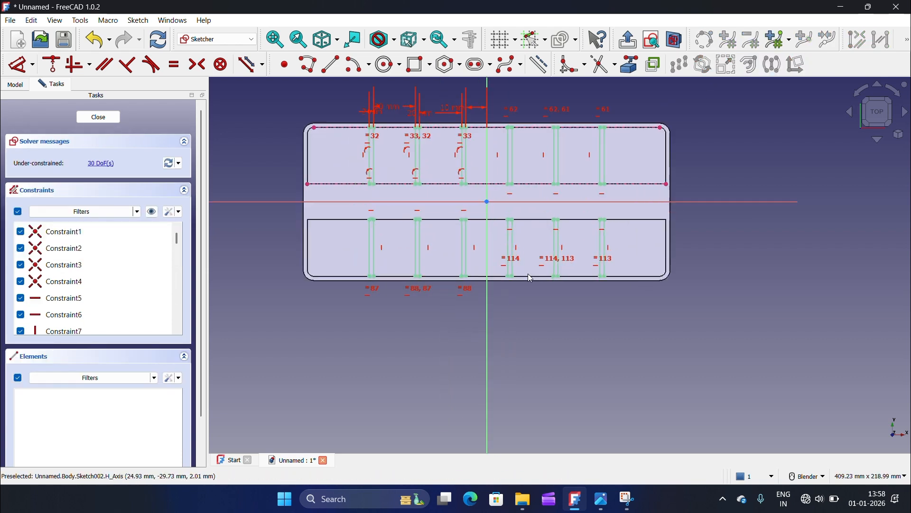
Close the divider sketch and pad the twelve narrow rectangles 48 mm up from the pocket floors
{"action": "scroll", "coordinate": [530, 277], "scroll_direction": "up", "scroll_amount": 1}
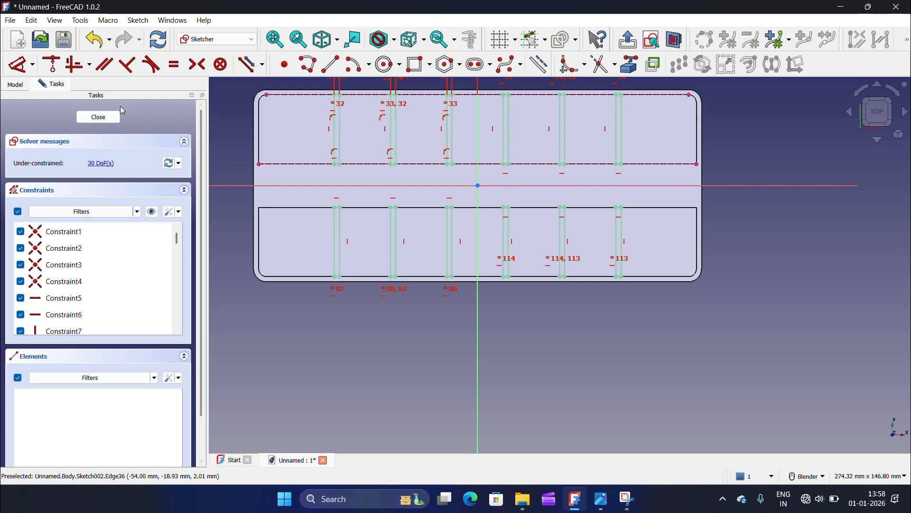
{"action": "left_click", "coordinate": [114, 120]}
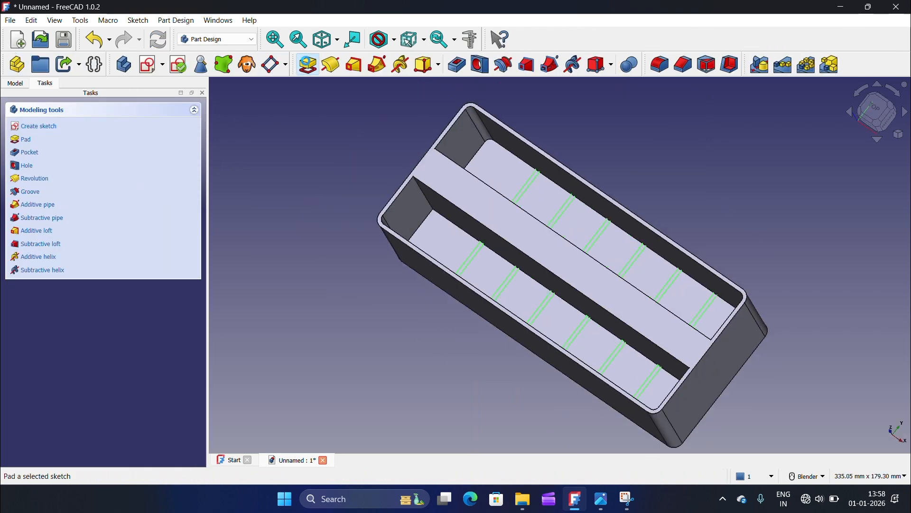
{"action": "left_click", "coordinate": [308, 64]}
{"action": "type", "text": "48"}
{"action": "middle_click_drag", "start_coordinate": [389, 346], "coordinate": [497, 306]}
{"action": "middle_click_drag", "start_coordinate": [602, 302], "coordinate": [627, 281]}
{"action": "scroll", "coordinate": [546, 285], "scroll_direction": "up", "scroll_amount": 1}
{"action": "scroll", "coordinate": [562, 329], "scroll_direction": "up", "scroll_amount": 8}
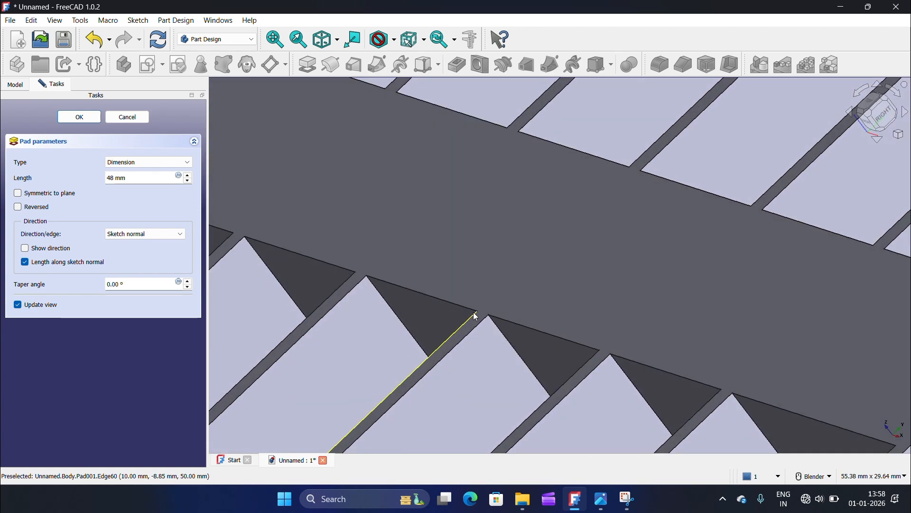
{"action": "scroll", "coordinate": [479, 315], "scroll_direction": "down", "scroll_amount": 8}
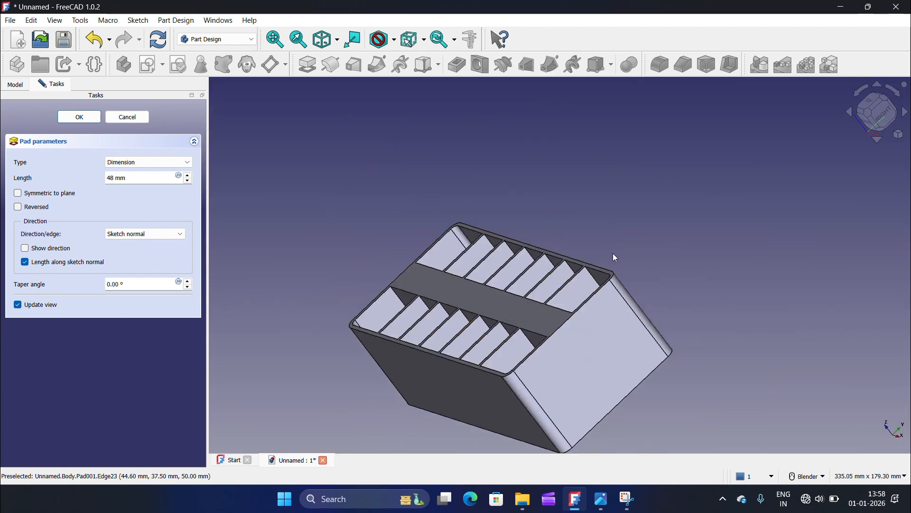
{"action": "mouse_move", "coordinate": [612, 250]}
{"action": "middle_mouse_down"}
{"action": "mouse_move", "coordinate": [586, 317]}
{"action": "mouse_move", "coordinate": [649, 253]}
{"action": "mouse_move", "coordinate": [617, 237]}
{"action": "middle_mouse_up"}
{"action": "left_click", "coordinate": [86, 118]}
Start a sketch on the block's right end face and project its two outer vertical edges as external geometry
{"action": "scroll", "coordinate": [417, 252], "scroll_direction": "down", "scroll_amount": 3}
{"action": "middle_click_drag", "start_coordinate": [420, 258], "coordinate": [582, 333]}
{"action": "scroll", "coordinate": [581, 334], "scroll_direction": "up", "scroll_amount": 3}
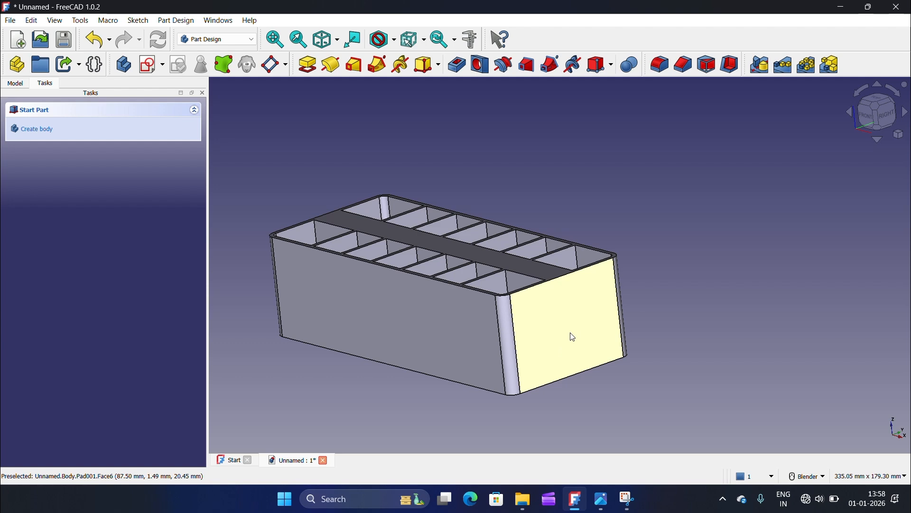
{"action": "left_click", "coordinate": [573, 336]}
{"action": "left_click", "coordinate": [152, 64]}
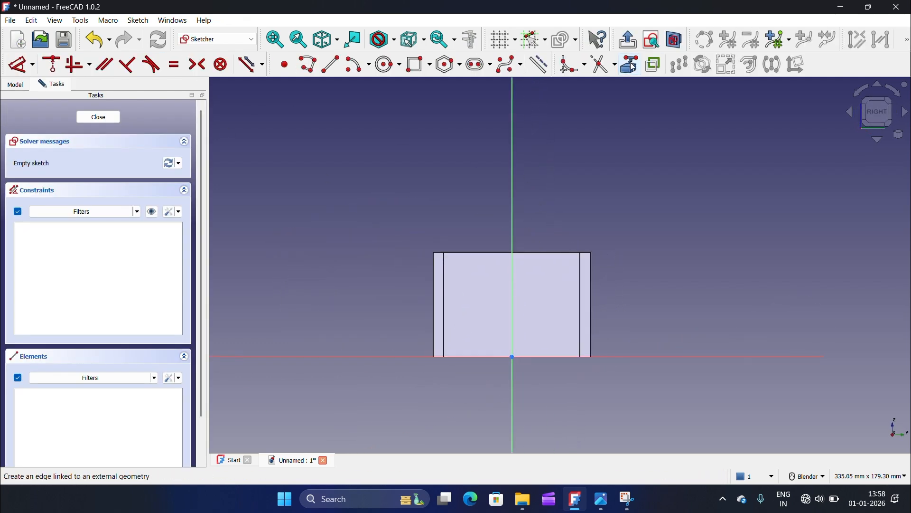
{"action": "scroll", "coordinate": [458, 298], "scroll_direction": "up", "scroll_amount": 3}
{"action": "left_click", "coordinate": [415, 312]}
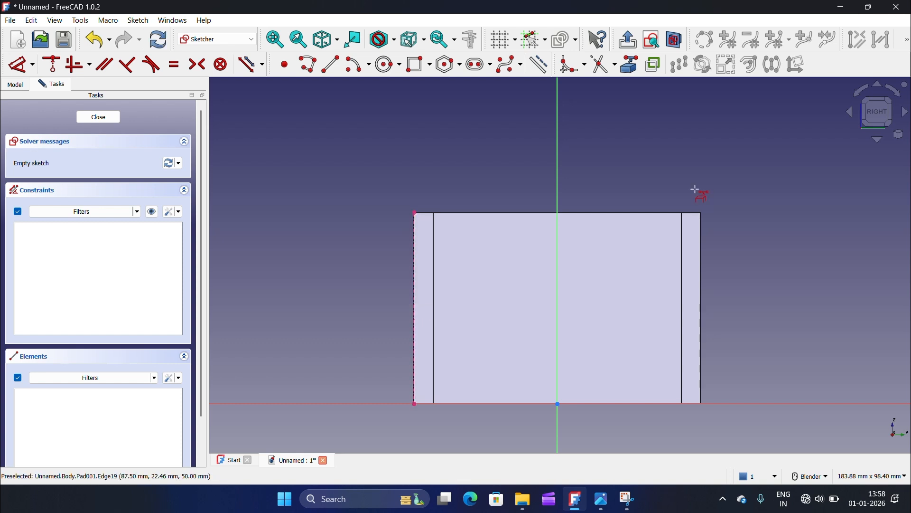
{"action": "left_click", "coordinate": [702, 255]}
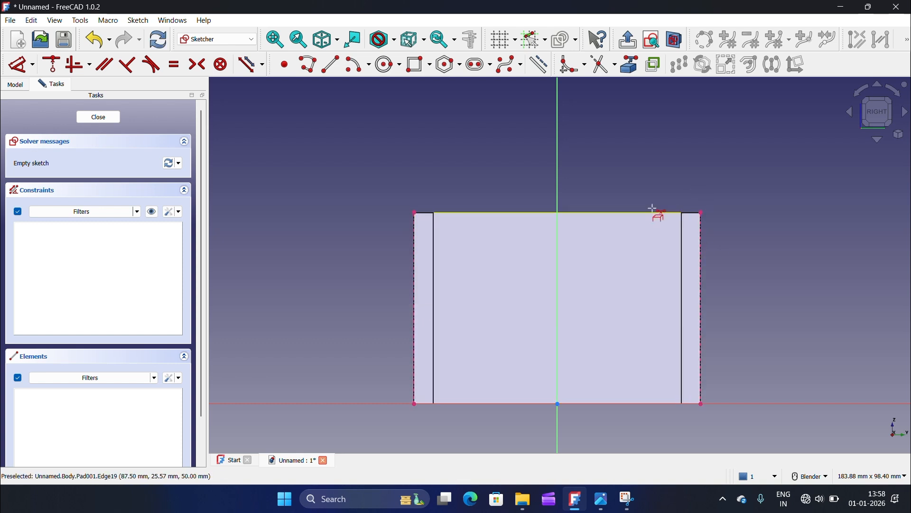
Project the inner edges of both pockets as external points on the end face's top edge
{"action": "scroll", "coordinate": [644, 219], "scroll_direction": "down", "scroll_amount": 1}
{"action": "scroll", "coordinate": [607, 223], "scroll_direction": "up", "scroll_amount": 2}
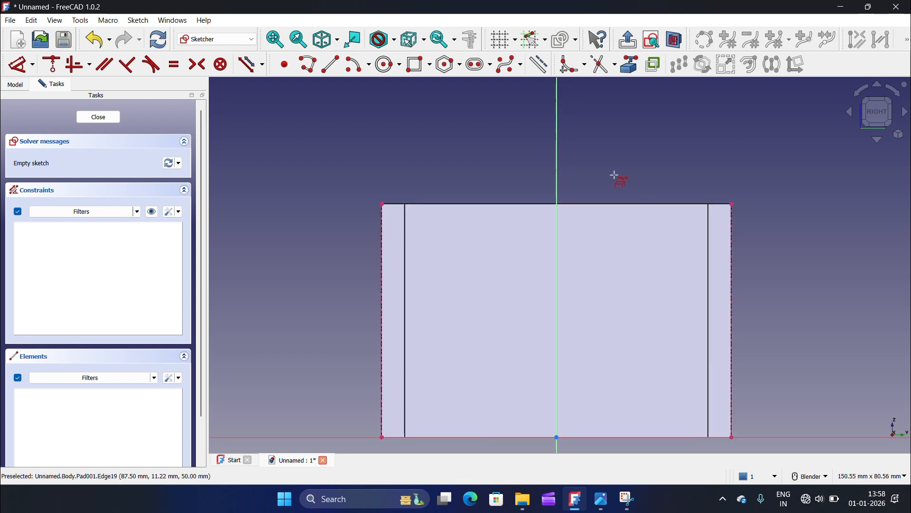
{"action": "scroll", "coordinate": [613, 174], "scroll_direction": "down", "scroll_amount": 2}
{"action": "middle_click_drag", "start_coordinate": [612, 173], "coordinate": [610, 205]}
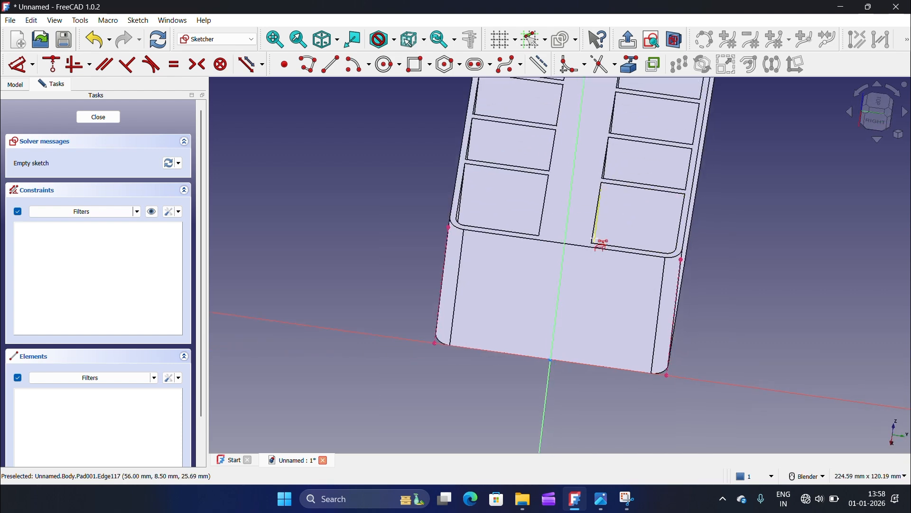
{"action": "scroll", "coordinate": [595, 238], "scroll_direction": "up", "scroll_amount": 4}
{"action": "scroll", "coordinate": [593, 236], "scroll_direction": "up", "scroll_amount": 3}
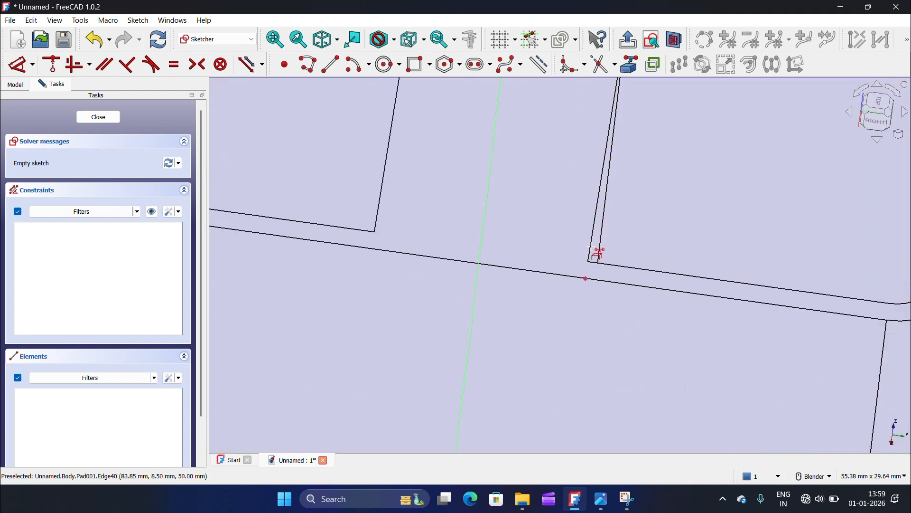
{"action": "scroll", "coordinate": [588, 205], "scroll_direction": "down", "scroll_amount": 4}
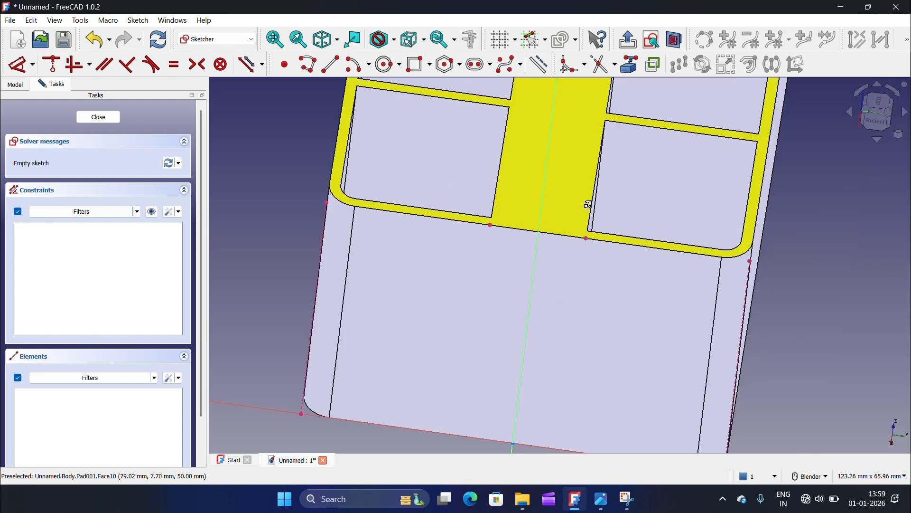
{"action": "middle_click_drag", "start_coordinate": [588, 204], "coordinate": [601, 189]}
Draw a closed triangle from the left pocket point to the left outer edge, about 16.5 mm above the base, and the face's upper-left corner
{"action": "left_click", "coordinate": [876, 120]}
{"action": "scroll", "coordinate": [711, 155], "scroll_direction": "down", "scroll_amount": 2}
{"action": "scroll", "coordinate": [707, 237], "scroll_direction": "up", "scroll_amount": 3}
{"action": "scroll", "coordinate": [706, 231], "scroll_direction": "down", "scroll_amount": 2}
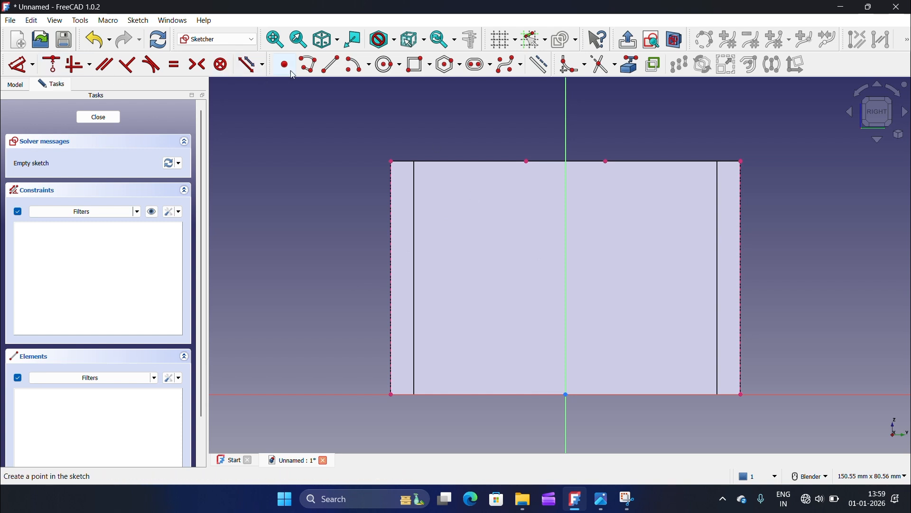
{"action": "left_click", "coordinate": [307, 65]}
{"action": "left_click", "coordinate": [527, 162]}
{"action": "left_click", "coordinate": [392, 317]}
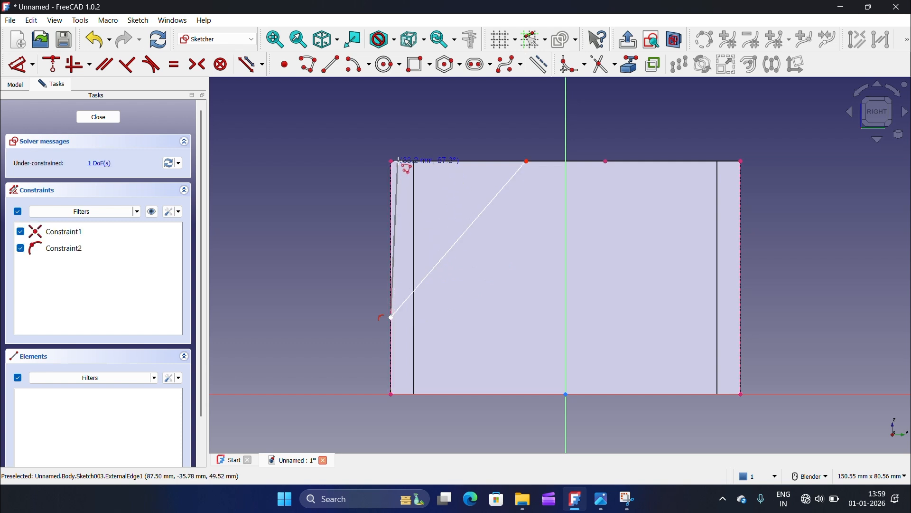
{"action": "left_click", "coordinate": [392, 162]}
{"action": "left_click", "coordinate": [527, 161]}
{"action": "left_click", "coordinate": [527, 162]}
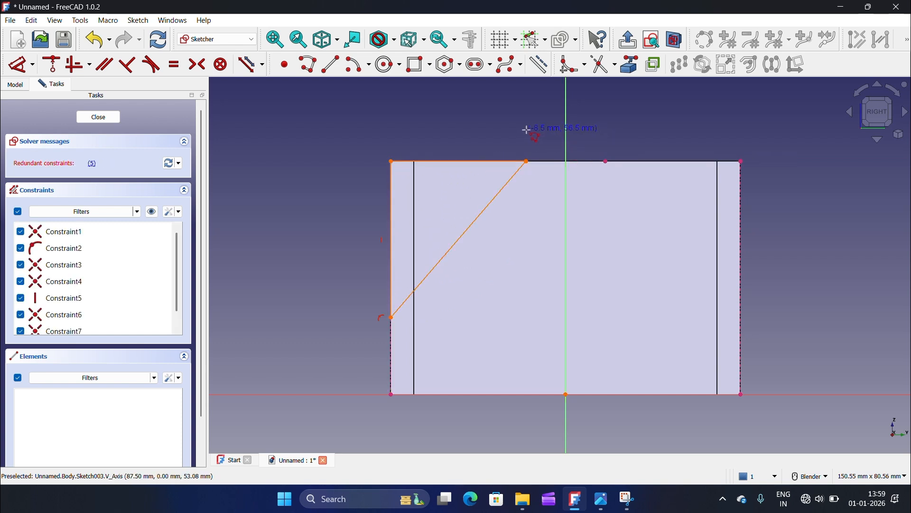
Delete the redundant vertical constraint from the triangle sketch
{"action": "scroll", "coordinate": [507, 277], "scroll_direction": "up", "scroll_amount": 1}
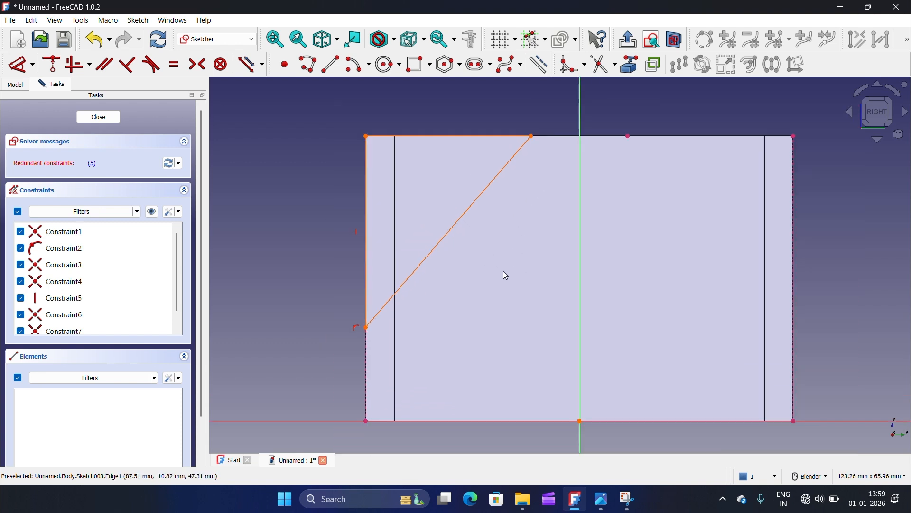
{"action": "scroll", "coordinate": [499, 266], "scroll_direction": "down", "scroll_amount": 2}
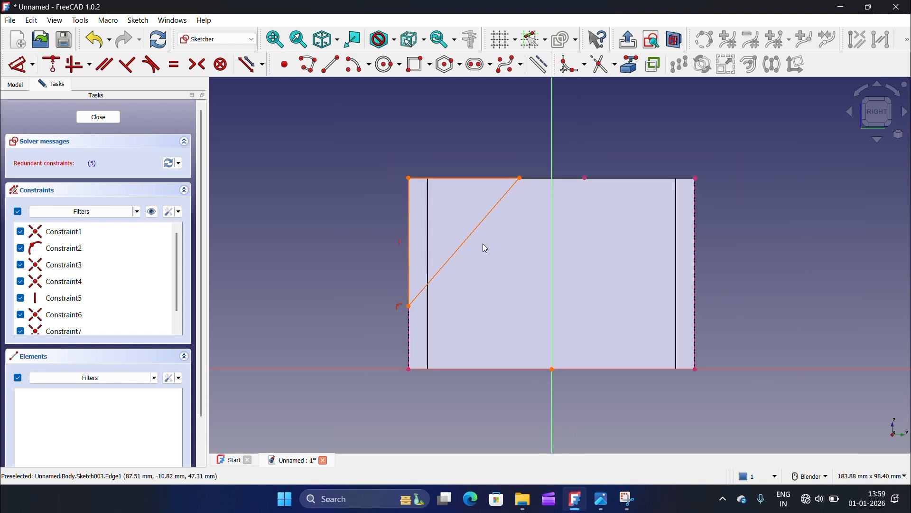
{"action": "right_click", "coordinate": [65, 295]}
{"action": "left_click", "coordinate": [118, 407]}
Dimension the height of the triangle's lower corner above the horizontal axis as 14 mm
{"action": "scroll", "coordinate": [328, 369], "scroll_direction": "up", "scroll_amount": 1}
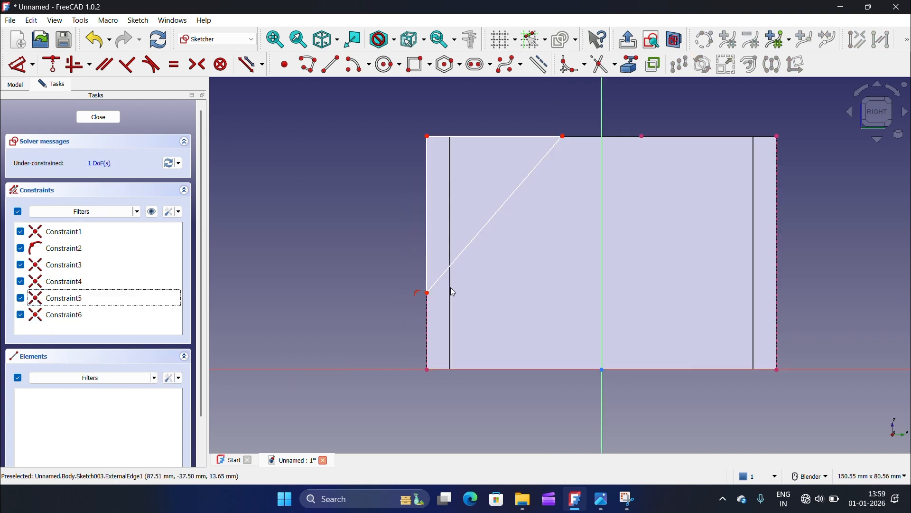
{"action": "left_click", "coordinate": [428, 293]}
{"action": "left_click", "coordinate": [388, 369]}
{"action": "key", "text": "d"}
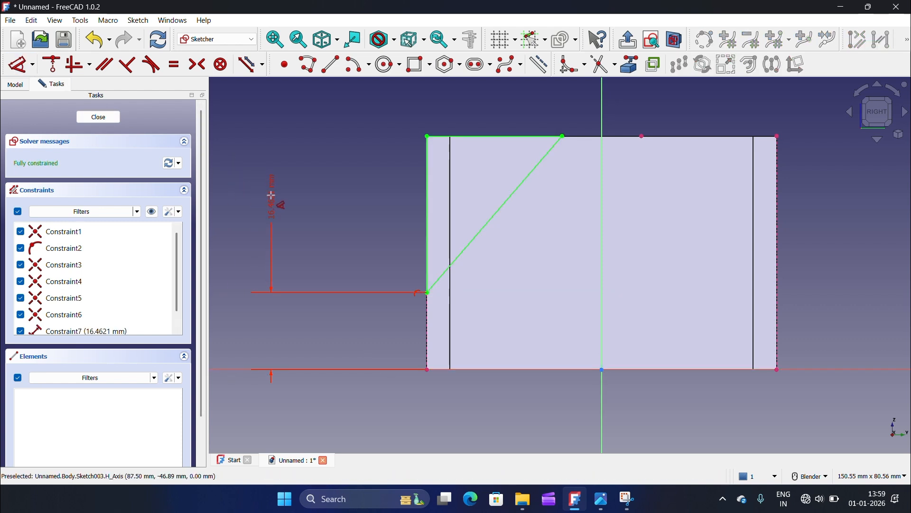
{"action": "double_click", "coordinate": [331, 204]}
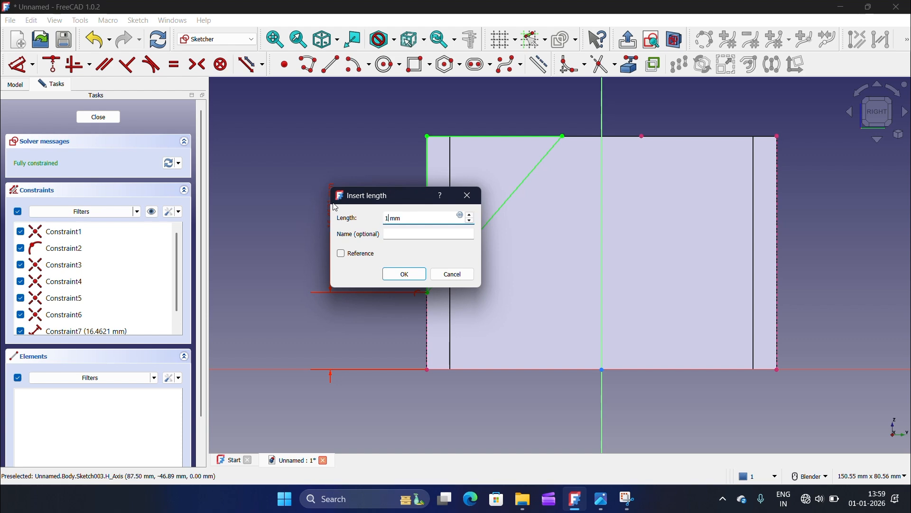
{"action": "left_click", "coordinate": [406, 273]}
{"action": "mouse_move", "coordinate": [413, 275]}
{"action": "middle_mouse_down"}
{"action": "mouse_move", "coordinate": [458, 321]}
{"action": "mouse_move", "coordinate": [627, 279]}
{"action": "mouse_move", "coordinate": [554, 303]}
{"action": "mouse_move", "coordinate": [511, 365]}
{"action": "mouse_move", "coordinate": [468, 315]}
{"action": "mouse_move", "coordinate": [413, 278]}
{"action": "middle_mouse_up"}
{"action": "left_click", "coordinate": [879, 114]}
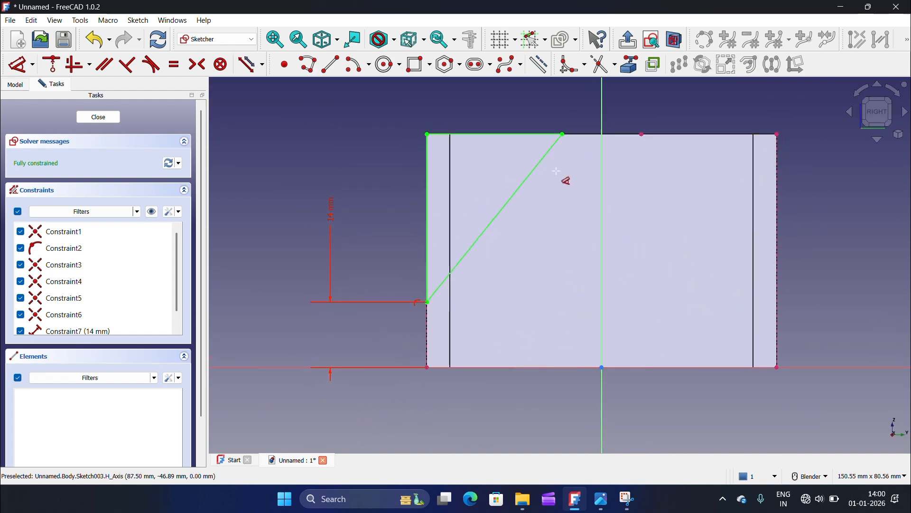
{"action": "key", "text": "Escape"}
{"action": "scroll", "coordinate": [357, 145], "scroll_direction": "down", "scroll_amount": 1}
{"action": "scroll", "coordinate": [357, 144], "scroll_direction": "up", "scroll_amount": 1}
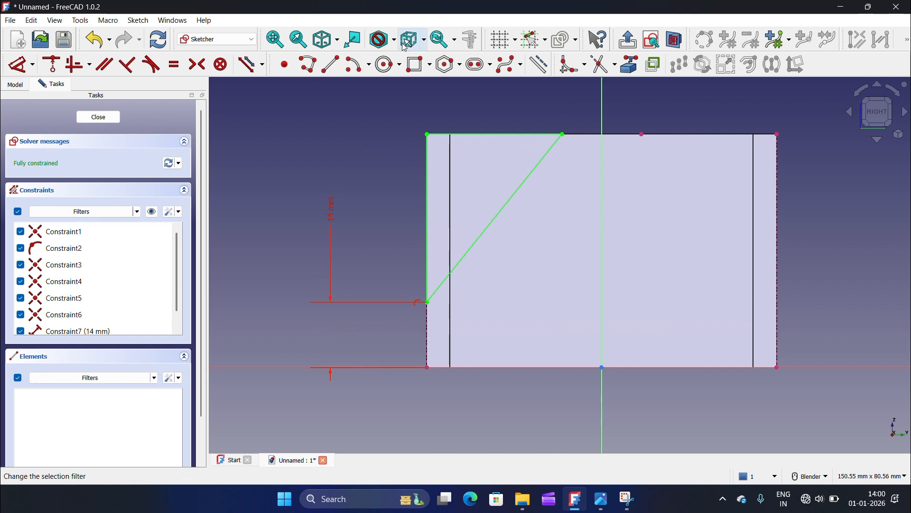
Change the height dimension of the triangle's lower corner to 15 mm
{"action": "left_click", "coordinate": [395, 19]}
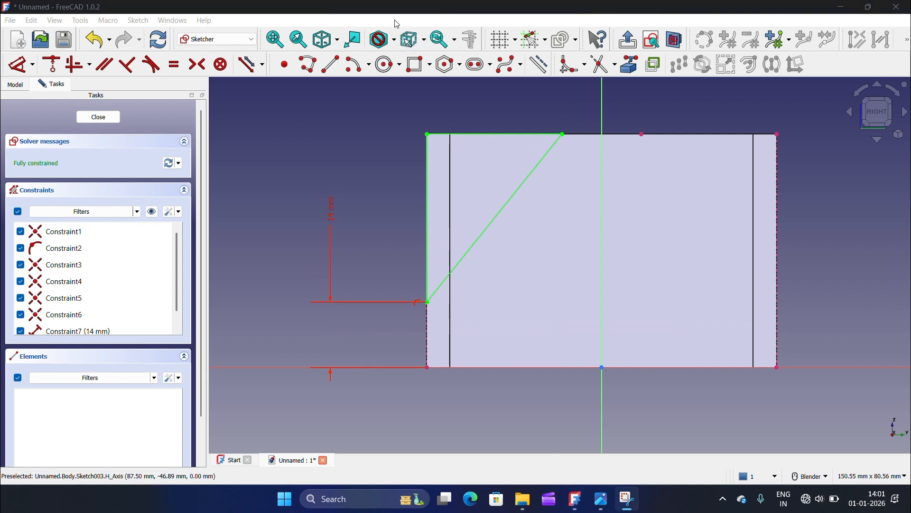
{"action": "left_click", "coordinate": [331, 204]}
{"action": "right_click", "coordinate": [350, 172]}
{"action": "left_click", "coordinate": [409, 176]}
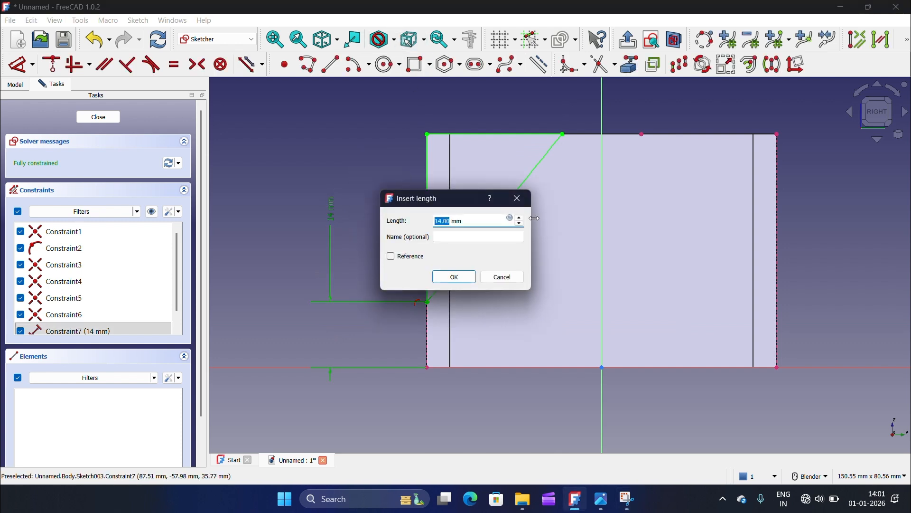
{"action": "left_click", "coordinate": [455, 279]}
{"action": "right_click", "coordinate": [378, 159]}
{"action": "left_click", "coordinate": [381, 144]}
Mirror the triangle about the vertical axis onto the opposite side of the end face
{"action": "scroll", "coordinate": [381, 143], "scroll_direction": "down", "scroll_amount": 3}
{"action": "scroll", "coordinate": [504, 85], "scroll_direction": "up", "scroll_amount": 2}
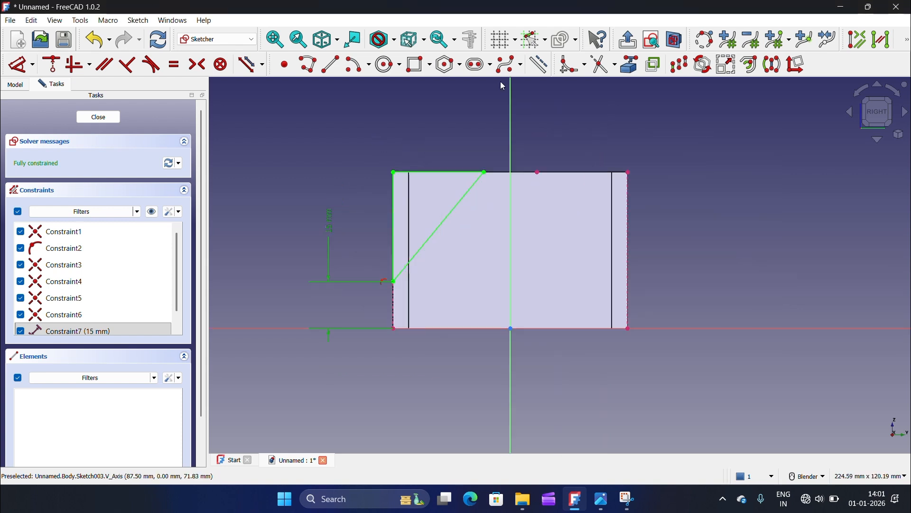
{"action": "mouse_move", "coordinate": [358, 125]}
{"action": "left_mouse_down"}
{"action": "mouse_move", "coordinate": [390, 275]}
{"action": "mouse_move", "coordinate": [511, 328]}
{"action": "left_mouse_up"}
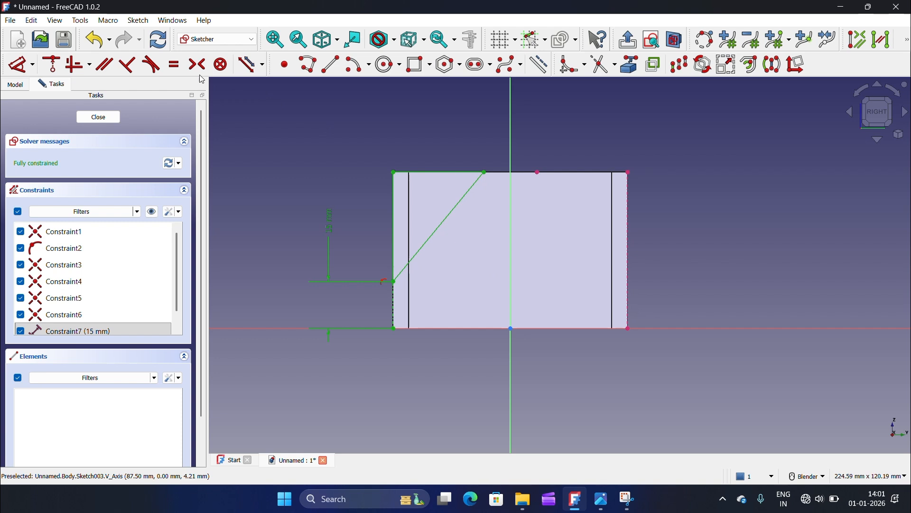
{"action": "left_click", "coordinate": [773, 65]}
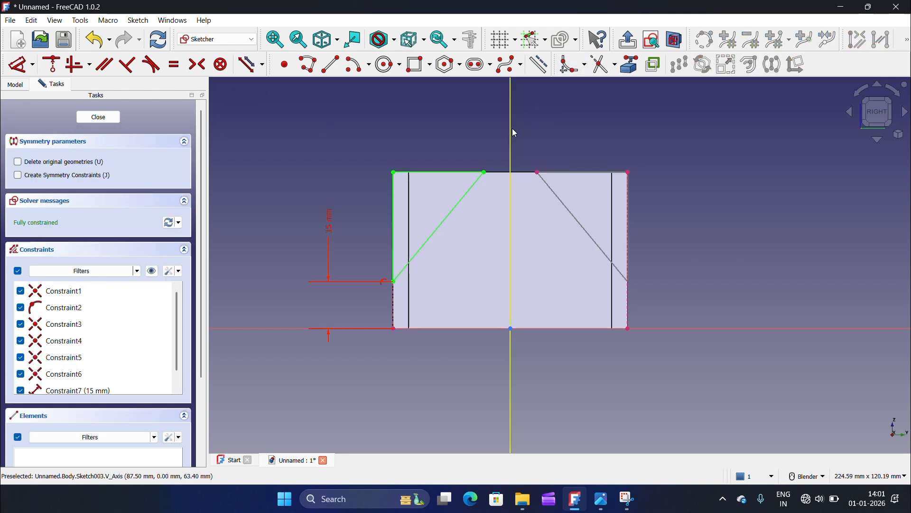
{"action": "left_click", "coordinate": [512, 128]}
{"action": "scroll", "coordinate": [677, 152], "scroll_direction": "up", "scroll_amount": 1}
Apply block constraints to the mirrored triangle's sloped and vertical edges, and close the sketch
{"action": "left_click", "coordinate": [217, 72]}
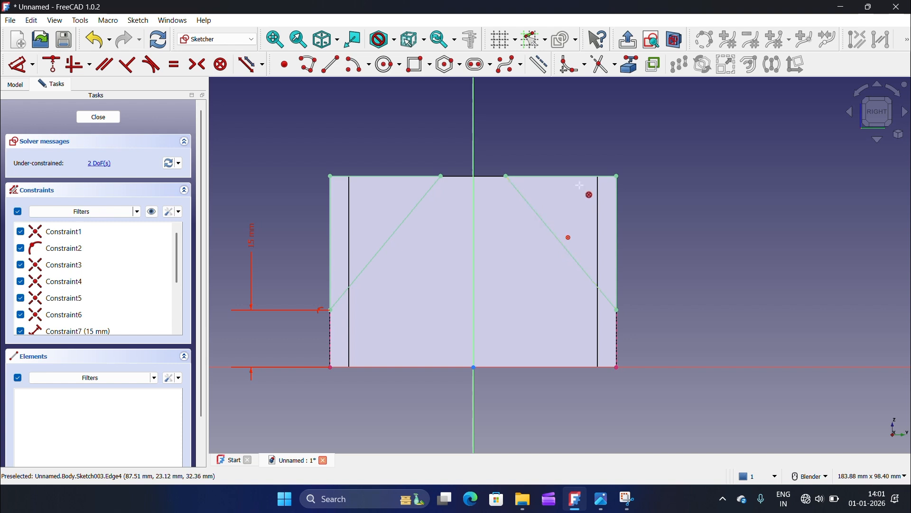
{"action": "scroll", "coordinate": [619, 230], "scroll_direction": "down", "scroll_amount": 2}
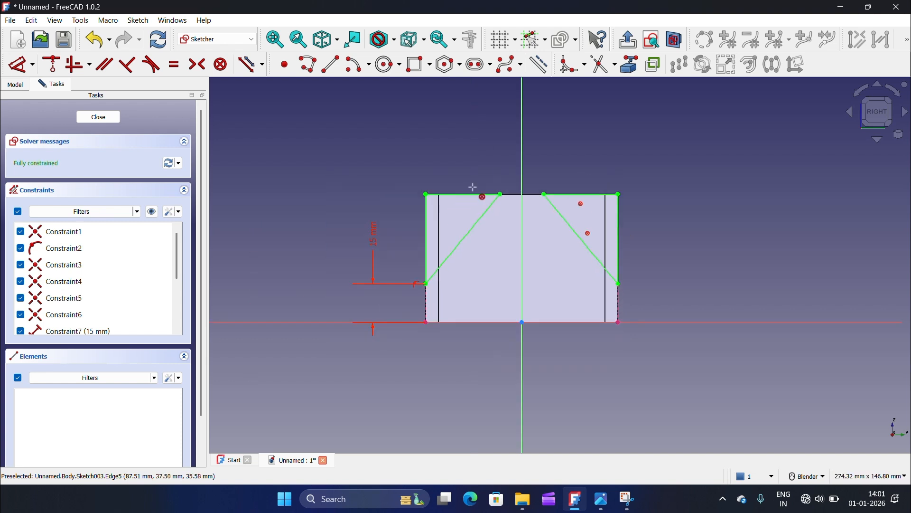
{"action": "scroll", "coordinate": [472, 187], "scroll_direction": "down", "scroll_amount": 2}
{"action": "scroll", "coordinate": [441, 240], "scroll_direction": "up", "scroll_amount": 2}
{"action": "left_click", "coordinate": [99, 118]}
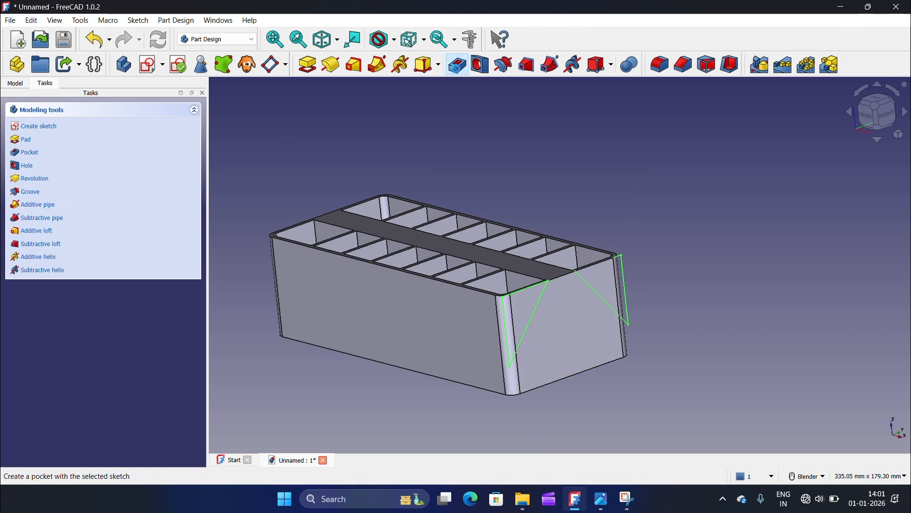
Pocket the two triangles with the Through all type to slope both sides of the block
{"action": "left_click", "coordinate": [457, 65]}
{"action": "left_click", "coordinate": [119, 162]}
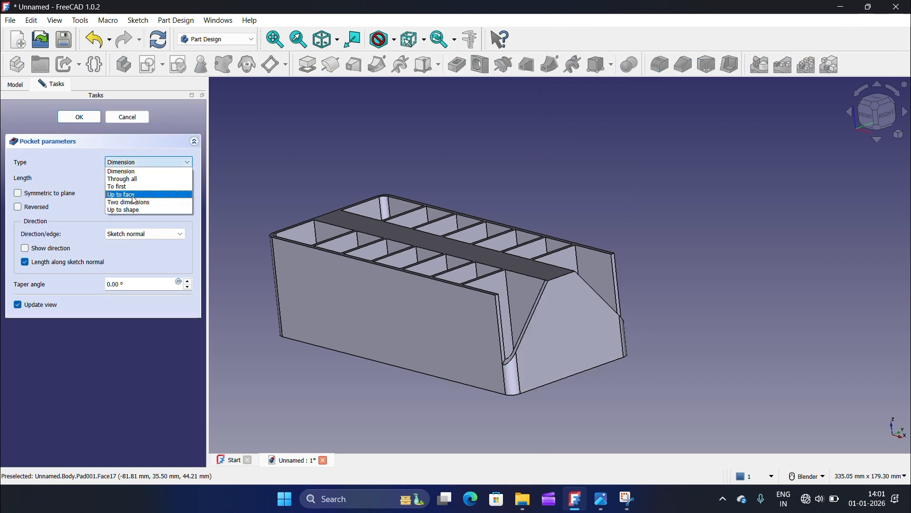
{"action": "left_click", "coordinate": [138, 179]}
{"action": "middle_click_drag", "start_coordinate": [546, 290], "coordinate": [527, 361]}
{"action": "middle_click_drag", "start_coordinate": [515, 354], "coordinate": [558, 304]}
{"action": "left_click", "coordinate": [68, 118]}
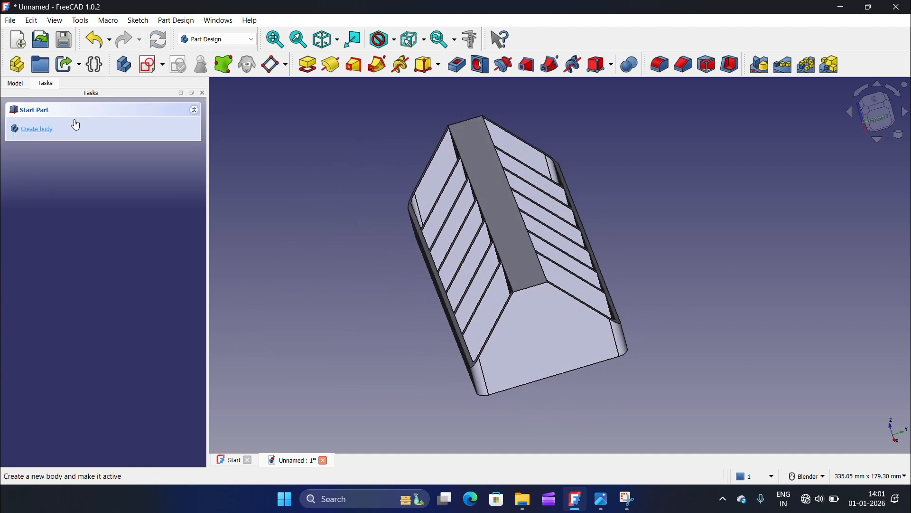
On the central strip's top face, sketch a 135 × 8 mm rectangle with rounded corners, centered on the origin
{"action": "left_click", "coordinate": [490, 174]}
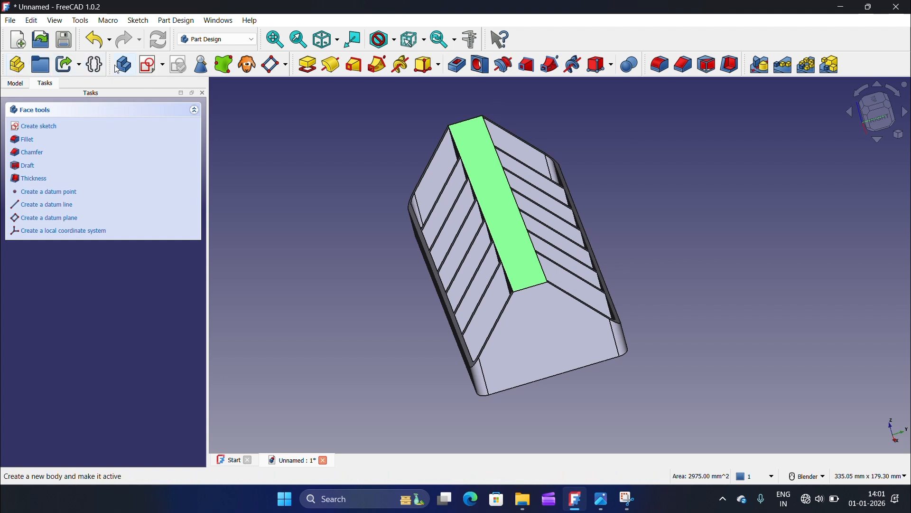
{"action": "left_click", "coordinate": [152, 64]}
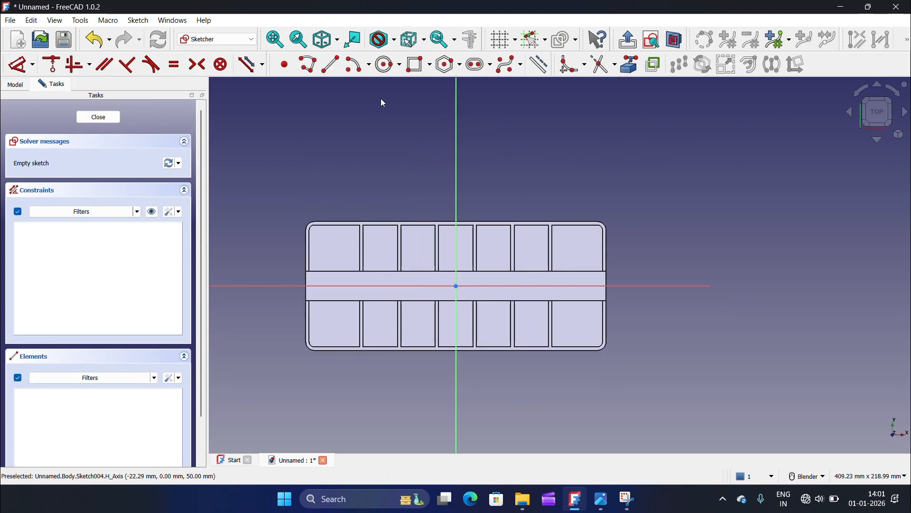
{"action": "left_click", "coordinate": [430, 66]}
{"action": "left_click", "coordinate": [437, 100]}
{"action": "scroll", "coordinate": [435, 335], "scroll_direction": "up", "scroll_amount": 1}
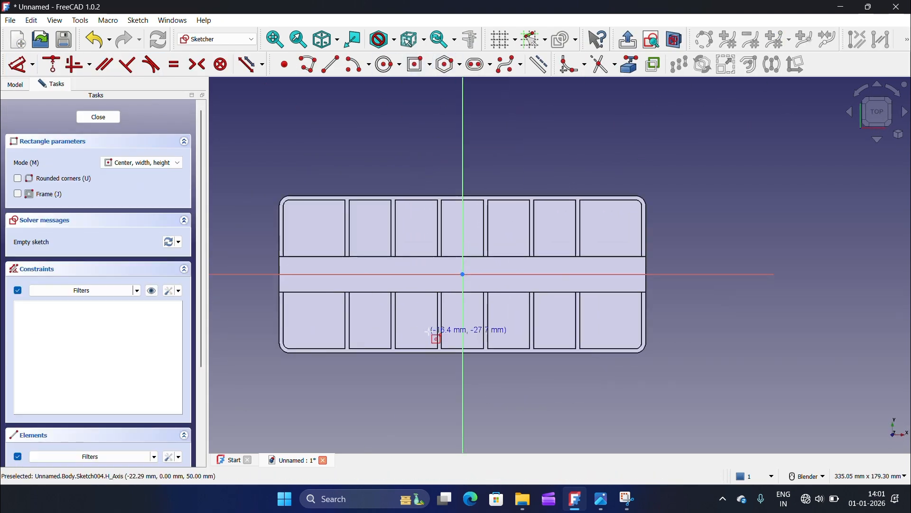
{"action": "left_click", "coordinate": [17, 179]}
{"action": "scroll", "coordinate": [446, 281], "scroll_direction": "up", "scroll_amount": 2}
{"action": "left_click", "coordinate": [474, 268]}
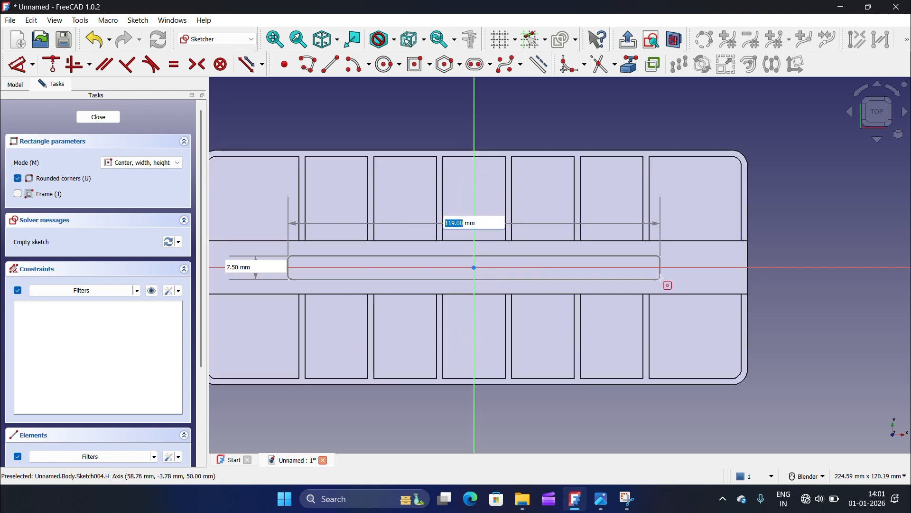
{"action": "scroll", "coordinate": [664, 279], "scroll_direction": "down", "scroll_amount": 1}
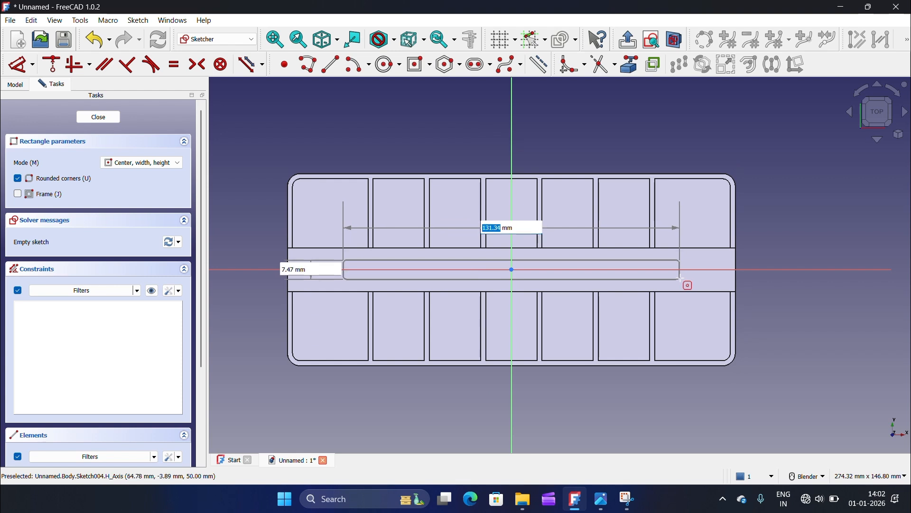
{"action": "scroll", "coordinate": [681, 279], "scroll_direction": "up", "scroll_amount": 1}
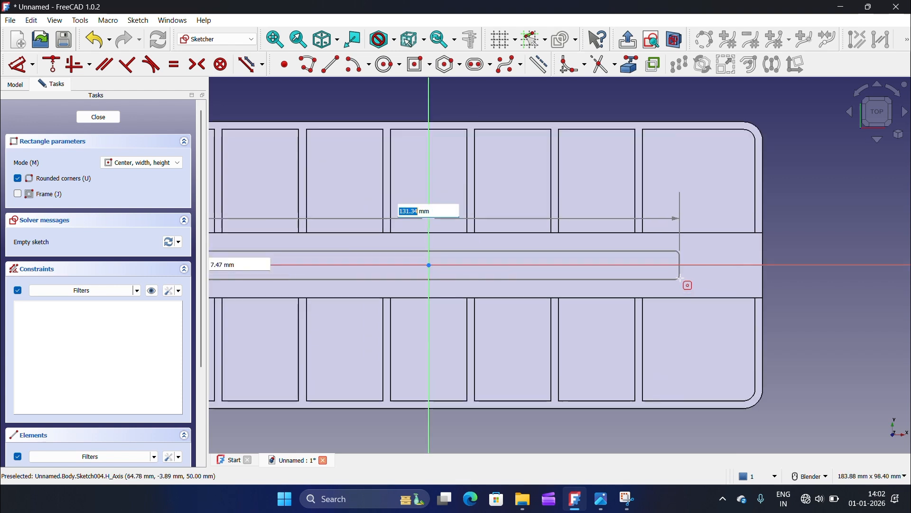
{"action": "type", "text": "1"}
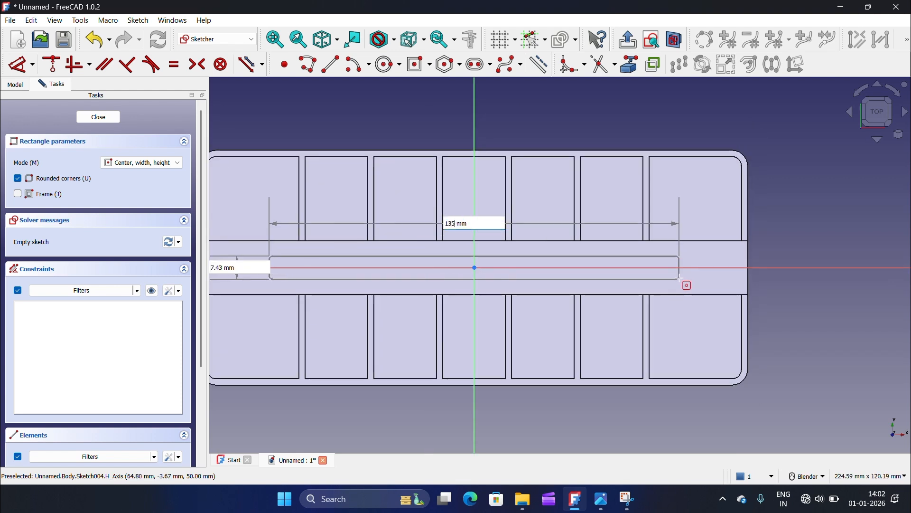
{"action": "type", "text": "35"}
{"action": "key", "text": "Tab"}
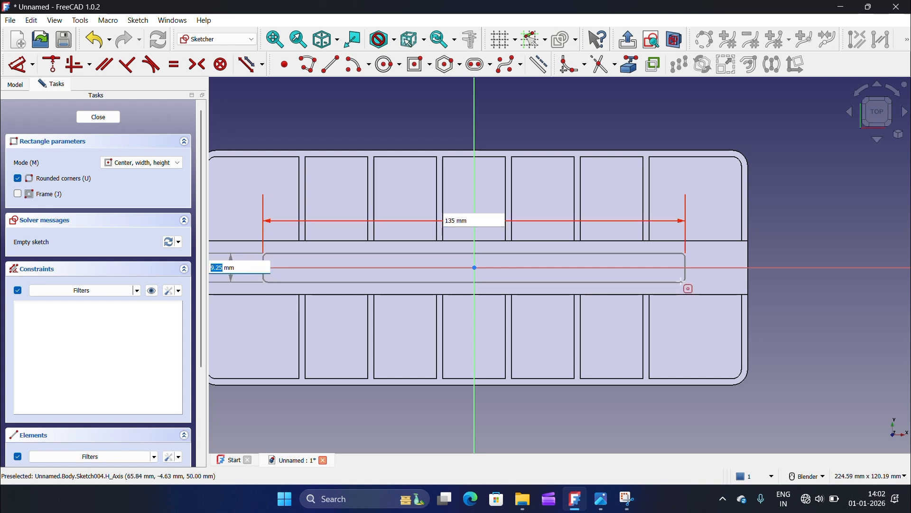
{"action": "type", "text": "8"}
{"action": "key", "text": "Tab"}
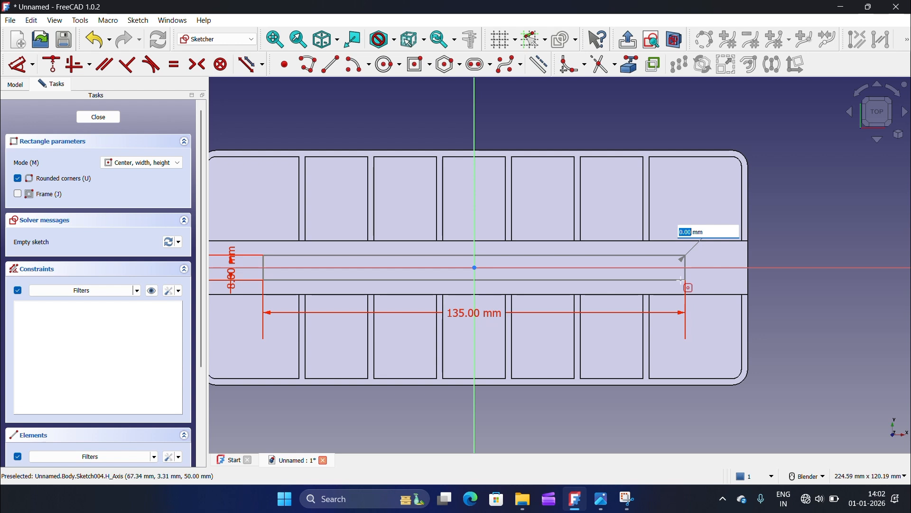
Set the rectangle's corner radius to 1 mm and close the sketch
{"action": "scroll", "coordinate": [682, 280], "scroll_direction": "up", "scroll_amount": 3}
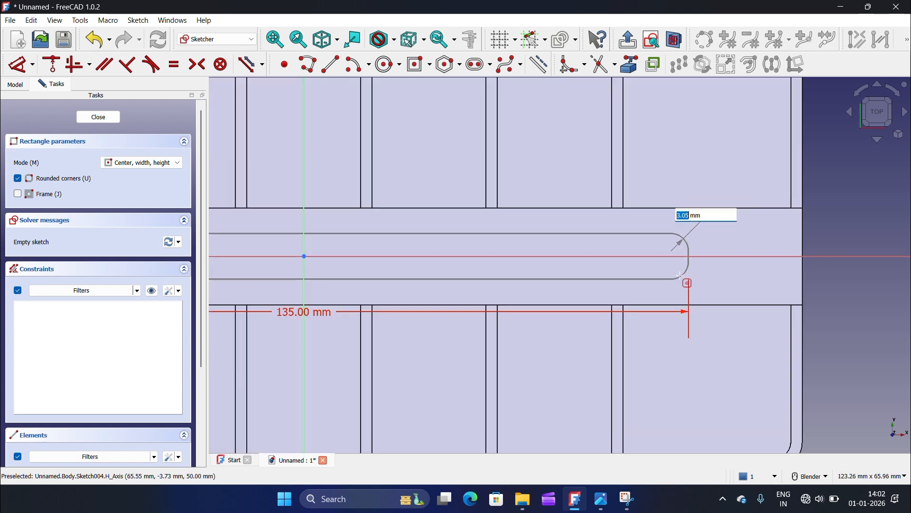
{"action": "scroll", "coordinate": [680, 275], "scroll_direction": "up", "scroll_amount": 4}
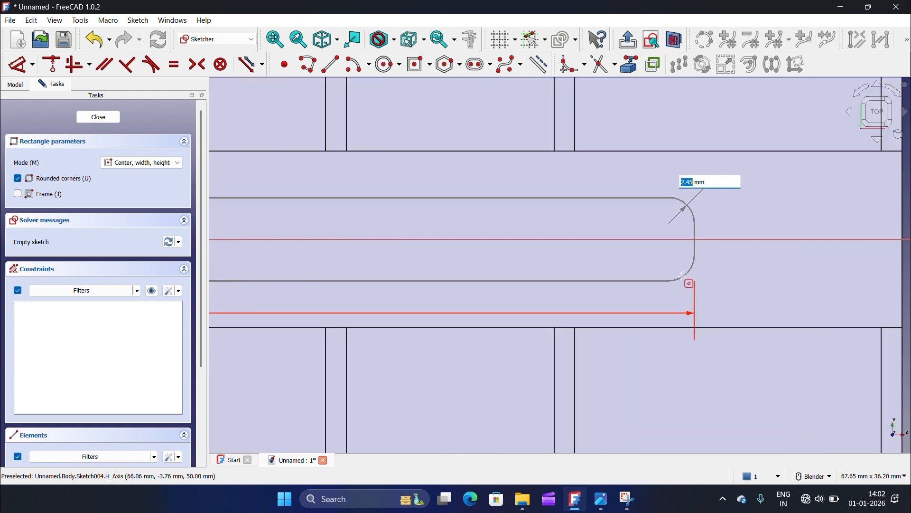
{"action": "type", "text": "1"}
{"action": "key", "text": "Return"}
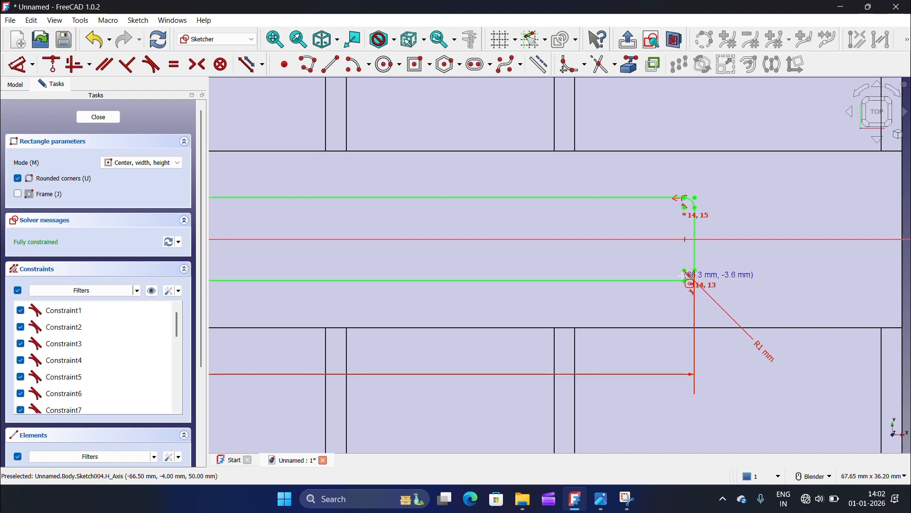
{"action": "scroll", "coordinate": [688, 278], "scroll_direction": "down", "scroll_amount": 5}
{"action": "scroll", "coordinate": [723, 220], "scroll_direction": "down", "scroll_amount": 3}
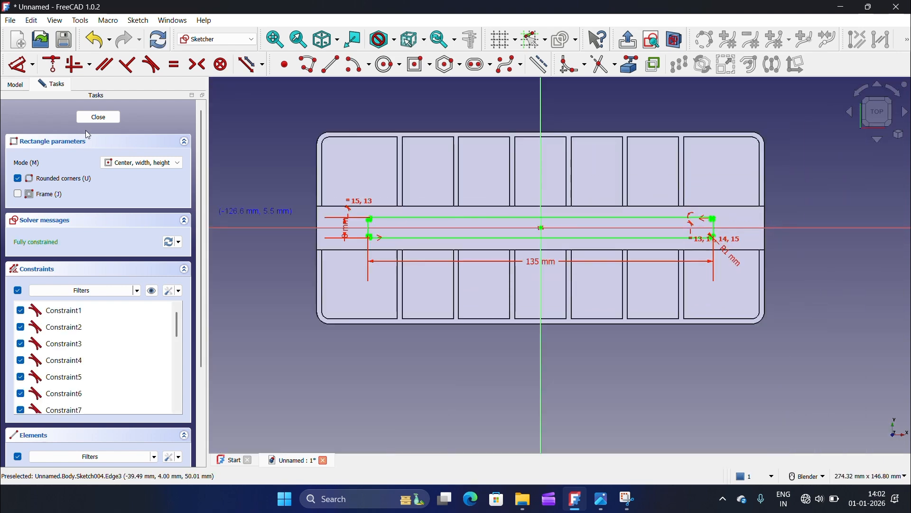
{"action": "left_click", "coordinate": [98, 117]}
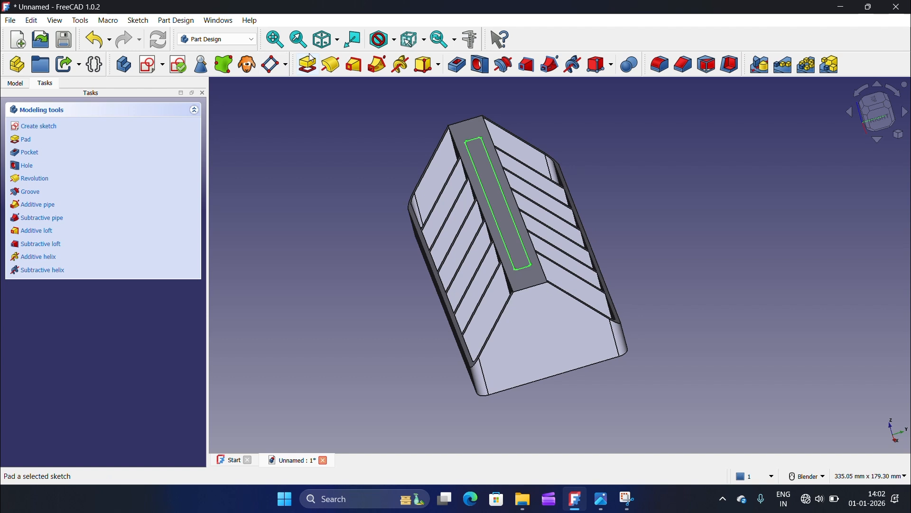
Start a pocket from the rounded rectangle with a length of 45 mm and inspect the slot in the central strip
{"action": "left_click", "coordinate": [457, 65]}
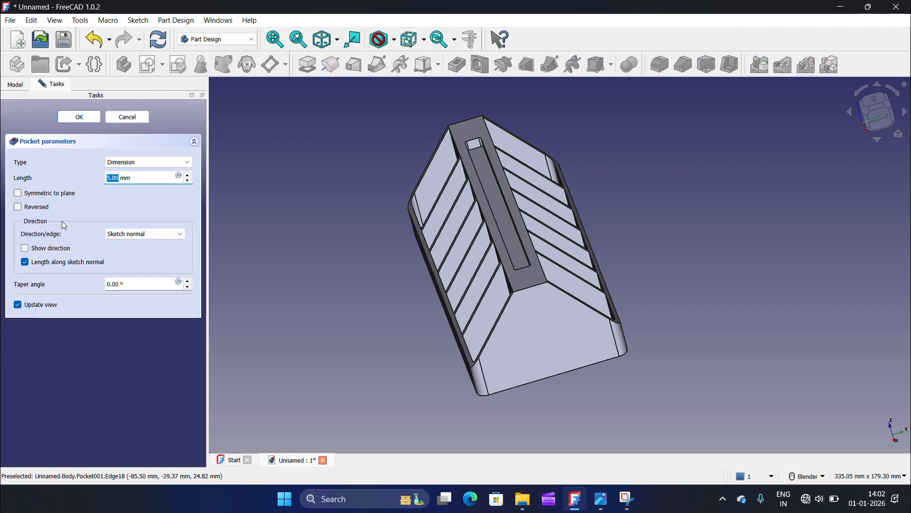
{"action": "type", "text": "45"}
{"action": "middle_click_drag", "start_coordinate": [513, 235], "coordinate": [496, 268]}
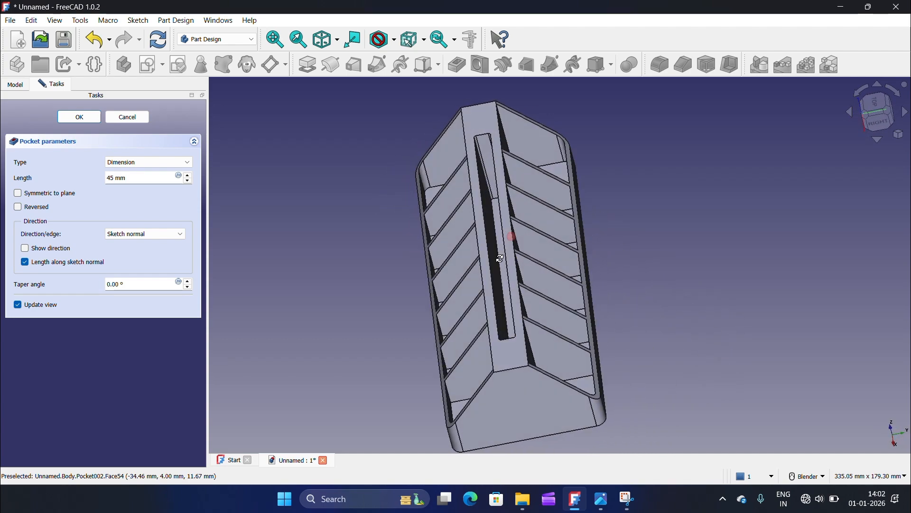
{"action": "scroll", "coordinate": [480, 181], "scroll_direction": "up", "scroll_amount": 3}
{"action": "mouse_move", "coordinate": [480, 182]}
{"action": "middle_mouse_down"}
{"action": "mouse_move", "coordinate": [502, 197]}
{"action": "mouse_move", "coordinate": [579, 189]}
{"action": "mouse_move", "coordinate": [674, 201]}
{"action": "mouse_move", "coordinate": [567, 183]}
{"action": "mouse_move", "coordinate": [469, 191]}
{"action": "middle_mouse_up"}
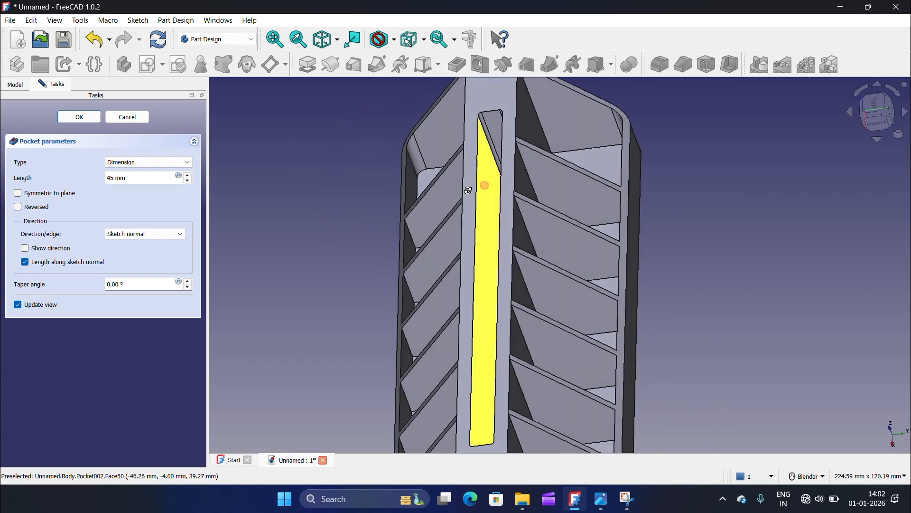
Change the slot's pocket length to 40 mm and accept the feature
{"action": "double_click", "coordinate": [105, 183]}
{"action": "type", "text": "40"}
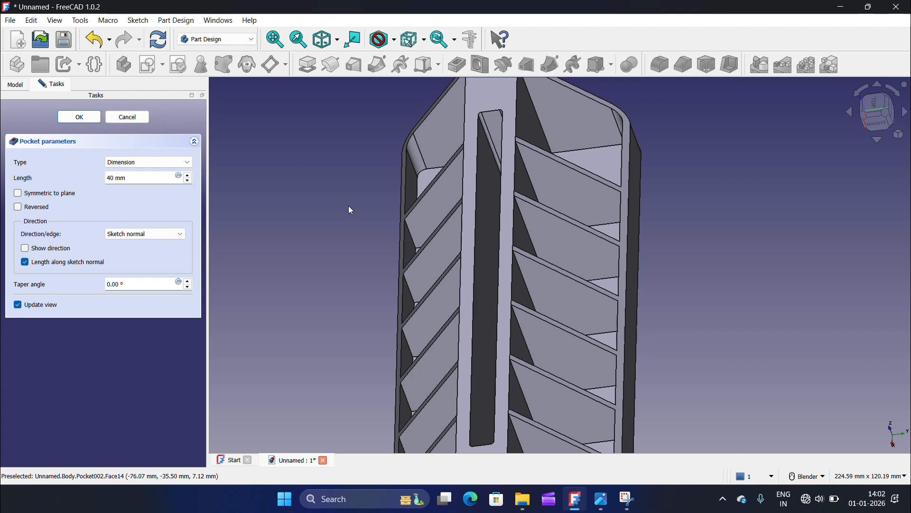
{"action": "middle_click_drag", "start_coordinate": [466, 268], "coordinate": [595, 261]}
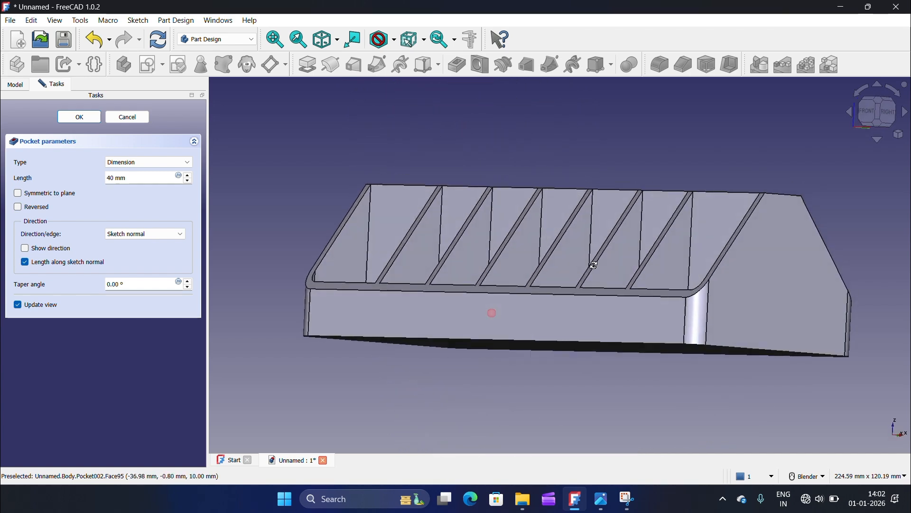
{"action": "left_click", "coordinate": [79, 116]}
{"action": "scroll", "coordinate": [504, 196], "scroll_direction": "down", "scroll_amount": 2}
{"action": "middle_click_drag", "start_coordinate": [505, 196], "coordinate": [483, 230]}
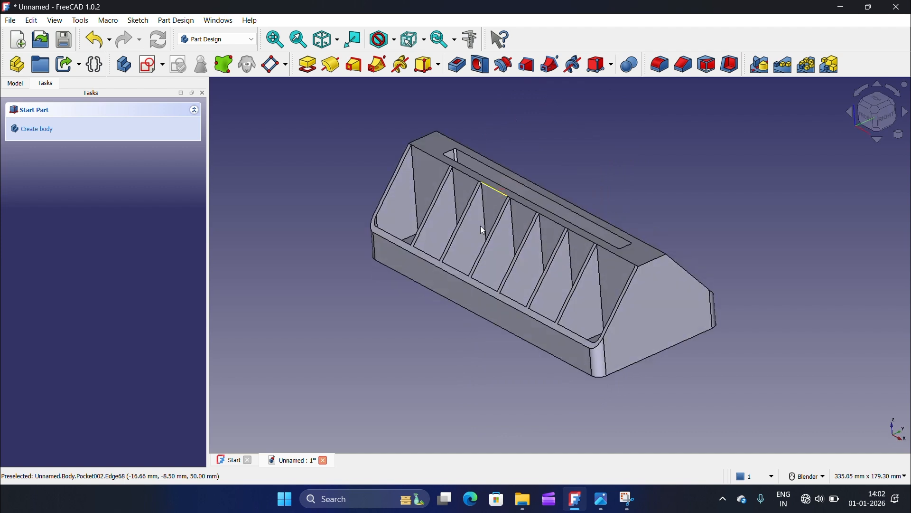
In a new document, sketch a 135 × 8 mm rectangle with rounded corners on the XY plane, centered on the origin
{"action": "left_click", "coordinate": [24, 46]}
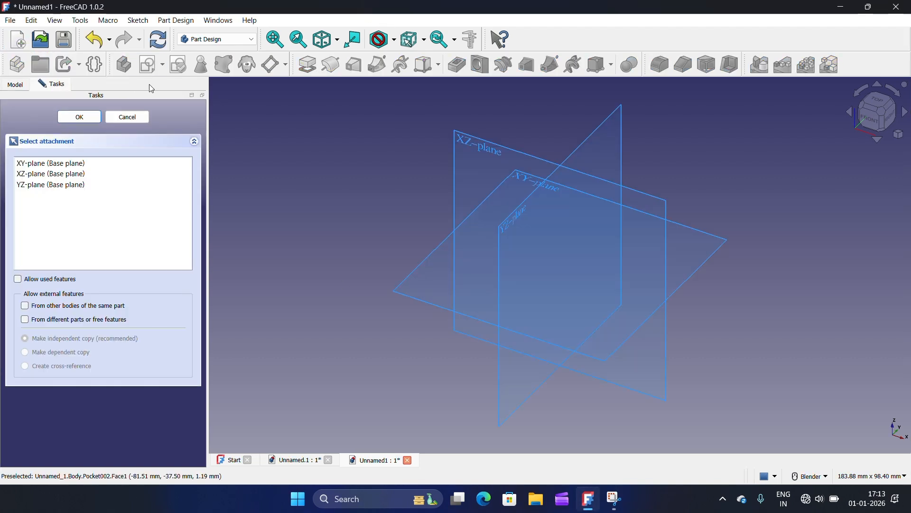
{"action": "left_click", "coordinate": [405, 291]}
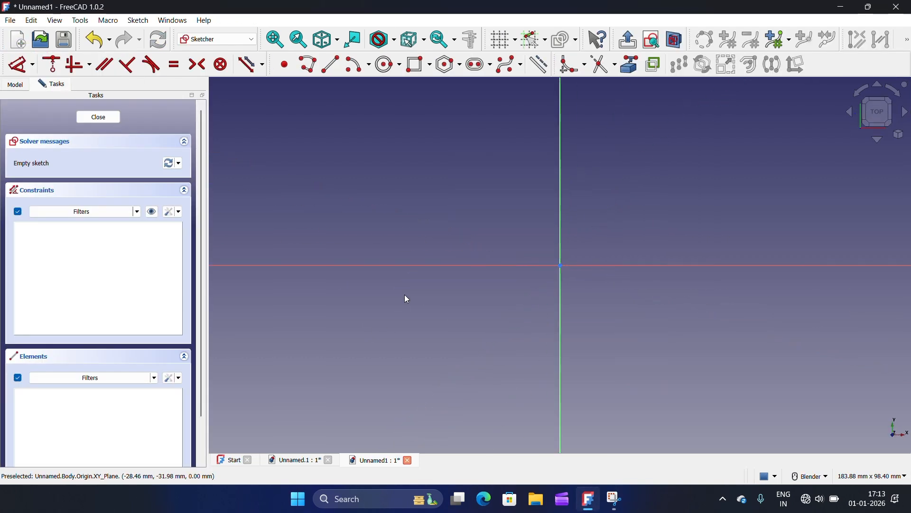
{"action": "left_click", "coordinate": [433, 67]}
{"action": "left_click", "coordinate": [445, 98]}
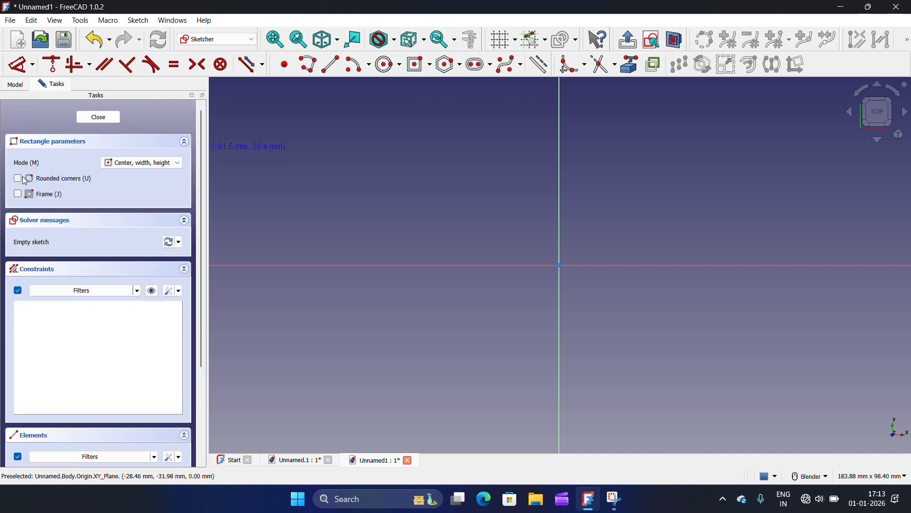
{"action": "left_click", "coordinate": [560, 267]}
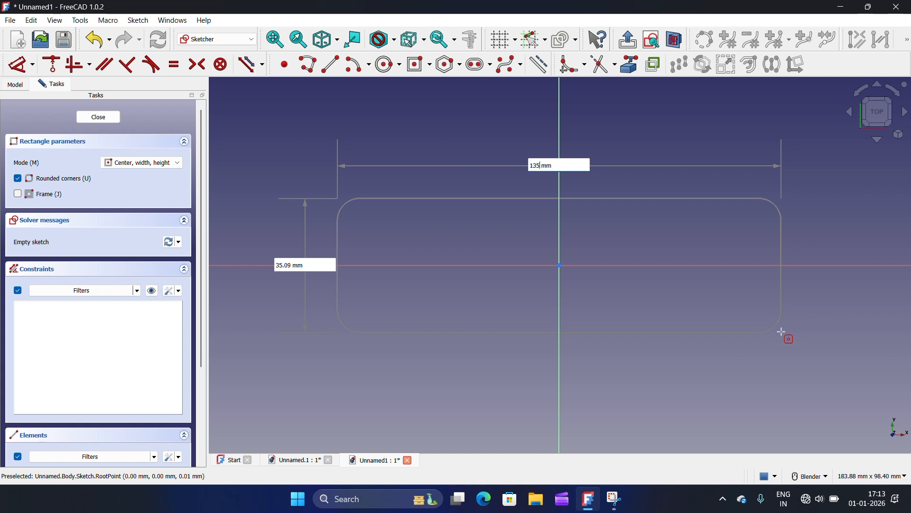
{"action": "type", "text": "135"}
{"action": "key", "text": "Tab"}
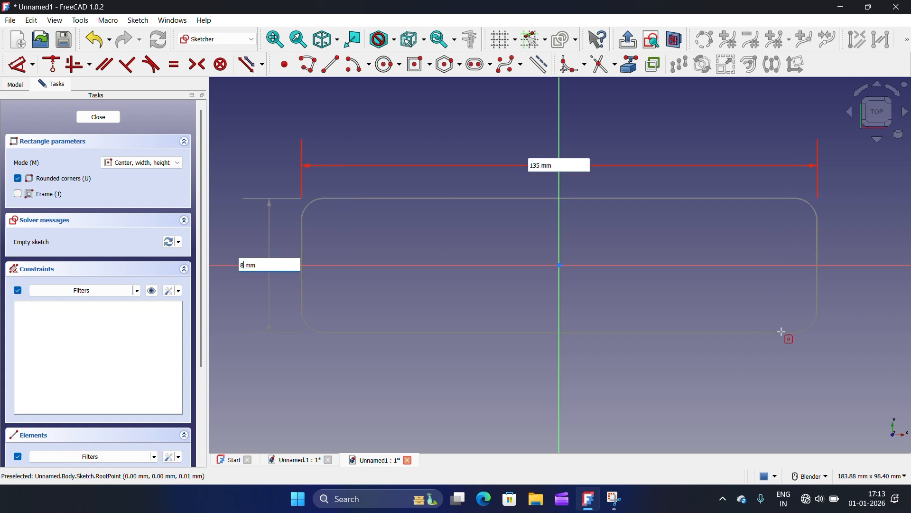
{"action": "type", "text": "8"}
{"action": "key", "text": "Tab"}
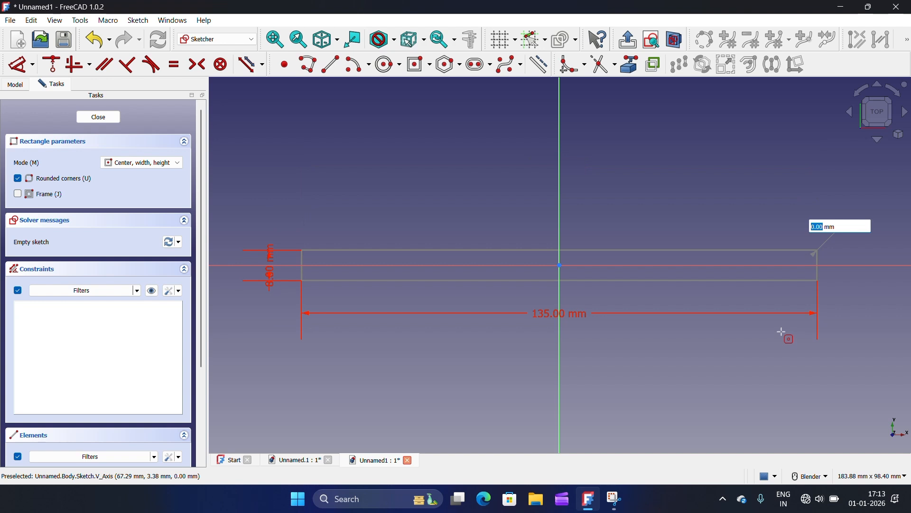
Give the new rectangle's corners a 1 mm radius and close its sketch
{"action": "key", "text": "Return"}
{"action": "scroll", "coordinate": [823, 255], "scroll_direction": "up", "scroll_amount": 6}
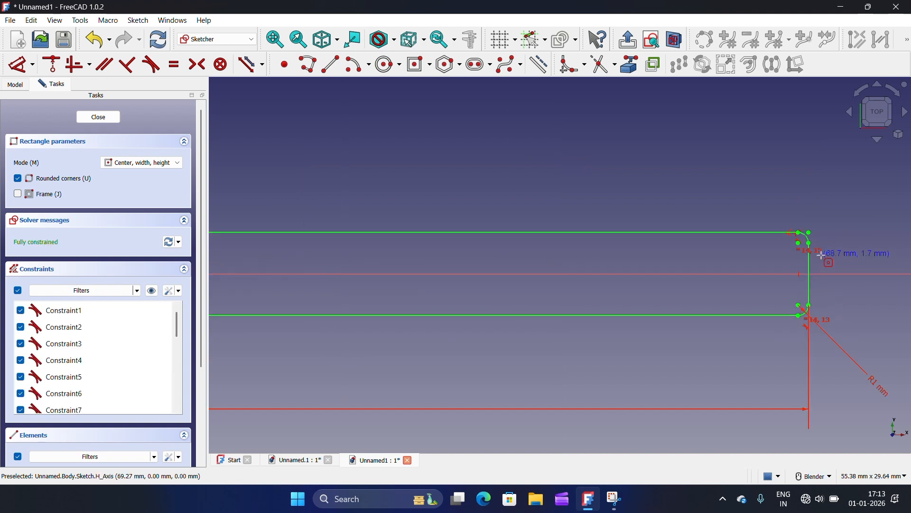
{"action": "scroll", "coordinate": [823, 255], "scroll_direction": "down", "scroll_amount": 5}
{"action": "left_click", "coordinate": [98, 117]}
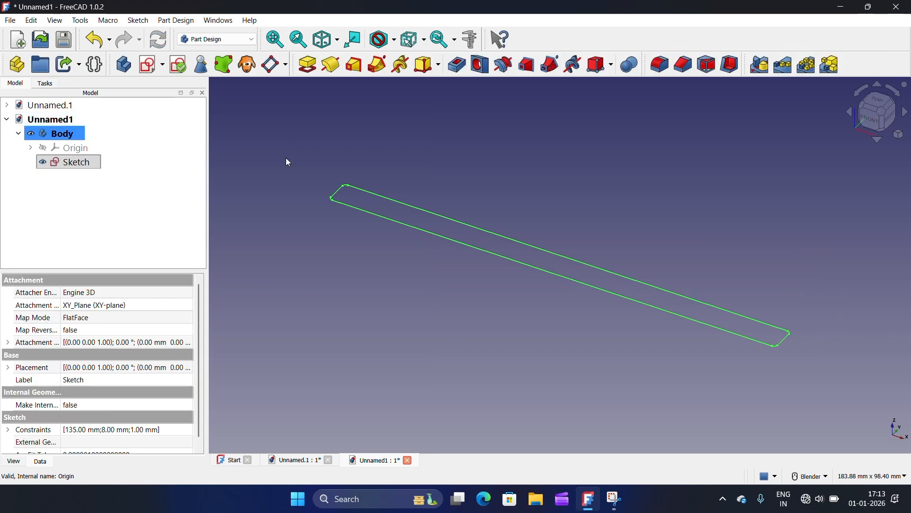
Pad the 135 × 8 mm rounded rectangle to a length of 40 mm
{"action": "left_click", "coordinate": [307, 64]}
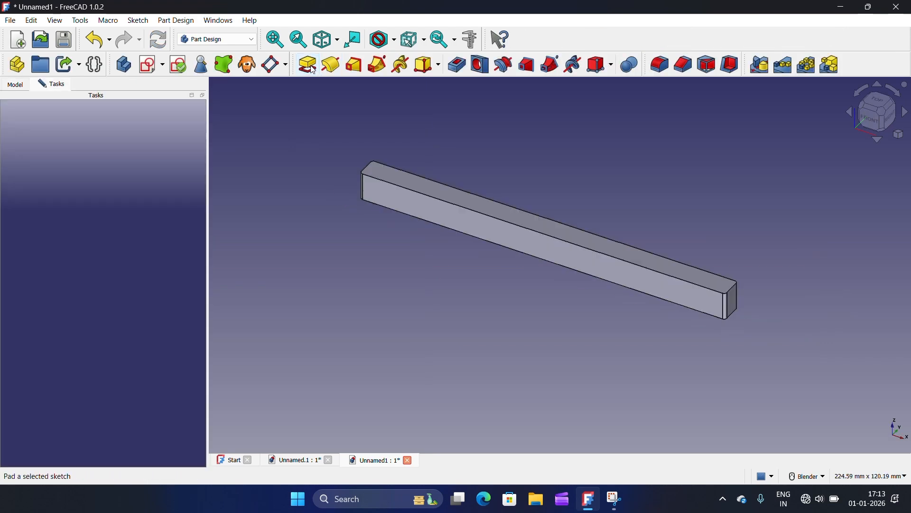
{"action": "type", "text": "40"}
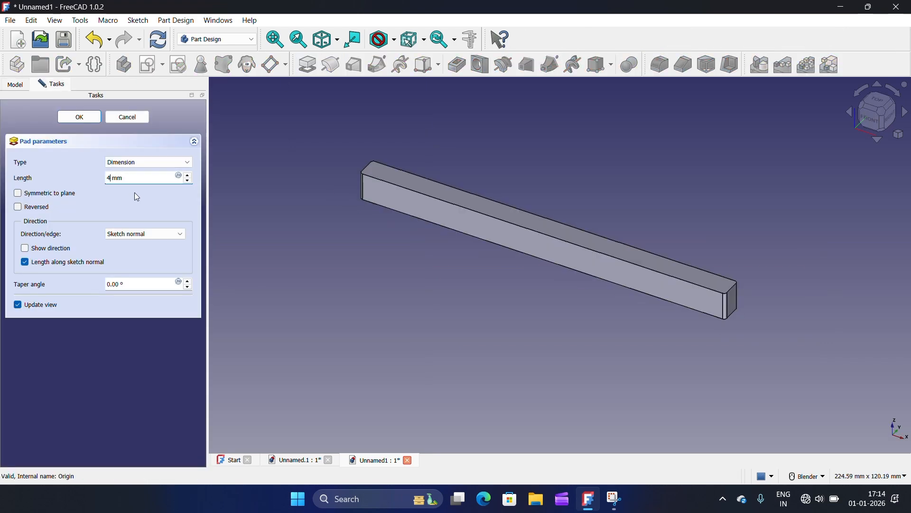
{"action": "left_click", "coordinate": [370, 239]}
{"action": "scroll", "coordinate": [532, 310], "scroll_direction": "down", "scroll_amount": 2}
{"action": "scroll", "coordinate": [606, 237], "scroll_direction": "up", "scroll_amount": 1}
{"action": "scroll", "coordinate": [606, 238], "scroll_direction": "down", "scroll_amount": 2}
{"action": "scroll", "coordinate": [570, 222], "scroll_direction": "up", "scroll_amount": 1}
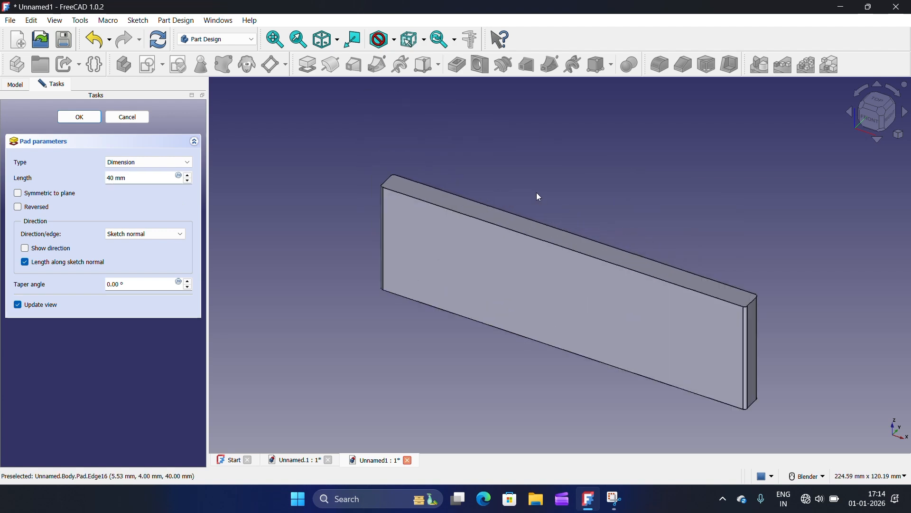
{"action": "left_click", "coordinate": [74, 120]}
{"action": "scroll", "coordinate": [454, 266], "scroll_direction": "up", "scroll_amount": 2}
{"action": "scroll", "coordinate": [565, 252], "scroll_direction": "down", "scroll_amount": 2}
{"action": "scroll", "coordinate": [568, 254], "scroll_direction": "up", "scroll_amount": 2}
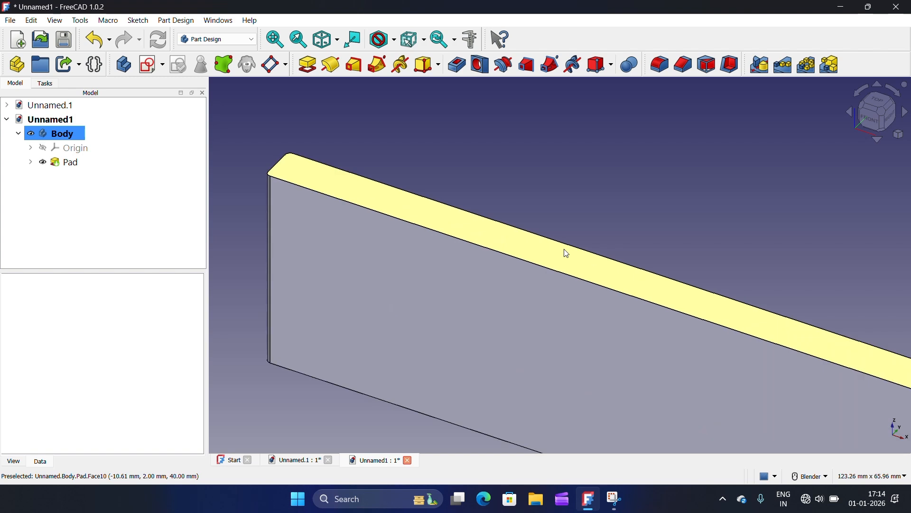
{"action": "scroll", "coordinate": [567, 254], "scroll_direction": "down", "scroll_amount": 1}
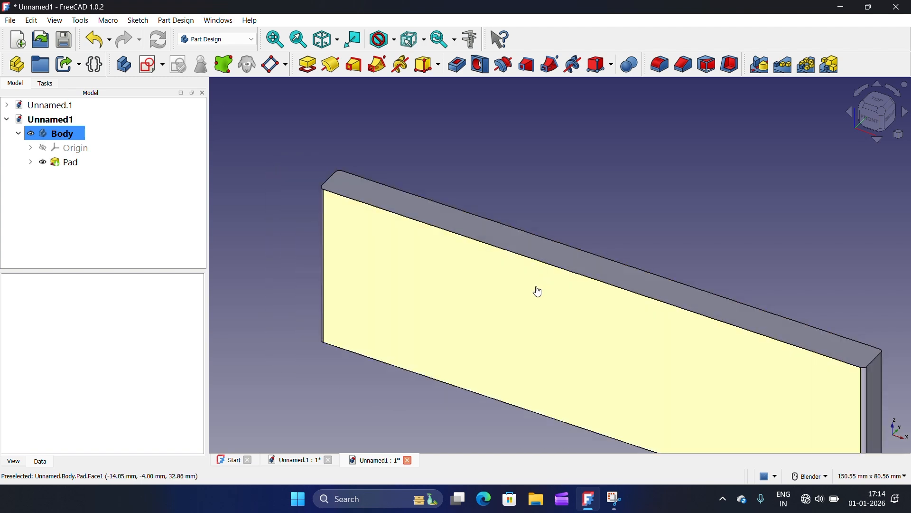
{"action": "left_click", "coordinate": [538, 291]}
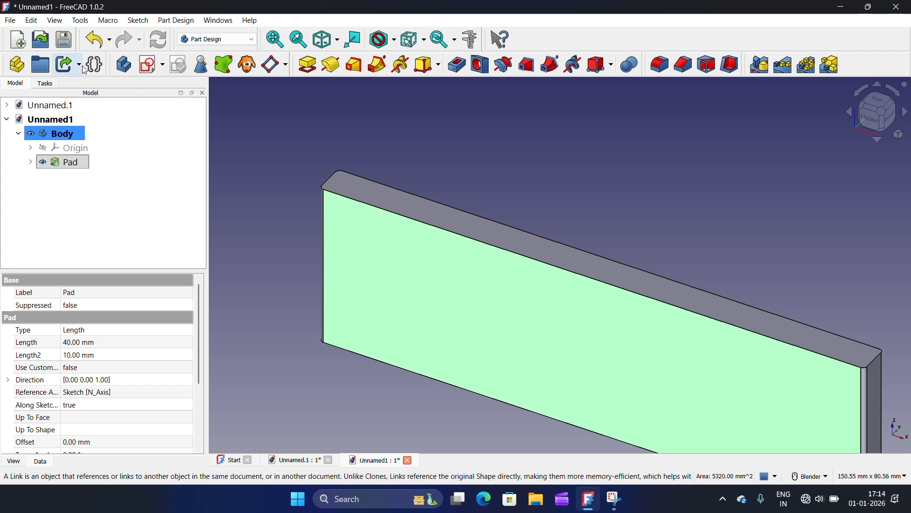
{"action": "left_click", "coordinate": [433, 138]}
{"action": "scroll", "coordinate": [463, 163], "scroll_direction": "down", "scroll_amount": 1}
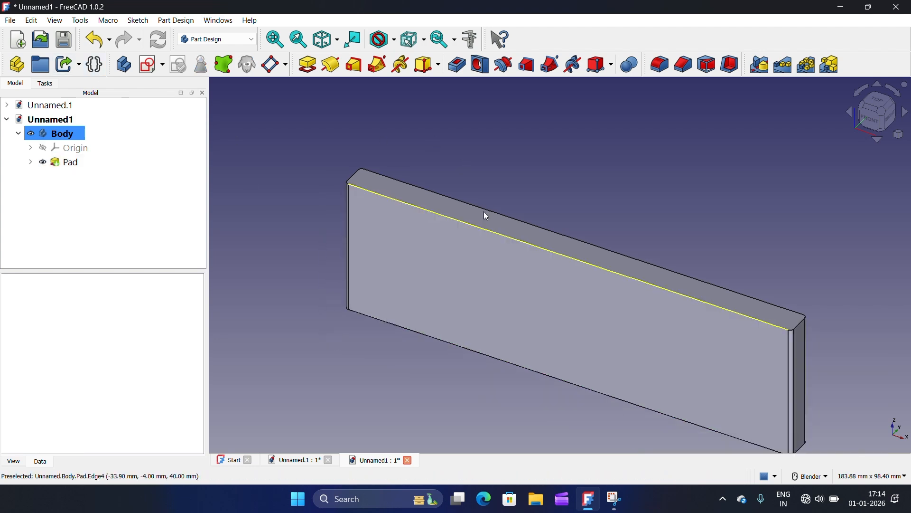
Start a new sketch on the block's XZ plane
{"action": "left_click", "coordinate": [160, 68]}
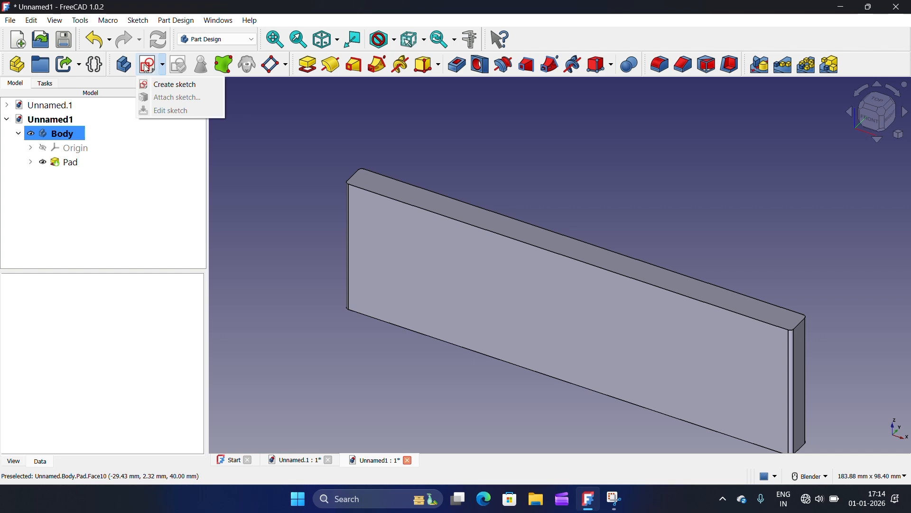
{"action": "left_click", "coordinate": [167, 84]}
{"action": "scroll", "coordinate": [453, 176], "scroll_direction": "down", "scroll_amount": 4}
{"action": "mouse_move", "coordinate": [489, 179]}
{"action": "middle_mouse_down"}
{"action": "mouse_move", "coordinate": [401, 197]}
{"action": "mouse_move", "coordinate": [362, 222]}
{"action": "mouse_move", "coordinate": [329, 222]}
{"action": "middle_mouse_up"}
{"action": "scroll", "coordinate": [535, 230], "scroll_direction": "up", "scroll_amount": 6}
{"action": "middle_click_drag", "start_coordinate": [551, 204], "coordinate": [746, 167]}
{"action": "scroll", "coordinate": [617, 173], "scroll_direction": "down", "scroll_amount": 4}
{"action": "left_click", "coordinate": [641, 146]}
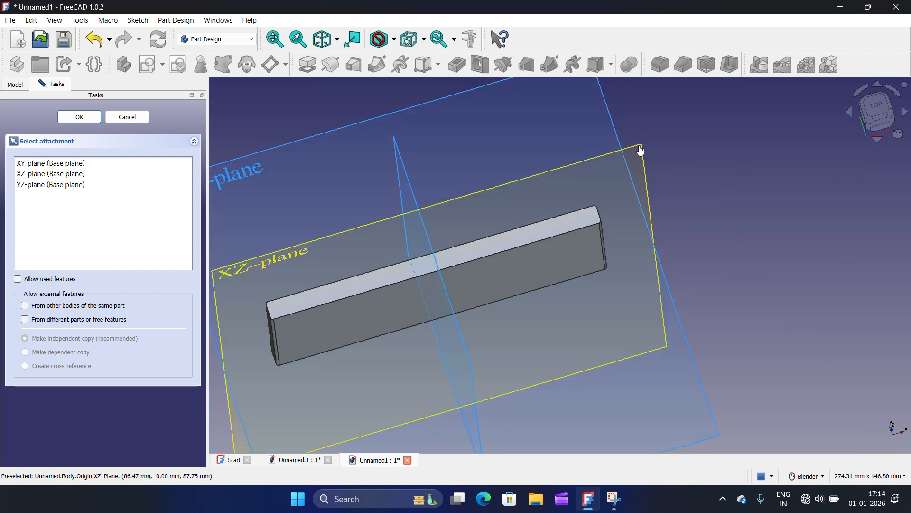
Project the block's upper edge into the sketch as external geometry
{"action": "scroll", "coordinate": [488, 388], "scroll_direction": "down", "scroll_amount": 2}
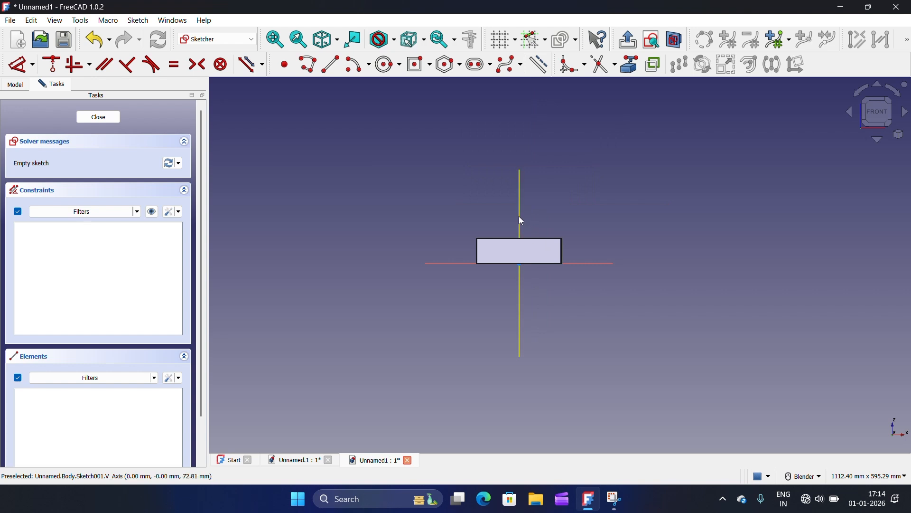
{"action": "scroll", "coordinate": [521, 227], "scroll_direction": "up", "scroll_amount": 8}
{"action": "left_click", "coordinate": [631, 72]}
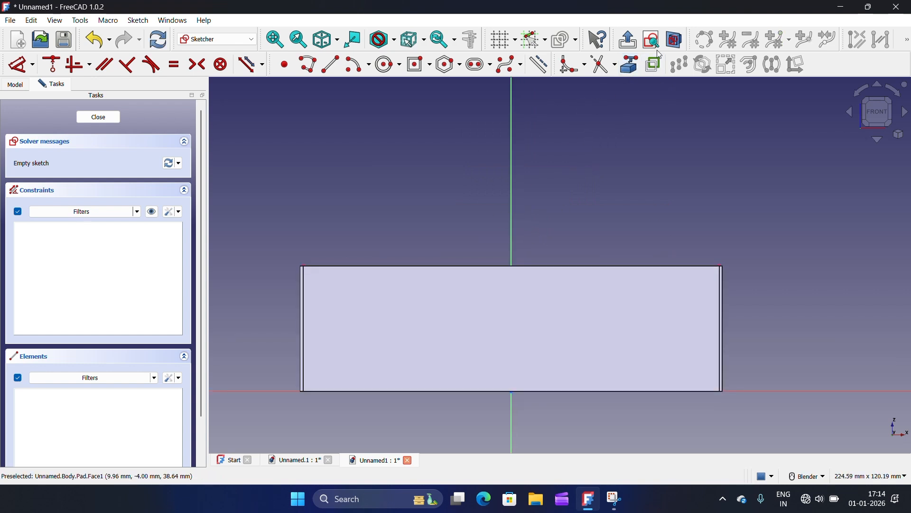
{"action": "scroll", "coordinate": [421, 301], "scroll_direction": "down", "scroll_amount": 2}
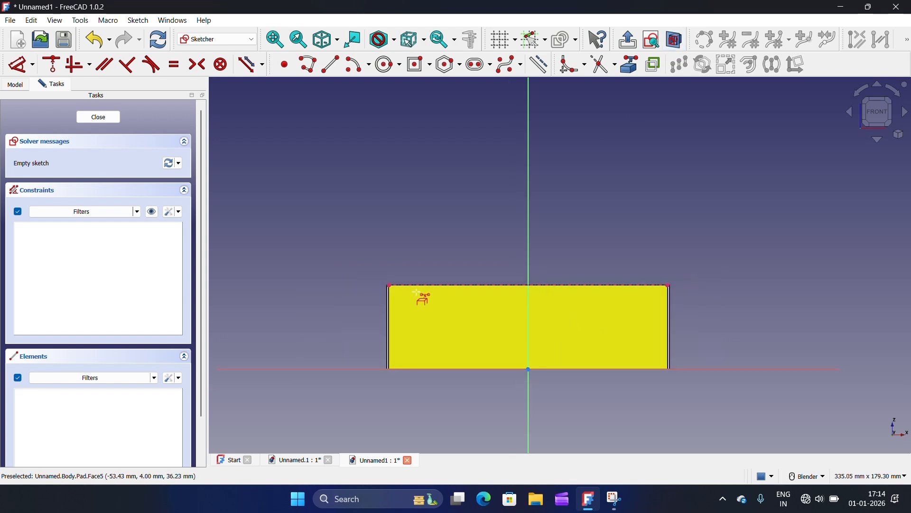
{"action": "scroll", "coordinate": [427, 275], "scroll_direction": "up", "scroll_amount": 4}
{"action": "scroll", "coordinate": [429, 259], "scroll_direction": "down", "scroll_amount": 3}
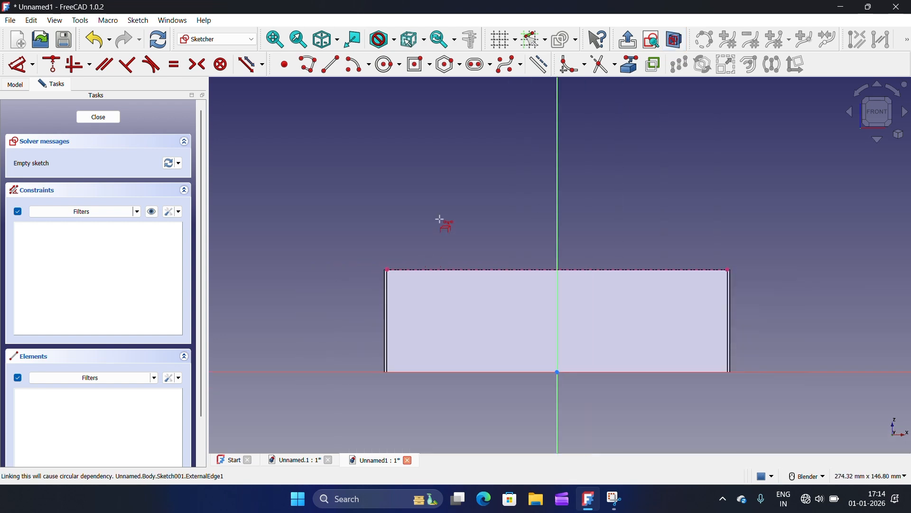
Draw a centered rectangle 210 mm wide and 175 mm high, with its center on the vertical axis above the block
{"action": "left_click", "coordinate": [431, 67]}
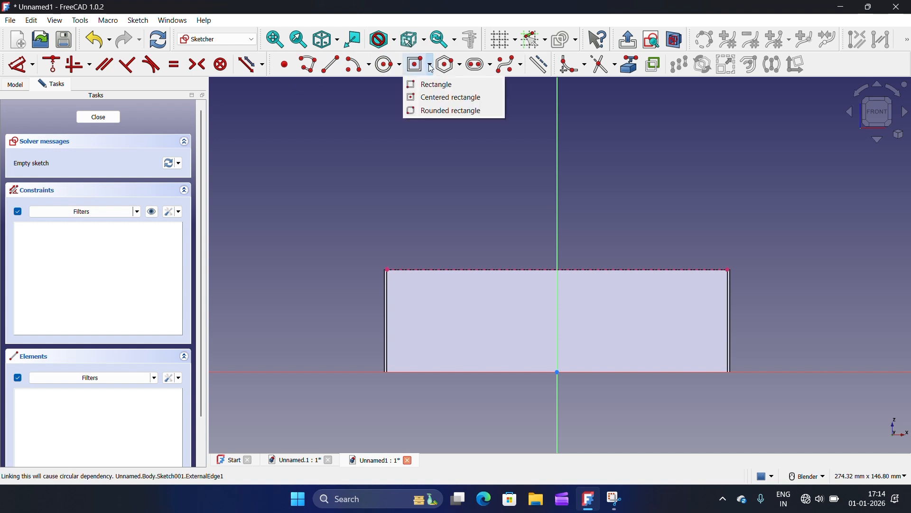
{"action": "left_click", "coordinate": [440, 97]}
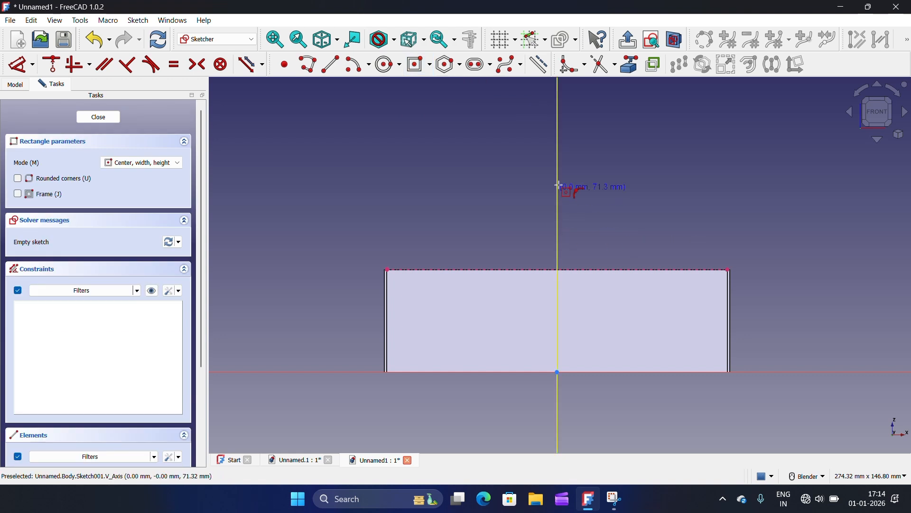
{"action": "left_click", "coordinate": [558, 138]}
{"action": "scroll", "coordinate": [717, 211], "scroll_direction": "down", "scroll_amount": 2}
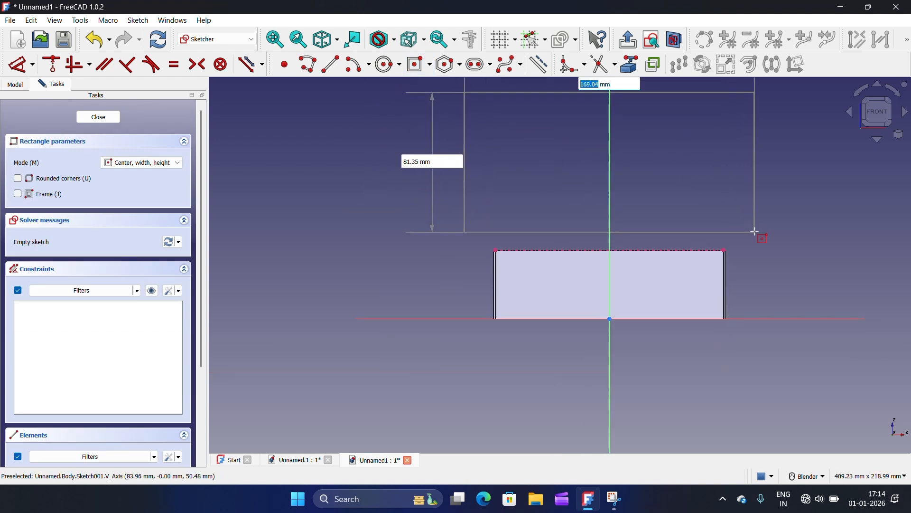
{"action": "scroll", "coordinate": [756, 231], "scroll_direction": "down", "scroll_amount": 1}
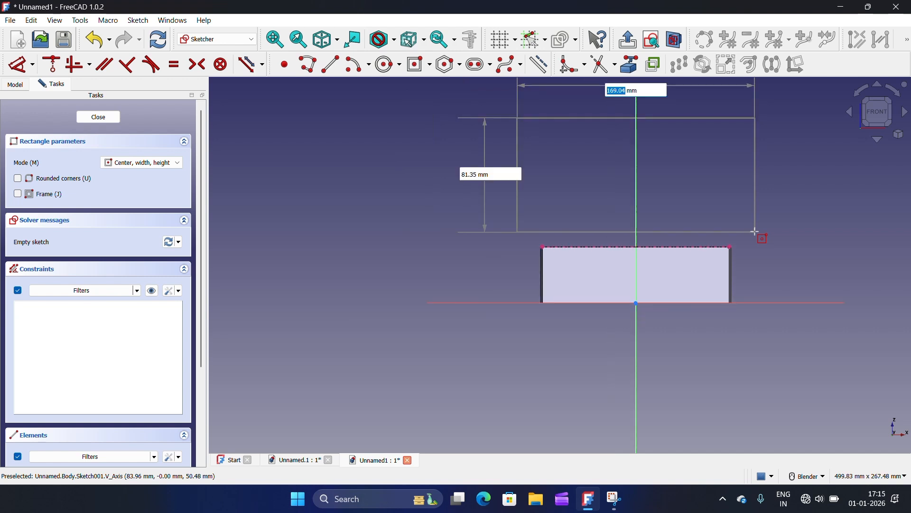
{"action": "type", "text": "2"}
{"action": "key", "text": "Tab"}
{"action": "type", "text": "175"}
{"action": "key", "text": "Return"}
{"action": "scroll", "coordinate": [569, 361], "scroll_direction": "down", "scroll_amount": 3}
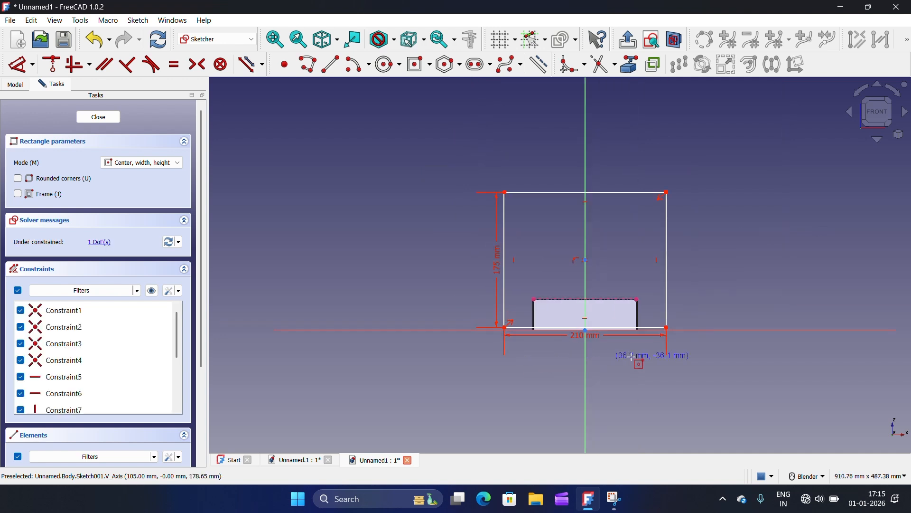
{"action": "key", "text": "Escape"}
Constrain the rectangle's lower edge tangent to the projected block edge and delete the redundant horizontal constraint
{"action": "scroll", "coordinate": [598, 327], "scroll_direction": "up", "scroll_amount": 4}
{"action": "left_click_drag", "start_coordinate": [604, 326], "coordinate": [589, 253]}
{"action": "scroll", "coordinate": [592, 261], "scroll_direction": "up", "scroll_amount": 2}
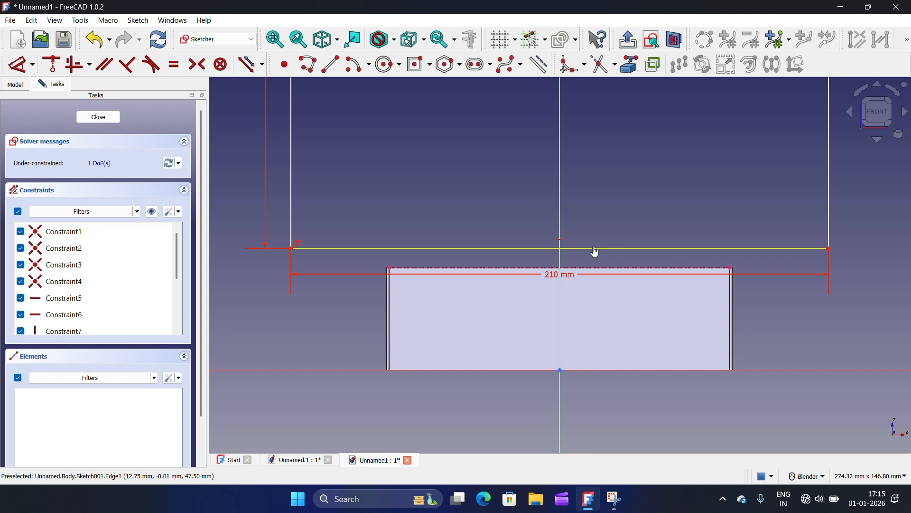
{"action": "left_click", "coordinate": [595, 259]}
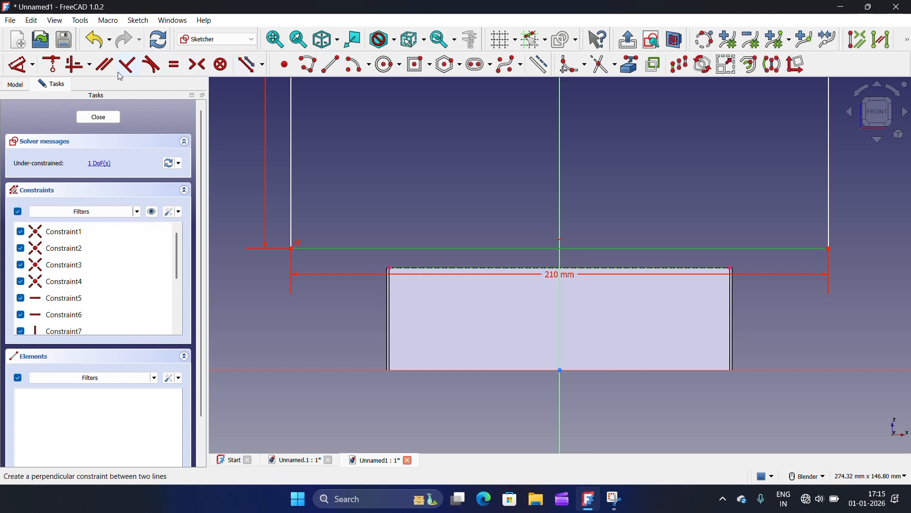
{"action": "left_click", "coordinate": [160, 69]}
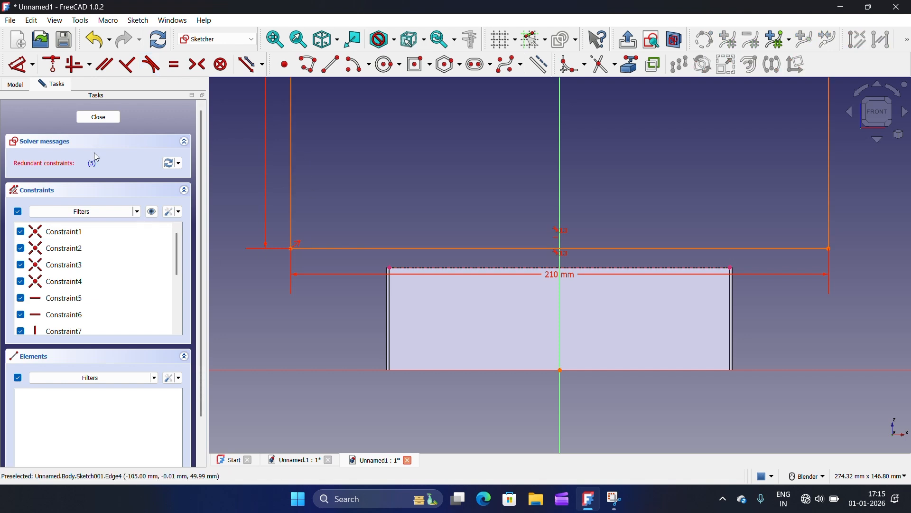
{"action": "right_click", "coordinate": [70, 299]}
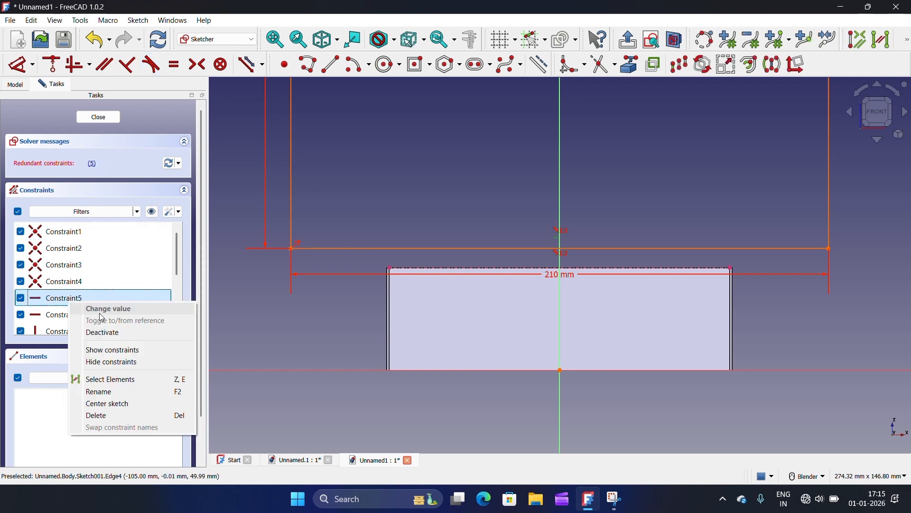
{"action": "left_click", "coordinate": [165, 417]}
Delete the plain rectangle and the projected edge from the sketch
{"action": "scroll", "coordinate": [473, 339], "scroll_direction": "down", "scroll_amount": 5}
{"action": "scroll", "coordinate": [557, 217], "scroll_direction": "up", "scroll_amount": 2}
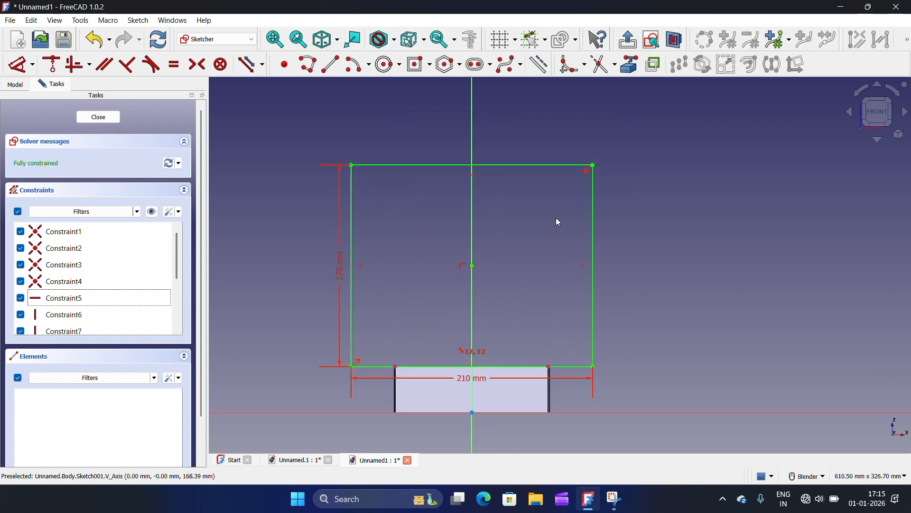
{"action": "scroll", "coordinate": [558, 229], "scroll_direction": "up", "scroll_amount": 1}
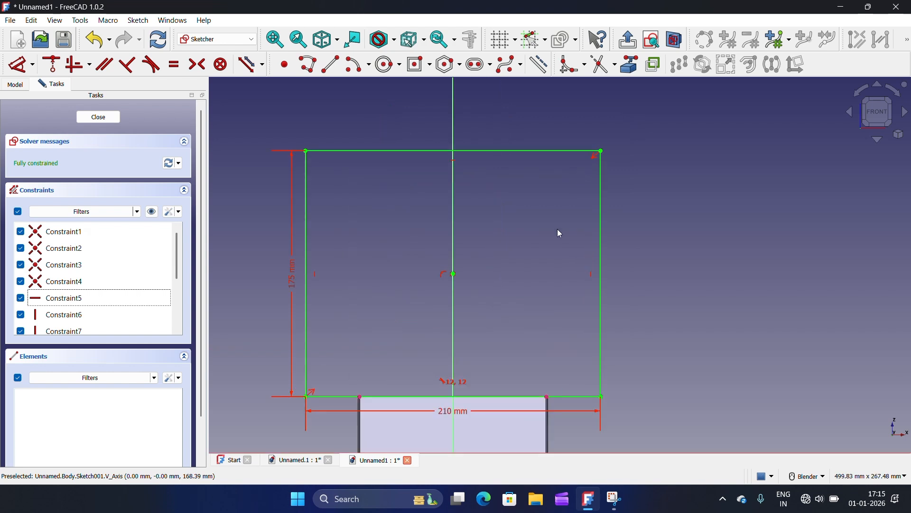
{"action": "scroll", "coordinate": [557, 228], "scroll_direction": "down", "scroll_amount": 1}
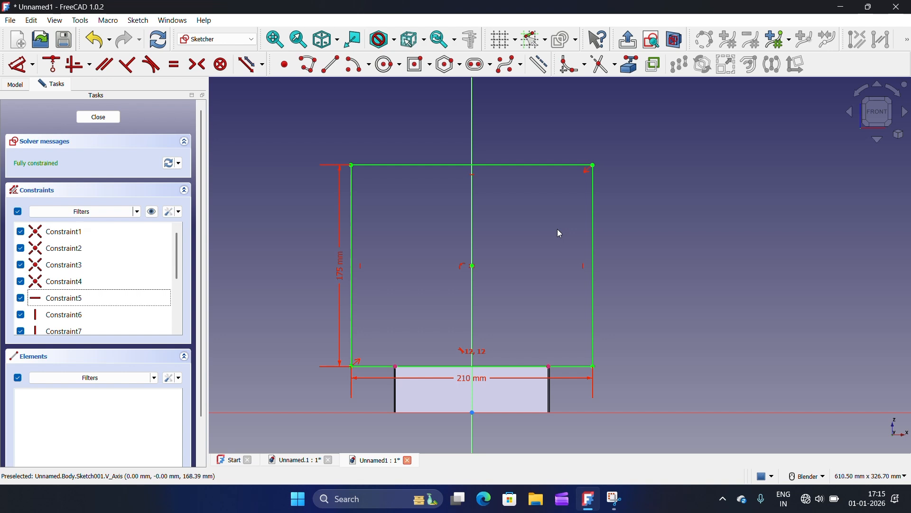
{"action": "left_click_drag", "start_coordinate": [301, 128], "coordinate": [754, 387]}
{"action": "right_click", "coordinate": [748, 366]}
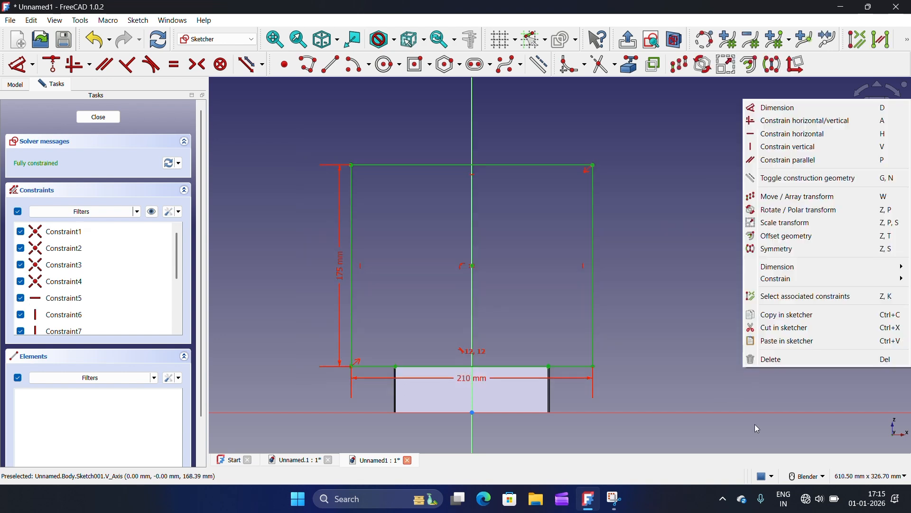
{"action": "left_click", "coordinate": [769, 361]}
Bring the block's upper edge into the emptied sketch as external geometry
{"action": "scroll", "coordinate": [393, 306], "scroll_direction": "down", "scroll_amount": 1}
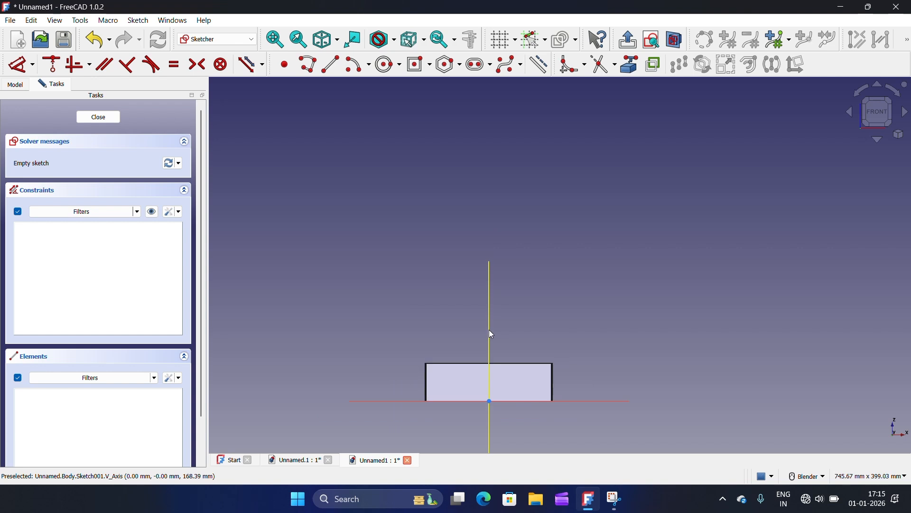
{"action": "scroll", "coordinate": [482, 369], "scroll_direction": "up", "scroll_amount": 3}
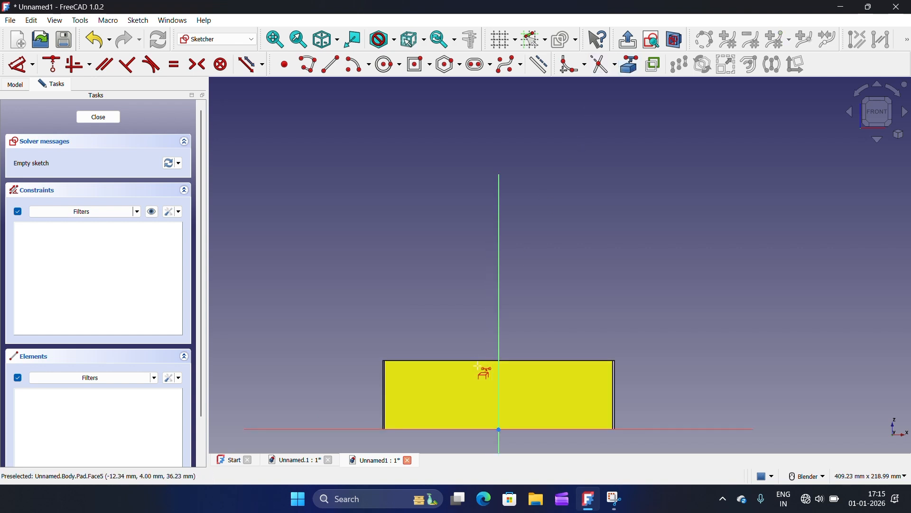
{"action": "left_click", "coordinate": [482, 360]}
{"action": "scroll", "coordinate": [479, 358], "scroll_direction": "down", "scroll_amount": 1}
{"action": "scroll", "coordinate": [476, 349], "scroll_direction": "up", "scroll_amount": 1}
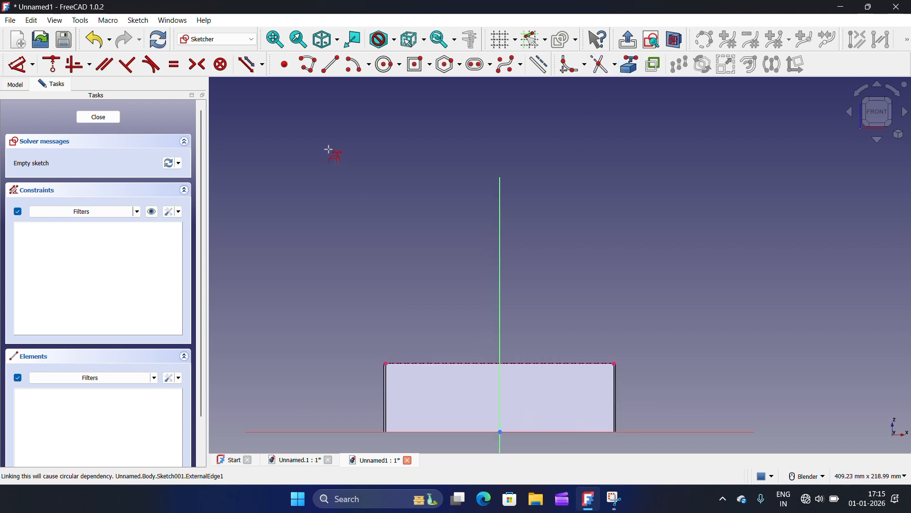
Draw a centered rectangle with rounded corners on the vertical axis above the block, 210 mm wide and 175 mm high
{"action": "left_click", "coordinate": [431, 68]}
{"action": "left_click", "coordinate": [434, 97]}
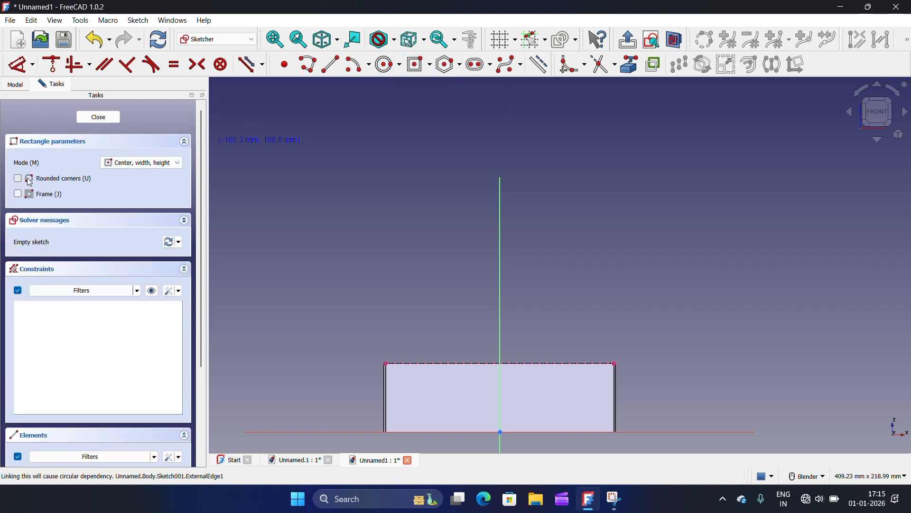
{"action": "left_click", "coordinate": [18, 180]}
{"action": "left_click", "coordinate": [500, 225]}
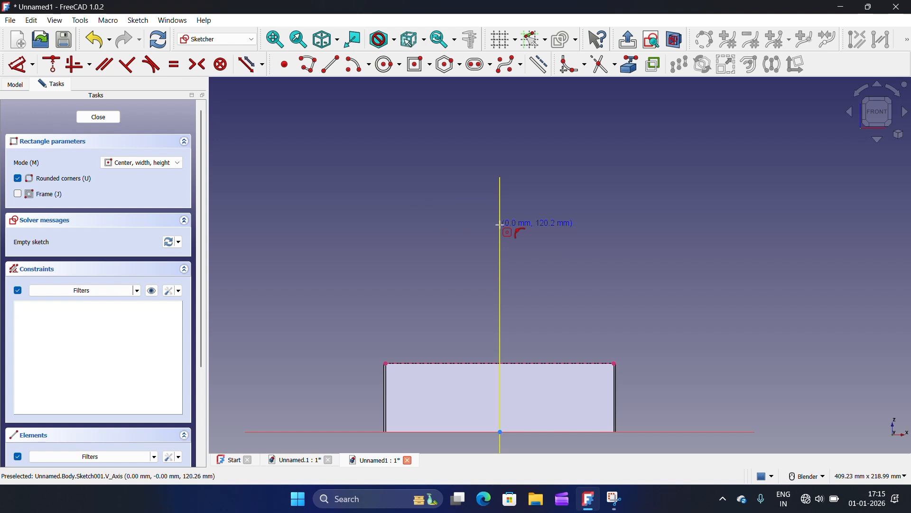
{"action": "type", "text": "210"}
{"action": "key", "text": "Tab"}
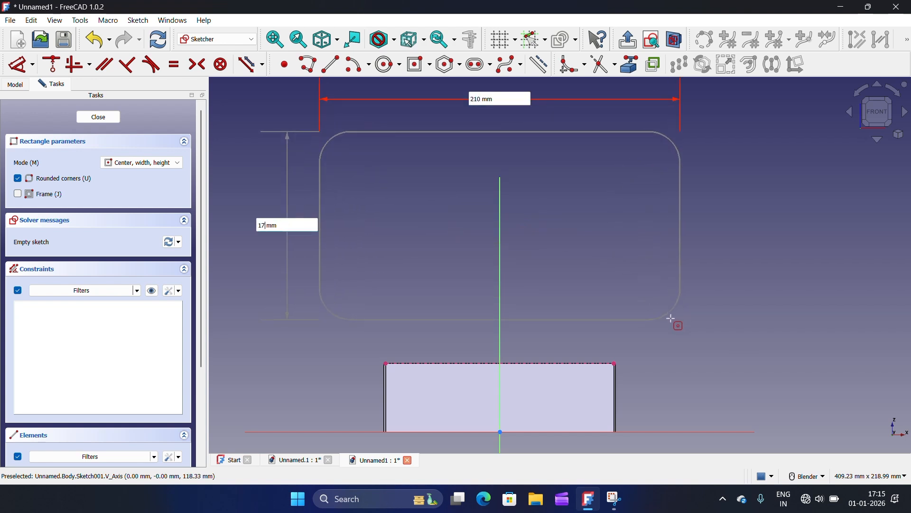
{"action": "key", "text": "Return"}
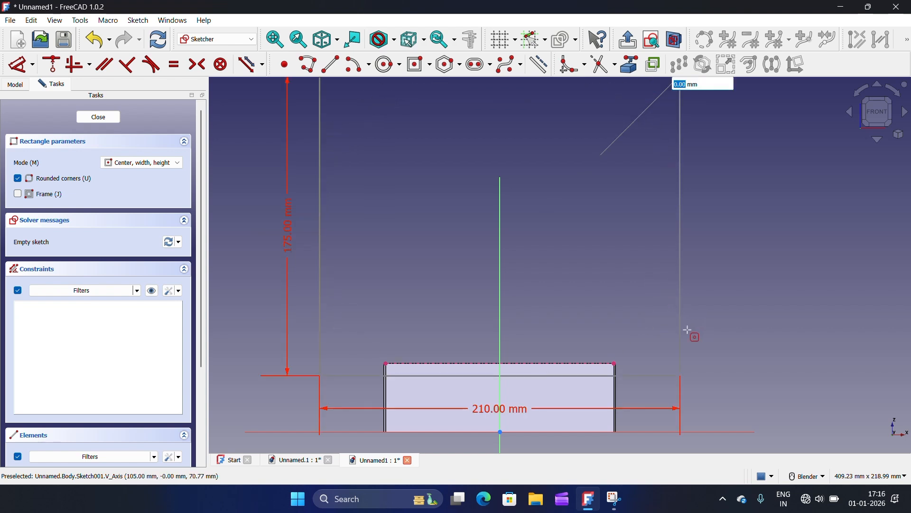
Give the 210 × 175 mm rectangle's corners a 5 mm radius and finish the shape
{"action": "scroll", "coordinate": [688, 330], "scroll_direction": "up", "scroll_amount": 2}
{"action": "scroll", "coordinate": [689, 331], "scroll_direction": "down", "scroll_amount": 3}
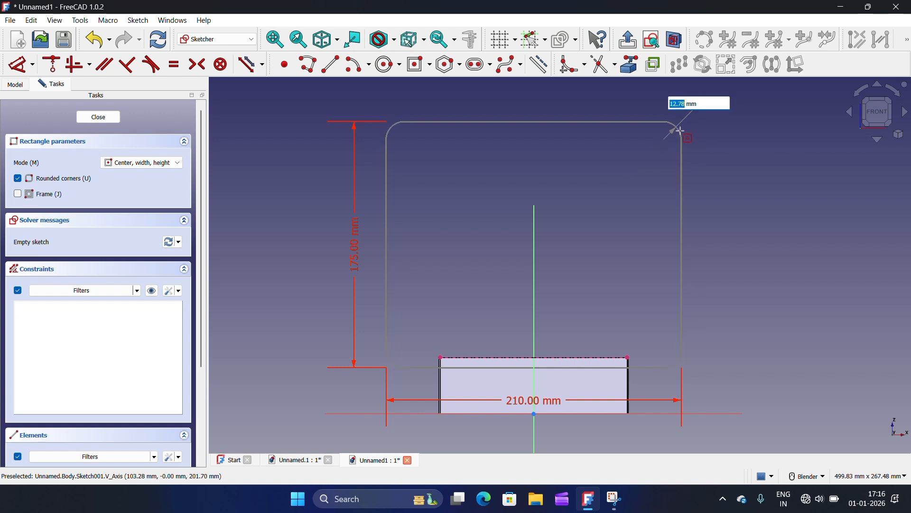
{"action": "scroll", "coordinate": [681, 129], "scroll_direction": "up", "scroll_amount": 2}
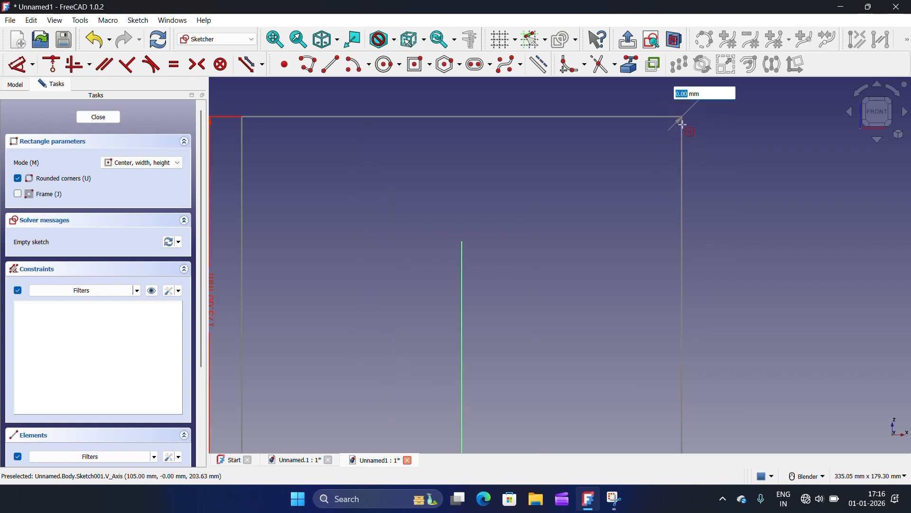
{"action": "key", "text": "Return"}
{"action": "scroll", "coordinate": [657, 146], "scroll_direction": "down", "scroll_amount": 4}
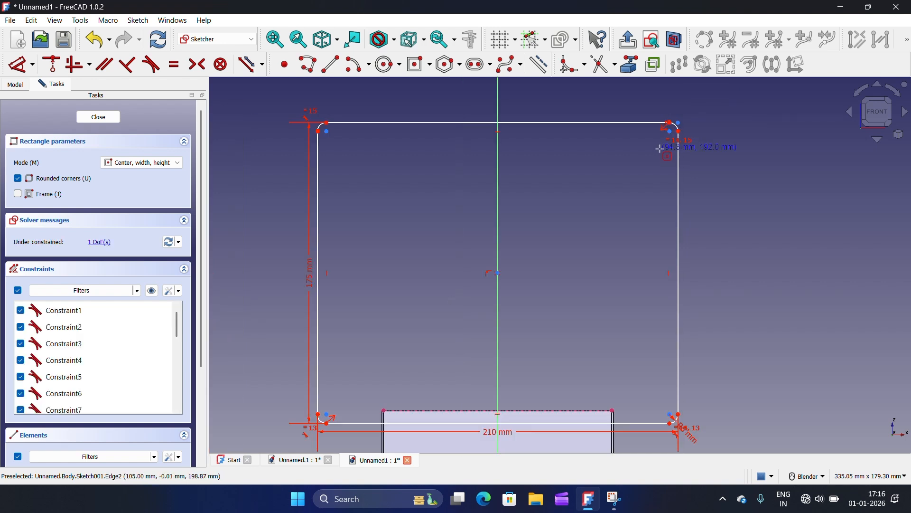
{"action": "key", "text": "Escape"}
Constrain the rounded rectangle's lower edge tangent to the projected block edge and delete the redundant horizontal constraint
{"action": "scroll", "coordinate": [551, 326], "scroll_direction": "up", "scroll_amount": 3}
{"action": "left_click", "coordinate": [625, 268]}
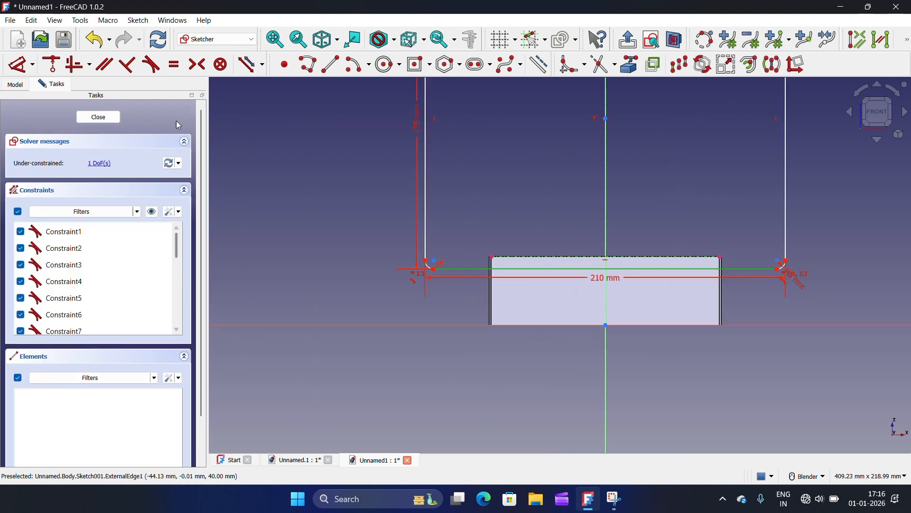
{"action": "left_click", "coordinate": [157, 66]}
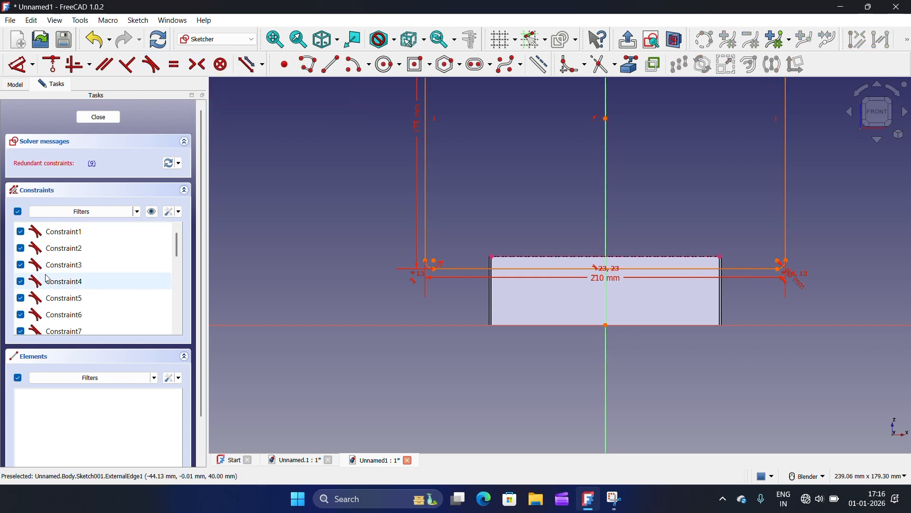
{"action": "scroll", "coordinate": [112, 310], "scroll_direction": "down", "scroll_amount": 3}
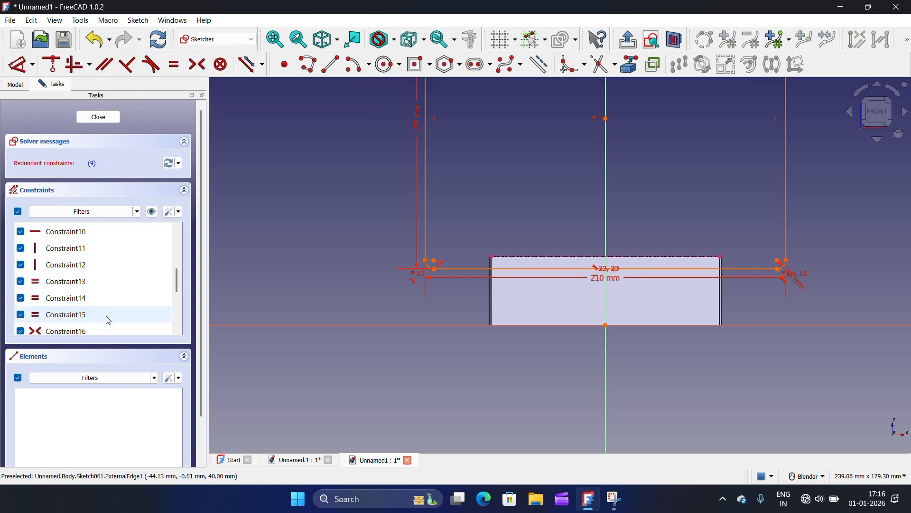
{"action": "scroll", "coordinate": [109, 259], "scroll_direction": "up", "scroll_amount": 1}
{"action": "right_click", "coordinate": [98, 260]}
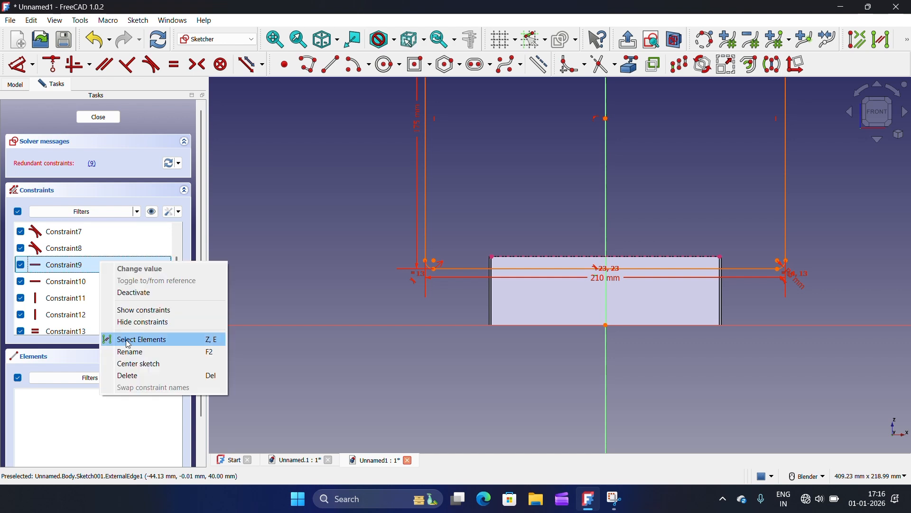
{"action": "left_click", "coordinate": [126, 375]}
{"action": "scroll", "coordinate": [409, 338], "scroll_direction": "down", "scroll_amount": 4}
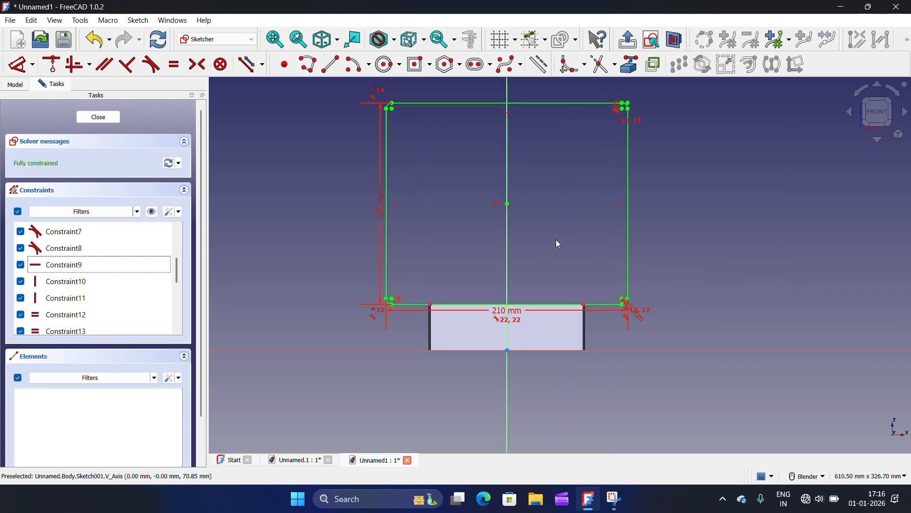
{"action": "scroll", "coordinate": [513, 179], "scroll_direction": "up", "scroll_amount": 3}
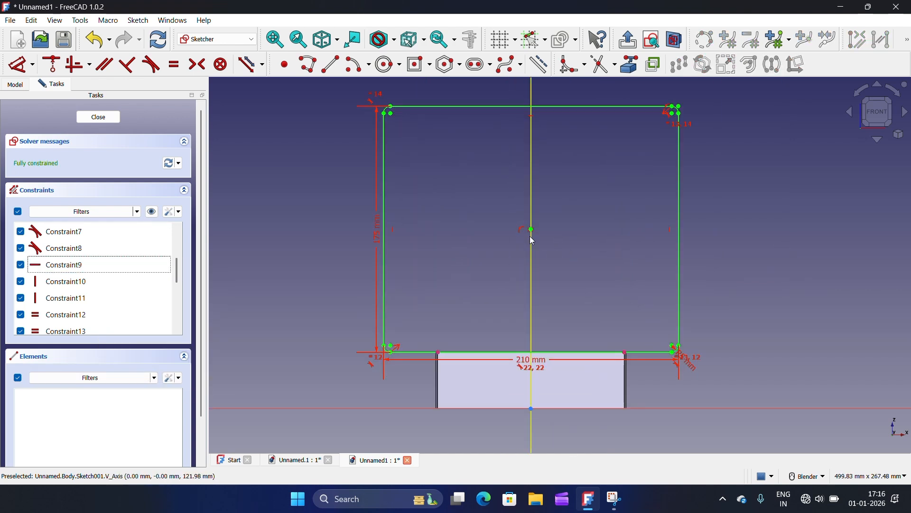
Close the finished sketch and pad the rounded rectangle symmetrically about its sketch plane
{"action": "scroll", "coordinate": [555, 257], "scroll_direction": "down", "scroll_amount": 3}
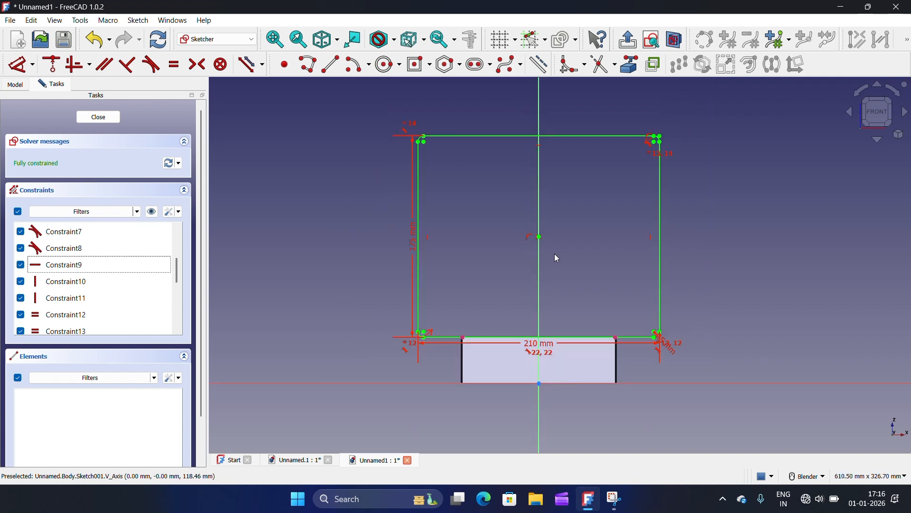
{"action": "left_click", "coordinate": [109, 118]}
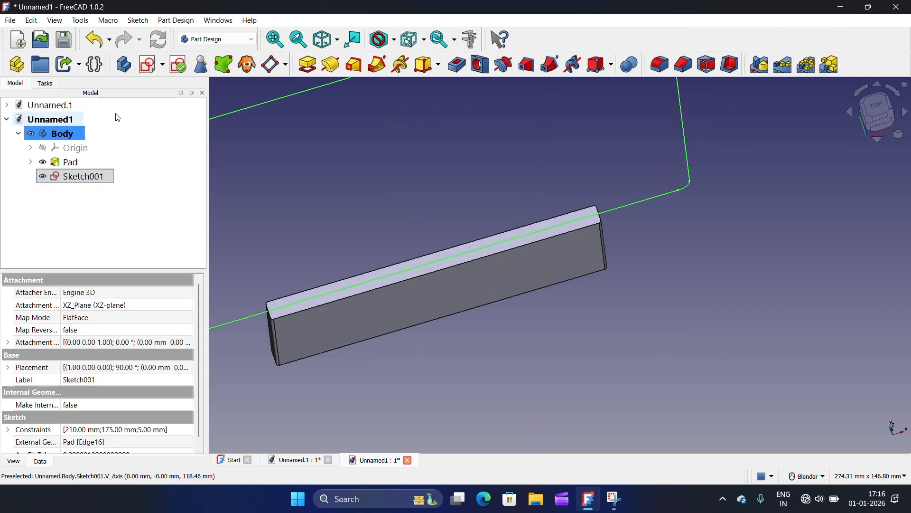
{"action": "left_click", "coordinate": [307, 64]}
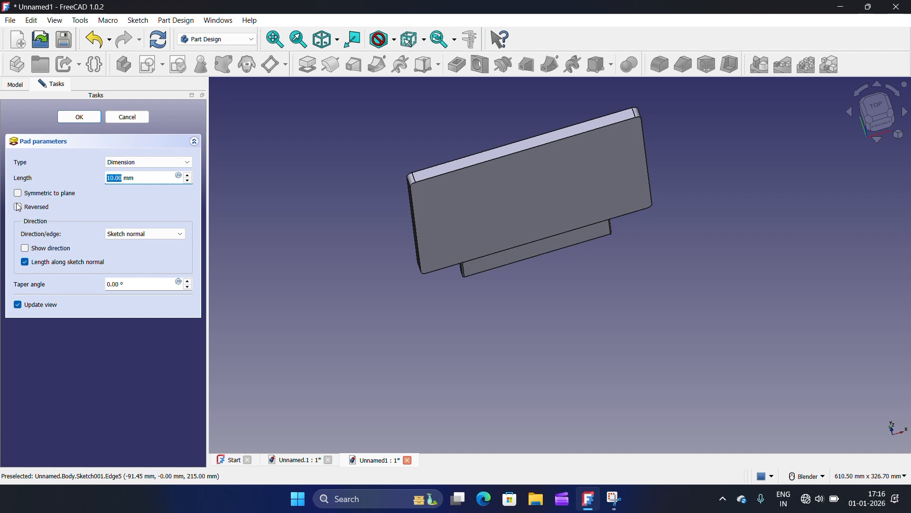
{"action": "left_click", "coordinate": [17, 195]}
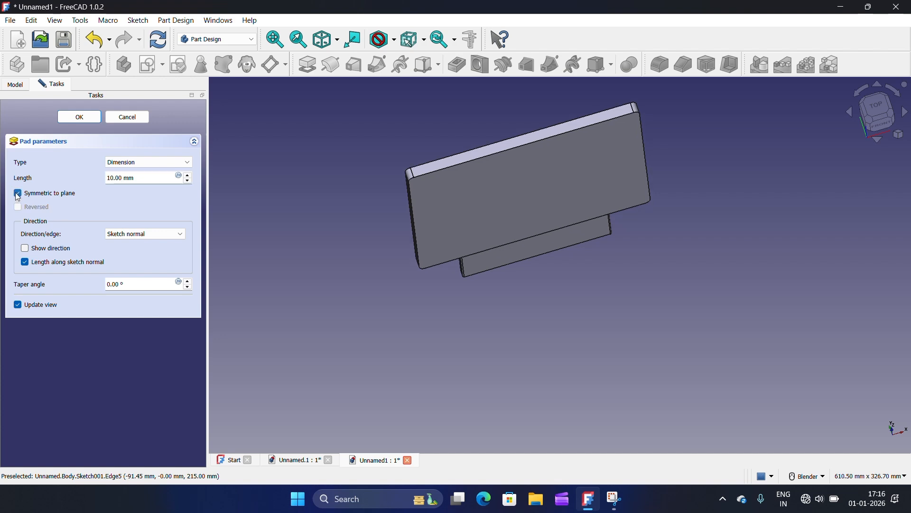
Set the symmetric pad's length to 5 mm and accept the feature
{"action": "left_click", "coordinate": [188, 180]}
{"action": "left_click", "coordinate": [187, 180]}
{"action": "left_click", "coordinate": [188, 180]}
{"action": "left_click", "coordinate": [187, 179]}
{"action": "left_click", "coordinate": [188, 180]}
{"action": "left_click", "coordinate": [188, 180]}
{"action": "left_click", "coordinate": [188, 180]}
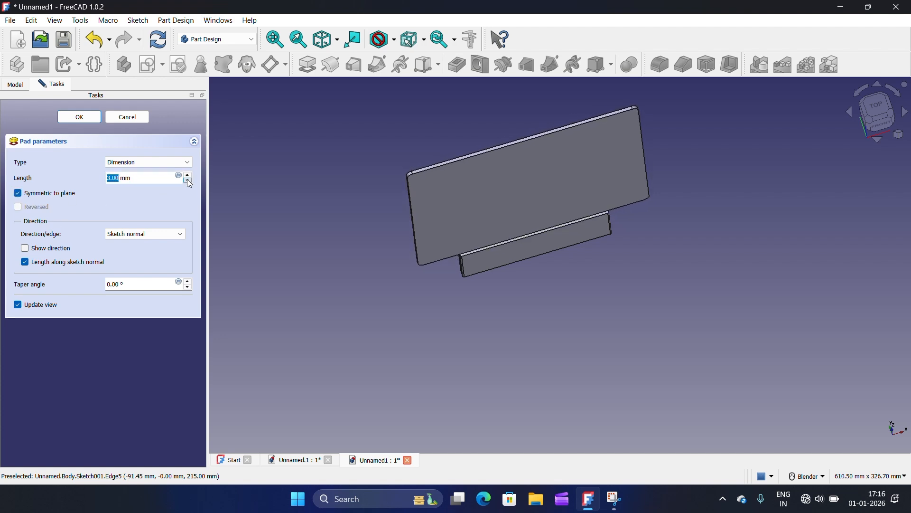
{"action": "middle_click_drag", "start_coordinate": [519, 230], "coordinate": [343, 203]}
{"action": "left_click", "coordinate": [188, 181]}
{"action": "left_click", "coordinate": [188, 176]}
{"action": "left_click", "coordinate": [188, 175]}
{"action": "left_click", "coordinate": [188, 175]}
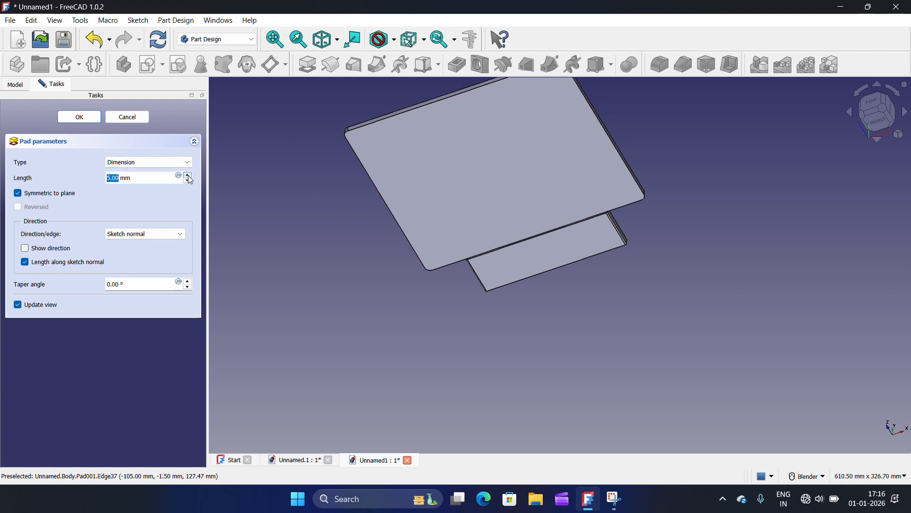
{"action": "middle_click_drag", "start_coordinate": [565, 200], "coordinate": [474, 235]}
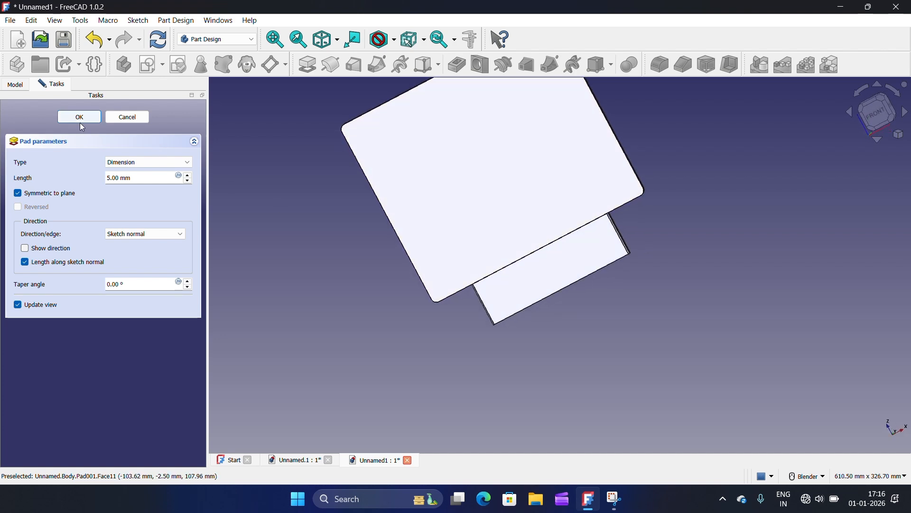
{"action": "left_click", "coordinate": [80, 117]}
Start a sketch on the panel's broad front face and bring its left and upper edges and their corners in as external geometry
{"action": "mouse_move", "coordinate": [610, 275]}
{"action": "middle_mouse_down"}
{"action": "mouse_move", "coordinate": [603, 228]}
{"action": "mouse_move", "coordinate": [702, 246]}
{"action": "mouse_move", "coordinate": [809, 234]}
{"action": "mouse_move", "coordinate": [588, 210]}
{"action": "middle_mouse_up"}
{"action": "left_click", "coordinate": [588, 209]}
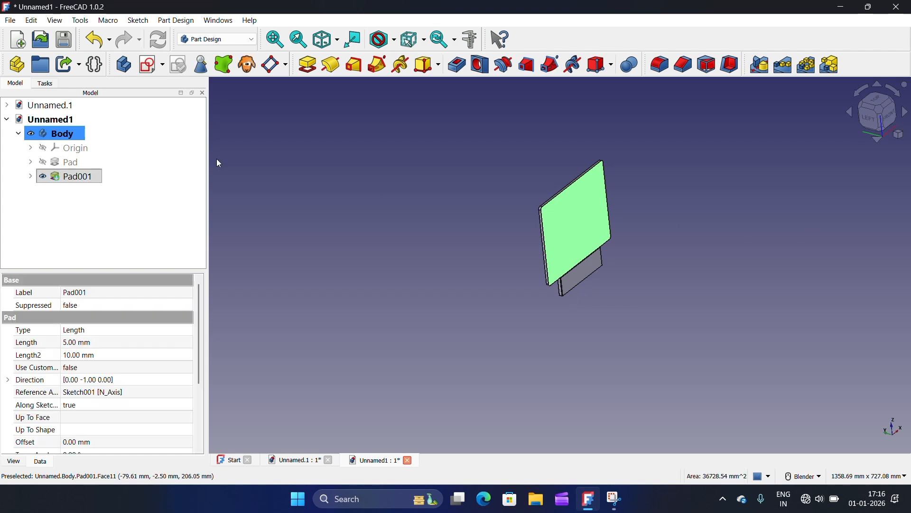
{"action": "left_click", "coordinate": [147, 70]}
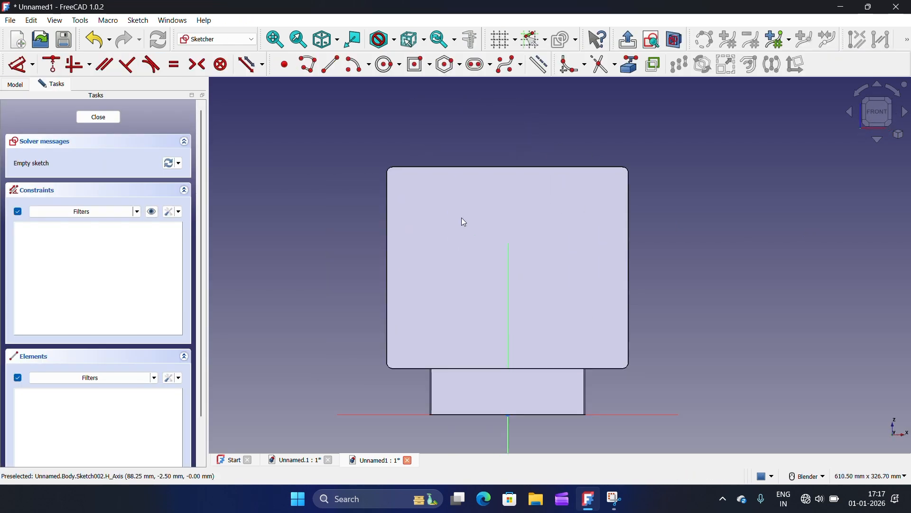
{"action": "scroll", "coordinate": [318, 280], "scroll_direction": "down", "scroll_amount": 7}
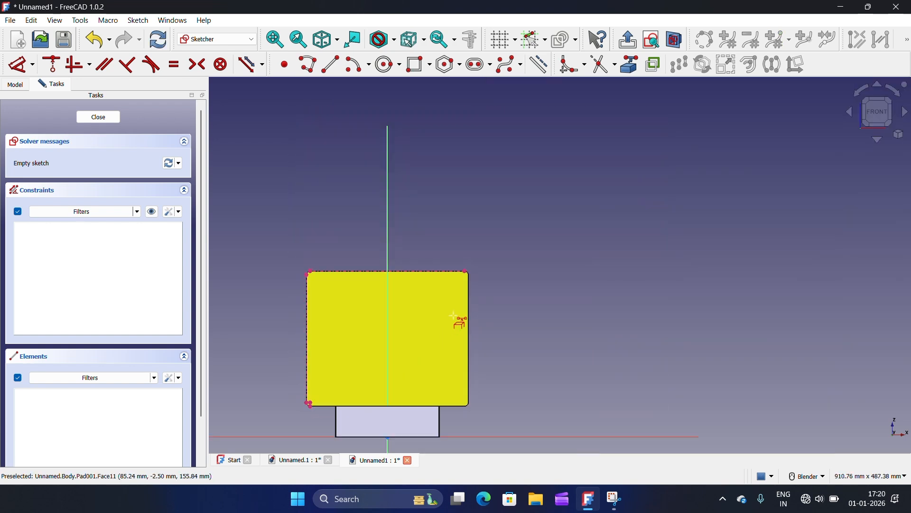
{"action": "scroll", "coordinate": [452, 313], "scroll_direction": "up", "scroll_amount": 7}
{"action": "scroll", "coordinate": [575, 242], "scroll_direction": "down", "scroll_amount": 5}
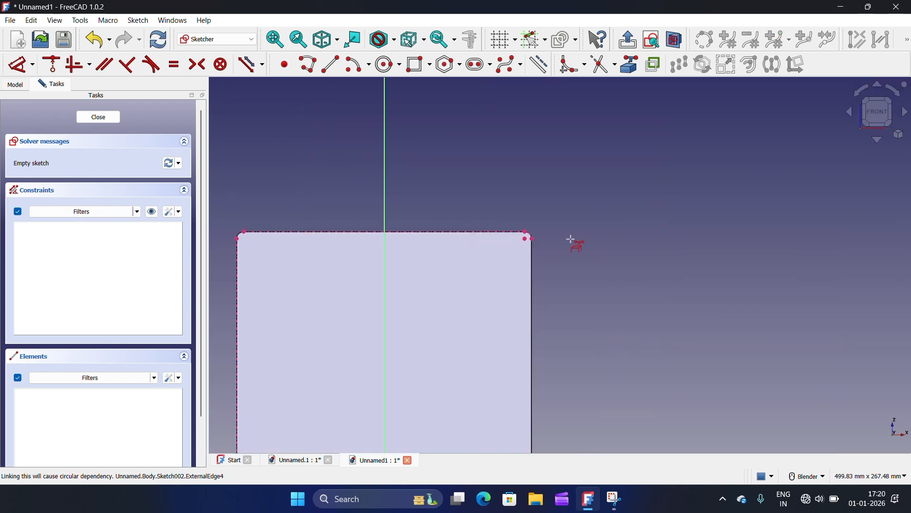
Draw a corner-defined rectangle on the panel face, starting at the center of its lower-left corner arc
{"action": "left_click", "coordinate": [419, 64]}
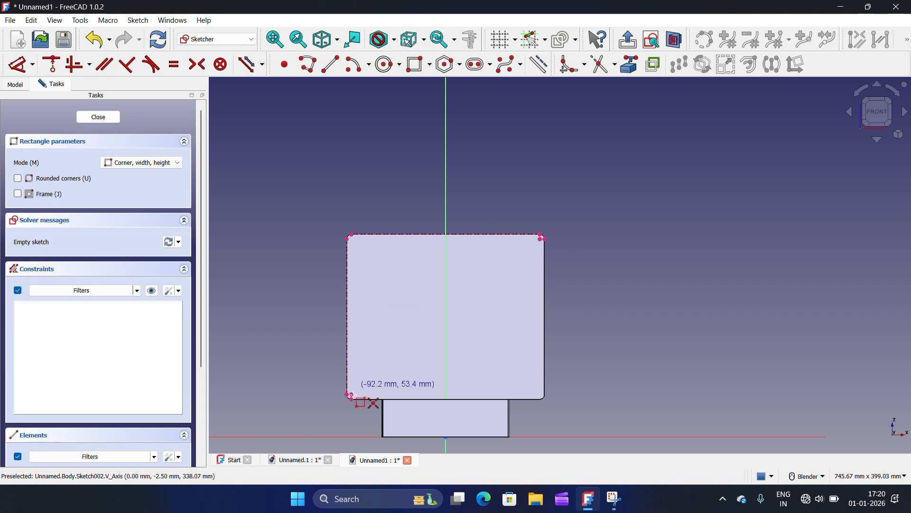
{"action": "left_click", "coordinate": [429, 66]}
{"action": "left_click", "coordinate": [433, 81]}
{"action": "scroll", "coordinate": [353, 373], "scroll_direction": "up", "scroll_amount": 5}
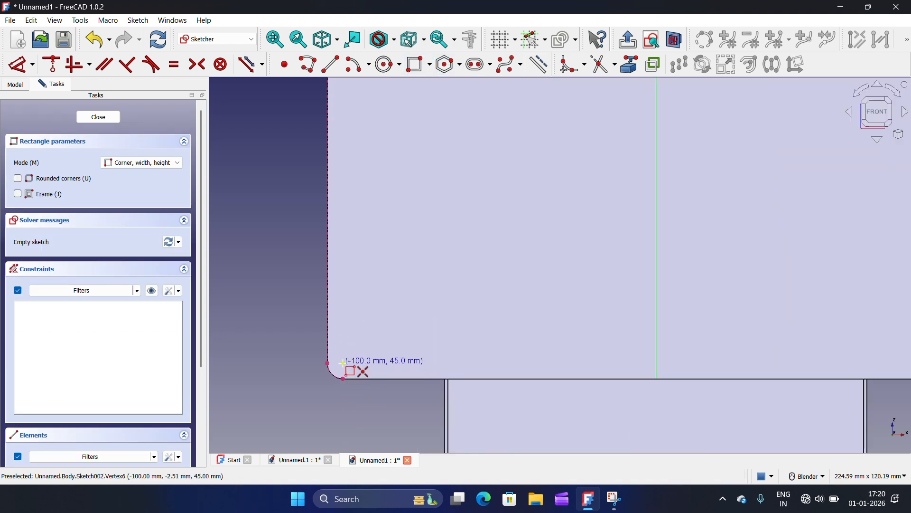
Draw a rectangle on the front face between the opposite corner-fillet centres, from (-100, 45) to (100, 210) mm
{"action": "left_click", "coordinate": [343, 363]}
{"action": "scroll", "coordinate": [489, 308], "scroll_direction": "down", "scroll_amount": 3}
{"action": "scroll", "coordinate": [489, 280], "scroll_direction": "up", "scroll_amount": 4}
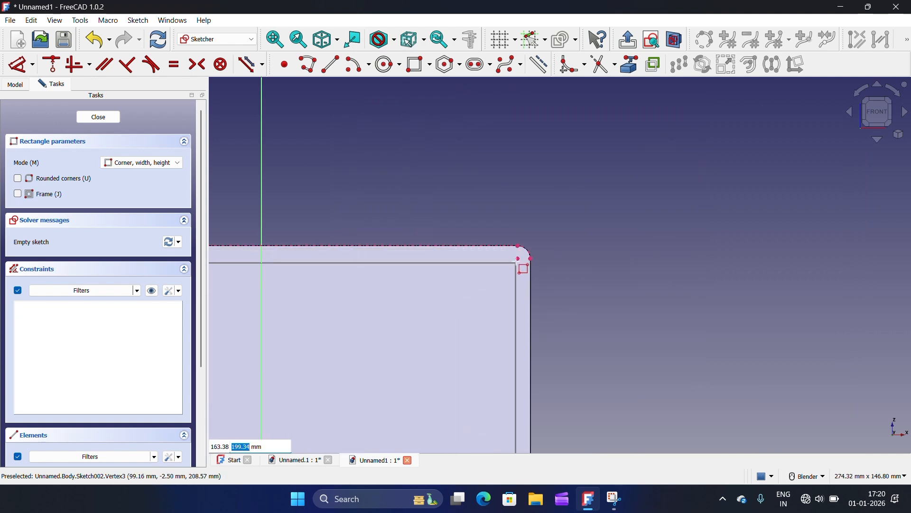
{"action": "left_click", "coordinate": [518, 258]}
{"action": "scroll", "coordinate": [600, 252], "scroll_direction": "down", "scroll_amount": 5}
{"action": "scroll", "coordinate": [569, 275], "scroll_direction": "up", "scroll_amount": 1}
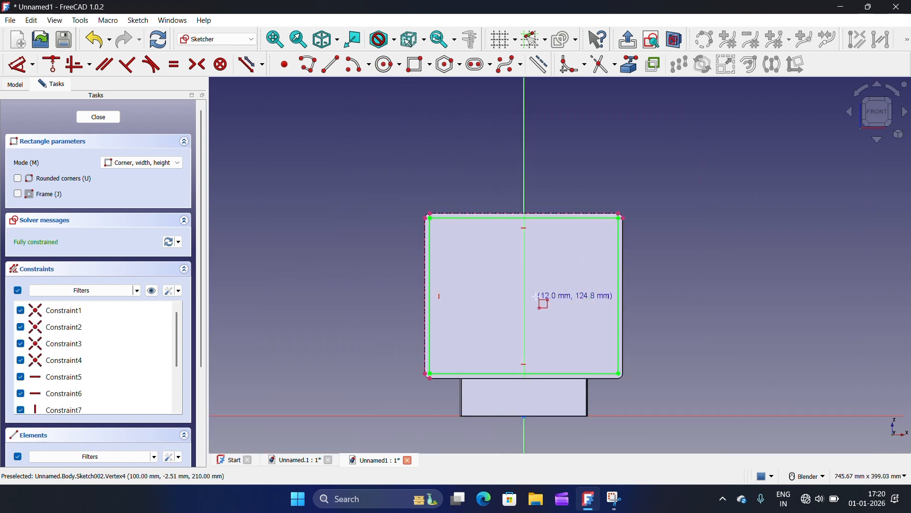
{"action": "key", "text": "Escape"}
{"action": "scroll", "coordinate": [483, 232], "scroll_direction": "up", "scroll_amount": 4}
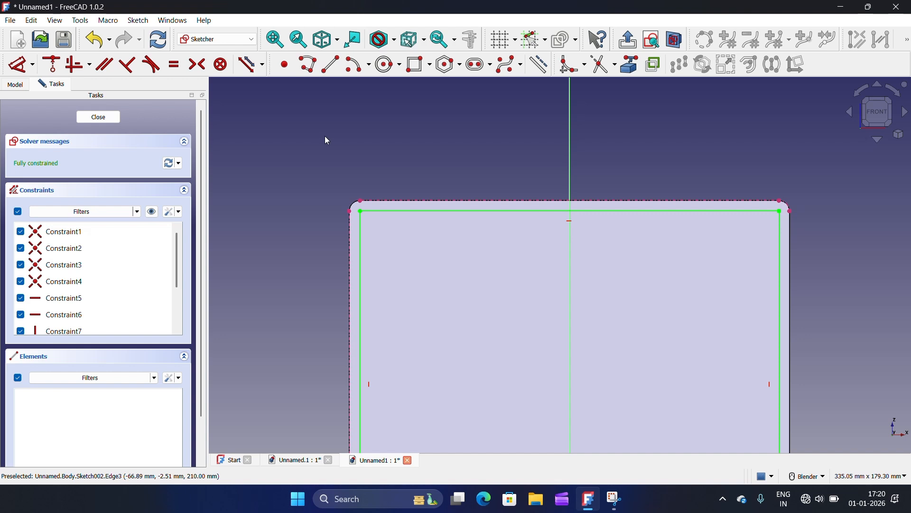
{"action": "scroll", "coordinate": [372, 185], "scroll_direction": "down", "scroll_amount": 2}
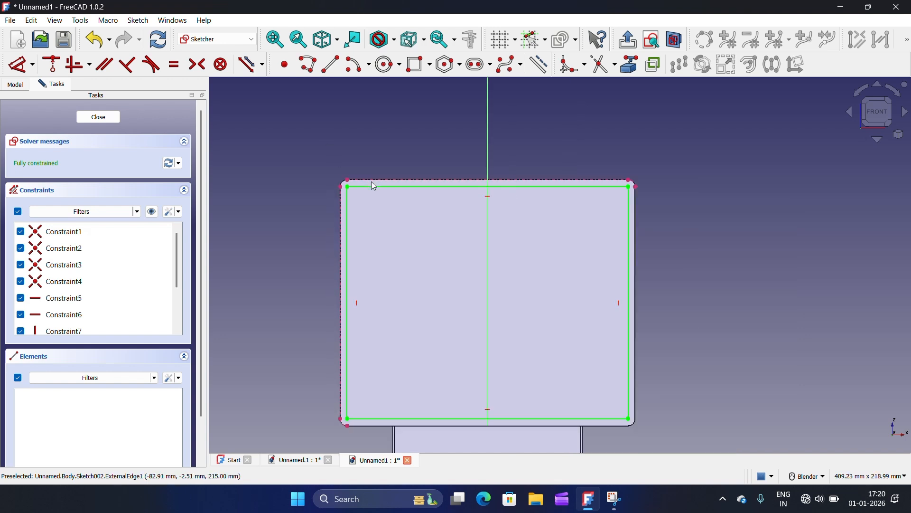
Convert all four sides of the rectangle to construction geometry
{"action": "scroll", "coordinate": [372, 184], "scroll_direction": "down", "scroll_amount": 2}
{"action": "left_click_drag", "start_coordinate": [320, 147], "coordinate": [608, 375]}
{"action": "left_click", "coordinate": [539, 64]}
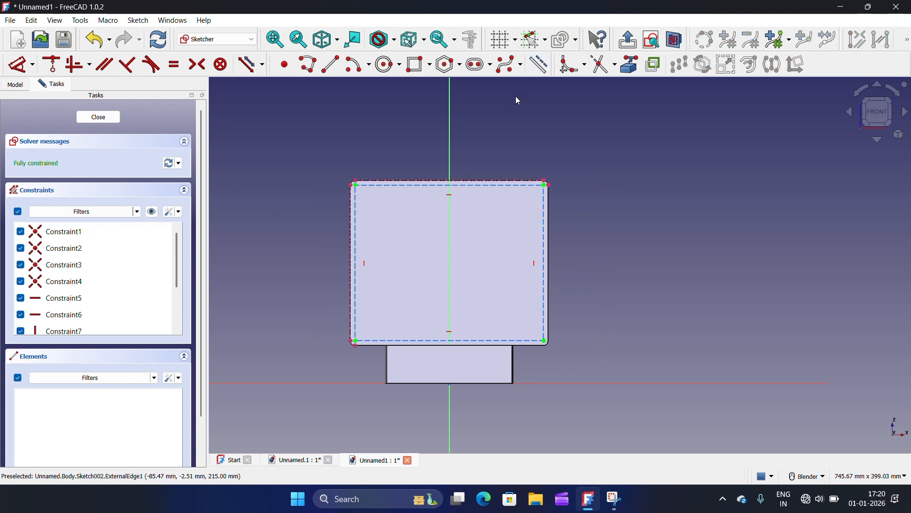
{"action": "scroll", "coordinate": [494, 121], "scroll_direction": "up", "scroll_amount": 3}
{"action": "scroll", "coordinate": [346, 243], "scroll_direction": "down", "scroll_amount": 2}
{"action": "scroll", "coordinate": [346, 243], "scroll_direction": "up", "scroll_amount": 1}
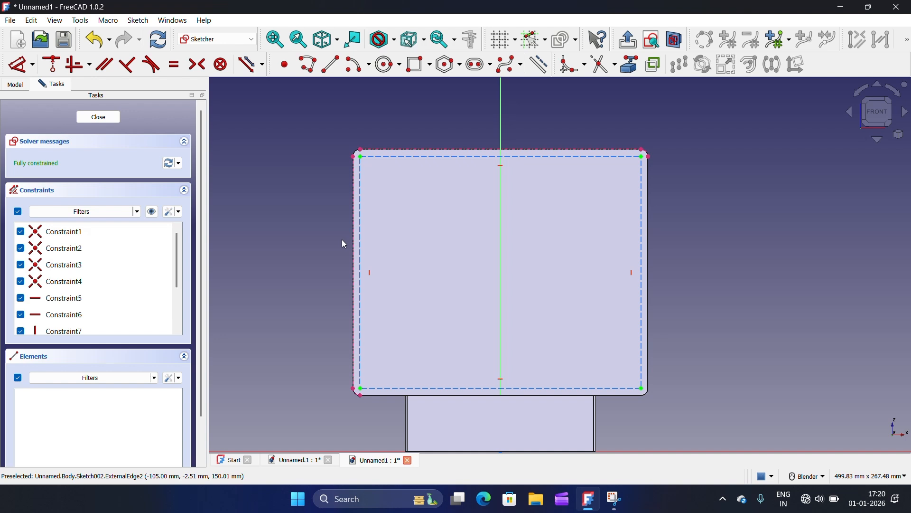
Sketch three stacked rectangles along the construction frame's left side, about 82 × 29, 82 × 53 and 85 × 57 mm from top to bottom
{"action": "left_click", "coordinate": [419, 64]}
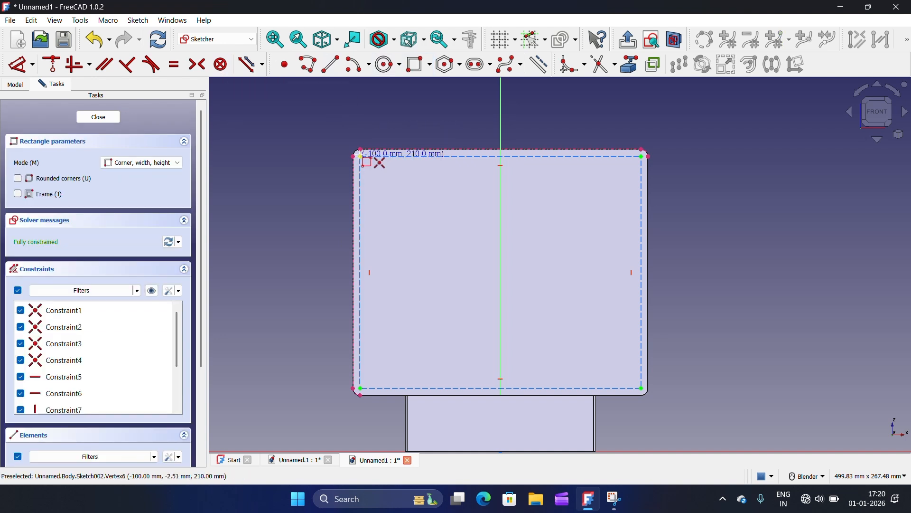
{"action": "left_click", "coordinate": [360, 156]}
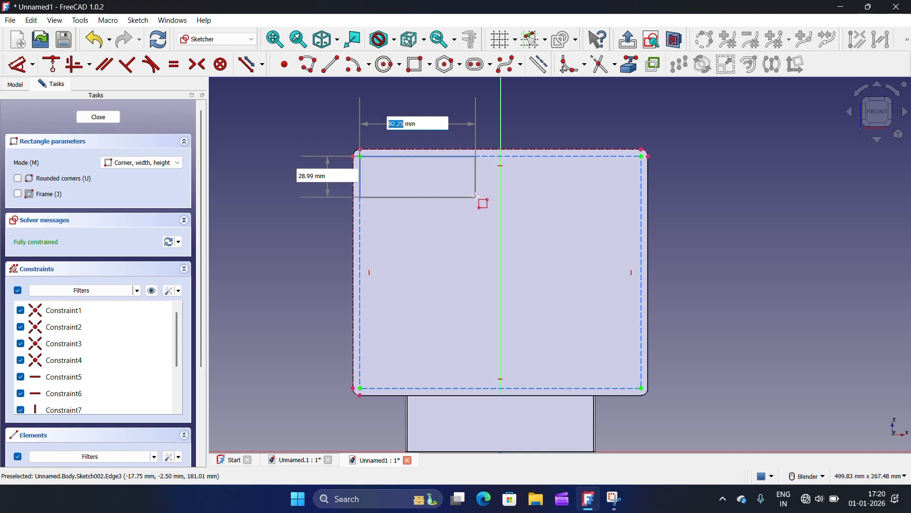
{"action": "left_click", "coordinate": [476, 196]}
{"action": "left_click", "coordinate": [360, 215]}
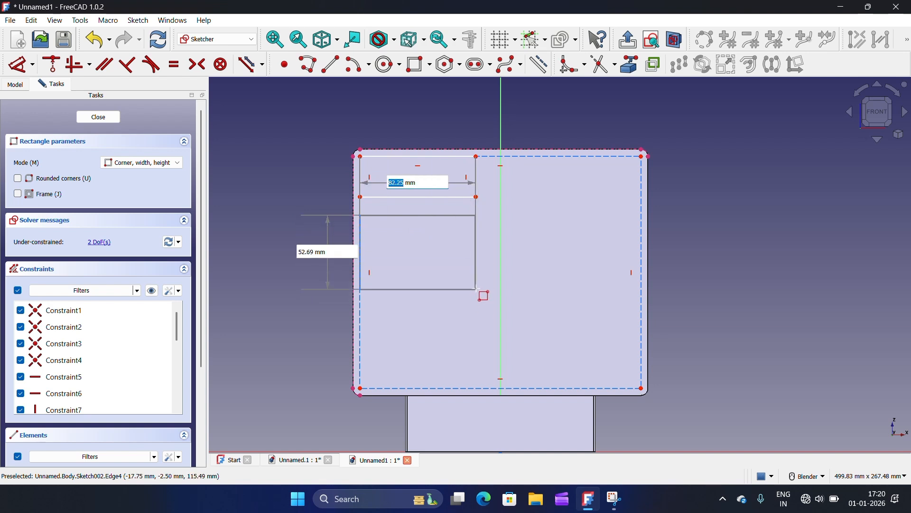
{"action": "left_click", "coordinate": [476, 289]}
{"action": "left_click", "coordinate": [360, 308]}
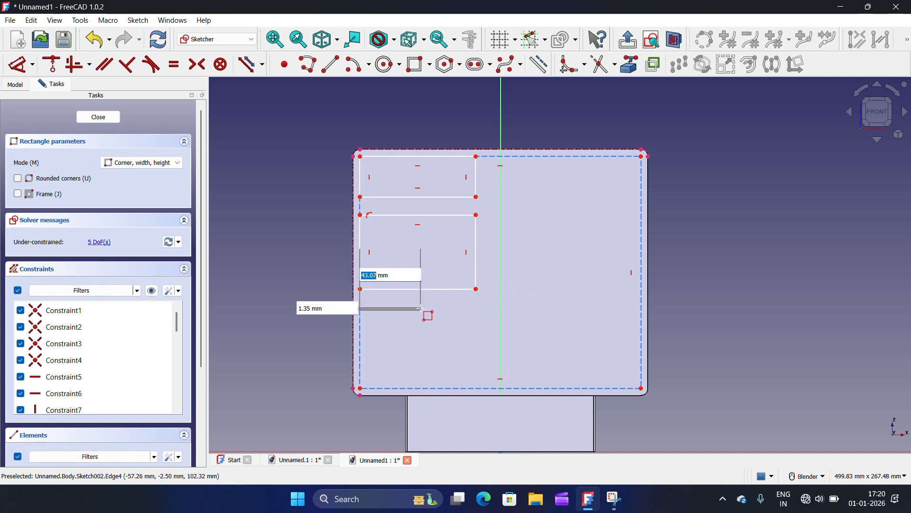
{"action": "left_click", "coordinate": [479, 387]}
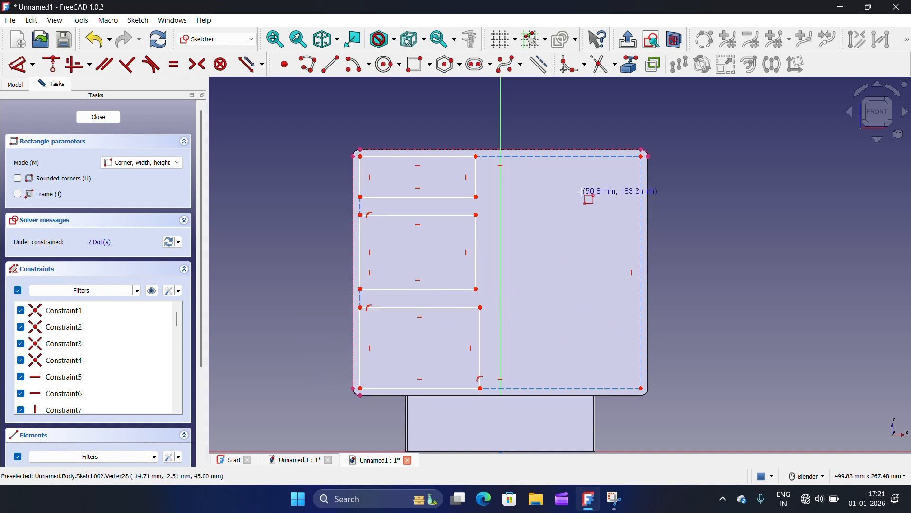
Sketch three stacked rectangles along the construction frame's right side, about 108 × 43, 106 × 35 and 111 × 63 mm from top to bottom
{"action": "left_click", "coordinate": [643, 156]}
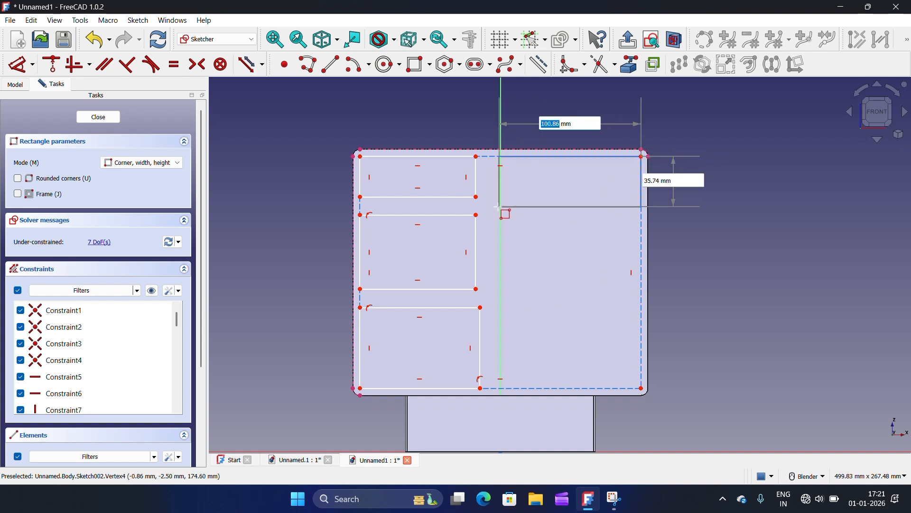
{"action": "left_click", "coordinate": [491, 216]}
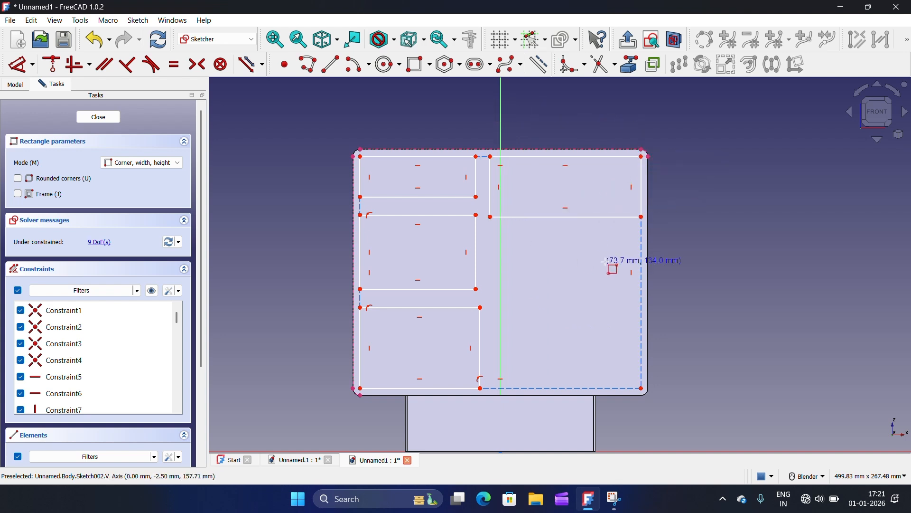
{"action": "left_click", "coordinate": [643, 236]}
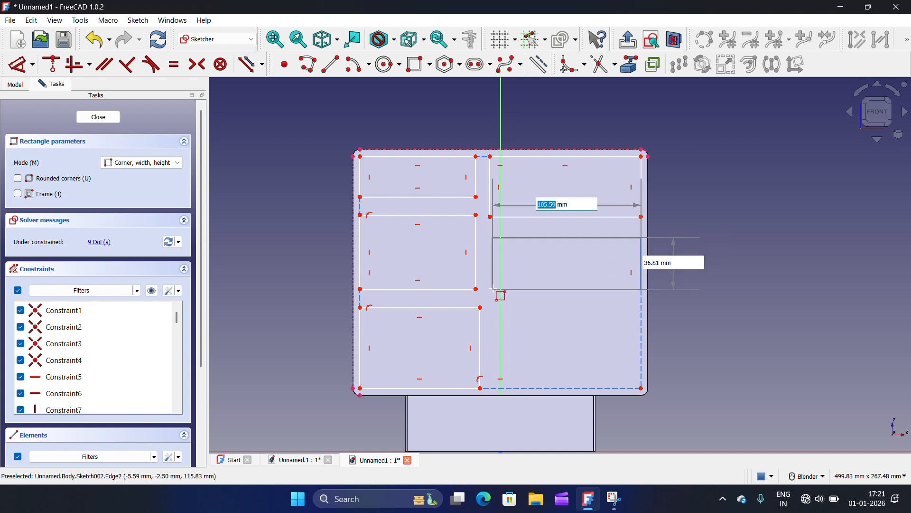
{"action": "left_click", "coordinate": [493, 287]}
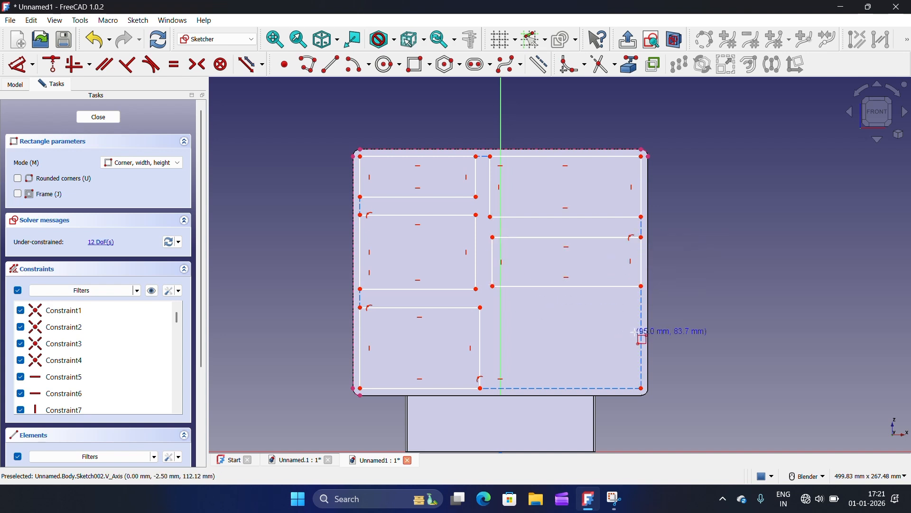
{"action": "left_click", "coordinate": [643, 300]}
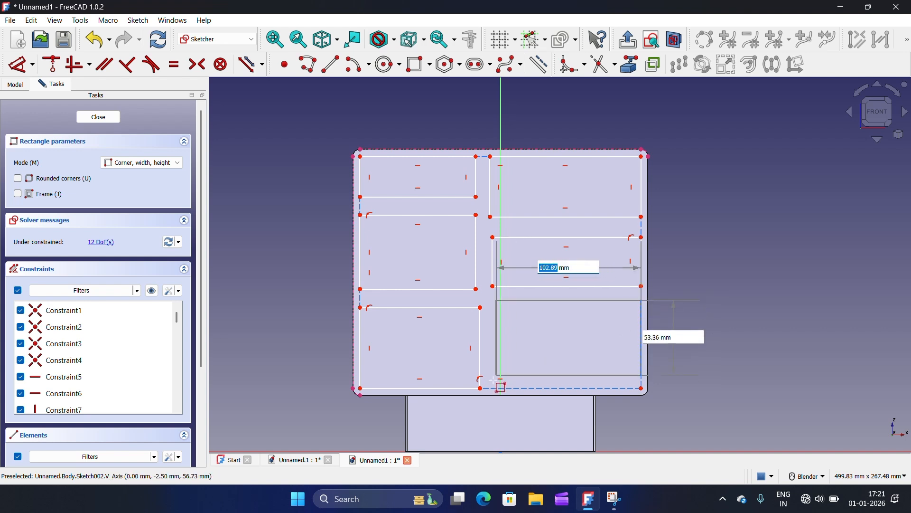
{"action": "scroll", "coordinate": [493, 387], "scroll_direction": "up", "scroll_amount": 5}
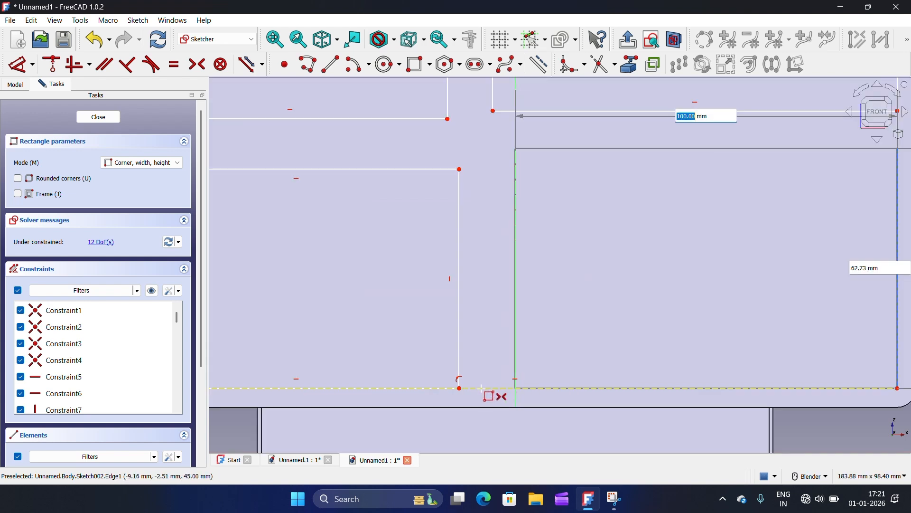
{"action": "left_click", "coordinate": [506, 388]}
{"action": "scroll", "coordinate": [506, 388], "scroll_direction": "down", "scroll_amount": 6}
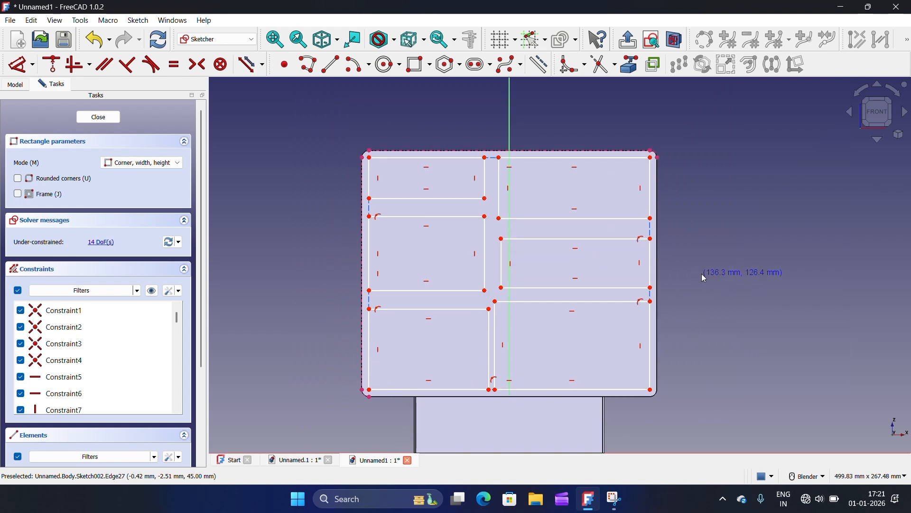
{"action": "key", "text": "Escape"}
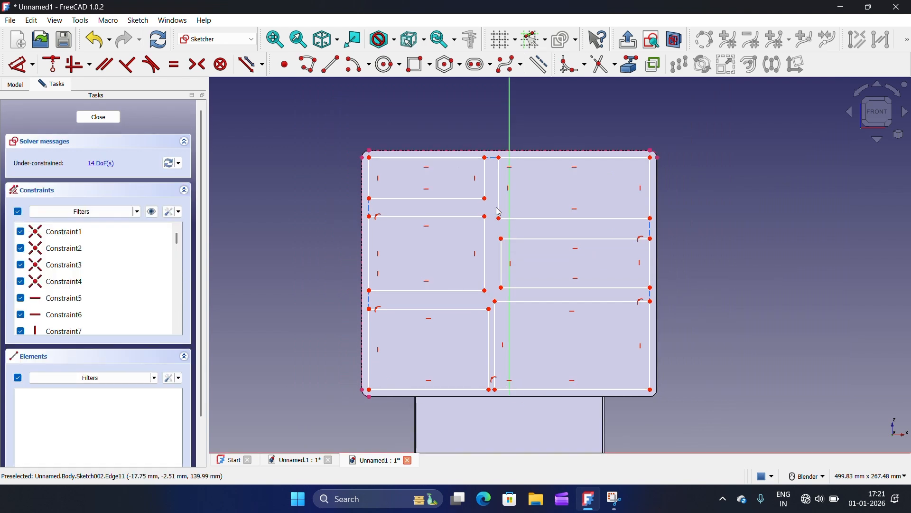
Dimension the horizontal gap between the two uppermost rectangles and set it to 5 mm
{"action": "scroll", "coordinate": [499, 212], "scroll_direction": "up", "scroll_amount": 2}
{"action": "scroll", "coordinate": [388, 160], "scroll_direction": "down", "scroll_amount": 2}
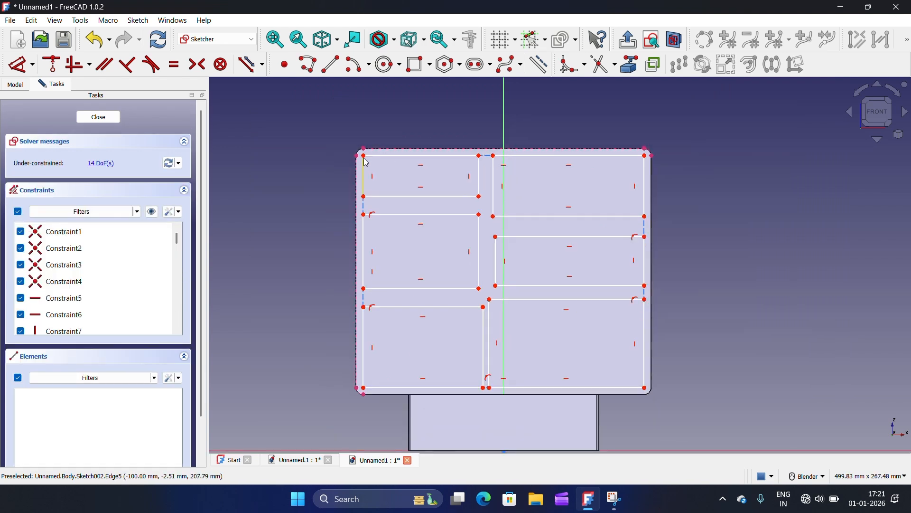
{"action": "scroll", "coordinate": [366, 162], "scroll_direction": "up", "scroll_amount": 10}
{"action": "scroll", "coordinate": [493, 192], "scroll_direction": "down", "scroll_amount": 1}
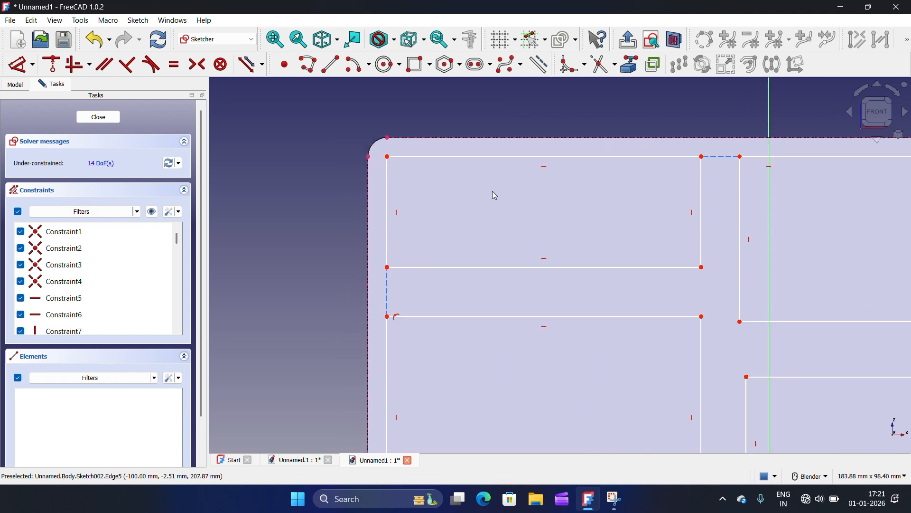
{"action": "scroll", "coordinate": [404, 228], "scroll_direction": "down", "scroll_amount": 2}
{"action": "scroll", "coordinate": [389, 178], "scroll_direction": "up", "scroll_amount": 1}
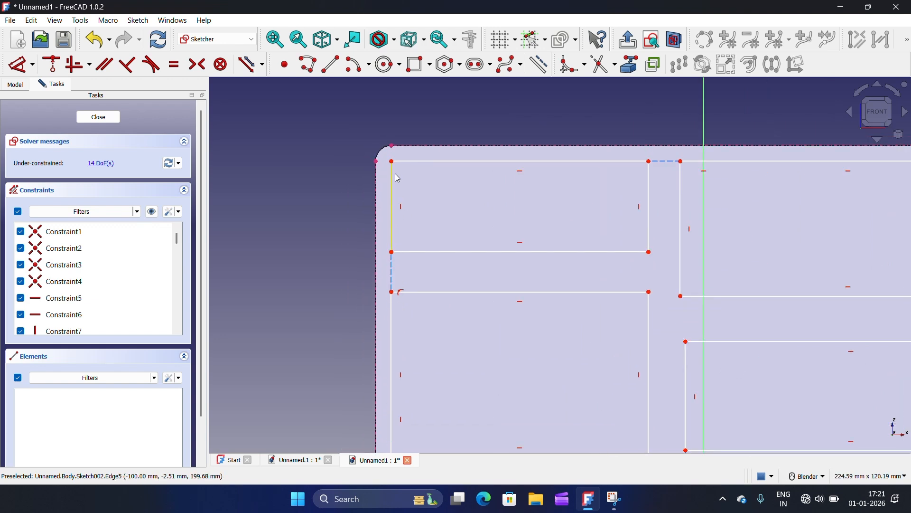
{"action": "scroll", "coordinate": [426, 174], "scroll_direction": "down", "scroll_amount": 2}
{"action": "scroll", "coordinate": [448, 229], "scroll_direction": "down", "scroll_amount": 1}
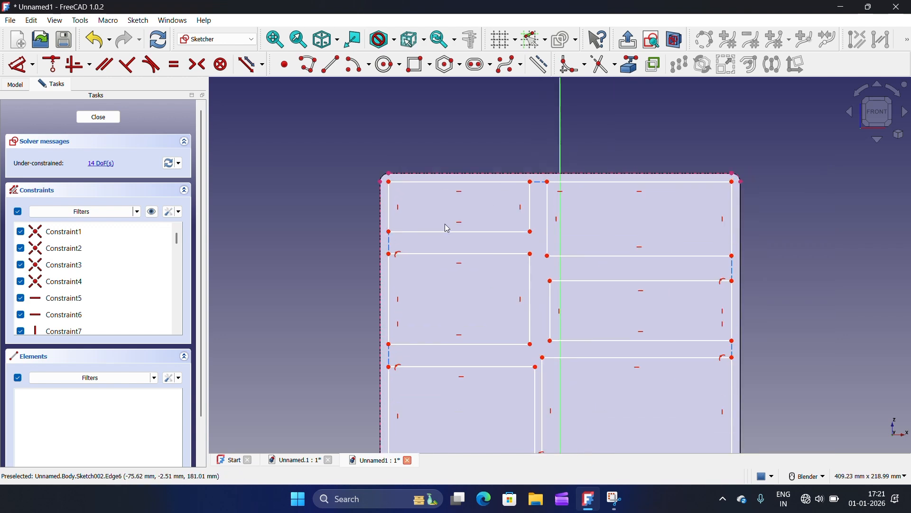
{"action": "scroll", "coordinate": [540, 183], "scroll_direction": "up", "scroll_amount": 4}
{"action": "left_click", "coordinate": [547, 188]}
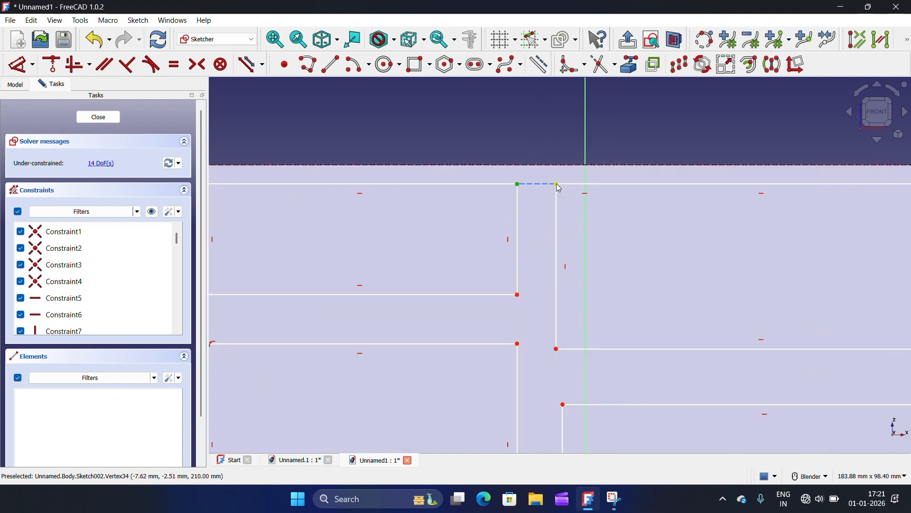
{"action": "left_click", "coordinate": [25, 68]}
{"action": "left_click", "coordinate": [473, 138]}
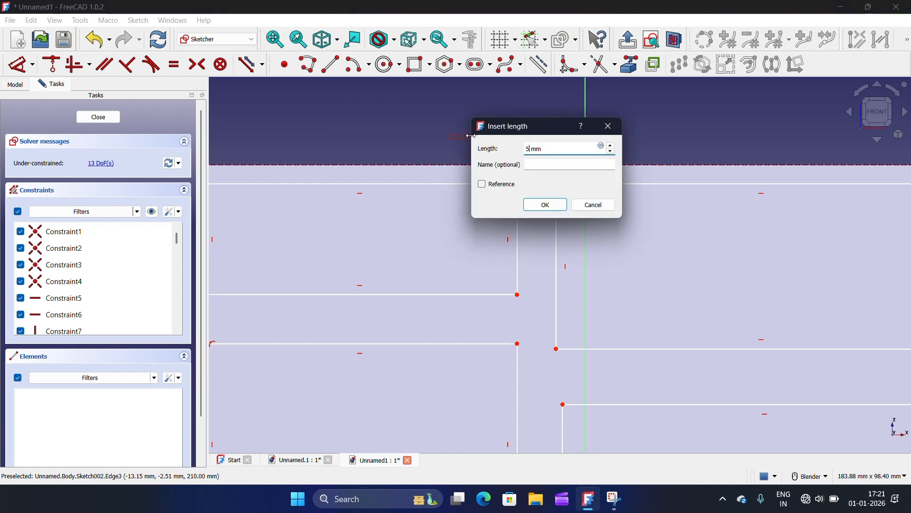
{"action": "left_click", "coordinate": [546, 205]}
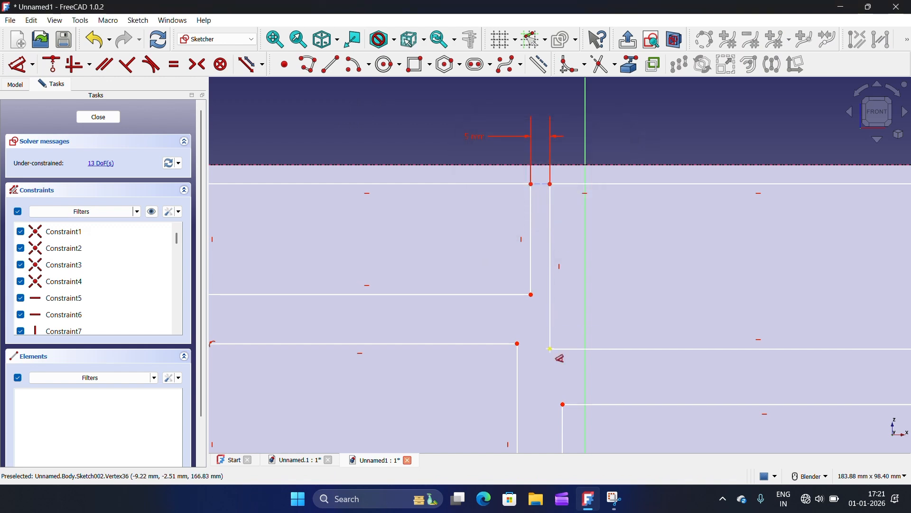
Constrain the horizontal gap between the left and right middle rectangles to 5 mm
{"action": "left_click", "coordinate": [552, 334]}
{"action": "left_click", "coordinate": [535, 363]}
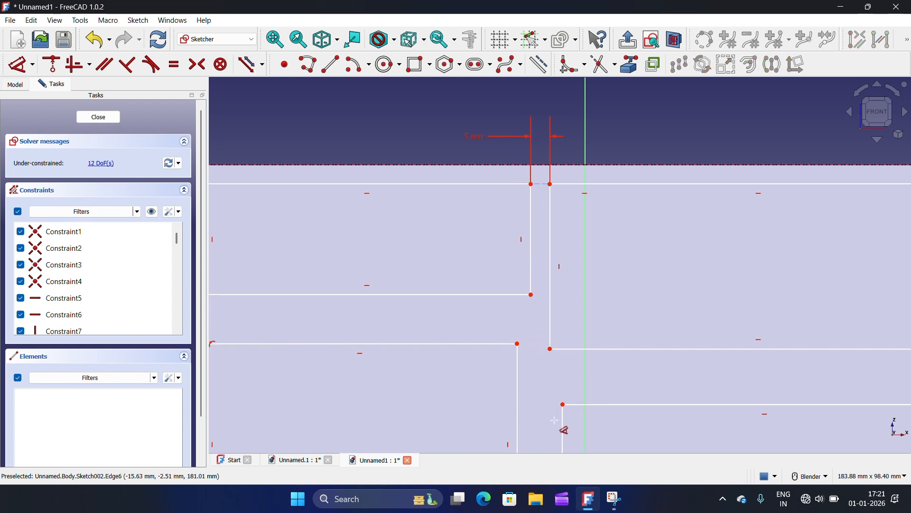
{"action": "left_click", "coordinate": [519, 418]}
{"action": "left_click", "coordinate": [457, 389]}
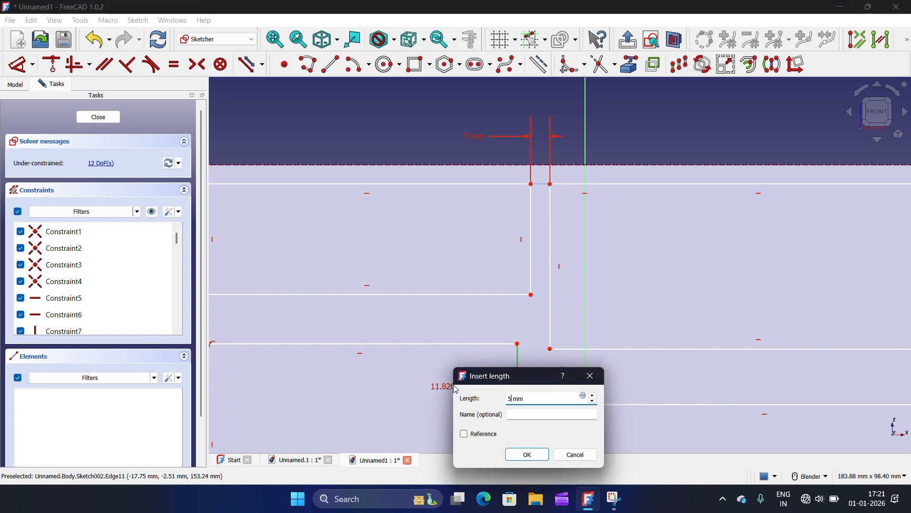
{"action": "left_click", "coordinate": [525, 457]}
{"action": "scroll", "coordinate": [496, 259], "scroll_direction": "down", "scroll_amount": 5}
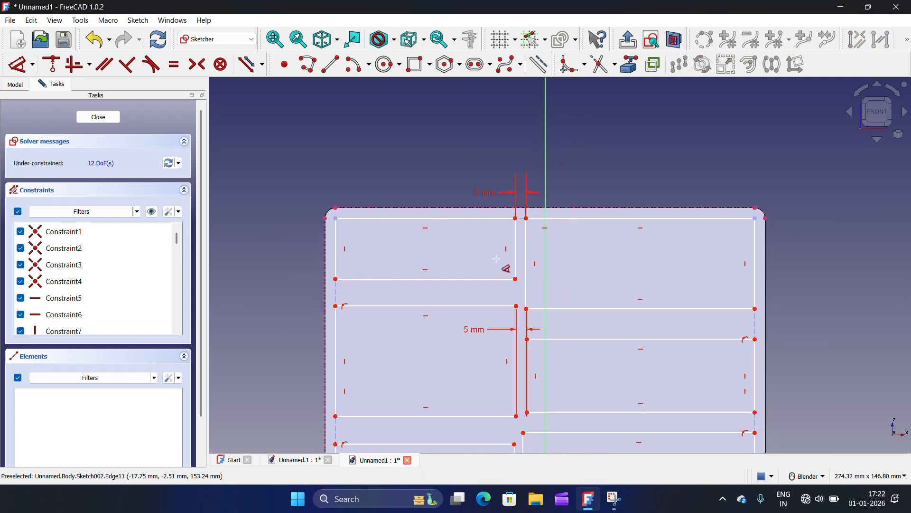
Constrain the horizontal gap between the two lowest rectangles to 5 mm
{"action": "scroll", "coordinate": [506, 393], "scroll_direction": "up", "scroll_amount": 4}
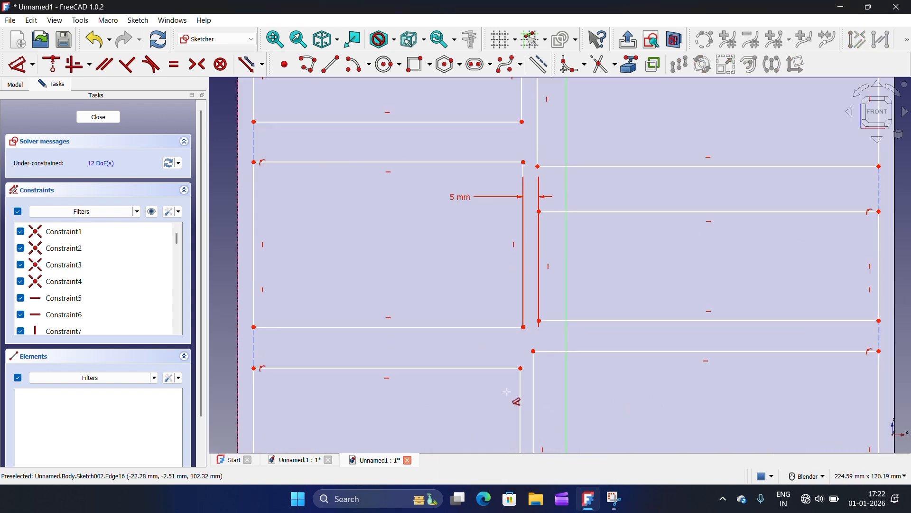
{"action": "left_click", "coordinate": [533, 378]}
{"action": "left_click", "coordinate": [520, 393]}
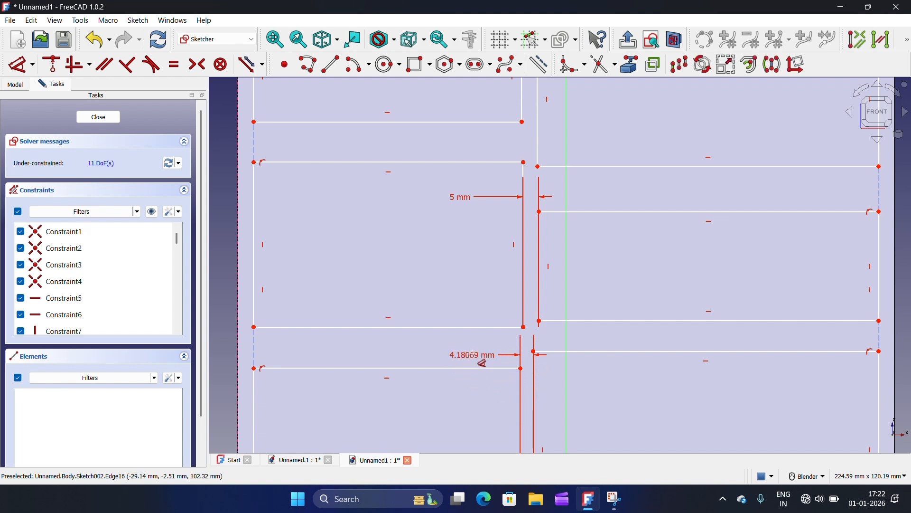
{"action": "left_click", "coordinate": [476, 356]}
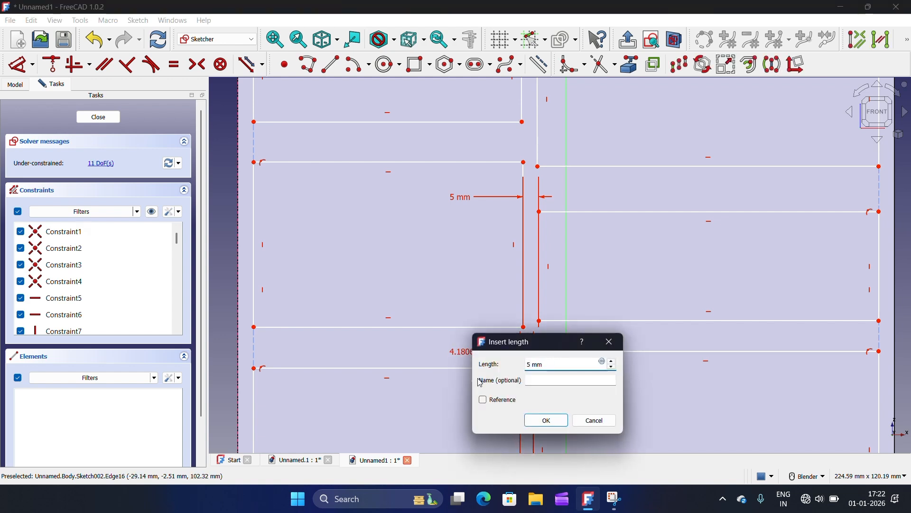
{"action": "type", "text": "5"}
{"action": "left_click", "coordinate": [540, 426]}
Constrain the vertical gap between the upper and middle rectangles of the left column to 5 mm
{"action": "scroll", "coordinate": [533, 302], "scroll_direction": "down", "scroll_amount": 4}
{"action": "scroll", "coordinate": [541, 333], "scroll_direction": "up", "scroll_amount": 2}
{"action": "scroll", "coordinate": [532, 251], "scroll_direction": "down", "scroll_amount": 1}
{"action": "scroll", "coordinate": [522, 239], "scroll_direction": "up", "scroll_amount": 3}
{"action": "scroll", "coordinate": [334, 141], "scroll_direction": "down", "scroll_amount": 2}
{"action": "scroll", "coordinate": [436, 189], "scroll_direction": "up", "scroll_amount": 1}
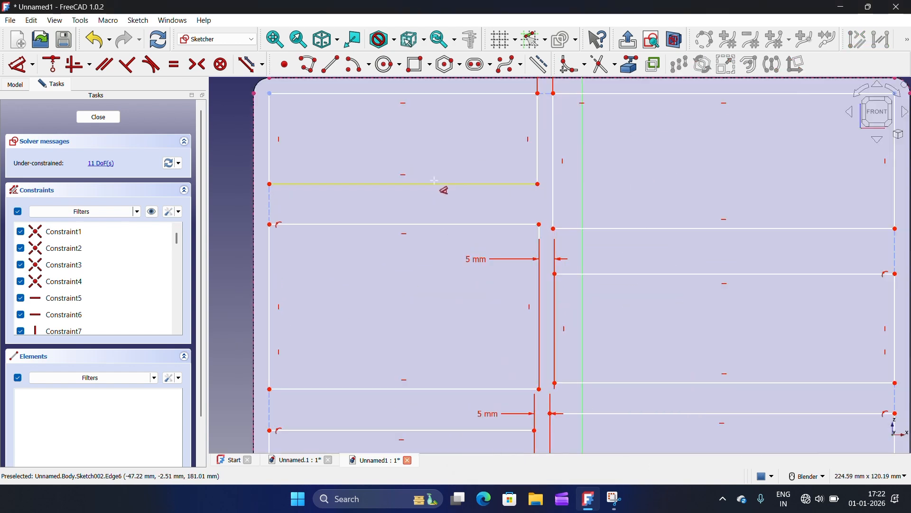
{"action": "left_click", "coordinate": [435, 182]}
{"action": "left_click", "coordinate": [430, 151]}
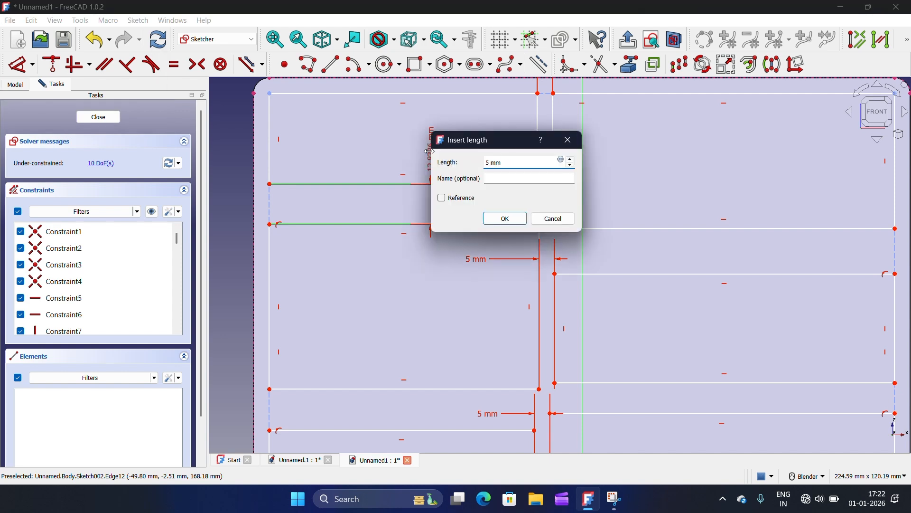
{"action": "type", "text": "5"}
{"action": "left_click", "coordinate": [506, 218]}
{"action": "scroll", "coordinate": [461, 363], "scroll_direction": "up", "scroll_amount": 3}
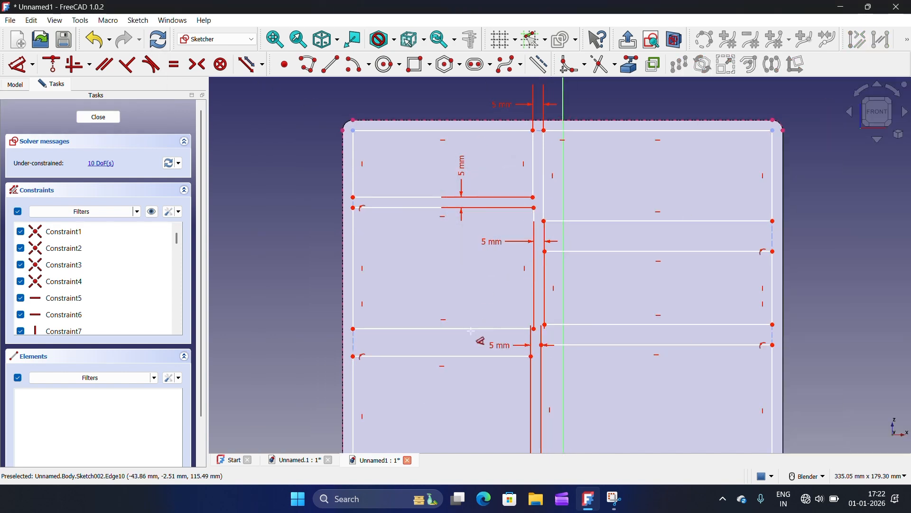
Constrain the vertical gap between the middle and lower rectangles of the left column to 5 mm
{"action": "left_click", "coordinate": [461, 361]}
{"action": "left_click", "coordinate": [470, 318]}
{"action": "left_click", "coordinate": [465, 270]}
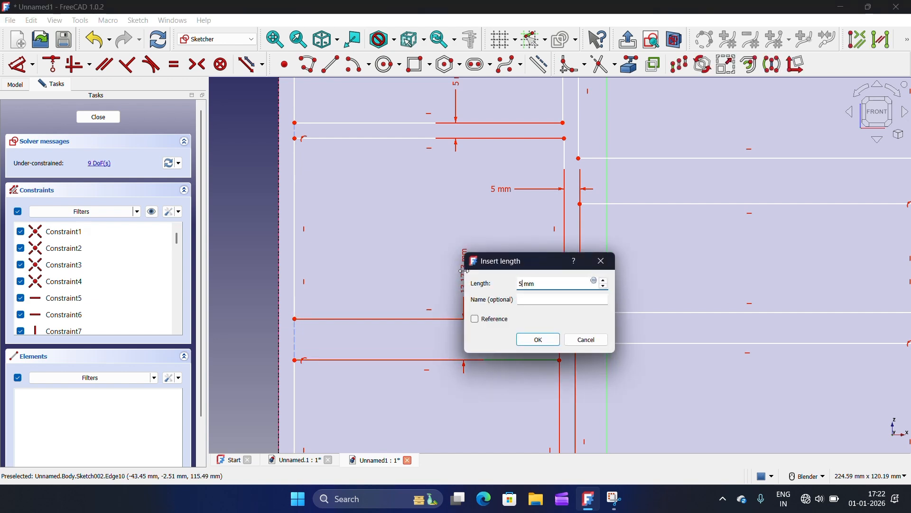
{"action": "left_click", "coordinate": [538, 340]}
Constrain the vertical gap between the middle and lower rectangles of the right column to 5 mm
{"action": "scroll", "coordinate": [445, 263], "scroll_direction": "down", "scroll_amount": 3}
{"action": "scroll", "coordinate": [635, 320], "scroll_direction": "up", "scroll_amount": 4}
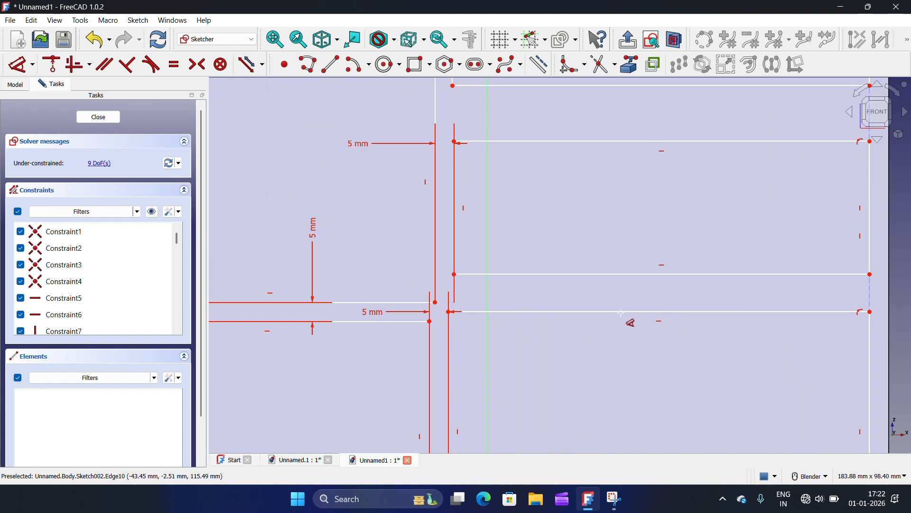
{"action": "left_click", "coordinate": [622, 316]}
{"action": "left_click", "coordinate": [636, 276]}
{"action": "left_click", "coordinate": [641, 241]}
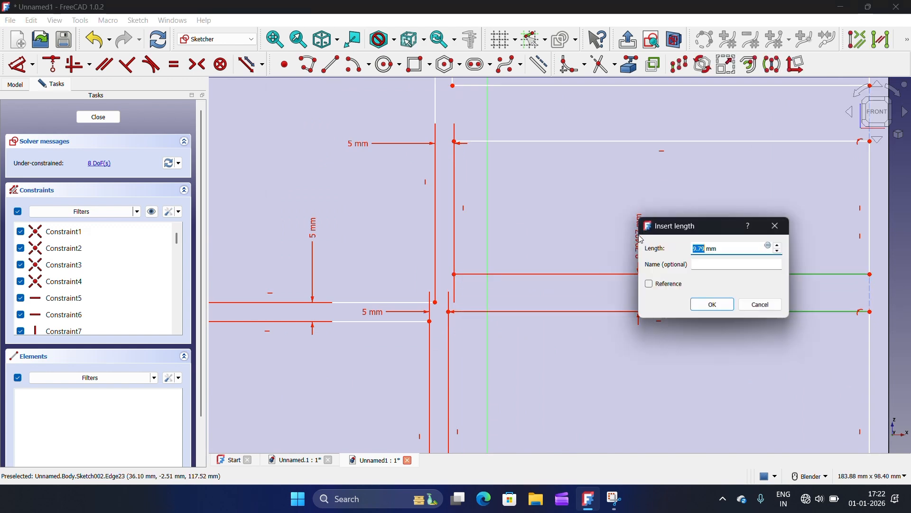
{"action": "left_click", "coordinate": [706, 304]}
Constrain the vertical gap between the upper and middle rectangles of the right column to 5 mm
{"action": "scroll", "coordinate": [704, 372], "scroll_direction": "down", "scroll_amount": 4}
{"action": "left_click", "coordinate": [663, 212]}
{"action": "left_click", "coordinate": [664, 245]}
{"action": "left_click", "coordinate": [704, 185]}
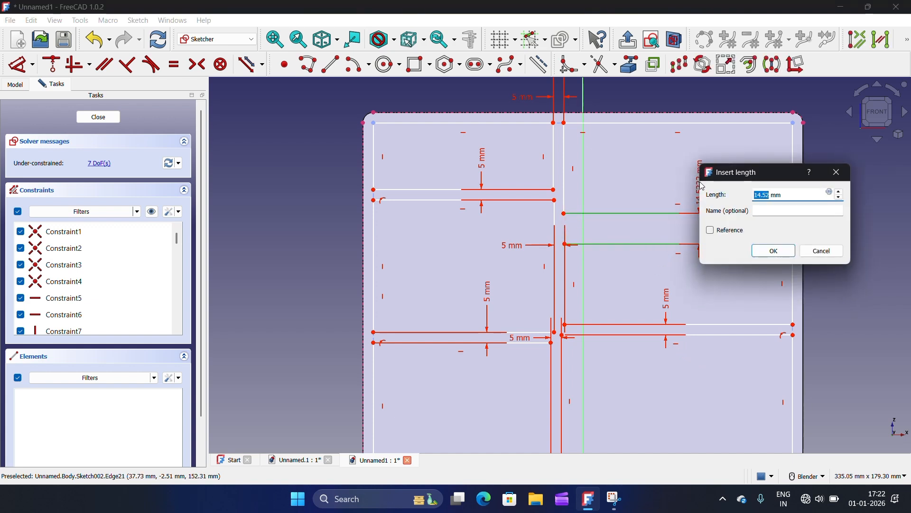
{"action": "left_click", "coordinate": [774, 251]}
Dimension the upper edge of the left column's uppermost rectangle and set its width to 60 mm
{"action": "scroll", "coordinate": [558, 301], "scroll_direction": "down", "scroll_amount": 3}
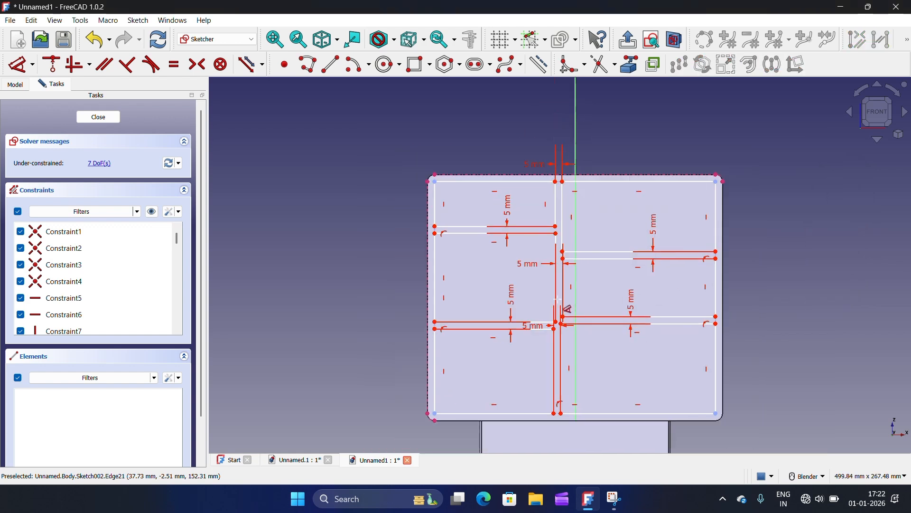
{"action": "left_click", "coordinate": [483, 180]}
{"action": "left_click", "coordinate": [472, 121]}
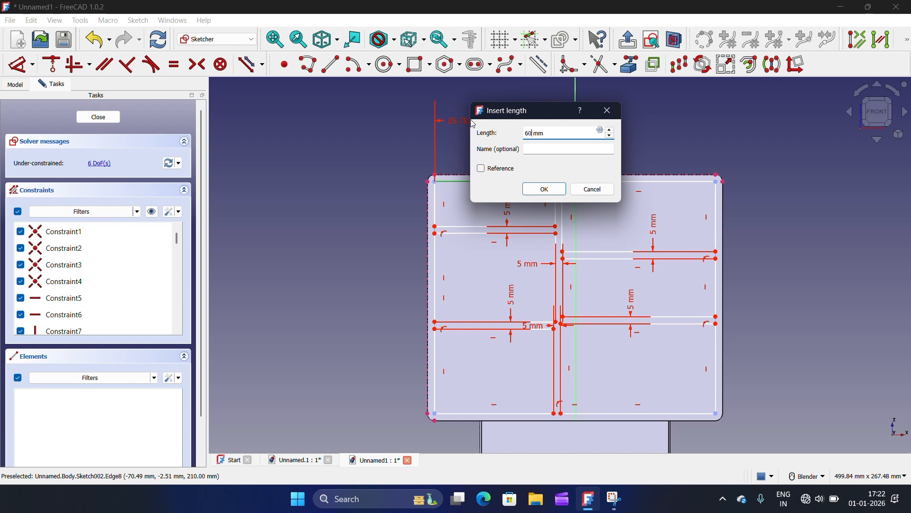
{"action": "left_click", "coordinate": [550, 189]}
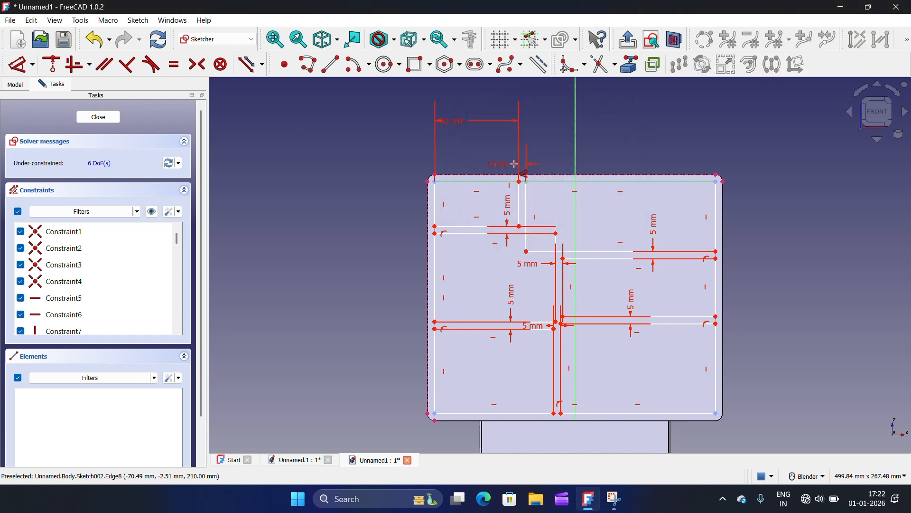
Hide all sketch constraints and narrow the left column's middle and lower rectangles to roughly match the width of the uppermost one
{"action": "scroll", "coordinate": [575, 290], "scroll_direction": "up", "scroll_amount": 2}
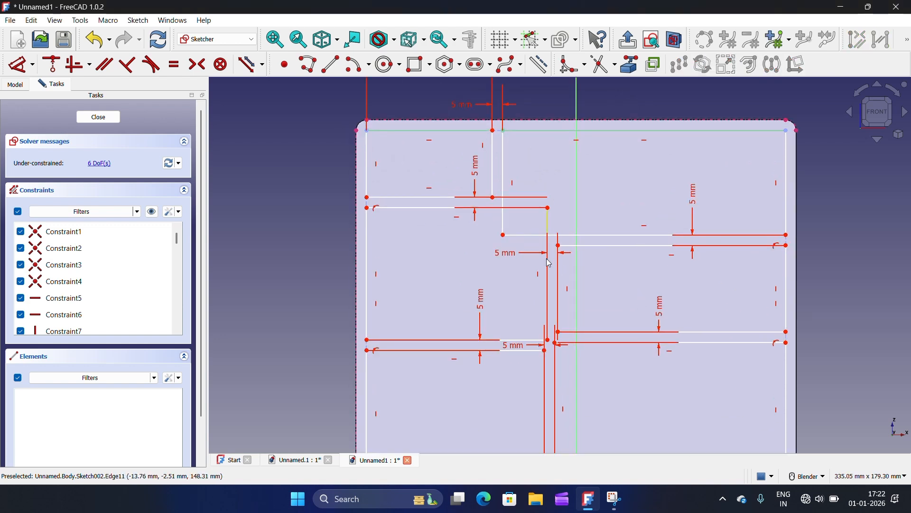
{"action": "left_click", "coordinate": [152, 212]}
{"action": "left_click_drag", "start_coordinate": [548, 211], "coordinate": [495, 223]}
{"action": "left_click_drag", "start_coordinate": [545, 350], "coordinate": [497, 380]}
{"action": "scroll", "coordinate": [457, 182], "scroll_direction": "down", "scroll_amount": 1}
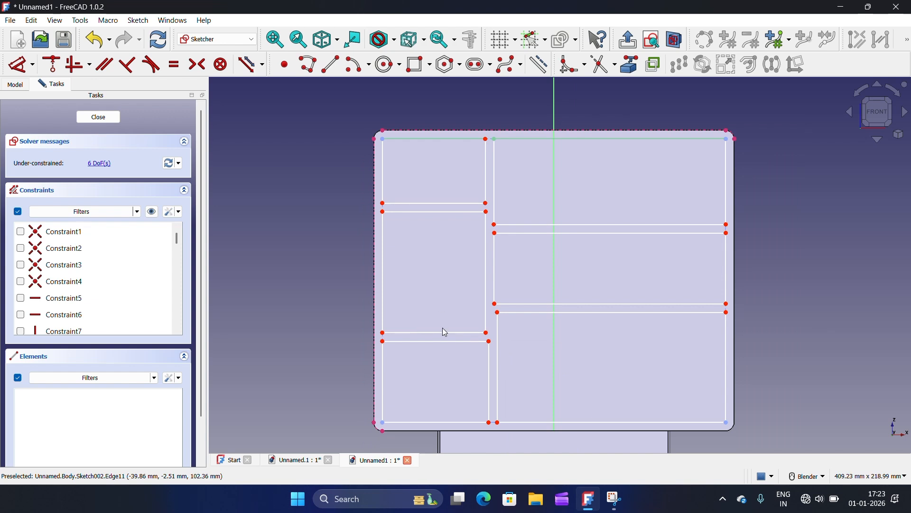
Shorten the left column's uppermost rectangle by raising the gap beneath it, and constrain its height to 15 mm
{"action": "scroll", "coordinate": [468, 206], "scroll_direction": "up", "scroll_amount": 2}
{"action": "scroll", "coordinate": [394, 214], "scroll_direction": "down", "scroll_amount": 1}
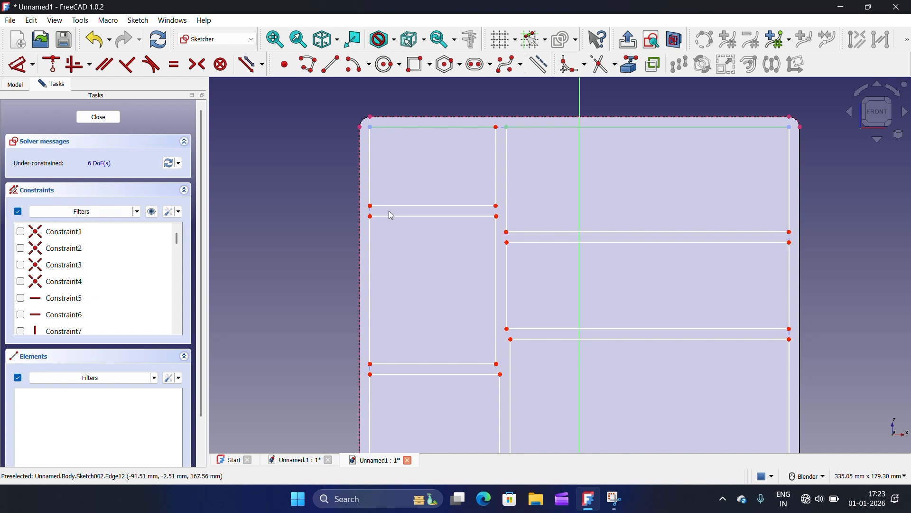
{"action": "left_click_drag", "start_coordinate": [398, 222], "coordinate": [390, 176]}
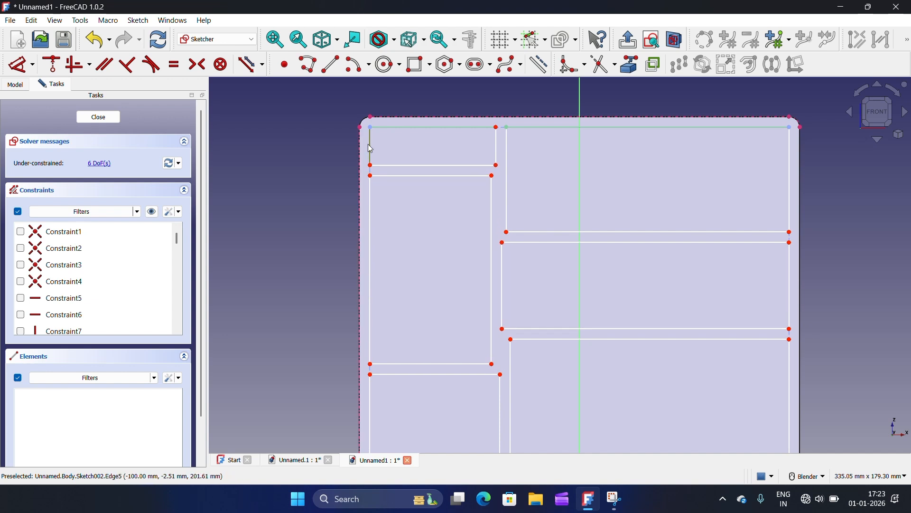
{"action": "left_click", "coordinate": [21, 65]}
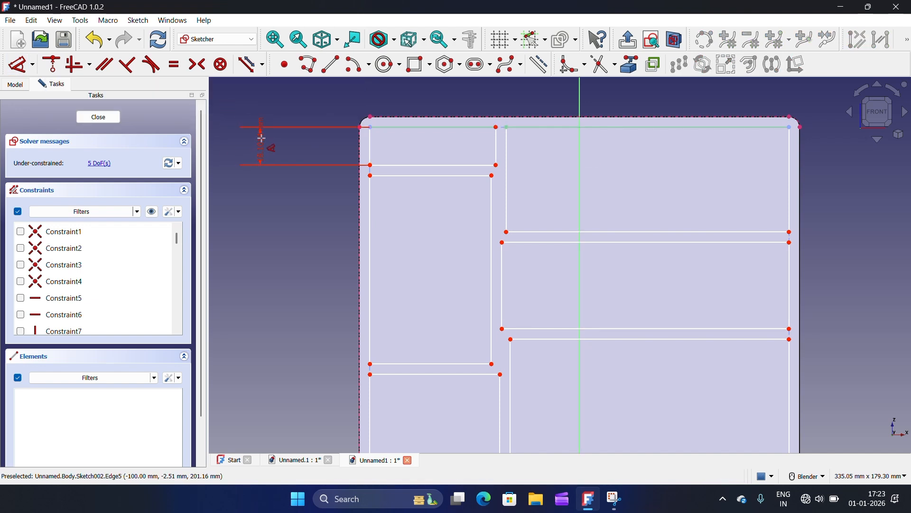
{"action": "left_click", "coordinate": [261, 139]}
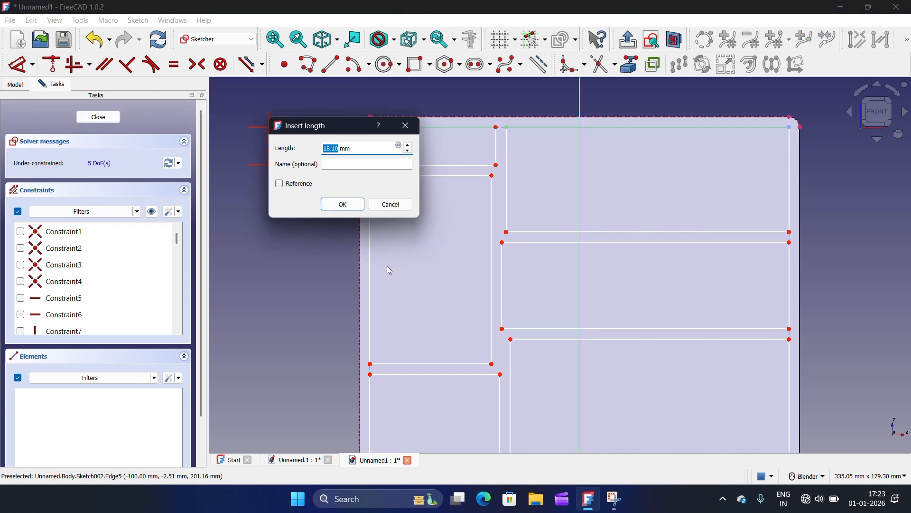
{"action": "type", "text": "15"}
{"action": "left_click", "coordinate": [342, 204]}
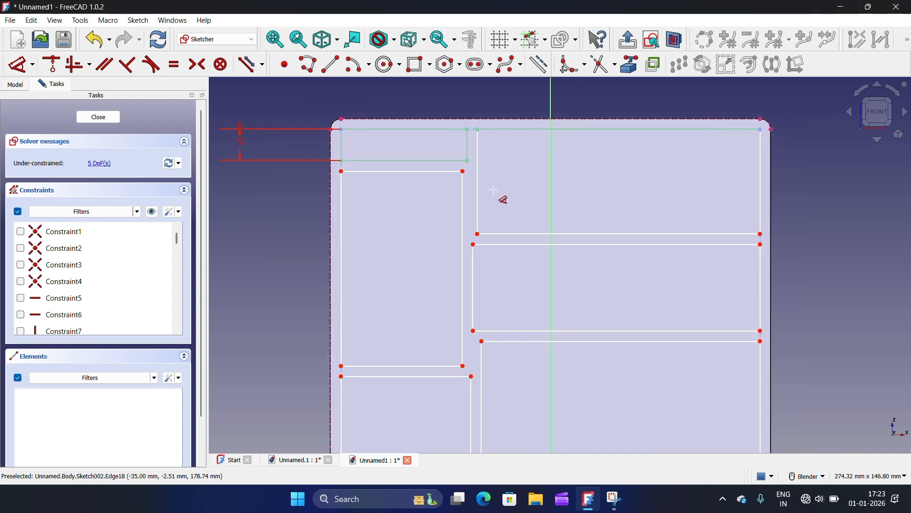
{"action": "right_click", "coordinate": [301, 180]}
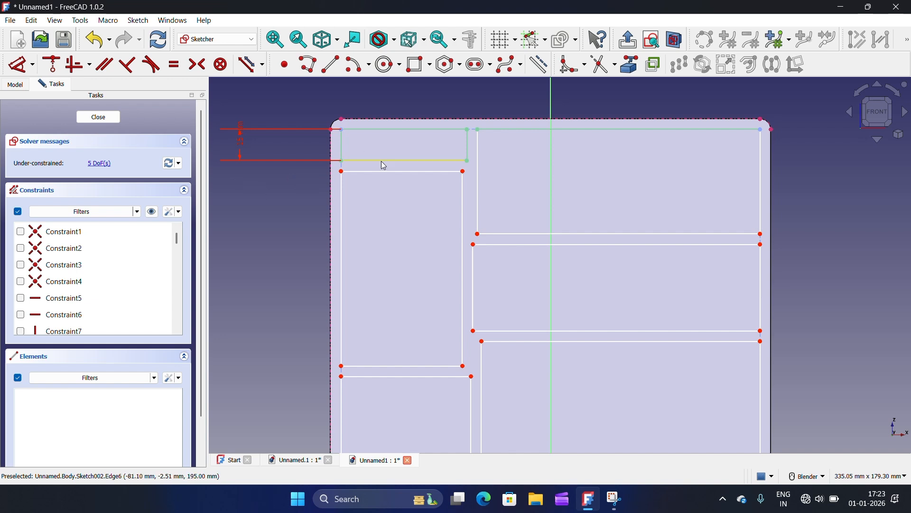
Apply equal-length constraints between the facing horizontal edges of the left column's three rectangles, including the middle rectangle's upper and lower edges
{"action": "left_click", "coordinate": [381, 162]}
{"action": "left_click", "coordinate": [174, 64]}
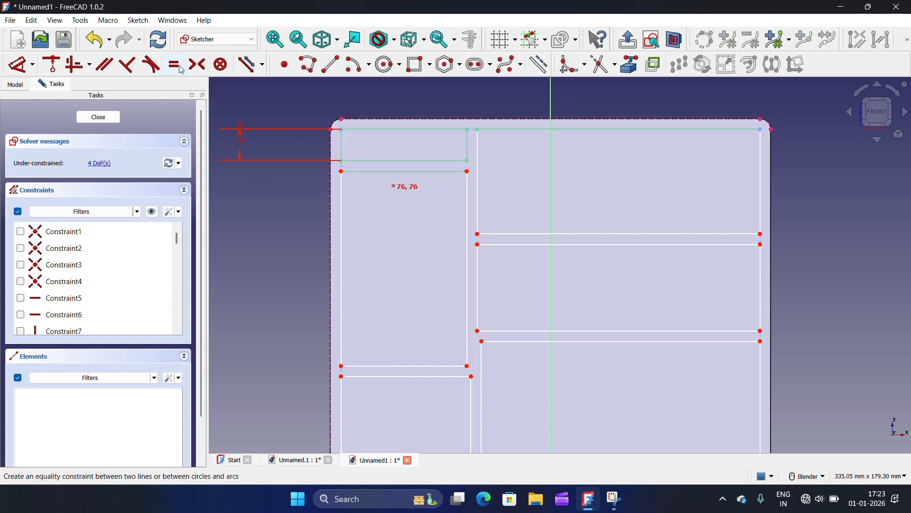
{"action": "scroll", "coordinate": [475, 219], "scroll_direction": "down", "scroll_amount": 1}
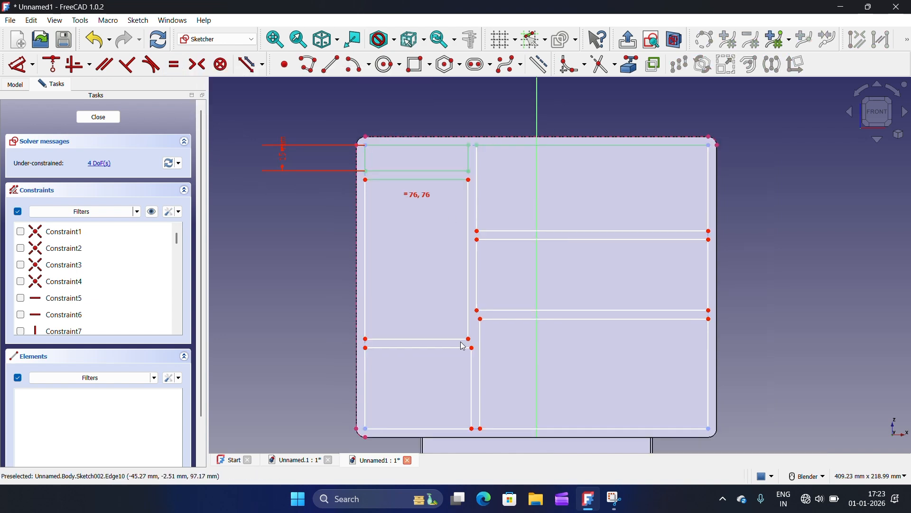
{"action": "left_click", "coordinate": [418, 339]}
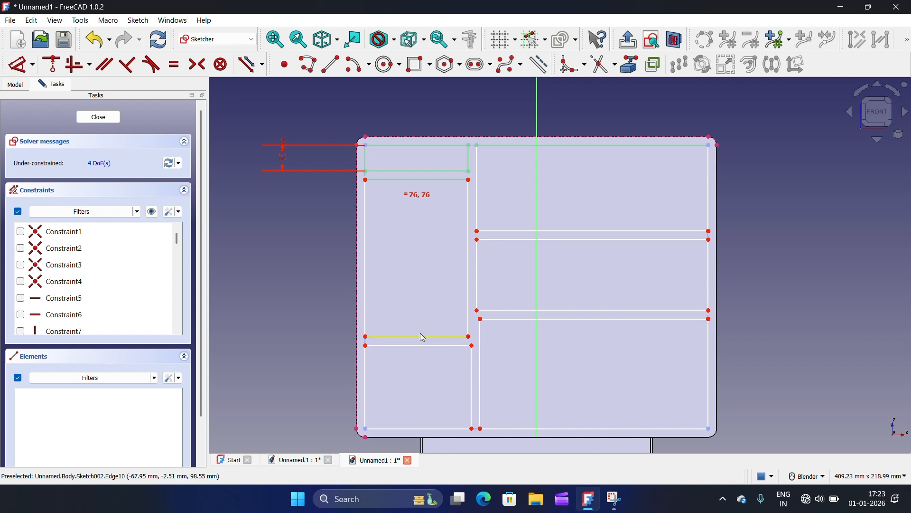
{"action": "left_click", "coordinate": [432, 180]}
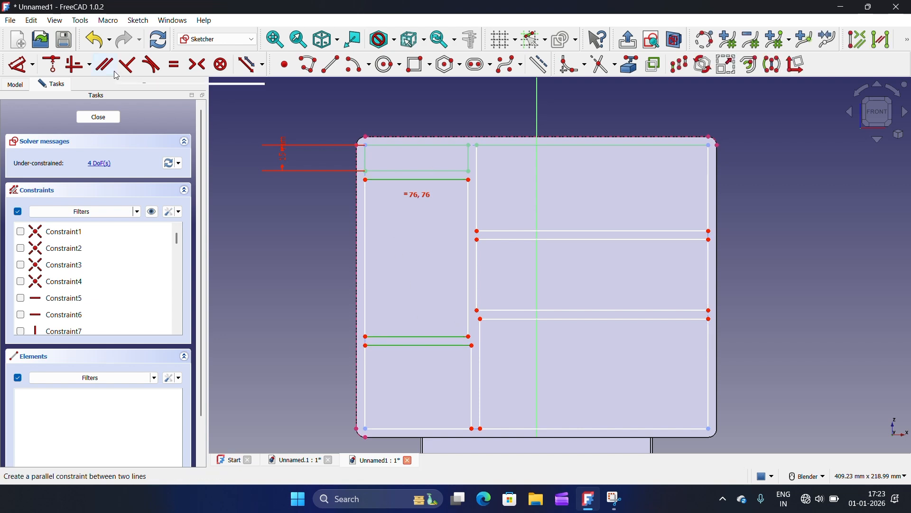
{"action": "left_click", "coordinate": [175, 67]}
Delete the redundant equal-length constraint linking the left column's horizontal edges, the last entry in the constraint list
{"action": "scroll", "coordinate": [73, 292], "scroll_direction": "down", "scroll_amount": 20}
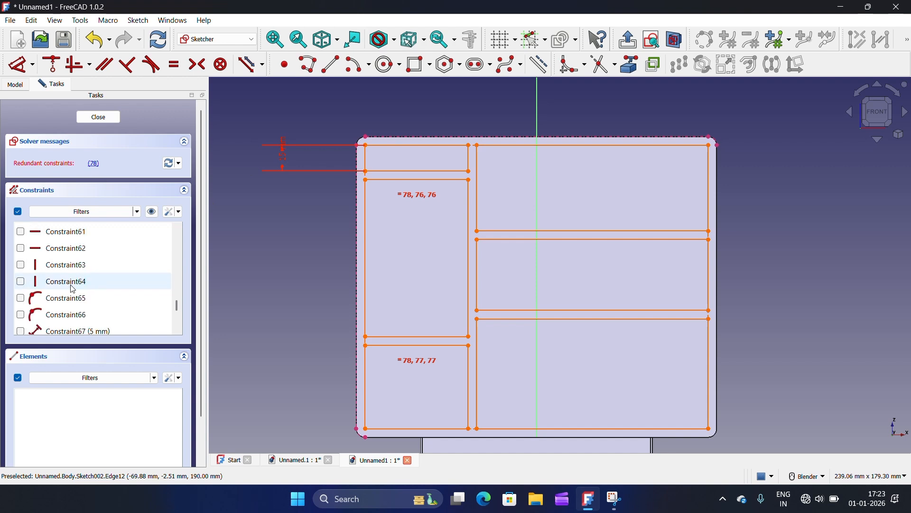
{"action": "left_click", "coordinate": [95, 315]}
{"action": "right_click", "coordinate": [95, 315]}
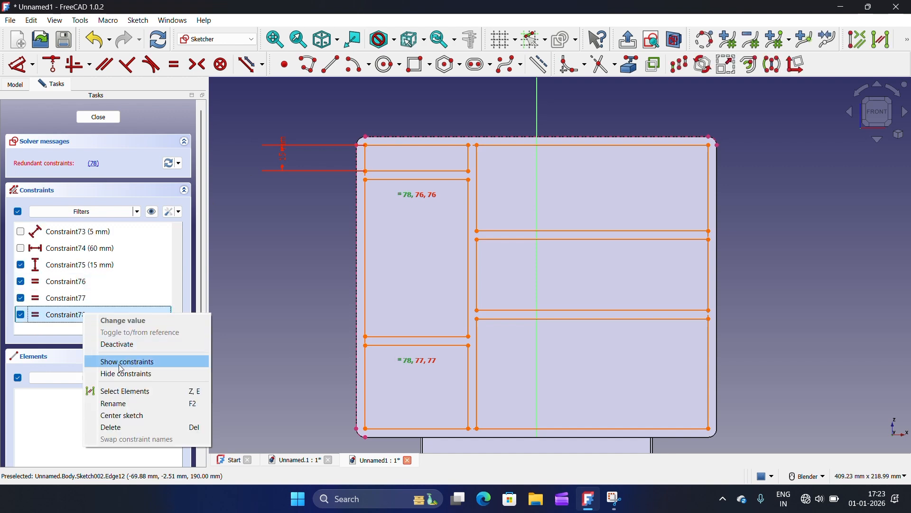
{"action": "left_click", "coordinate": [124, 425]}
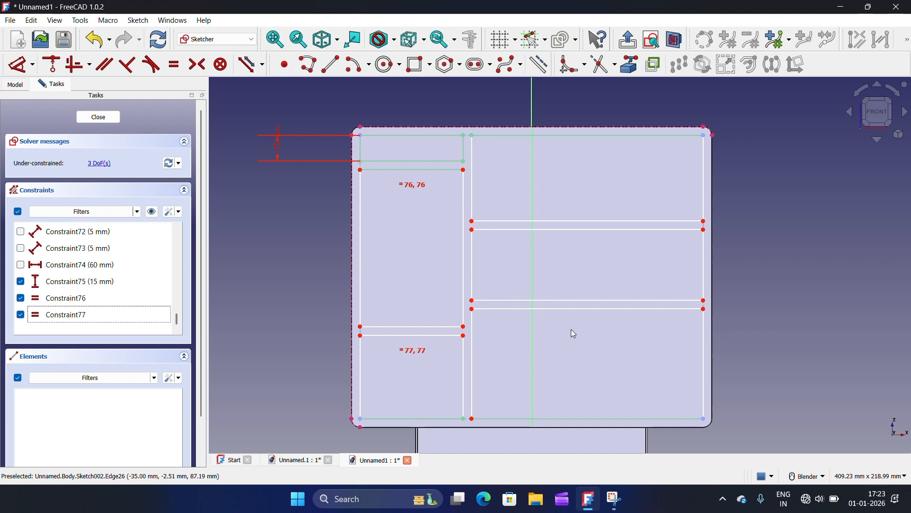
Apply an equal-length constraint to the four facing horizontal edges between the right column's three rectangles
{"action": "left_click", "coordinate": [572, 308]}
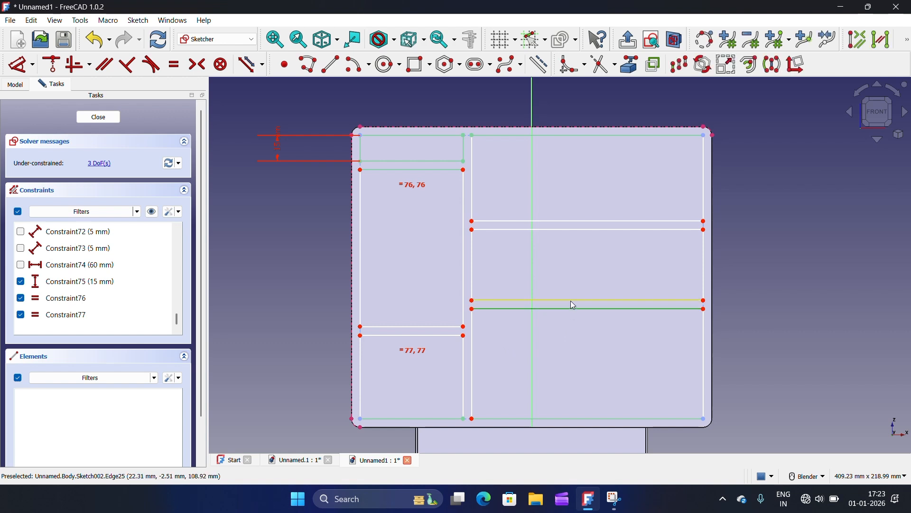
{"action": "left_click", "coordinate": [573, 300]}
{"action": "left_click", "coordinate": [585, 230]}
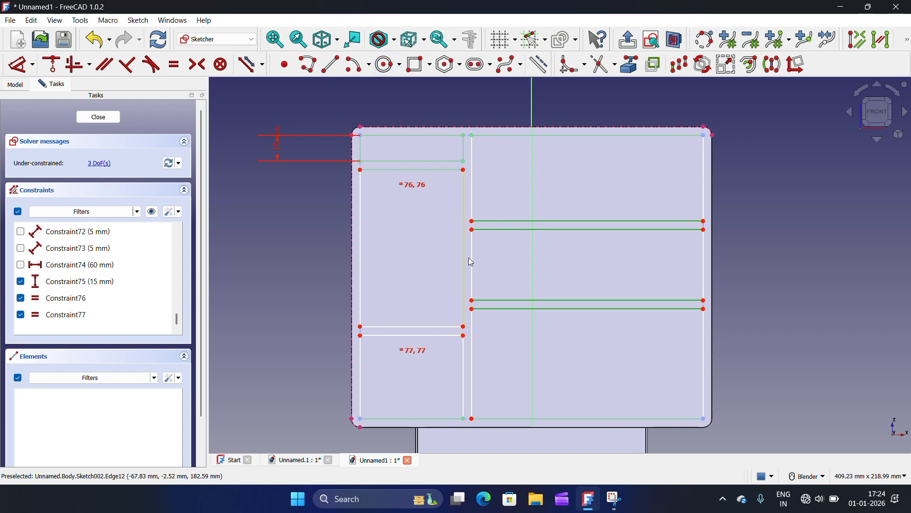
{"action": "left_click", "coordinate": [174, 64]}
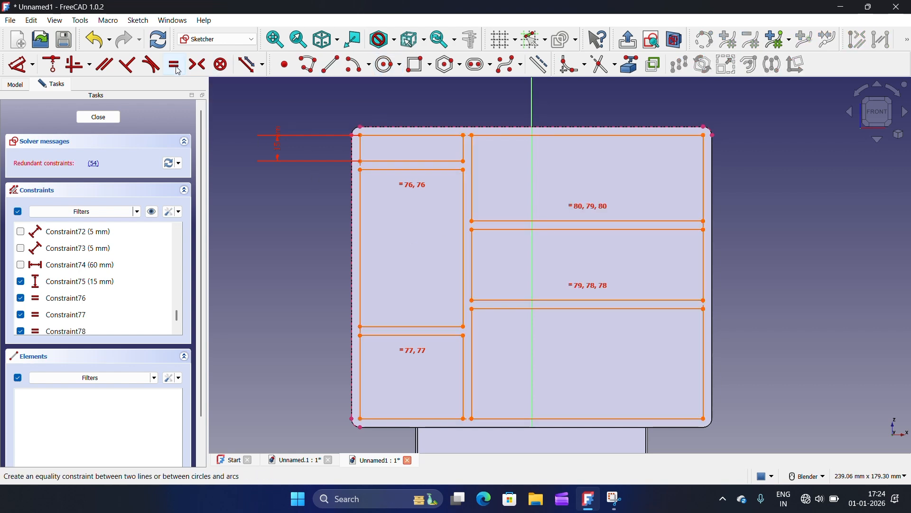
Delete the vertical constraint reported as redundant, Constraint54, from the sketch's constraint list
{"action": "scroll", "coordinate": [123, 258], "scroll_direction": "down", "scroll_amount": 3}
{"action": "scroll", "coordinate": [119, 259], "scroll_direction": "up", "scroll_amount": 7}
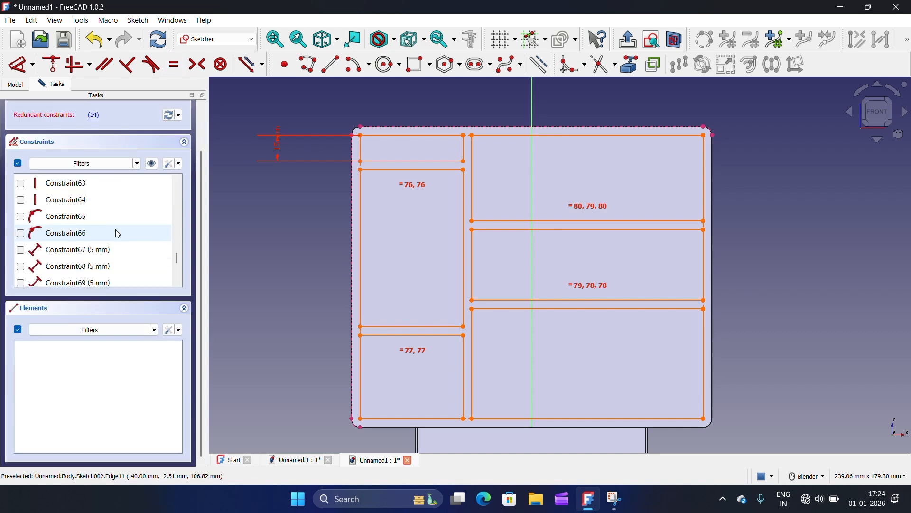
{"action": "right_click", "coordinate": [114, 184]}
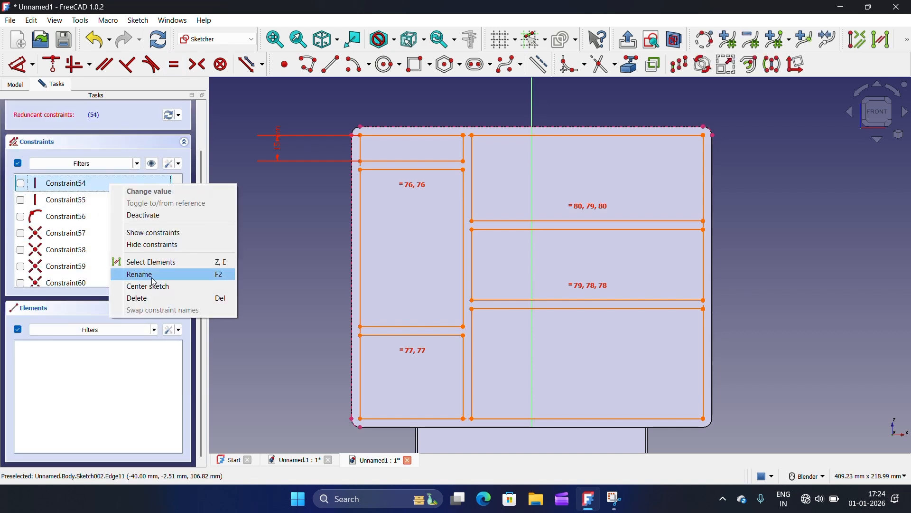
{"action": "left_click", "coordinate": [162, 297]}
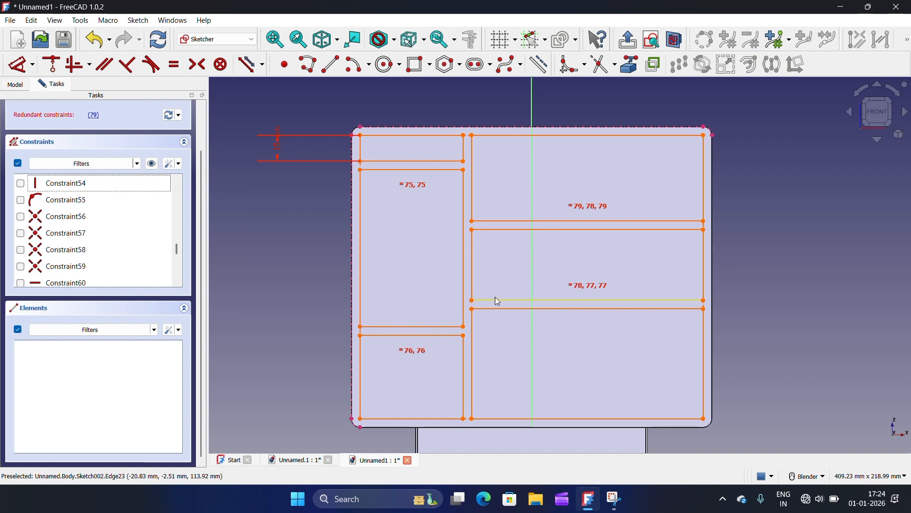
Delete the last two equal-length constraints of the right column, keeping only the one between its middle and lower rectangles
{"action": "scroll", "coordinate": [106, 234], "scroll_direction": "down", "scroll_amount": 7}
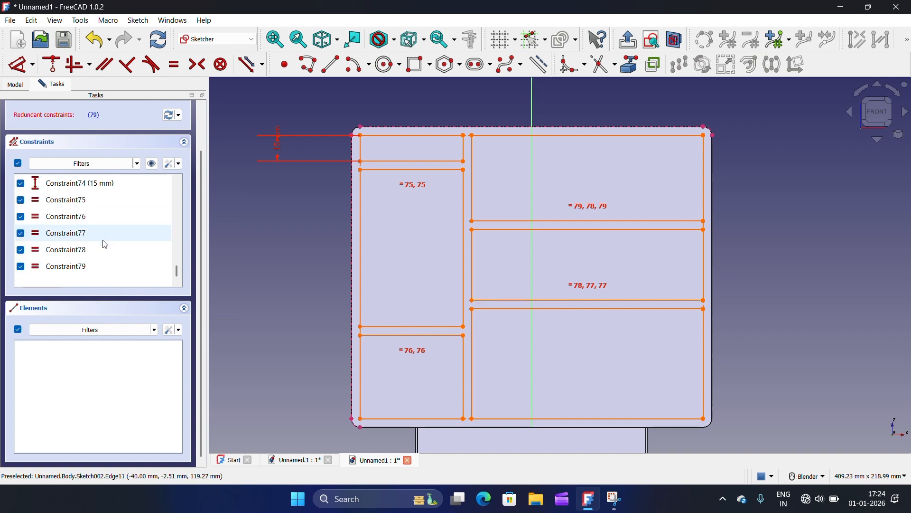
{"action": "left_click", "coordinate": [101, 265]}
{"action": "right_click", "coordinate": [101, 265]}
{"action": "left_click", "coordinate": [163, 374]}
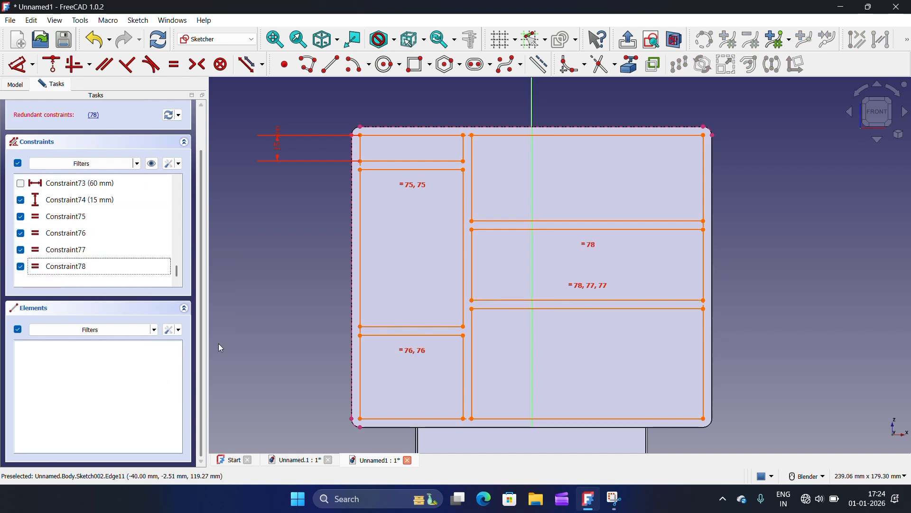
{"action": "left_click", "coordinate": [118, 264]}
{"action": "right_click", "coordinate": [117, 262]}
{"action": "left_click", "coordinate": [153, 377]}
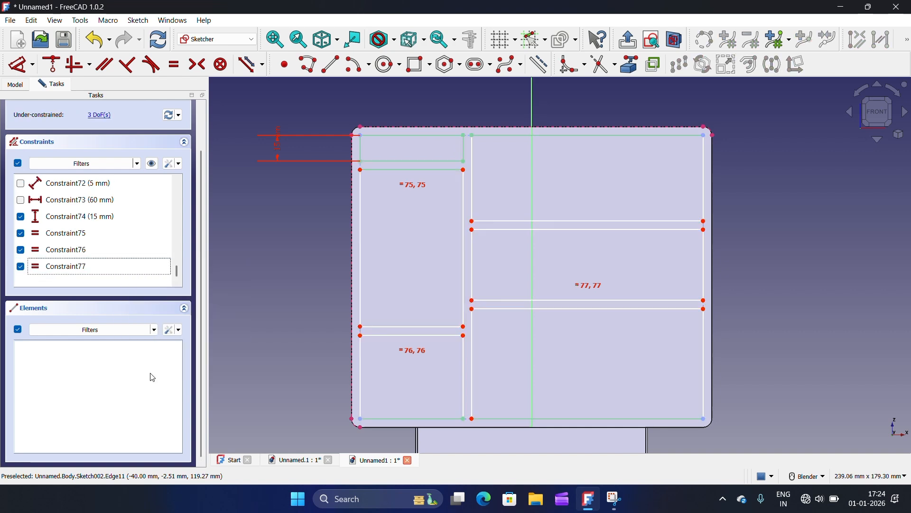
Reposition the row gaps freehand, moving the right column's upper gap up, its lower gap down, and the left column's lower gap up
{"action": "scroll", "coordinate": [453, 310], "scroll_direction": "up", "scroll_amount": 3}
{"action": "left_click_drag", "start_coordinate": [501, 313], "coordinate": [483, 310]}
{"action": "scroll", "coordinate": [508, 284], "scroll_direction": "down", "scroll_amount": 4}
{"action": "scroll", "coordinate": [511, 317], "scroll_direction": "up", "scroll_amount": 3}
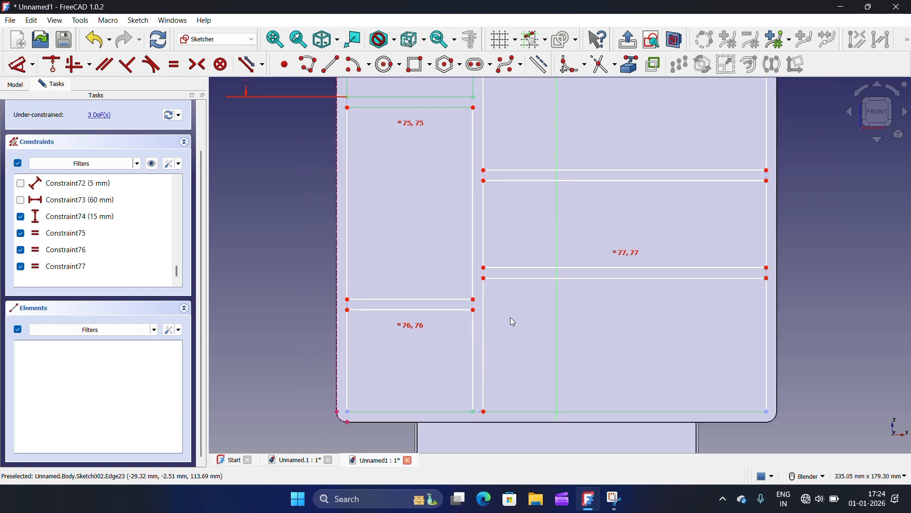
{"action": "scroll", "coordinate": [460, 329], "scroll_direction": "down", "scroll_amount": 1}
{"action": "left_click_drag", "start_coordinate": [479, 290], "coordinate": [482, 264]}
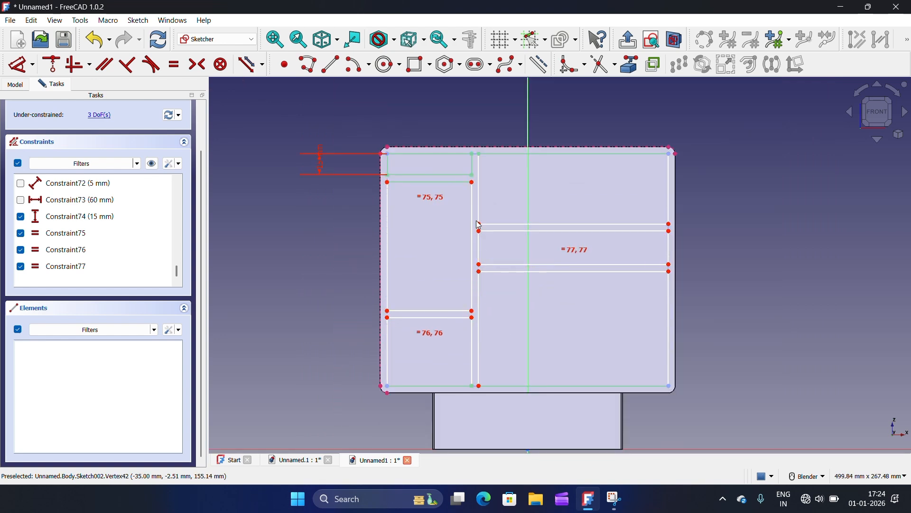
{"action": "left_click_drag", "start_coordinate": [481, 225], "coordinate": [480, 213]}
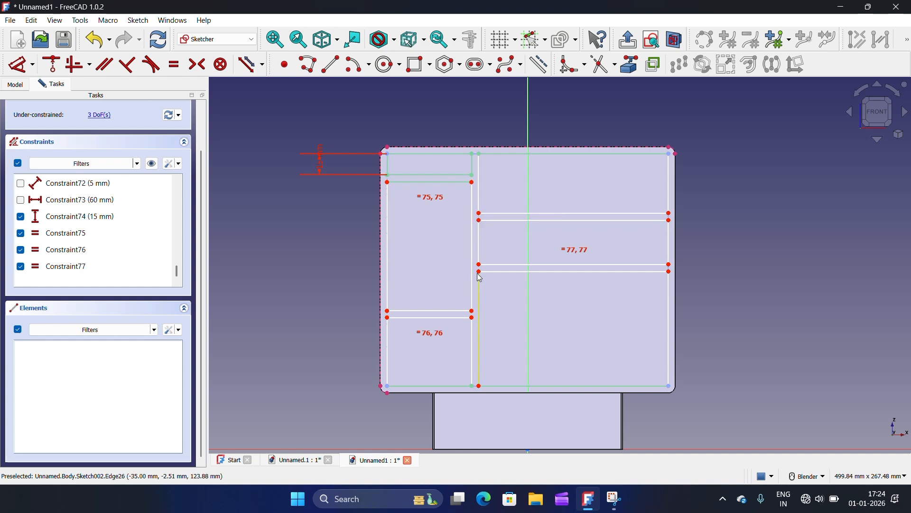
{"action": "mouse_move", "coordinate": [483, 278]}
{"action": "left_mouse_down"}
{"action": "mouse_move", "coordinate": [489, 339]}
{"action": "mouse_move", "coordinate": [476, 276]}
{"action": "left_mouse_up"}
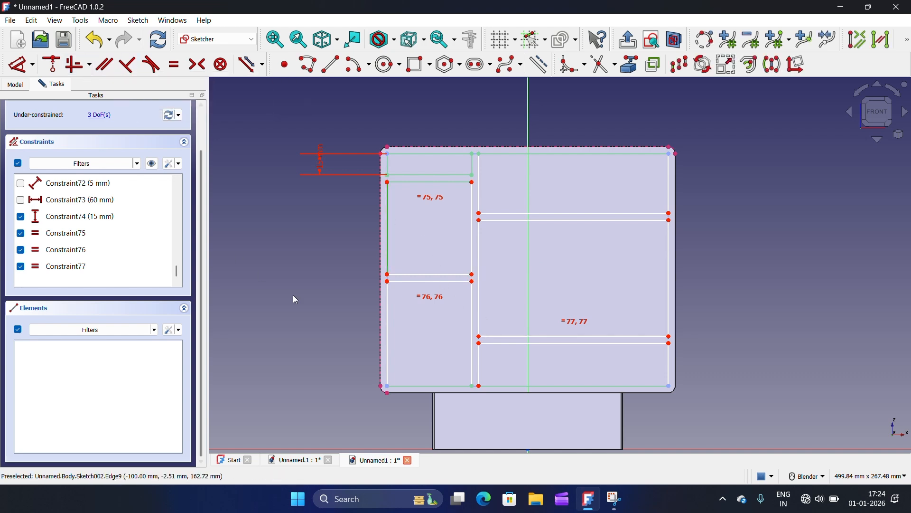
Apply an equal-length constraint to the left vertical edges of the left column's middle and lower rectangles
{"action": "left_click_drag", "start_coordinate": [387, 335], "coordinate": [386, 327]}
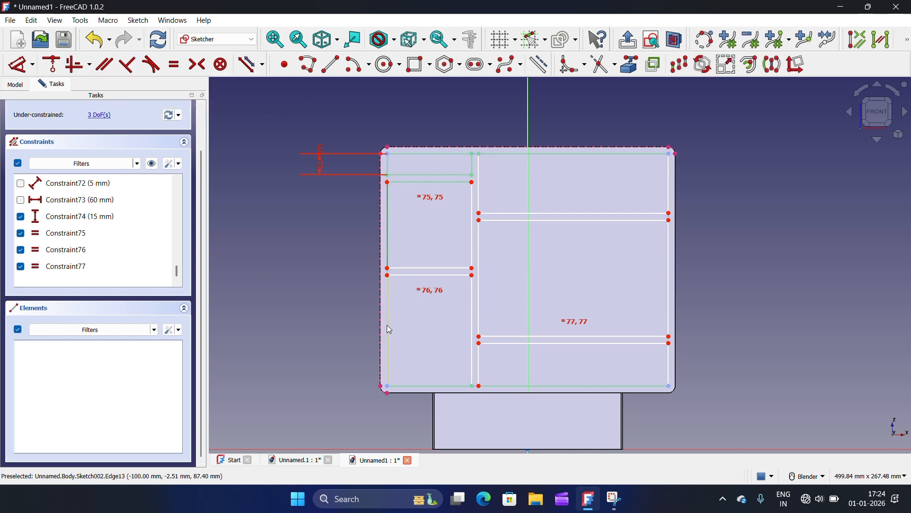
{"action": "left_click", "coordinate": [174, 64]}
{"action": "scroll", "coordinate": [400, 232], "scroll_direction": "down", "scroll_amount": 1}
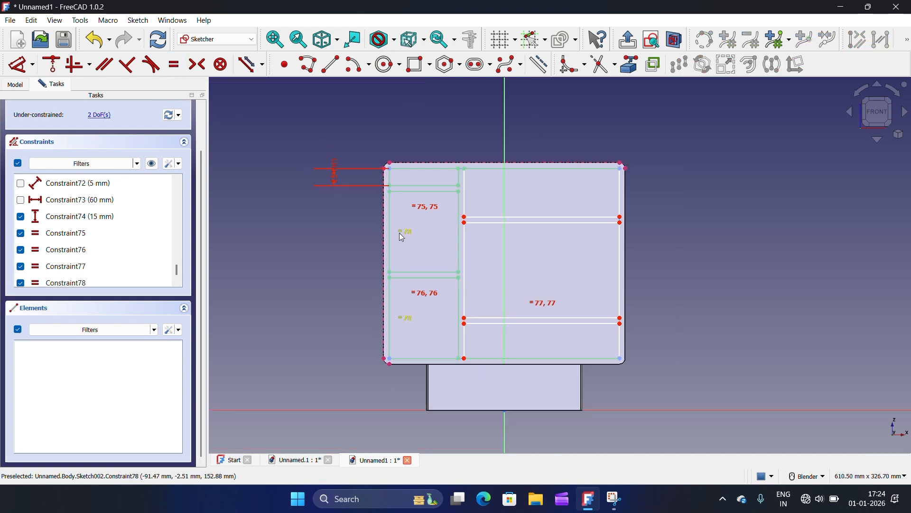
{"action": "scroll", "coordinate": [443, 303], "scroll_direction": "up", "scroll_amount": 2}
{"action": "scroll", "coordinate": [393, 197], "scroll_direction": "down", "scroll_amount": 1}
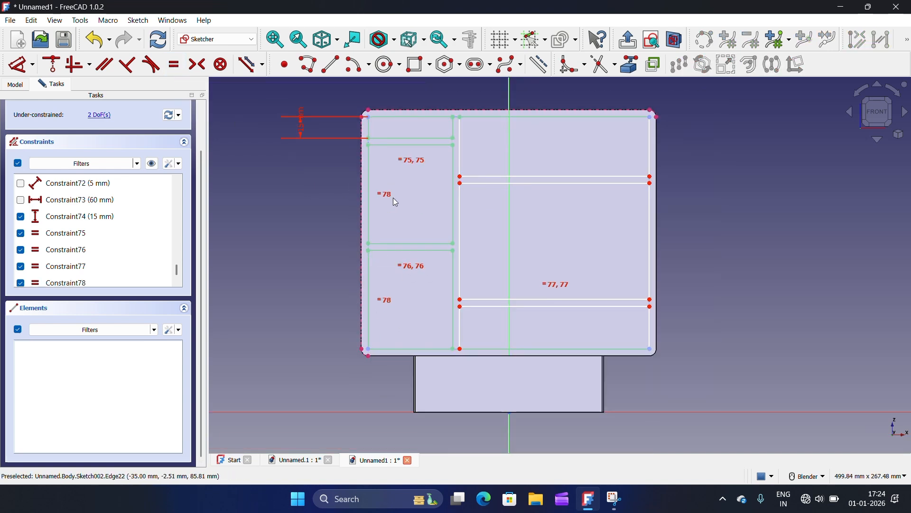
Move the right column's lower gap up, and apply an equal-length constraint to the left vertical edges of its three rectangles
{"action": "left_click_drag", "start_coordinate": [461, 306], "coordinate": [464, 271]}
{"action": "scroll", "coordinate": [459, 236], "scroll_direction": "up", "scroll_amount": 1}
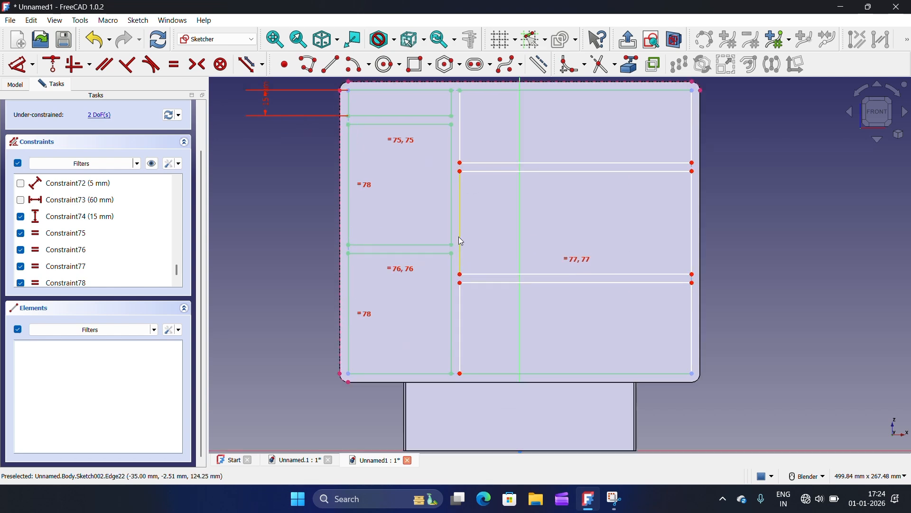
{"action": "left_click", "coordinate": [463, 209]}
{"action": "left_click", "coordinate": [463, 333]}
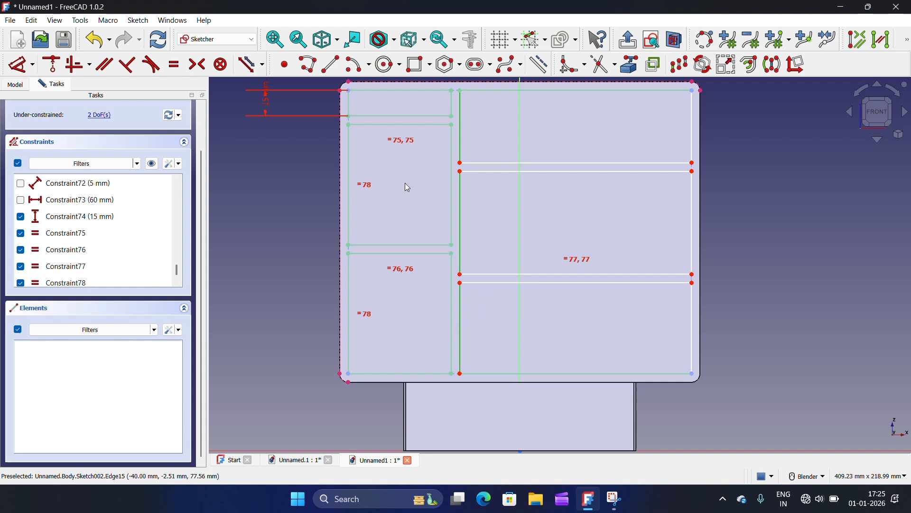
{"action": "left_click", "coordinate": [174, 64]}
{"action": "scroll", "coordinate": [436, 187], "scroll_direction": "down", "scroll_amount": 1}
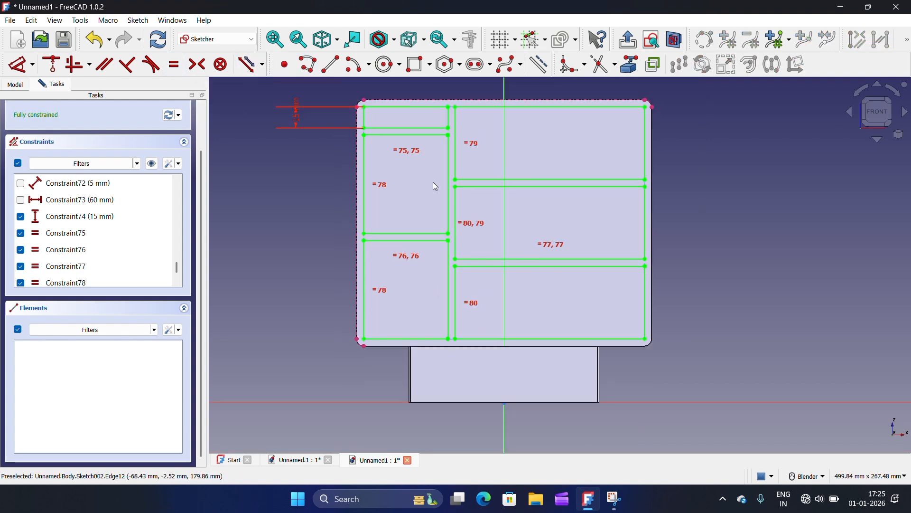
Close the finished sketch of the six rectangles
{"action": "scroll", "coordinate": [622, 199], "scroll_direction": "up", "scroll_amount": 3}
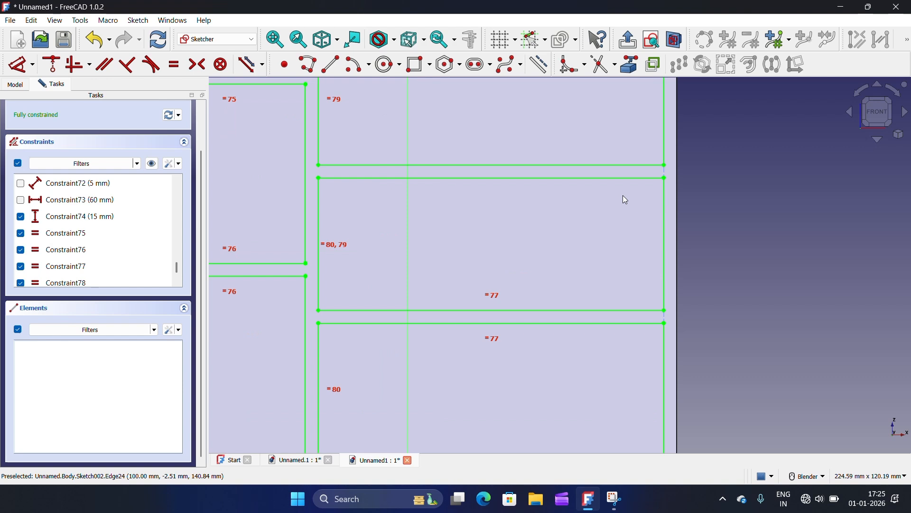
{"action": "scroll", "coordinate": [623, 199], "scroll_direction": "down", "scroll_amount": 3}
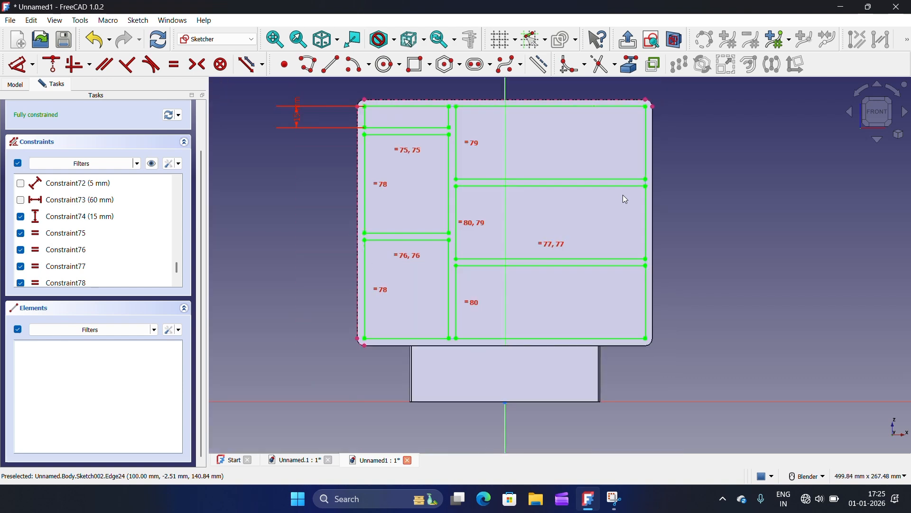
{"action": "scroll", "coordinate": [99, 190], "scroll_direction": "up", "scroll_amount": 3}
{"action": "left_click", "coordinate": [100, 121]}
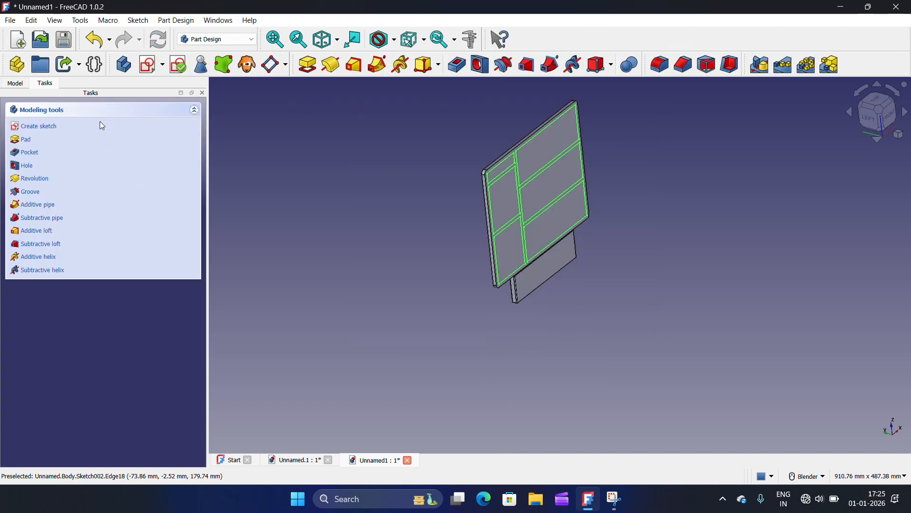
Cut the six sketched rectangles into the upper panel with a Pocket of type Dimension and length 5 mm
{"action": "left_click", "coordinate": [458, 65]}
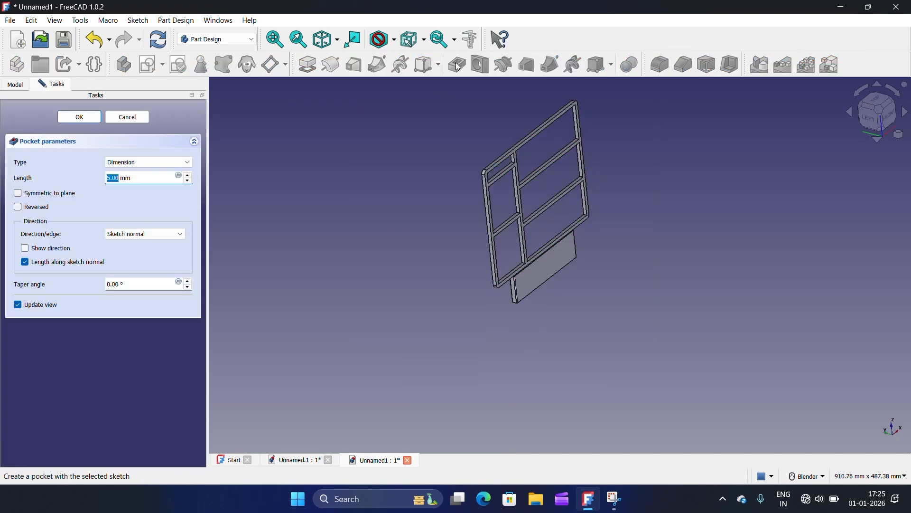
{"action": "middle_click_drag", "start_coordinate": [590, 191], "coordinate": [532, 179]}
{"action": "left_click", "coordinate": [190, 163]}
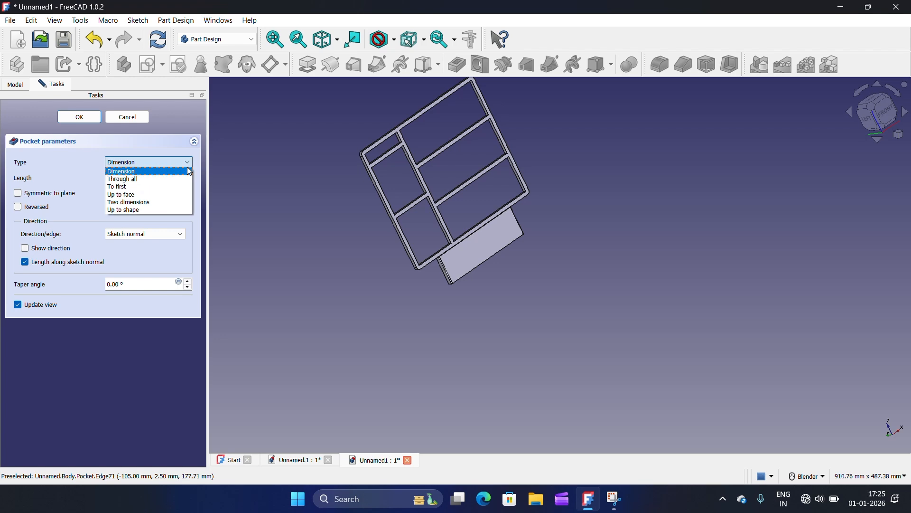
{"action": "left_click", "coordinate": [253, 167]}
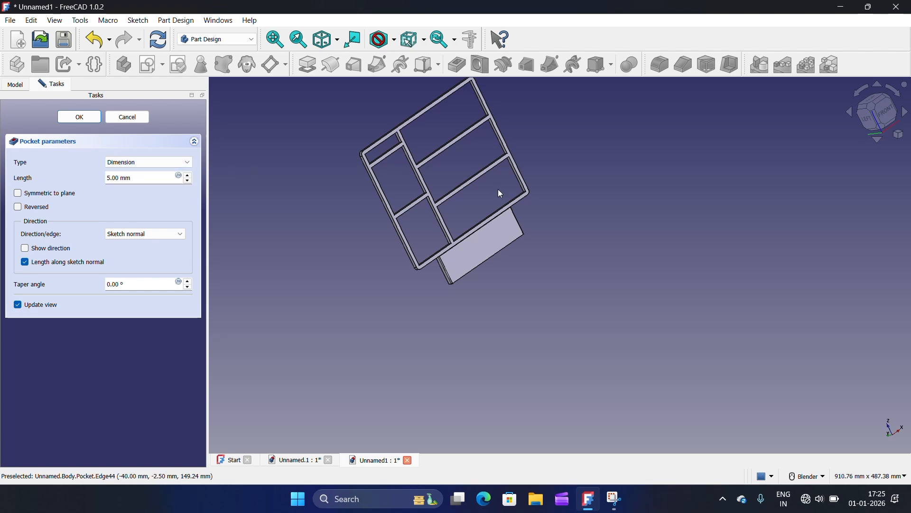
{"action": "scroll", "coordinate": [497, 189], "scroll_direction": "up", "scroll_amount": 5}
{"action": "scroll", "coordinate": [510, 182], "scroll_direction": "down", "scroll_amount": 5}
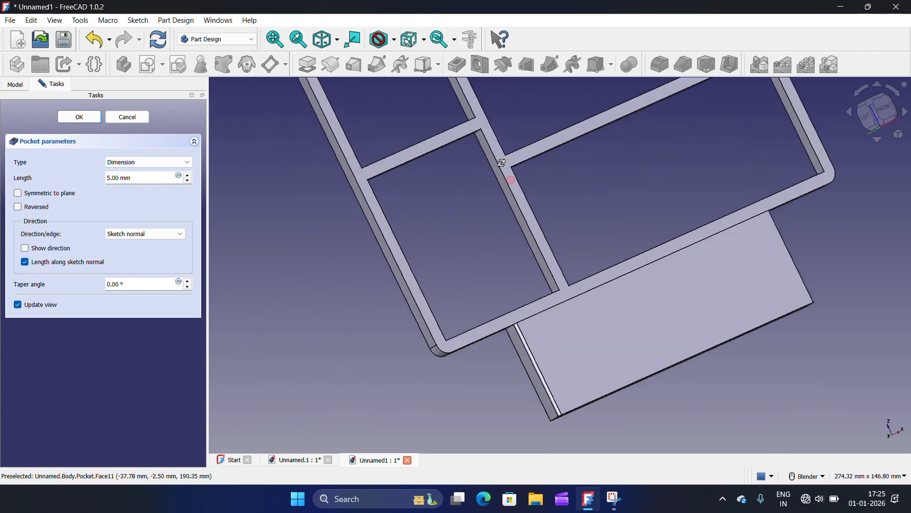
{"action": "left_click", "coordinate": [79, 116]}
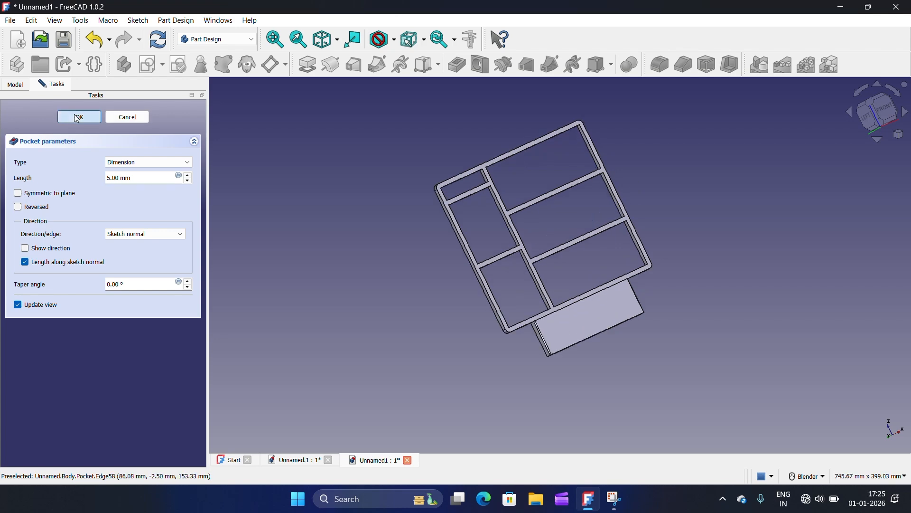
Start a new sketch on the front face of the pocketed frame
{"action": "scroll", "coordinate": [524, 249], "scroll_direction": "up", "scroll_amount": 5}
{"action": "scroll", "coordinate": [520, 256], "scroll_direction": "down", "scroll_amount": 5}
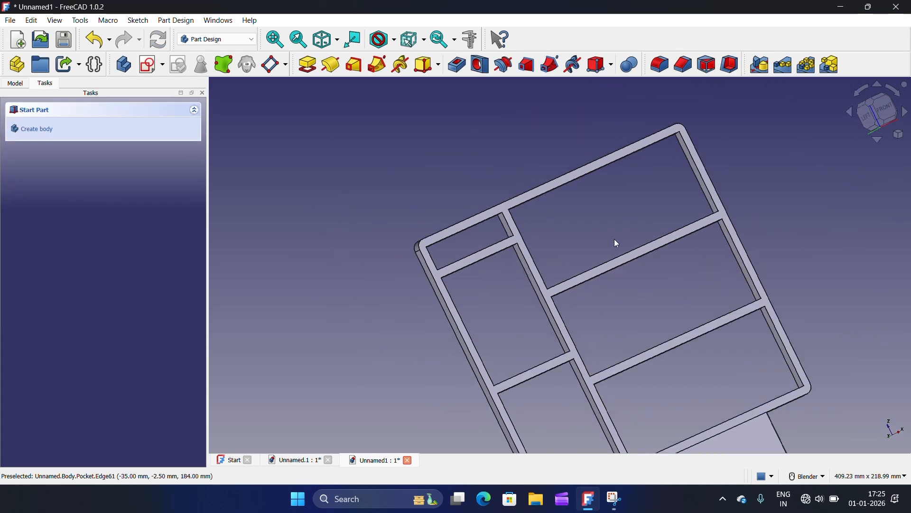
{"action": "scroll", "coordinate": [617, 267], "scroll_direction": "up", "scroll_amount": 4}
{"action": "left_click", "coordinate": [614, 266]}
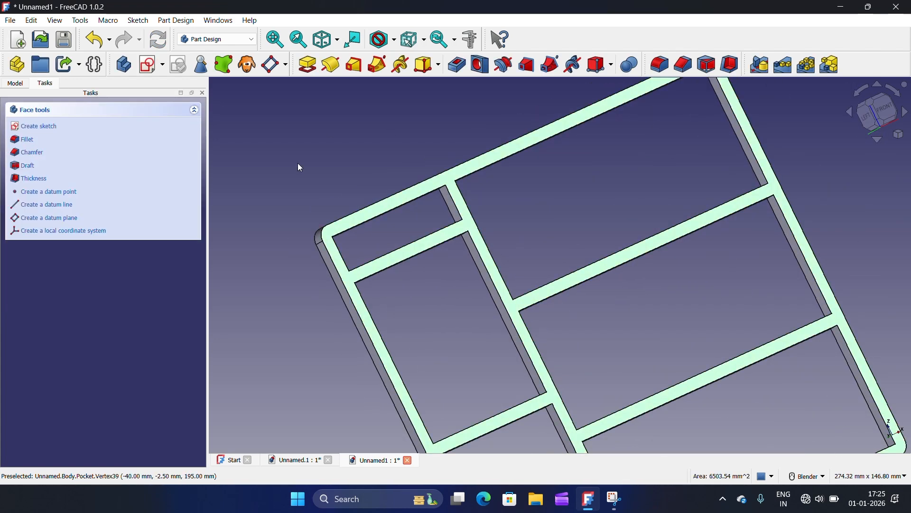
{"action": "left_click", "coordinate": [148, 64]}
{"action": "scroll", "coordinate": [440, 237], "scroll_direction": "down", "scroll_amount": 4}
{"action": "scroll", "coordinate": [428, 256], "scroll_direction": "up", "scroll_amount": 4}
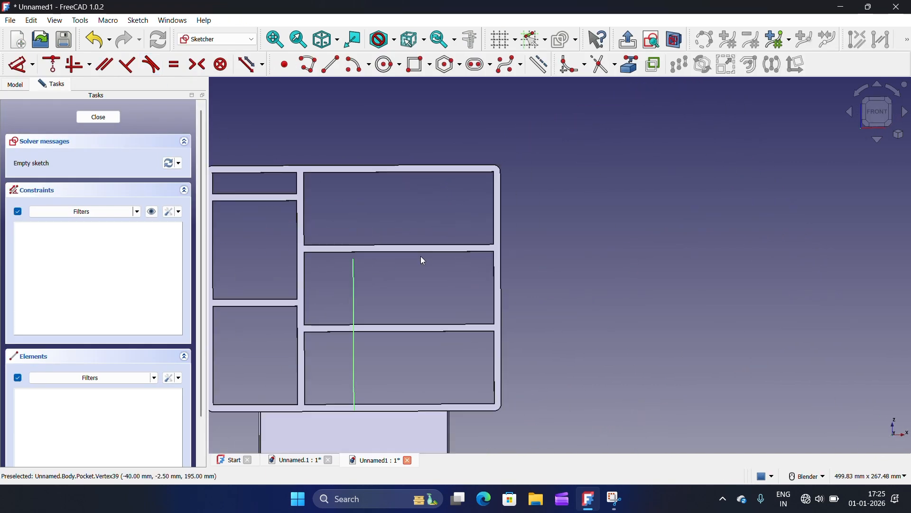
{"action": "scroll", "coordinate": [420, 256], "scroll_direction": "down", "scroll_amount": 1}
{"action": "scroll", "coordinate": [353, 197], "scroll_direction": "up", "scroll_amount": 4}
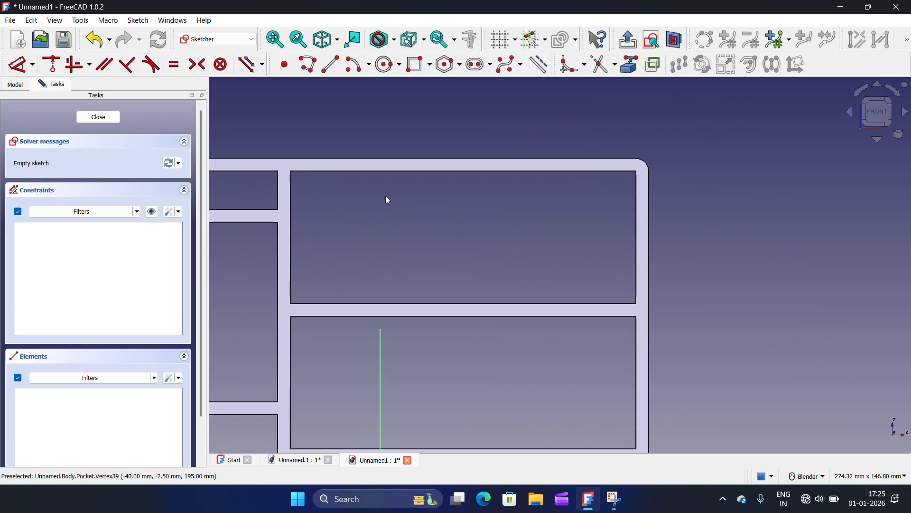
{"action": "scroll", "coordinate": [353, 197], "scroll_direction": "down", "scroll_amount": 2}
Project as external geometry the upper right opening's top edge, the lower right opening's bottom edge and the frame's outer top edge
{"action": "left_click", "coordinate": [631, 65]}
{"action": "scroll", "coordinate": [499, 202], "scroll_direction": "up", "scroll_amount": 5}
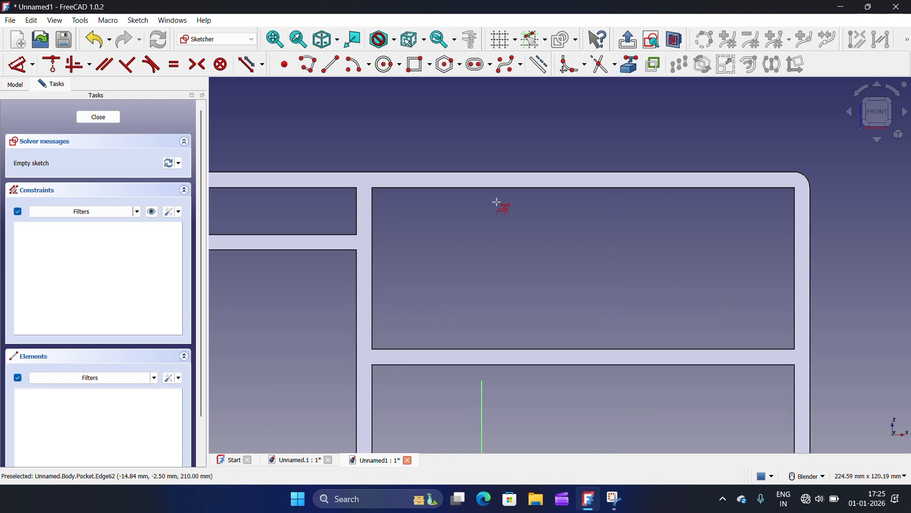
{"action": "scroll", "coordinate": [513, 180], "scroll_direction": "down", "scroll_amount": 1}
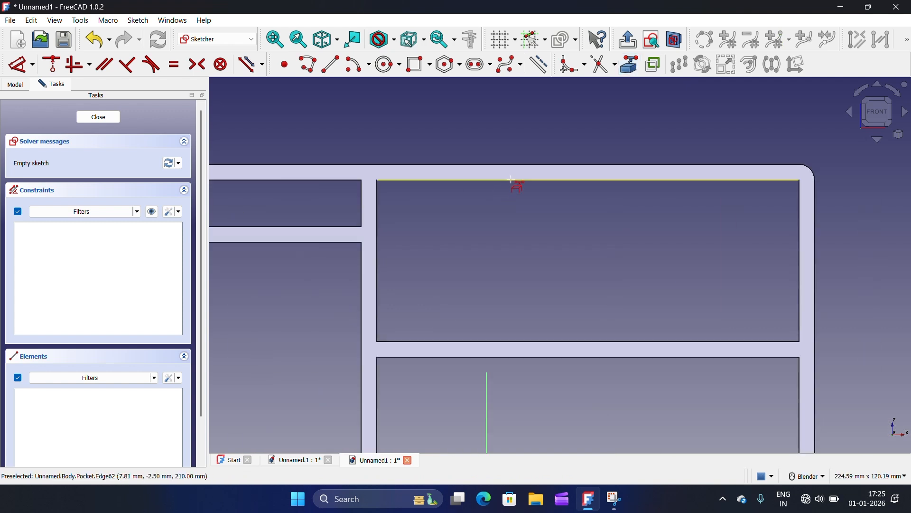
{"action": "left_click", "coordinate": [586, 181]}
{"action": "scroll", "coordinate": [577, 145], "scroll_direction": "down", "scroll_amount": 3}
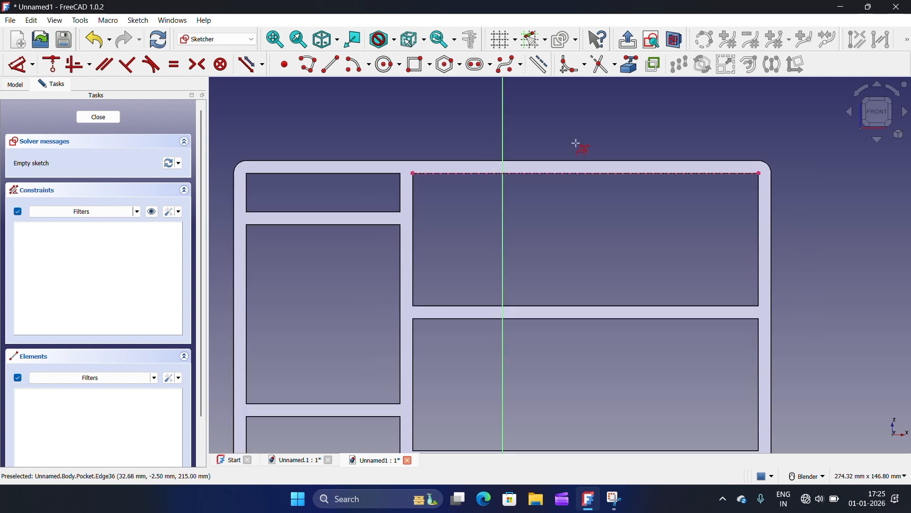
{"action": "scroll", "coordinate": [604, 312], "scroll_direction": "up", "scroll_amount": 4}
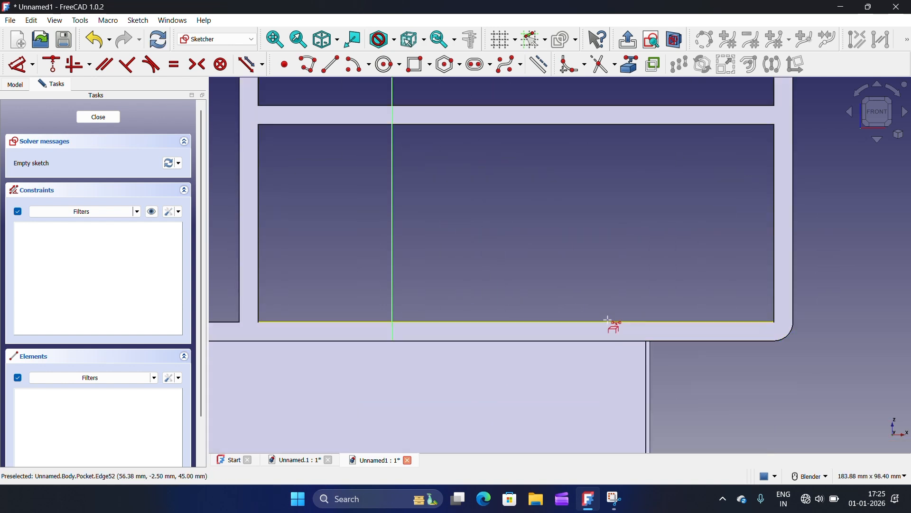
{"action": "scroll", "coordinate": [613, 339], "scroll_direction": "down", "scroll_amount": 4}
{"action": "scroll", "coordinate": [607, 138], "scroll_direction": "up", "scroll_amount": 3}
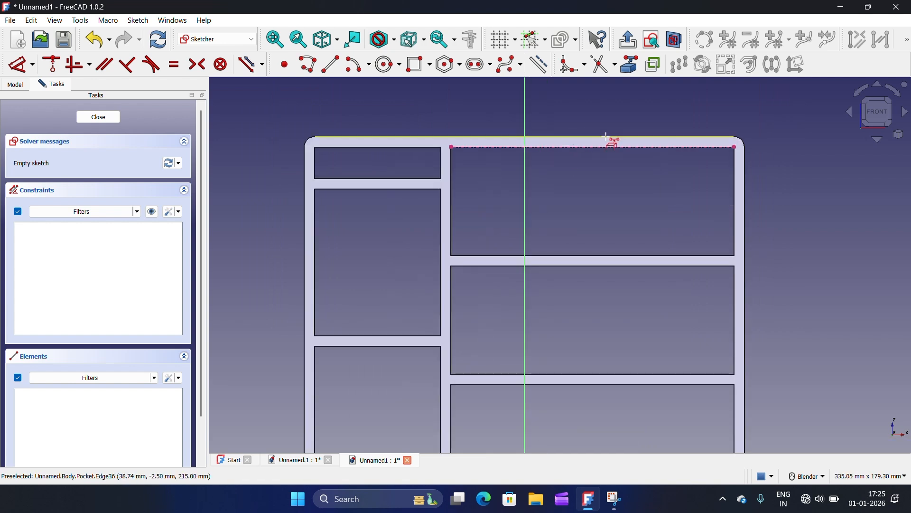
Draw a vertical line joining the midpoints of the right column's projected top and bottom edges, and convert it to construction geometry
{"action": "left_click", "coordinate": [331, 64]}
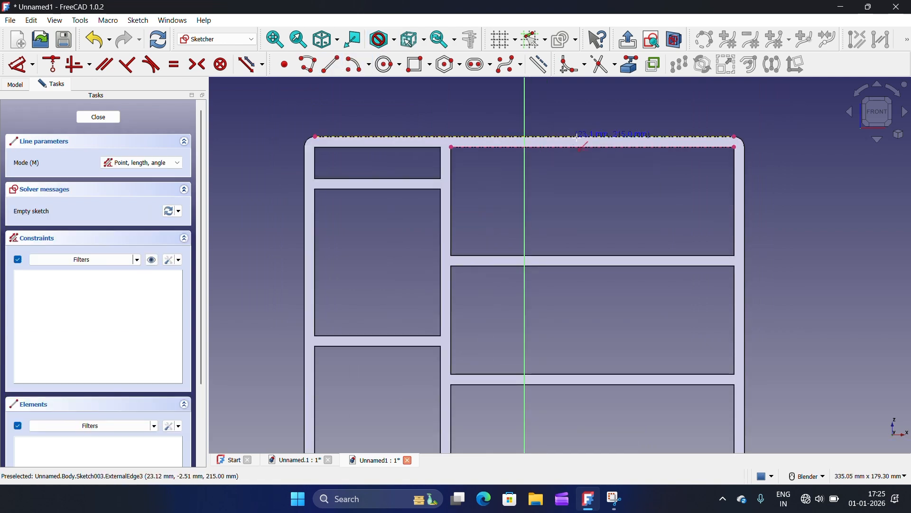
{"action": "left_click", "coordinate": [599, 147]}
{"action": "scroll", "coordinate": [603, 190], "scroll_direction": "down", "scroll_amount": 3}
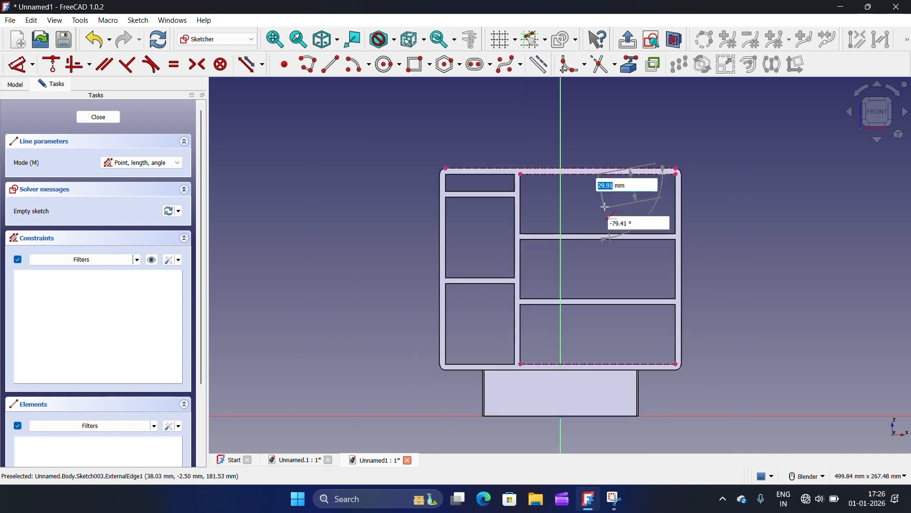
{"action": "scroll", "coordinate": [617, 314], "scroll_direction": "up", "scroll_amount": 3}
{"action": "left_click", "coordinate": [606, 314]}
{"action": "scroll", "coordinate": [607, 314], "scroll_direction": "down", "scroll_amount": 3}
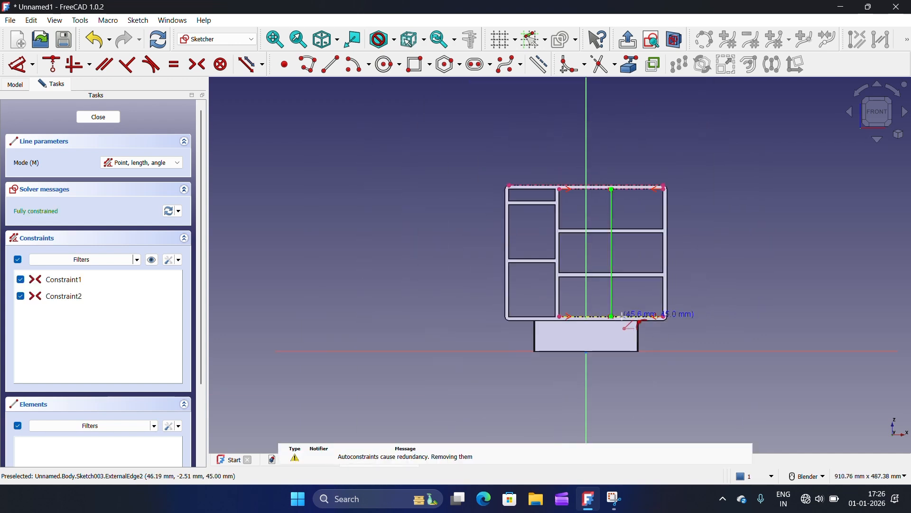
{"action": "scroll", "coordinate": [618, 185], "scroll_direction": "up", "scroll_amount": 6}
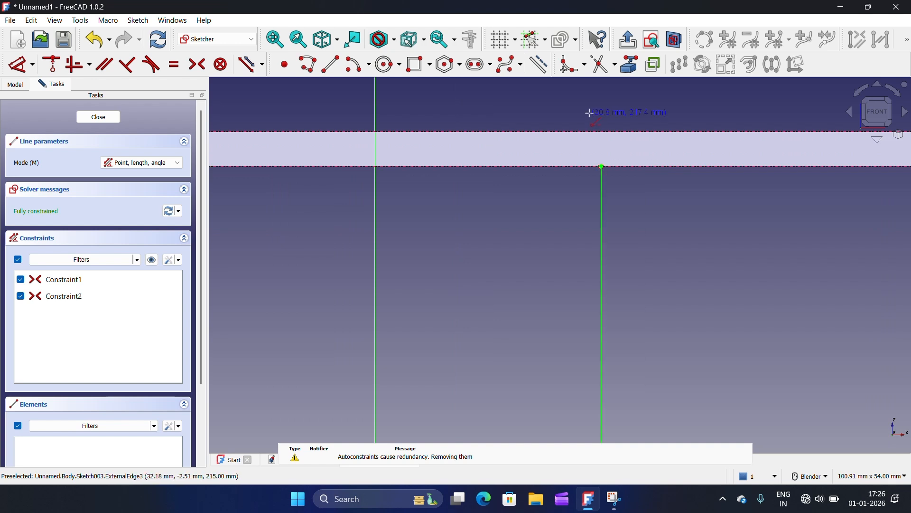
{"action": "key", "text": "Escape"}
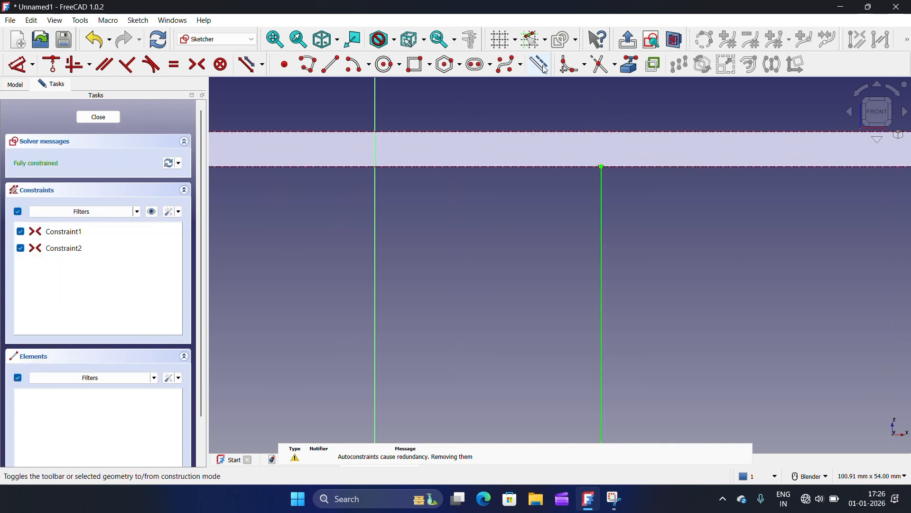
{"action": "left_click", "coordinate": [603, 211]}
{"action": "left_click", "coordinate": [539, 65]}
{"action": "scroll", "coordinate": [600, 145], "scroll_direction": "down", "scroll_amount": 2}
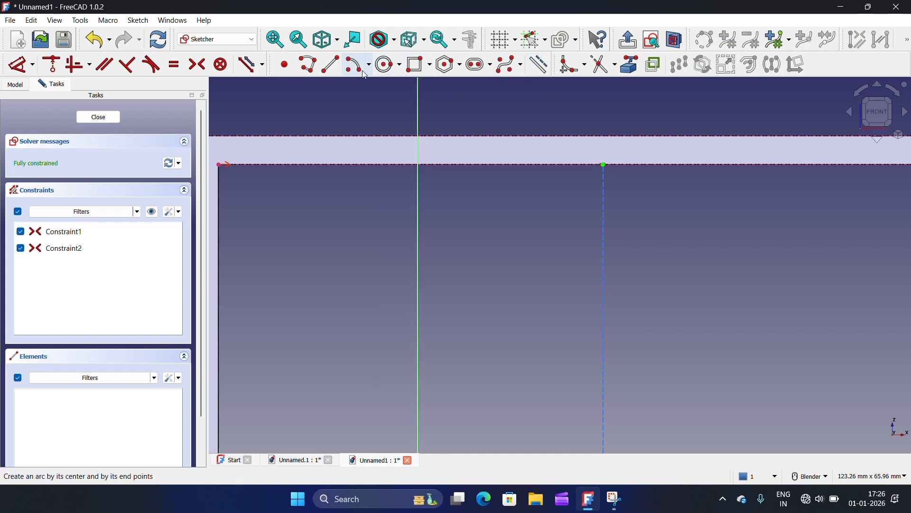
{"action": "left_click", "coordinate": [331, 64]}
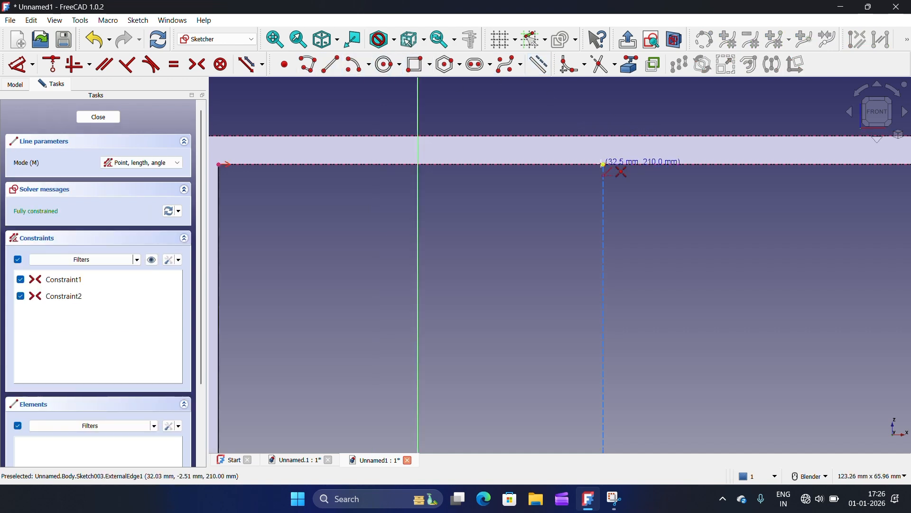
{"action": "left_click", "coordinate": [603, 164]}
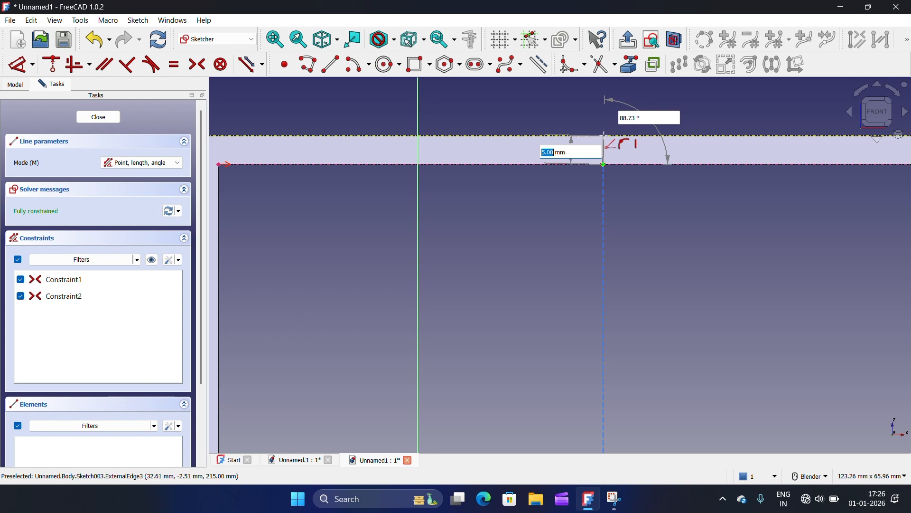
{"action": "key", "text": "Escape"}
{"action": "scroll", "coordinate": [616, 118], "scroll_direction": "down", "scroll_amount": 2}
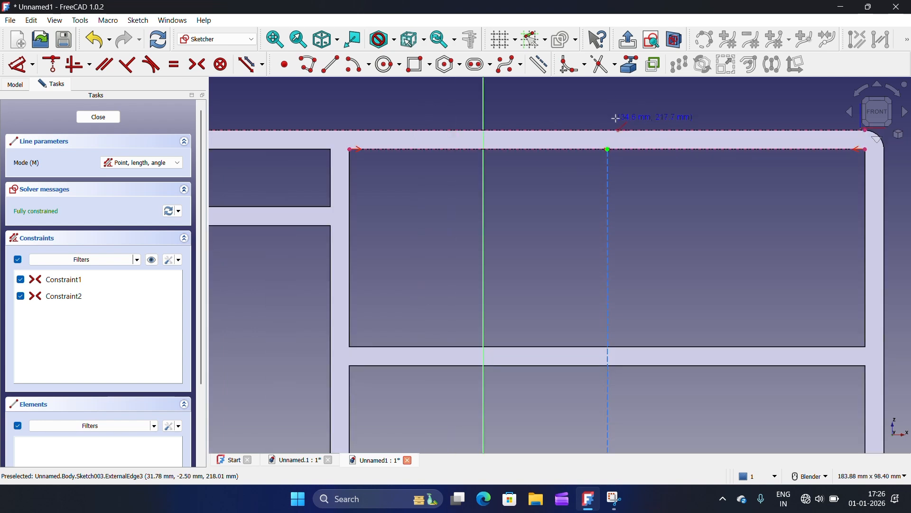
{"action": "key", "text": "Escape"}
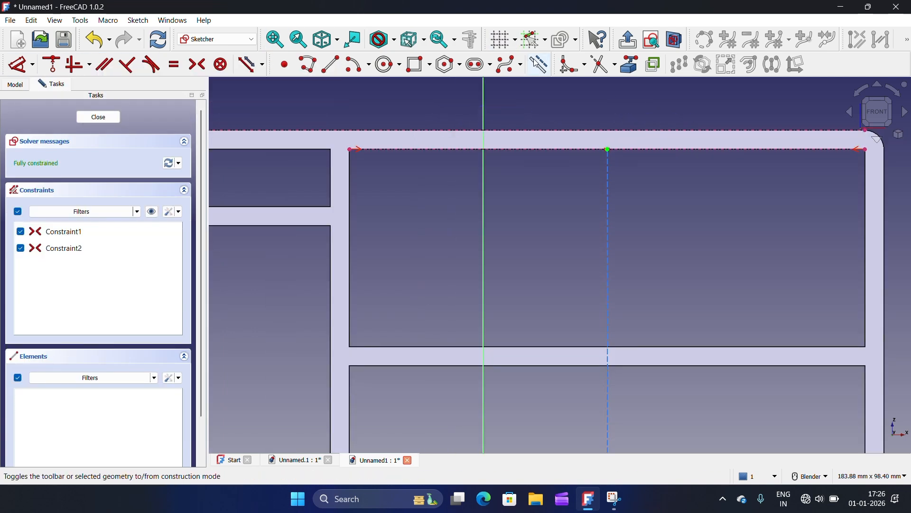
Draw a horizontal construction line about 68 mm long in the frame's top band, above the upper right opening's left half
{"action": "left_click", "coordinate": [330, 66]}
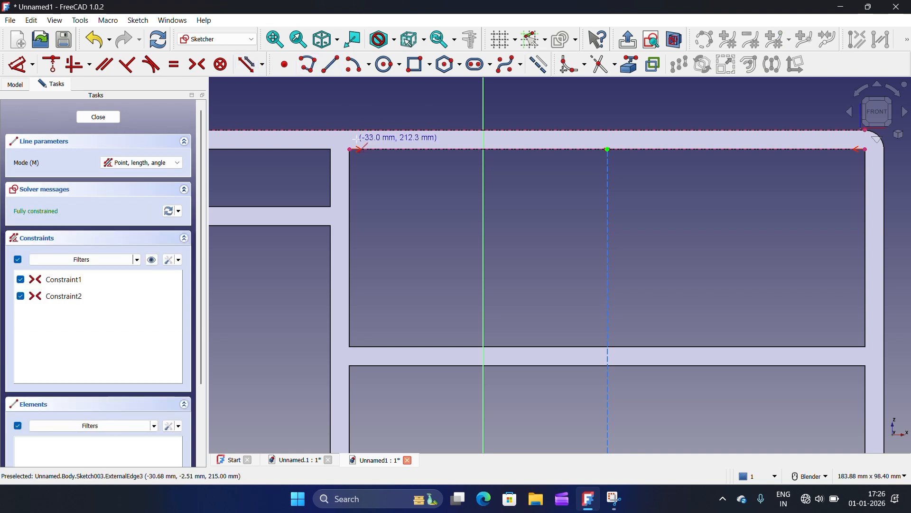
{"action": "left_click", "coordinate": [351, 144]}
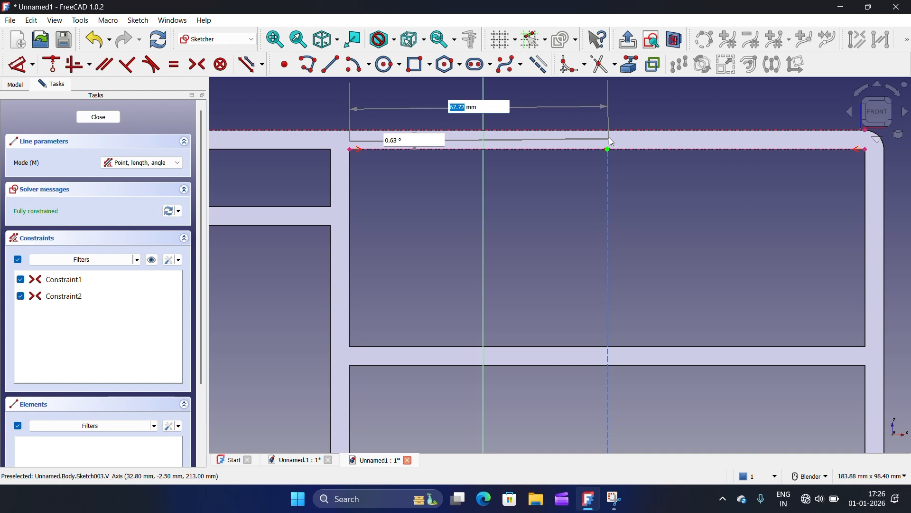
{"action": "left_click", "coordinate": [609, 139]}
Constrain the horizontal construction line to 2.5 mm above the upper right opening's top edge
{"action": "scroll", "coordinate": [609, 142], "scroll_direction": "up", "scroll_amount": 5}
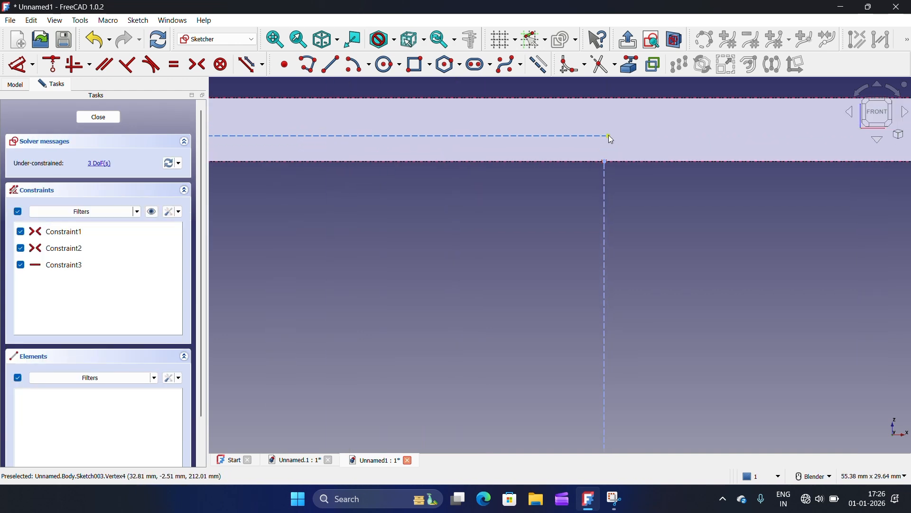
{"action": "left_click", "coordinate": [609, 136]}
{"action": "left_click", "coordinate": [604, 161]}
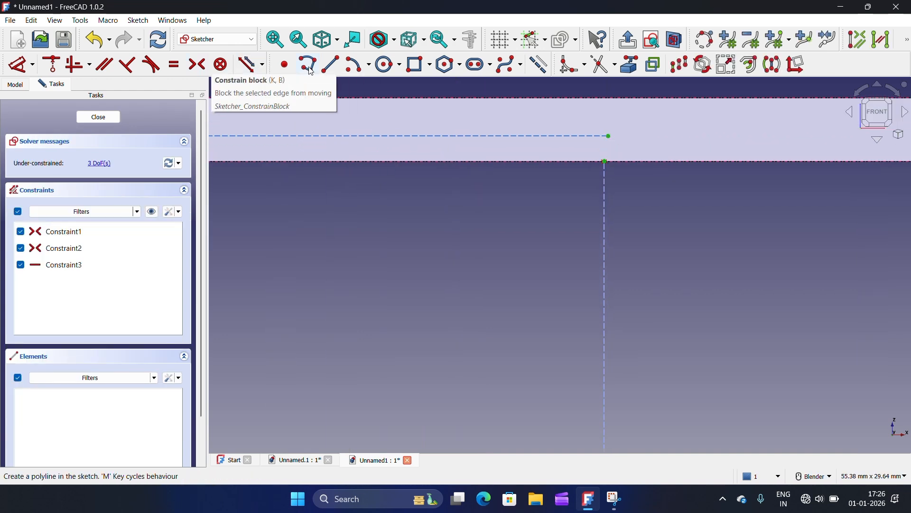
{"action": "left_click", "coordinate": [19, 65]}
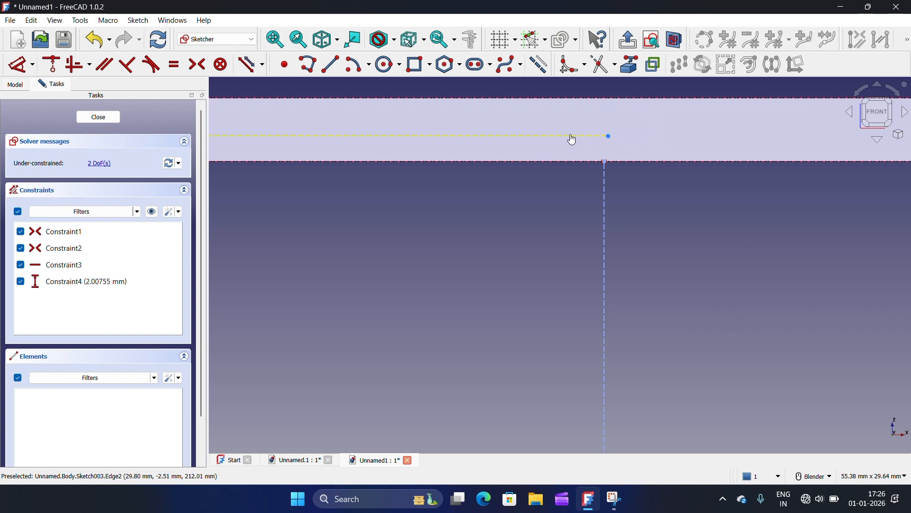
{"action": "left_click", "coordinate": [659, 142]}
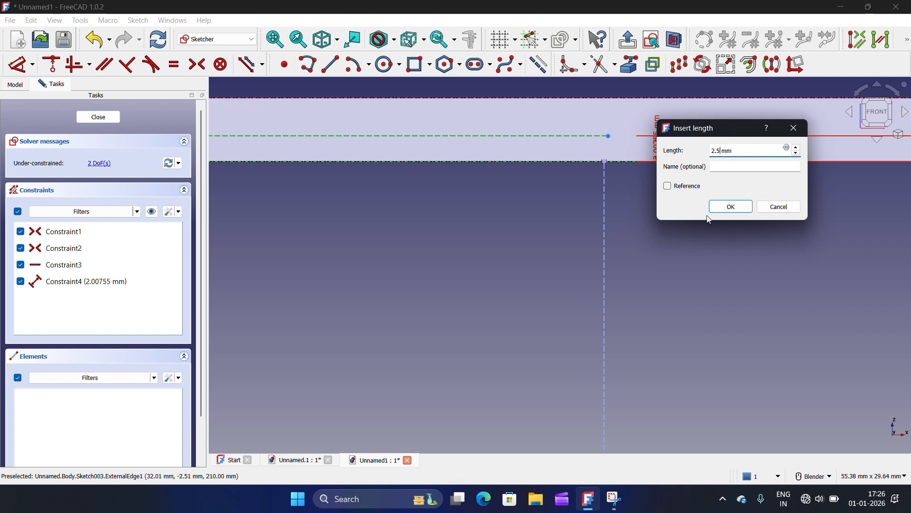
{"action": "left_click", "coordinate": [733, 208]}
Draw a row of eight small circles centered on the horizontal construction line, starting near its left end
{"action": "scroll", "coordinate": [631, 219], "scroll_direction": "down", "scroll_amount": 5}
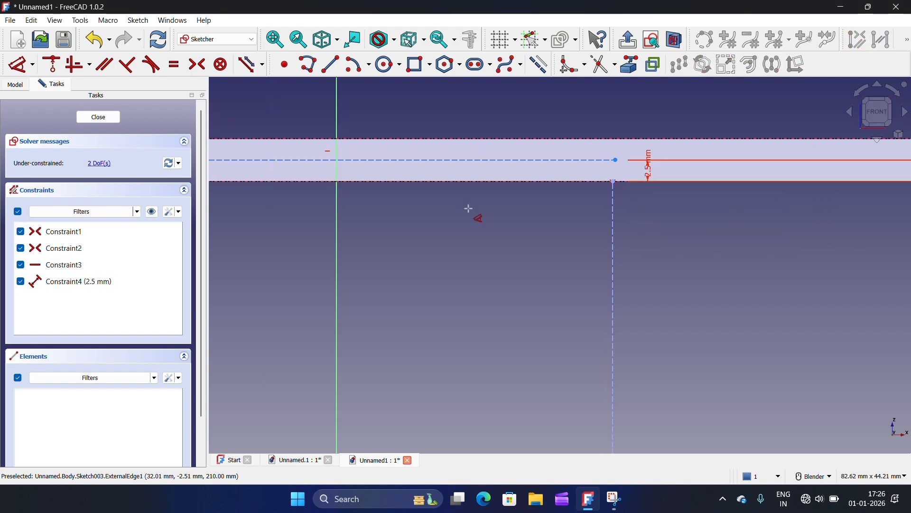
{"action": "scroll", "coordinate": [469, 200], "scroll_direction": "down", "scroll_amount": 3}
{"action": "scroll", "coordinate": [422, 190], "scroll_direction": "up", "scroll_amount": 3}
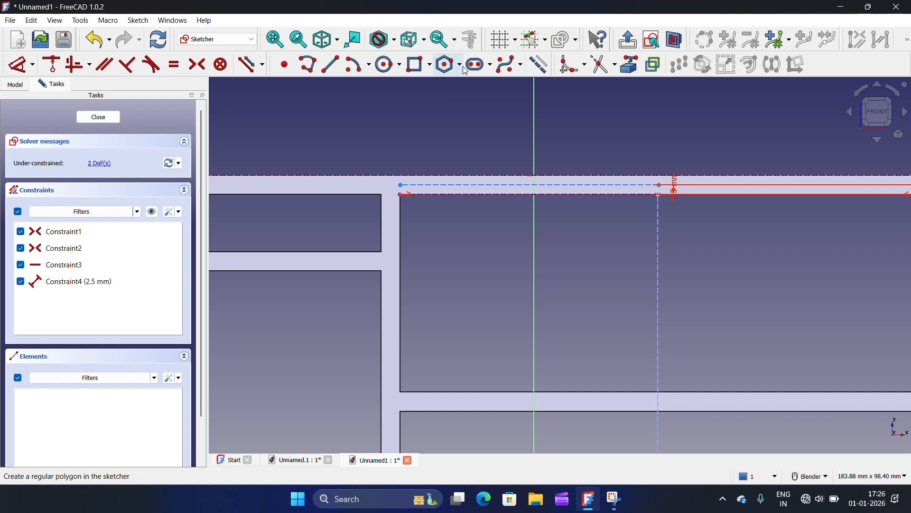
{"action": "left_click", "coordinate": [388, 64]}
{"action": "scroll", "coordinate": [408, 199], "scroll_direction": "up", "scroll_amount": 5}
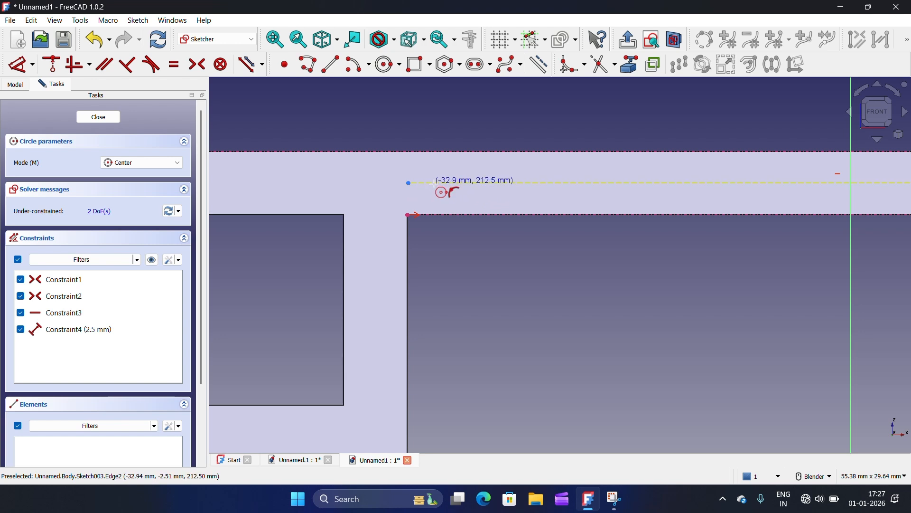
{"action": "scroll", "coordinate": [435, 183], "scroll_direction": "down", "scroll_amount": 5}
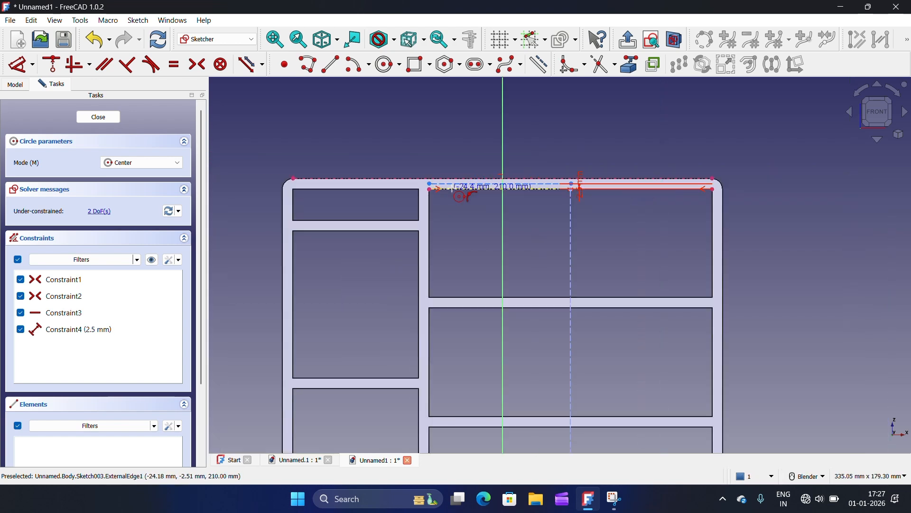
{"action": "scroll", "coordinate": [459, 196], "scroll_direction": "up", "scroll_amount": 5}
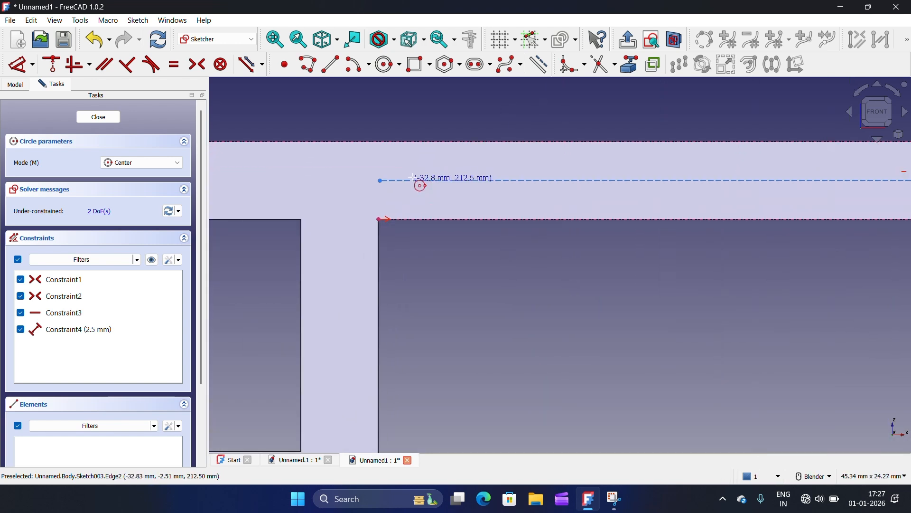
{"action": "left_click", "coordinate": [412, 181]}
{"action": "left_click", "coordinate": [427, 196]}
{"action": "left_click", "coordinate": [473, 181]}
{"action": "left_click", "coordinate": [481, 199]}
{"action": "left_click", "coordinate": [532, 180]}
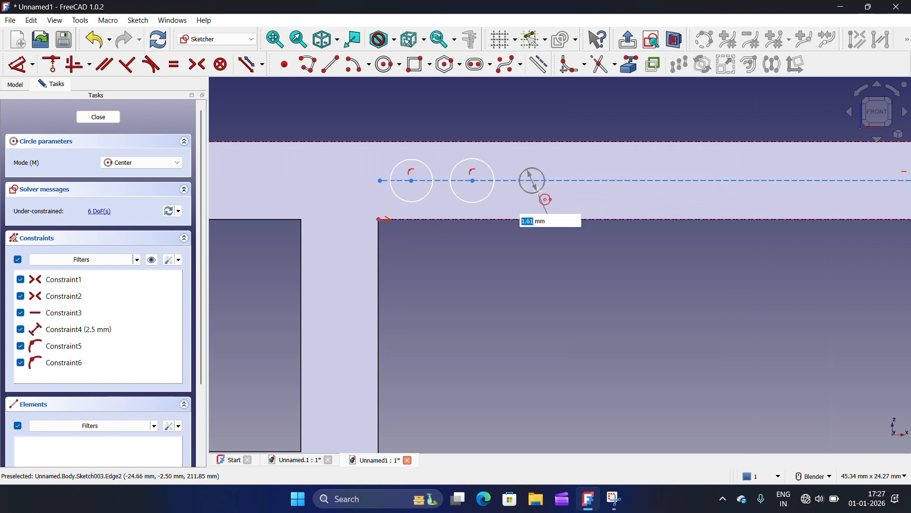
{"action": "left_click", "coordinate": [547, 196]}
{"action": "left_click", "coordinate": [580, 181]}
{"action": "left_click", "coordinate": [593, 196]}
{"action": "left_click", "coordinate": [640, 180]}
{"action": "left_click", "coordinate": [656, 198]}
{"action": "left_click", "coordinate": [709, 180]}
{"action": "left_click", "coordinate": [722, 194]}
{"action": "left_click", "coordinate": [763, 180]}
{"action": "left_click", "coordinate": [773, 194]}
{"action": "left_click", "coordinate": [800, 180]}
{"action": "left_click", "coordinate": [810, 193]}
{"action": "scroll", "coordinate": [673, 190], "scroll_direction": "down", "scroll_amount": 3}
{"action": "right_click", "coordinate": [540, 201]}
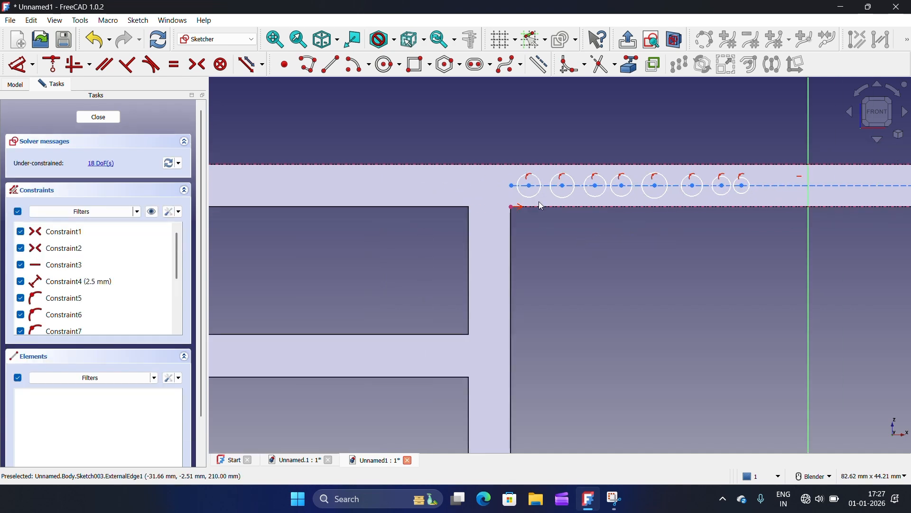
Add a diameter constraint to the leftmost circle and set it to 2 mm
{"action": "left_click", "coordinate": [22, 64]}
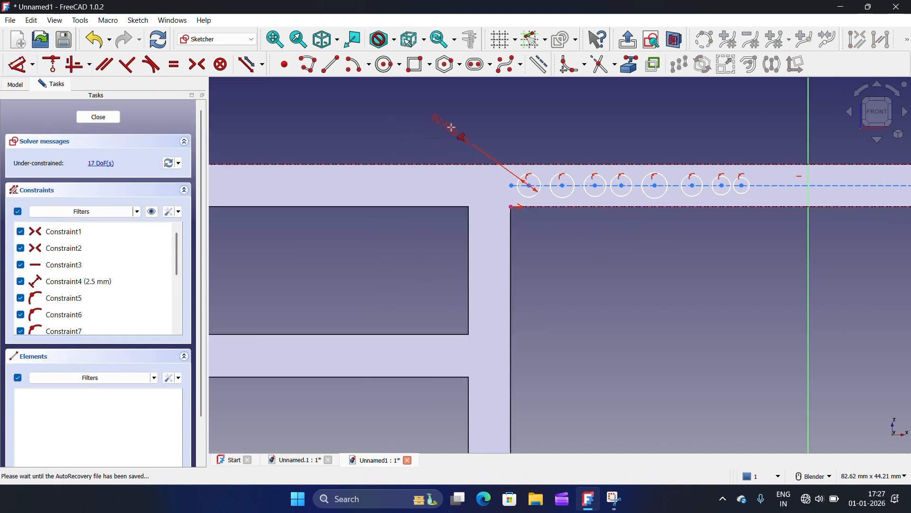
{"action": "left_click", "coordinate": [454, 132]}
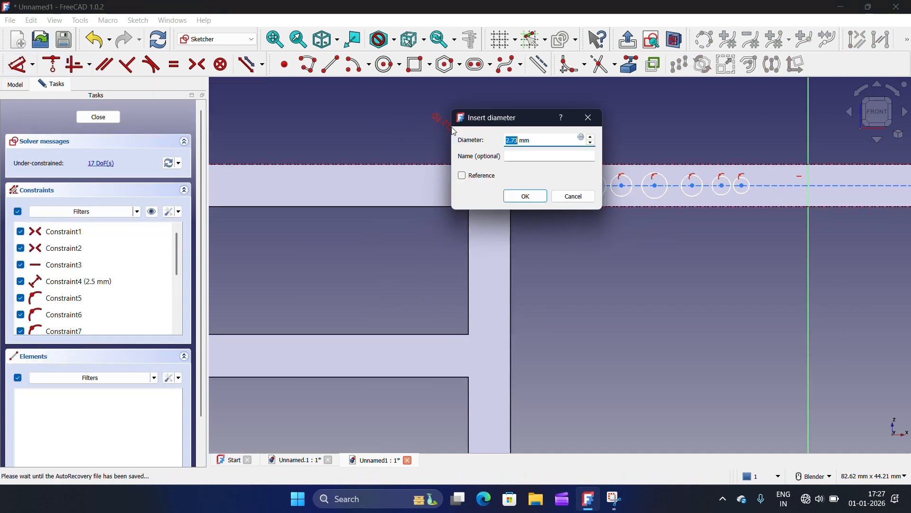
{"action": "left_click", "coordinate": [524, 195]}
{"action": "scroll", "coordinate": [516, 149], "scroll_direction": "up", "scroll_amount": 2}
{"action": "left_click", "coordinate": [404, 100]}
{"action": "right_click", "coordinate": [404, 99]}
{"action": "left_click", "coordinate": [416, 114]}
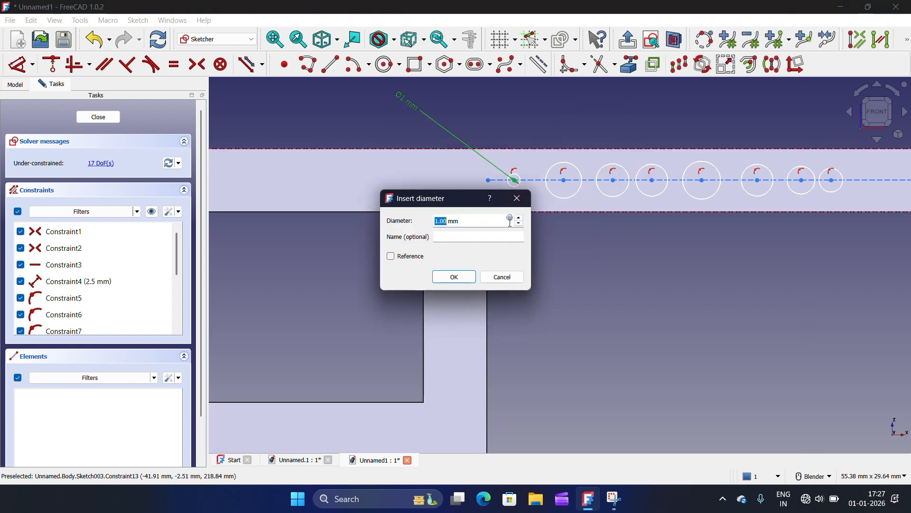
{"action": "left_click", "coordinate": [450, 280]}
Try to apply an equal constraint to the eight circles with the diameter dimension still selected, and clear the selection
{"action": "scroll", "coordinate": [545, 218], "scroll_direction": "up", "scroll_amount": 5}
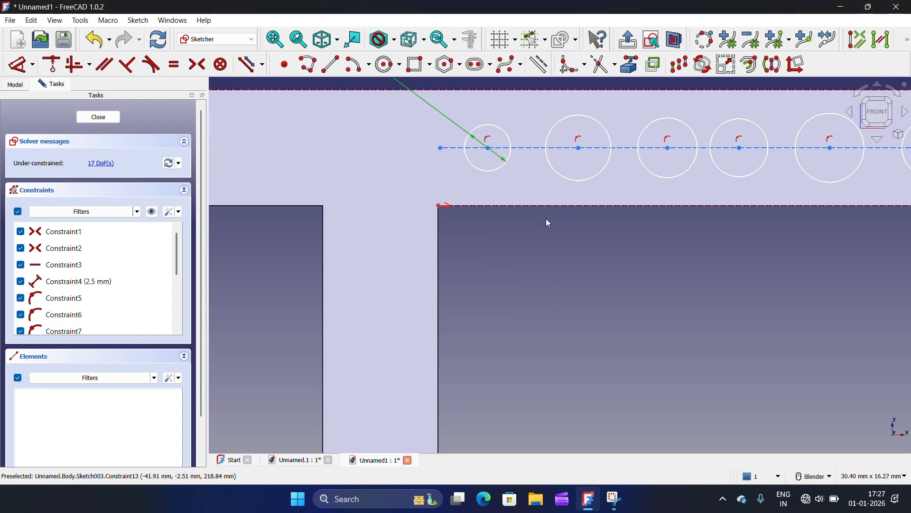
{"action": "left_click", "coordinate": [561, 176]}
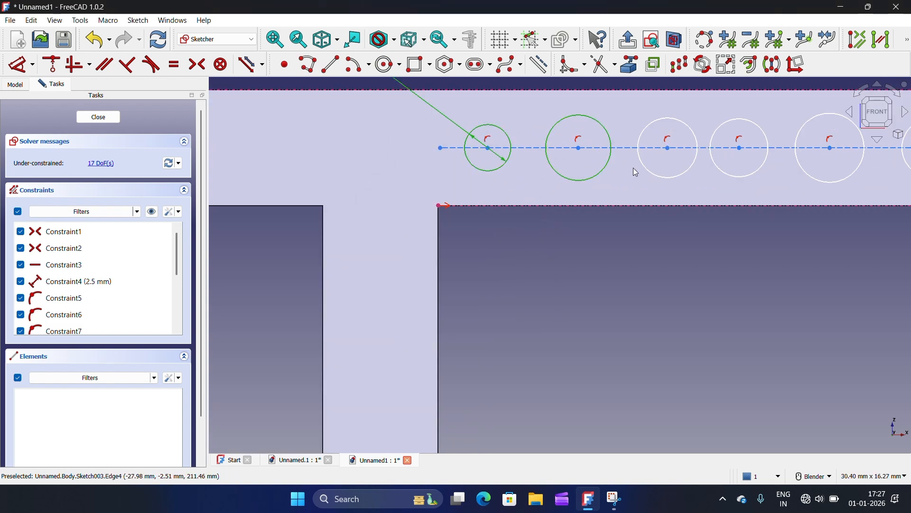
{"action": "left_click", "coordinate": [647, 169]}
{"action": "left_click", "coordinate": [761, 174]}
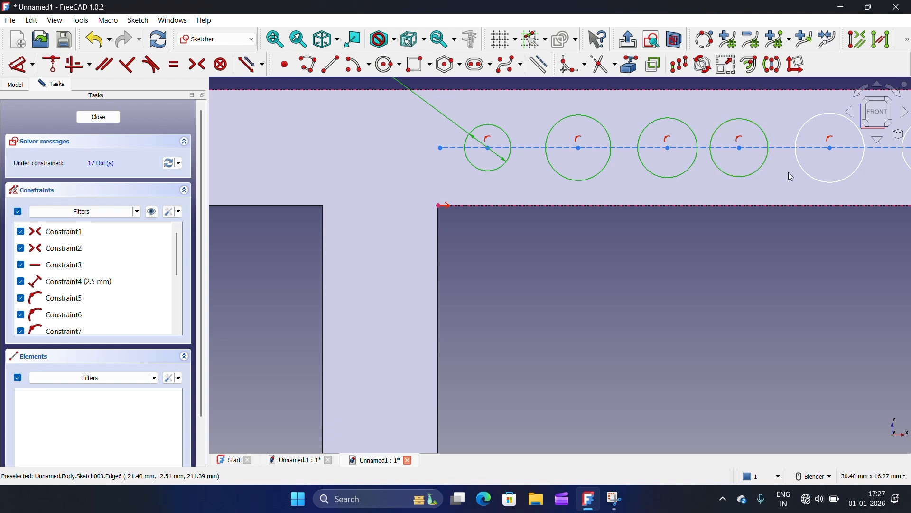
{"action": "left_click", "coordinate": [801, 170]}
{"action": "scroll", "coordinate": [659, 221], "scroll_direction": "down", "scroll_amount": 3}
{"action": "scroll", "coordinate": [846, 198], "scroll_direction": "up", "scroll_amount": 3}
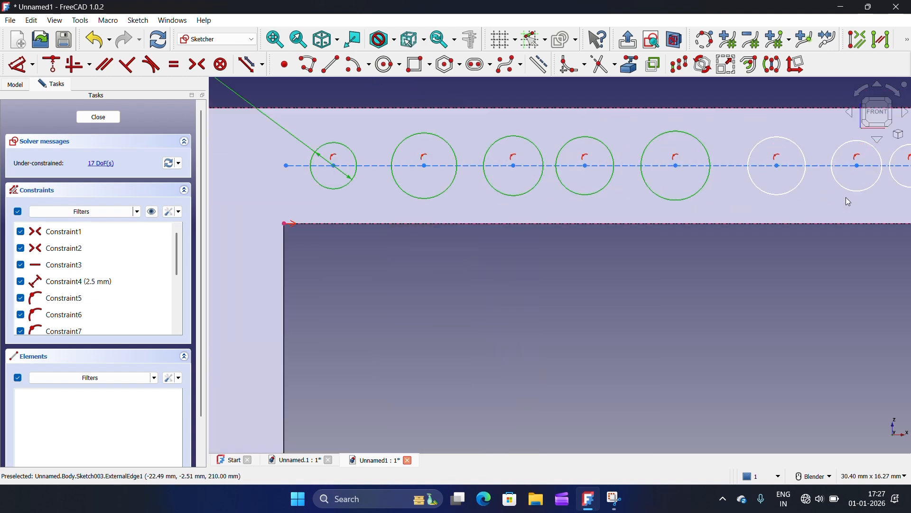
{"action": "left_click", "coordinate": [790, 195]}
{"action": "left_click", "coordinate": [854, 187]}
{"action": "scroll", "coordinate": [826, 197], "scroll_direction": "down", "scroll_amount": 3}
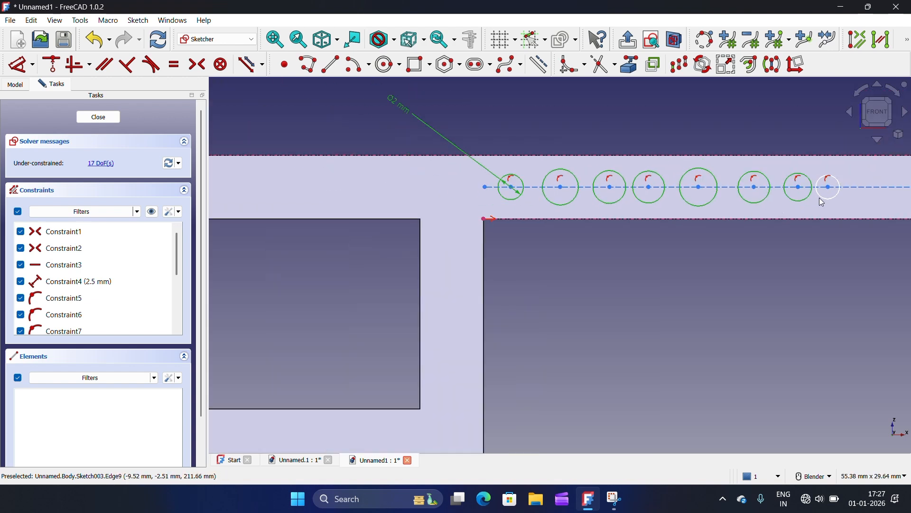
{"action": "scroll", "coordinate": [830, 199], "scroll_direction": "up", "scroll_amount": 3}
{"action": "left_click", "coordinate": [822, 195]}
{"action": "scroll", "coordinate": [784, 225], "scroll_direction": "down", "scroll_amount": 2}
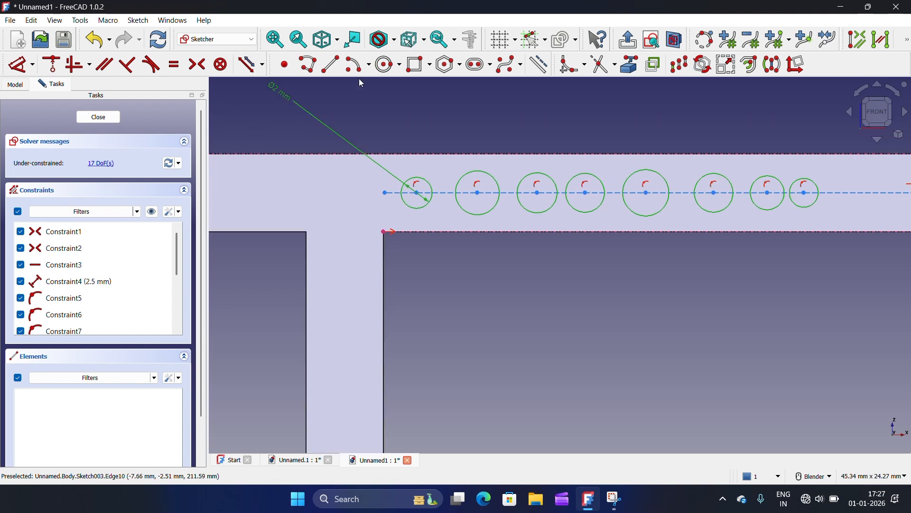
{"action": "left_click", "coordinate": [175, 65]}
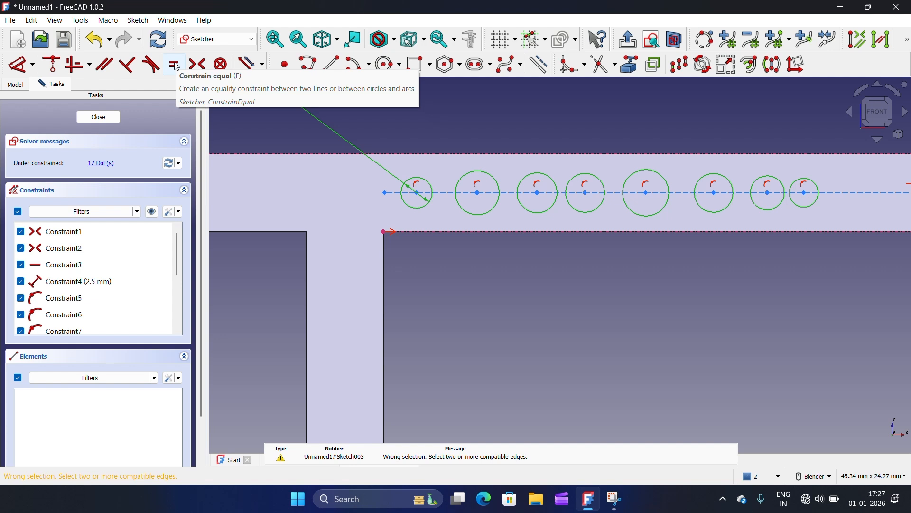
{"action": "left_click", "coordinate": [175, 65]}
{"action": "left_click", "coordinate": [451, 252]}
Constrain all eight circles on the construction line to be equal in size to the leftmost one
{"action": "scroll", "coordinate": [430, 209], "scroll_direction": "up", "scroll_amount": 2}
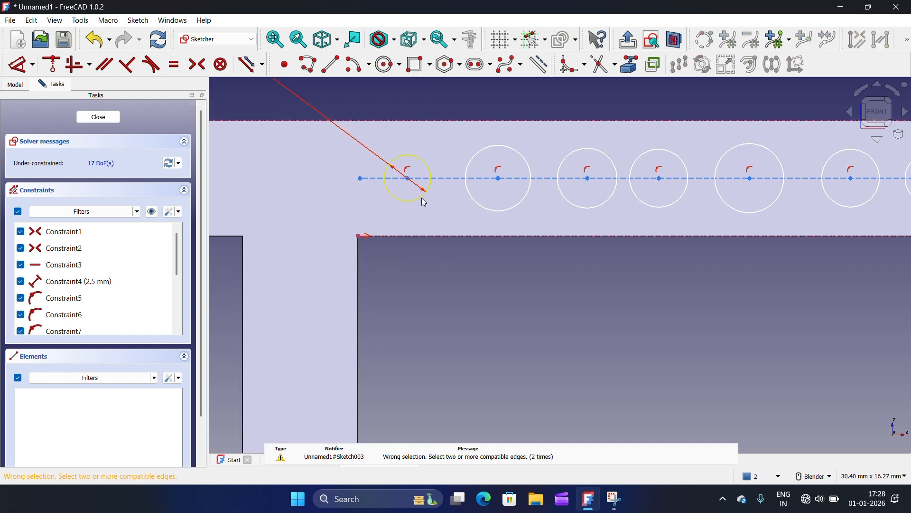
{"action": "left_click", "coordinate": [424, 200]}
{"action": "left_click", "coordinate": [487, 212]}
{"action": "left_click", "coordinate": [586, 209]}
{"action": "left_click", "coordinate": [663, 209]}
{"action": "left_click", "coordinate": [736, 211]}
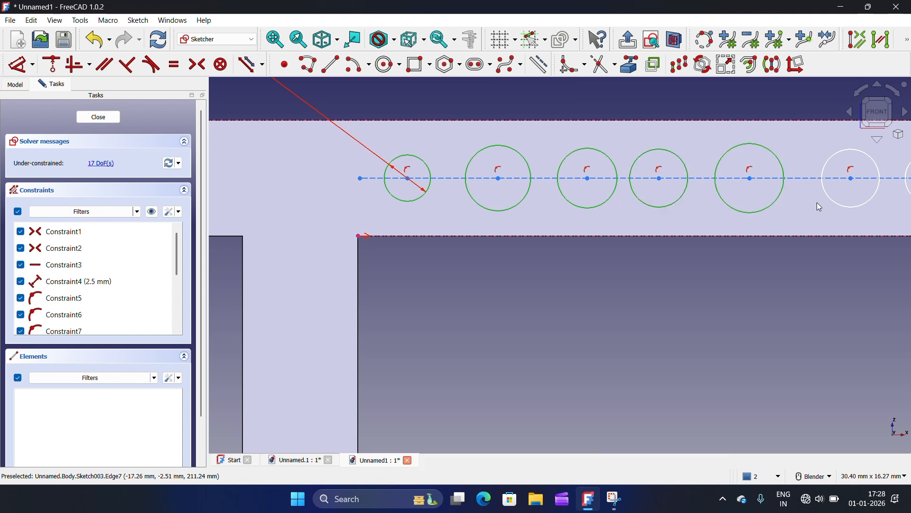
{"action": "left_click", "coordinate": [830, 198]}
{"action": "scroll", "coordinate": [683, 221], "scroll_direction": "down", "scroll_amount": 3}
{"action": "scroll", "coordinate": [829, 210], "scroll_direction": "up", "scroll_amount": 1}
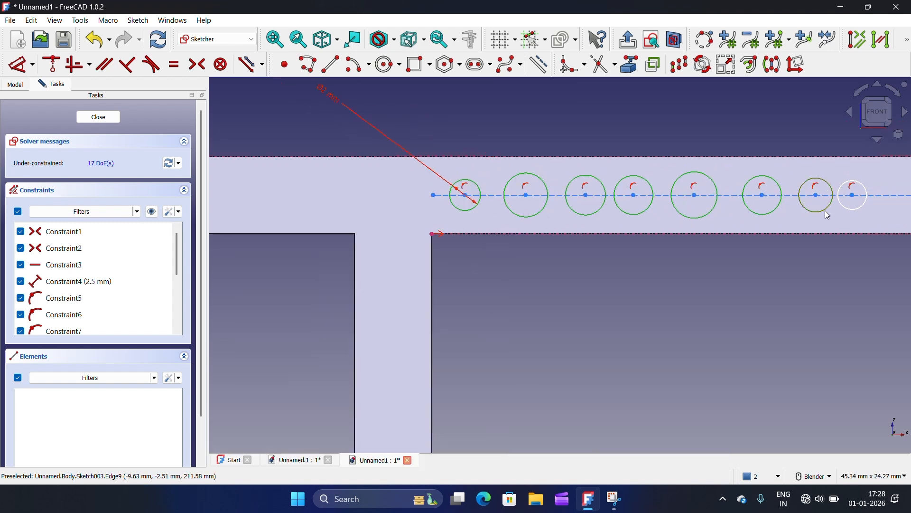
{"action": "left_click", "coordinate": [848, 214]}
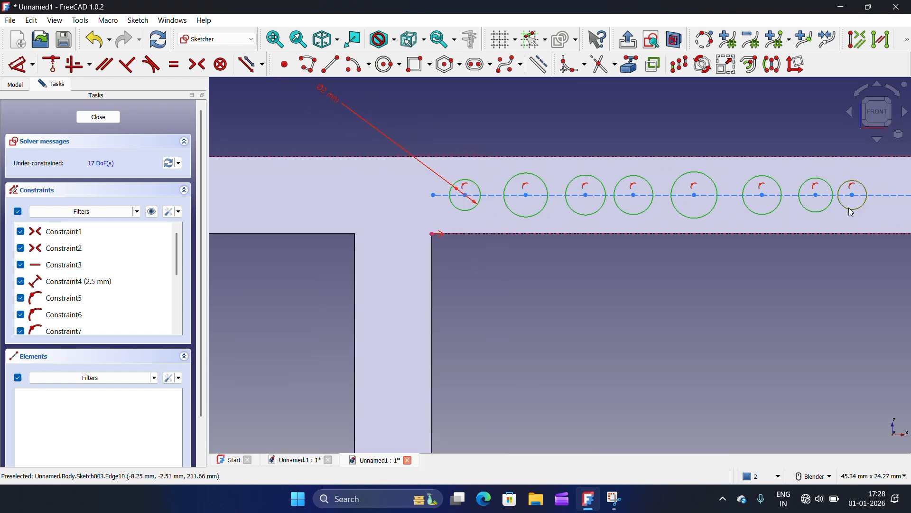
{"action": "left_click", "coordinate": [179, 67]}
Reposition the first, fourth and fifth circles along the construction line to space the row more evenly
{"action": "scroll", "coordinate": [372, 176], "scroll_direction": "down", "scroll_amount": 1}
{"action": "scroll", "coordinate": [327, 140], "scroll_direction": "up", "scroll_amount": 3}
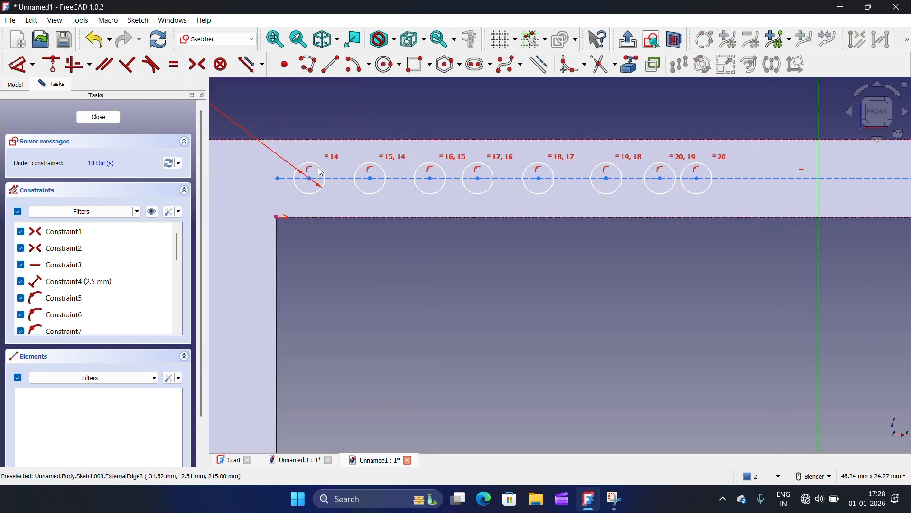
{"action": "left_click_drag", "start_coordinate": [306, 179], "coordinate": [406, 175]}
{"action": "left_click", "coordinate": [396, 178]}
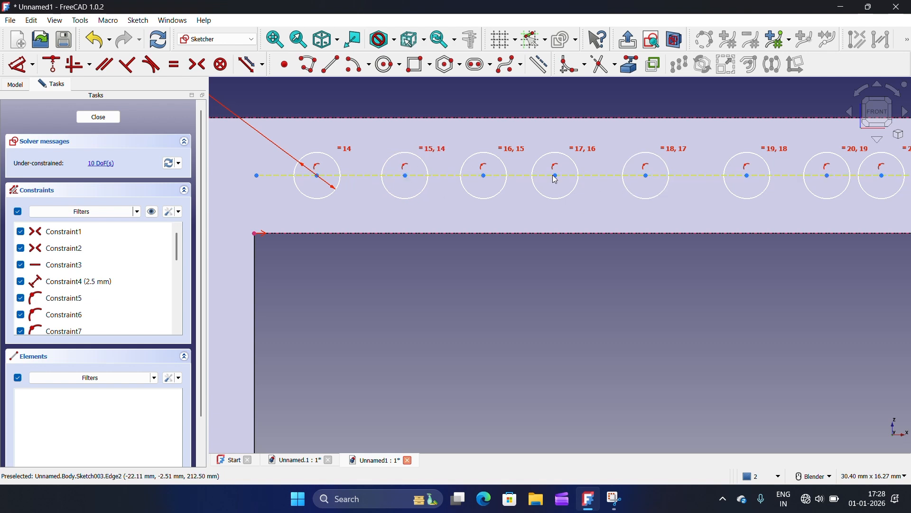
{"action": "left_click_drag", "start_coordinate": [556, 176], "coordinate": [566, 175]}
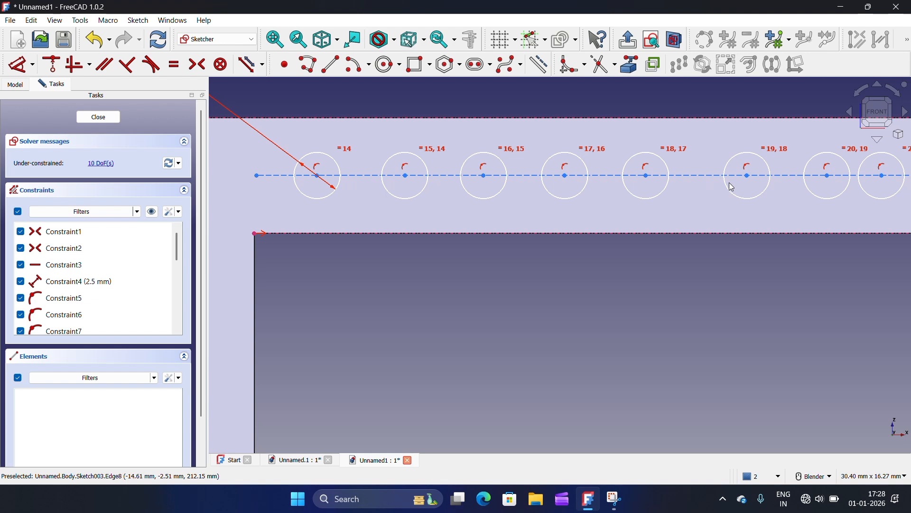
{"action": "scroll", "coordinate": [733, 188], "scroll_direction": "down", "scroll_amount": 4}
{"action": "scroll", "coordinate": [553, 221], "scroll_direction": "up", "scroll_amount": 2}
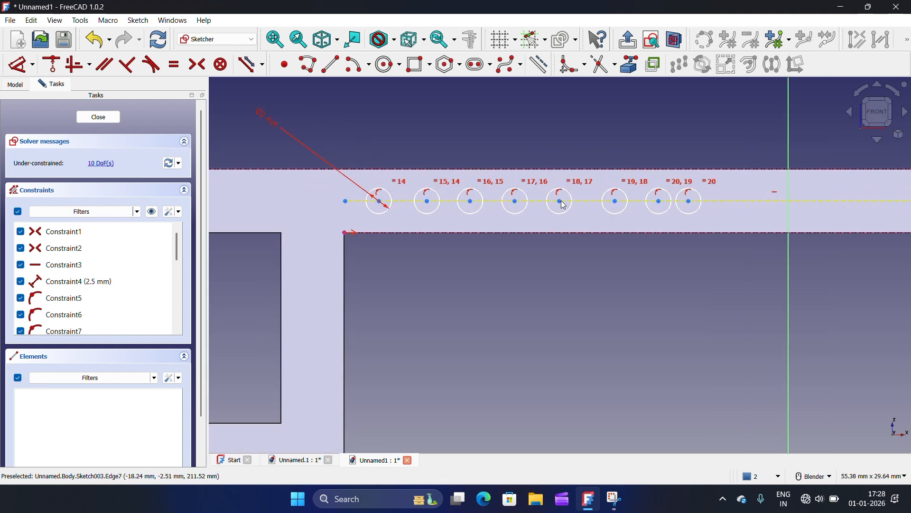
{"action": "left_click_drag", "start_coordinate": [564, 205], "coordinate": [569, 204]}
Constrain the horizontal distance between the centres of the first and second circles to 4 mm
{"action": "scroll", "coordinate": [384, 201], "scroll_direction": "up", "scroll_amount": 3}
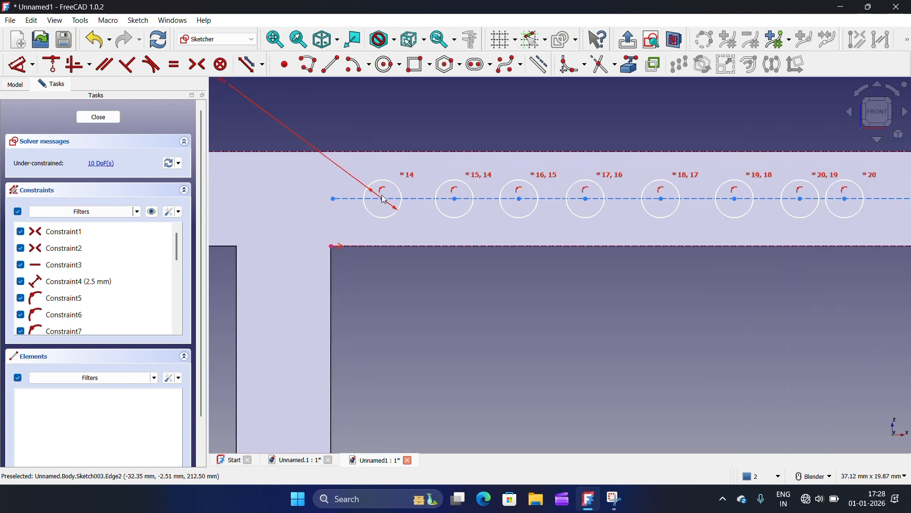
{"action": "left_click", "coordinate": [384, 199]}
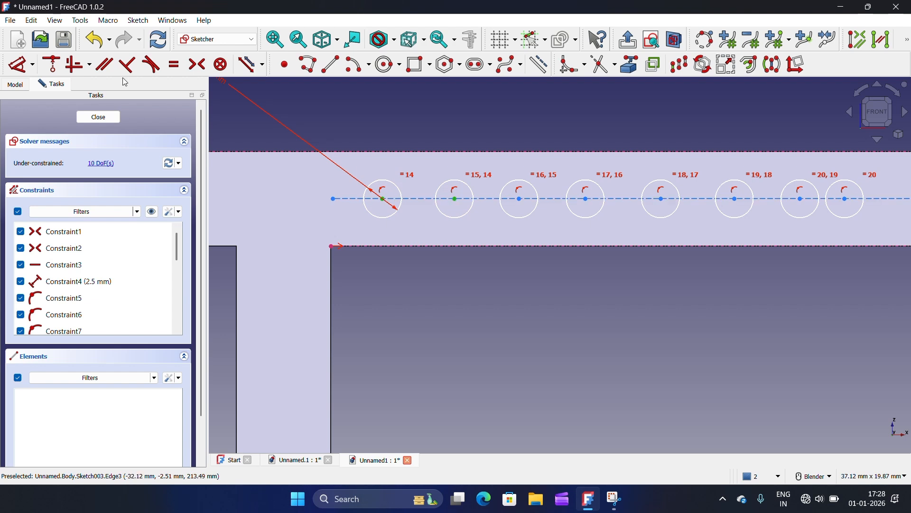
{"action": "left_click", "coordinate": [250, 64]}
{"action": "left_click", "coordinate": [367, 117]}
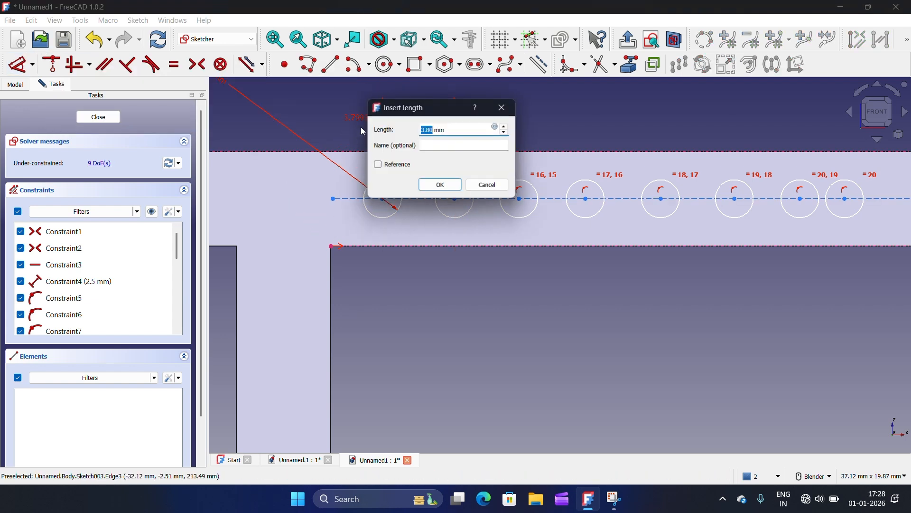
{"action": "type", "text": "5"}
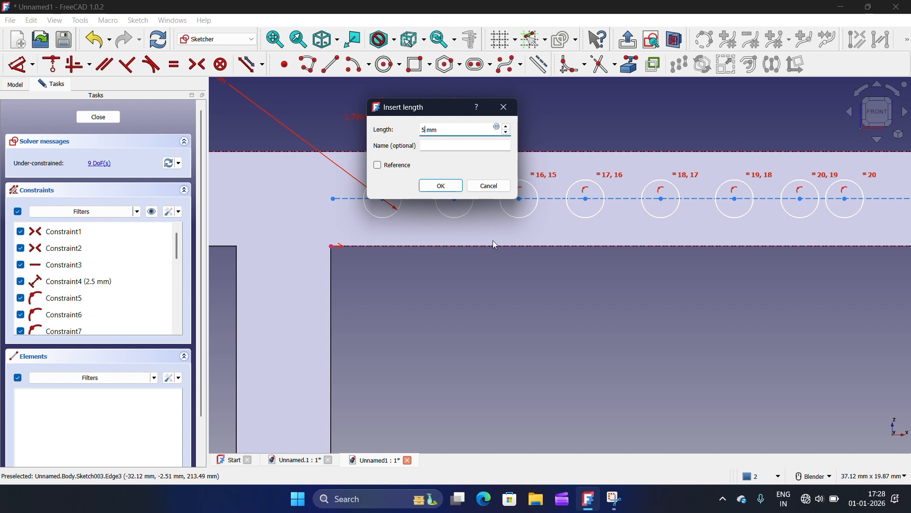
{"action": "key", "text": "BackSpace"}
{"action": "type", "text": "4"}
{"action": "left_click", "coordinate": [442, 186]}
Dimension the centre spacing between the second and third circles as 4 mm
{"action": "scroll", "coordinate": [442, 211], "scroll_direction": "up", "scroll_amount": 2}
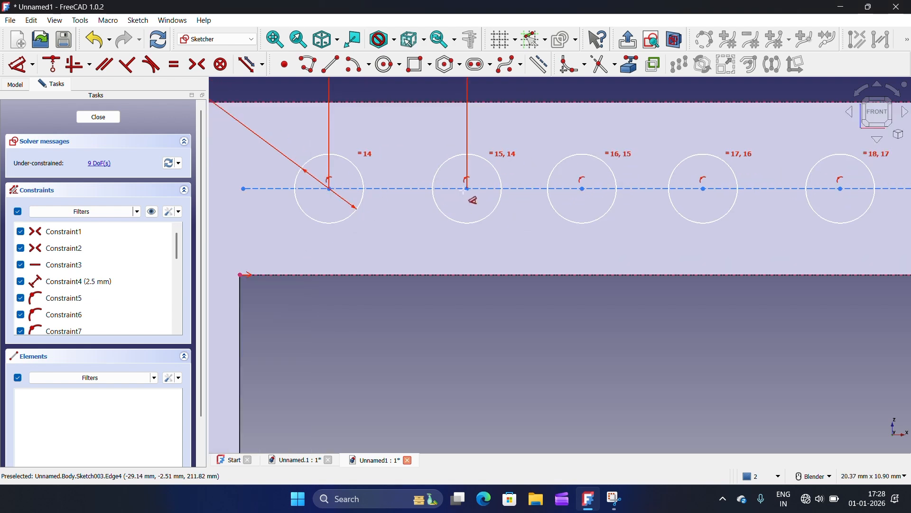
{"action": "left_click", "coordinate": [467, 188]}
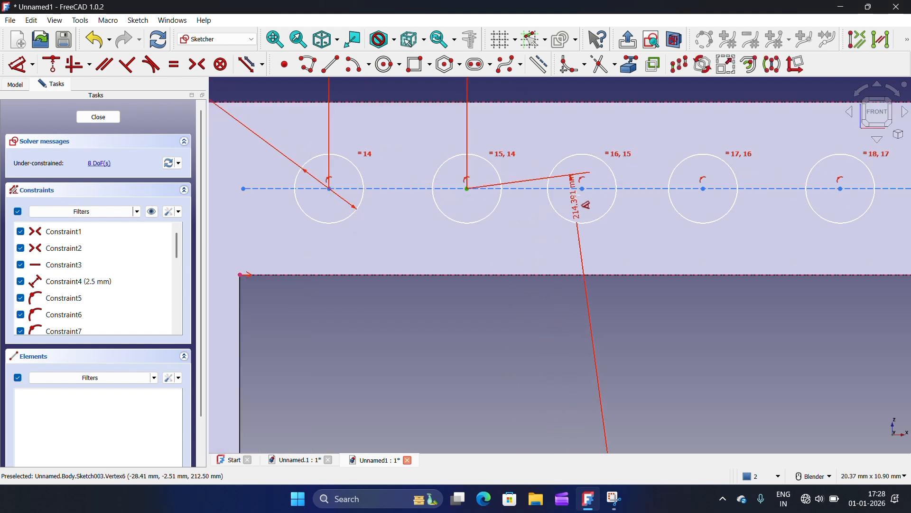
{"action": "left_click", "coordinate": [584, 188]}
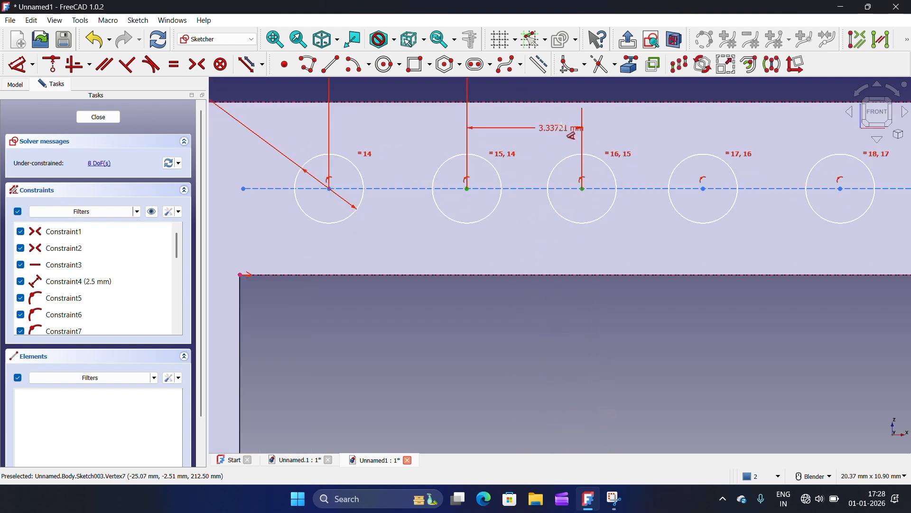
{"action": "left_click", "coordinate": [564, 125]}
{"action": "left_click", "coordinate": [641, 195]}
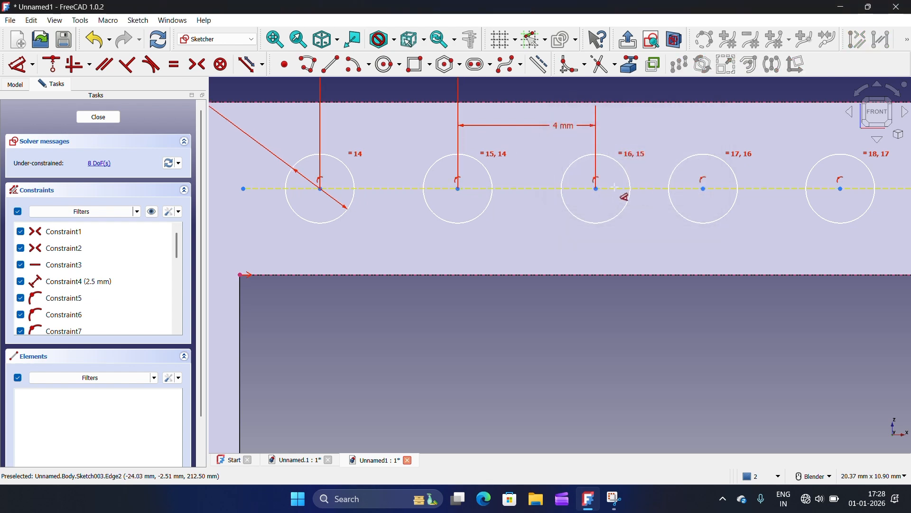
Constrain the horizontal distance from the construction line's left endpoint to the first circle's centre to 2 mm
{"action": "scroll", "coordinate": [517, 301], "scroll_direction": "down", "scroll_amount": 2}
{"action": "scroll", "coordinate": [343, 224], "scroll_direction": "up", "scroll_amount": 2}
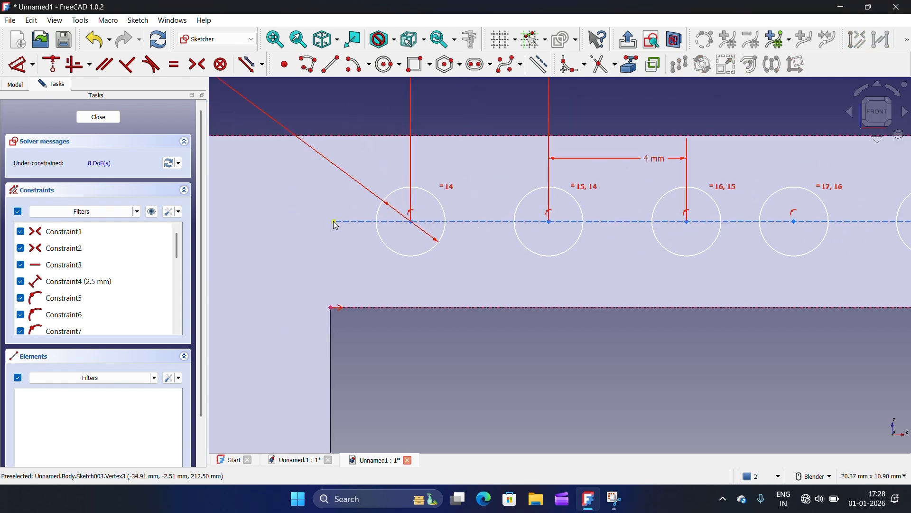
{"action": "key", "text": "d"}
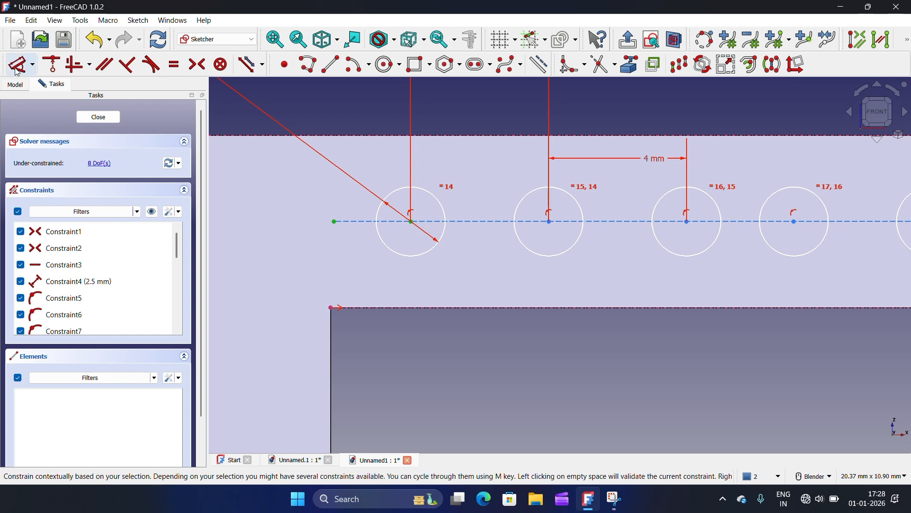
{"action": "left_click", "coordinate": [412, 222]}
{"action": "left_click", "coordinate": [378, 337]}
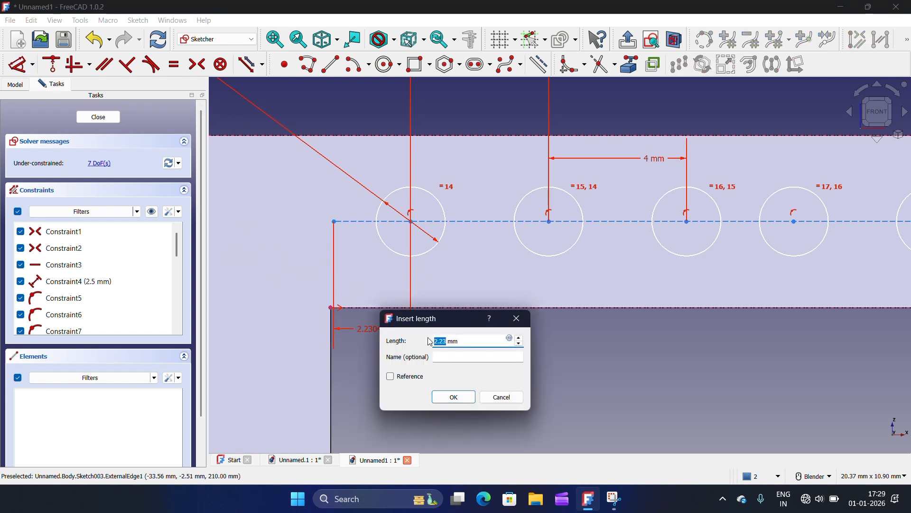
{"action": "type", "text": "2"}
{"action": "left_click", "coordinate": [454, 397]}
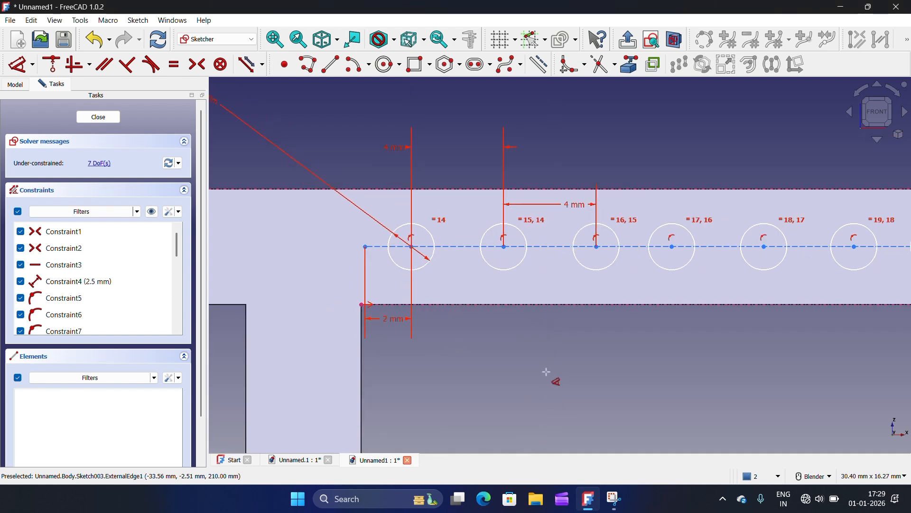
{"action": "key", "text": "Escape"}
Add a 4 mm distance constraint between the centres of the third and fourth circles
{"action": "scroll", "coordinate": [593, 257], "scroll_direction": "up", "scroll_amount": 3}
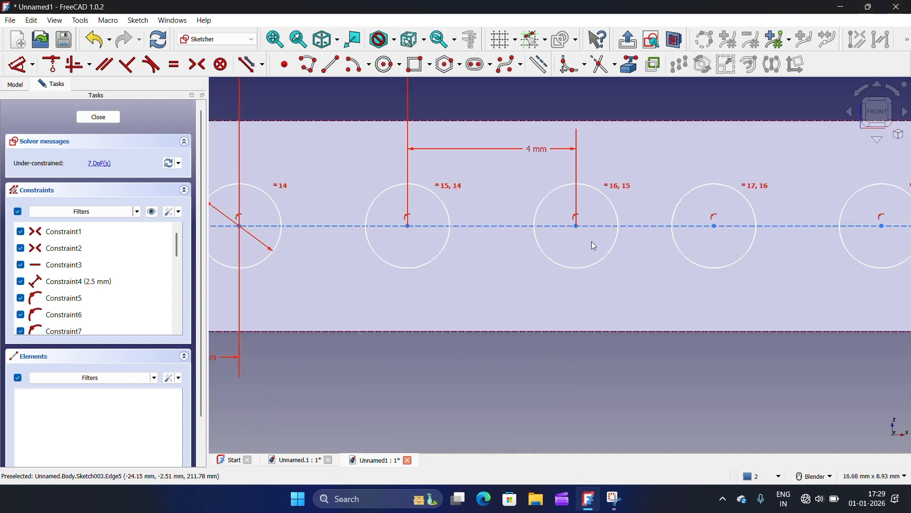
{"action": "left_click", "coordinate": [576, 226]}
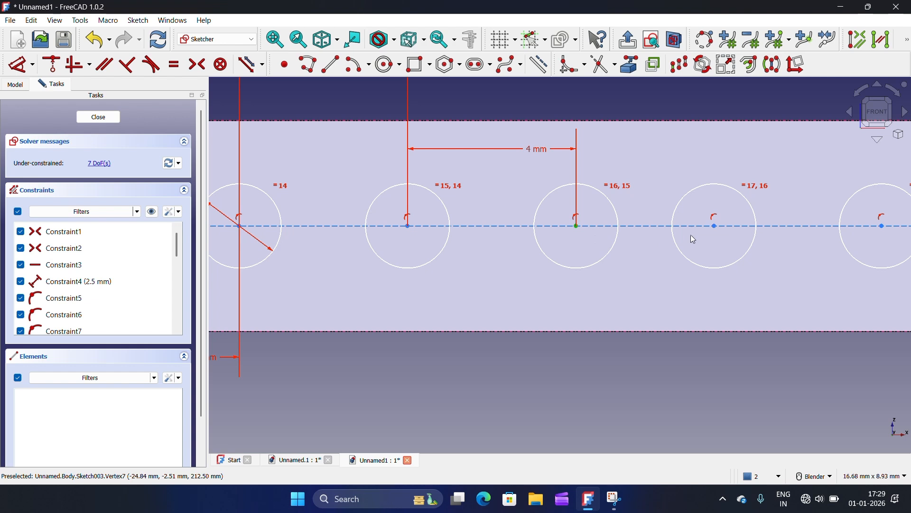
{"action": "left_click", "coordinate": [716, 227]}
{"action": "left_click", "coordinate": [22, 64]}
{"action": "left_click", "coordinate": [647, 291]}
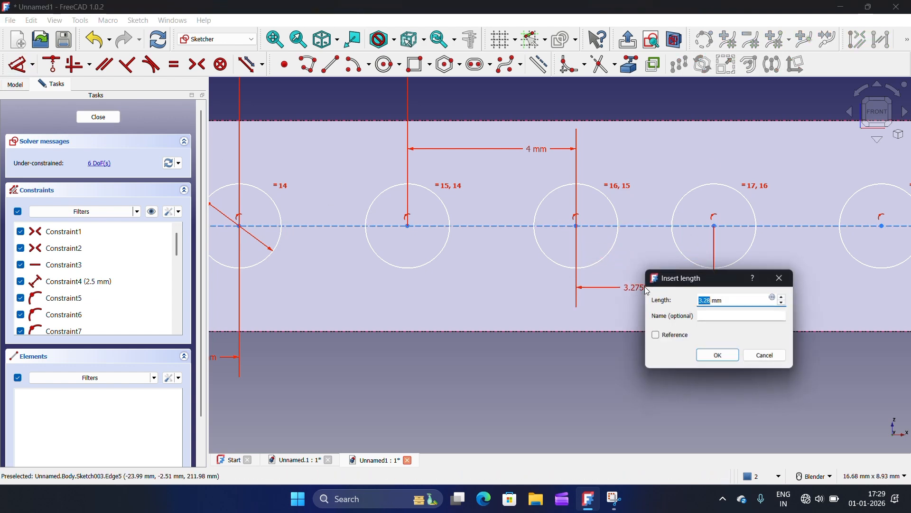
{"action": "type", "text": "4"}
{"action": "left_click", "coordinate": [717, 354]}
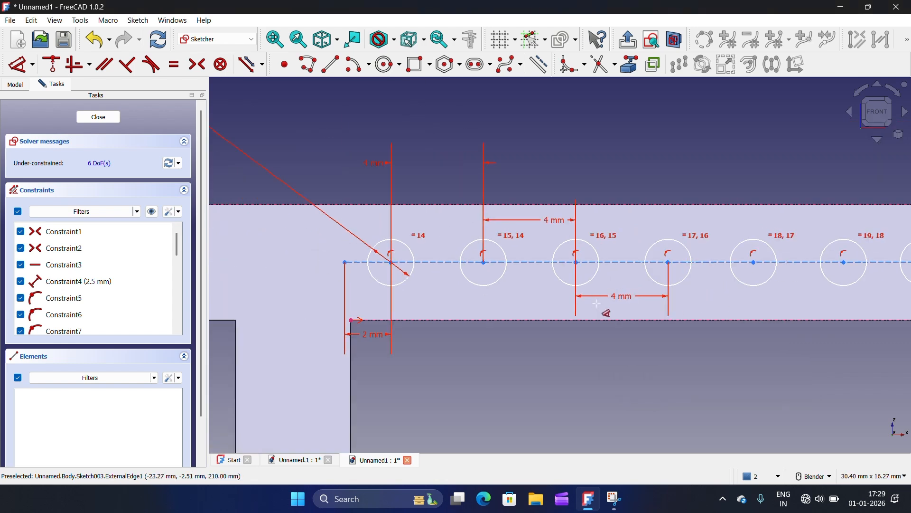
{"action": "scroll", "coordinate": [684, 270], "scroll_direction": "up", "scroll_amount": 1}
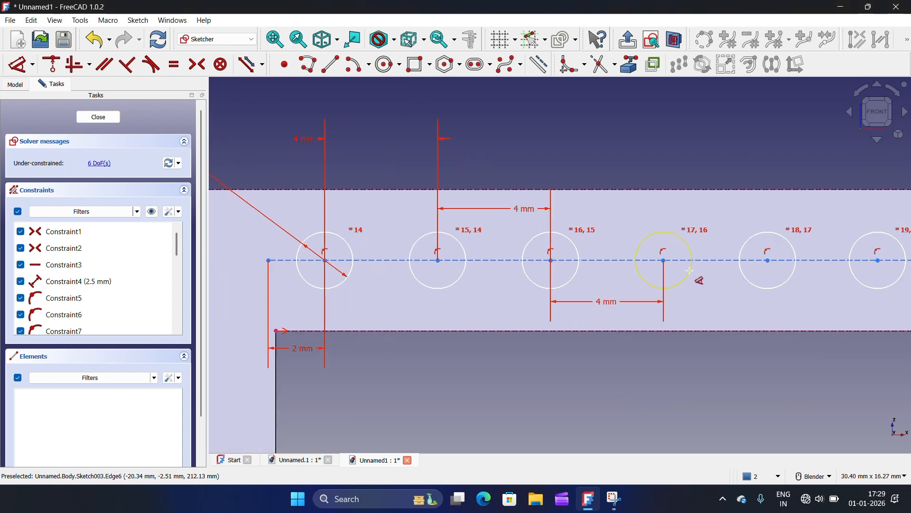
{"action": "left_click", "coordinate": [665, 262]}
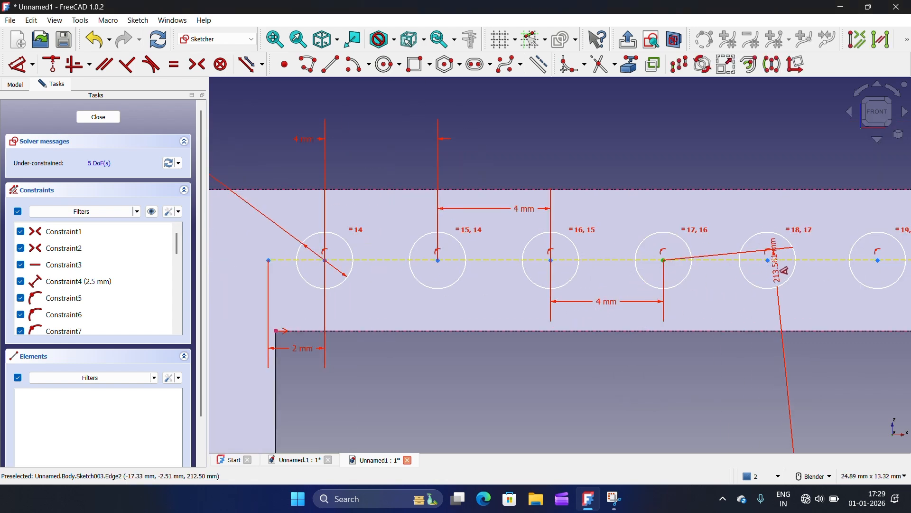
{"action": "left_click", "coordinate": [770, 261]}
{"action": "left_click", "coordinate": [896, 253]}
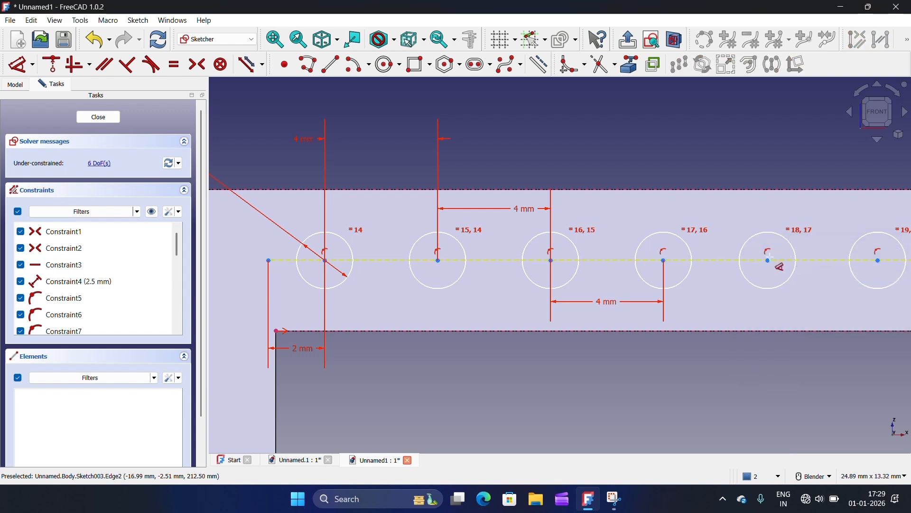
Dimension the horizontal distance between the fourth and fifth circle centres as 4 mm
{"action": "left_click", "coordinate": [665, 261]}
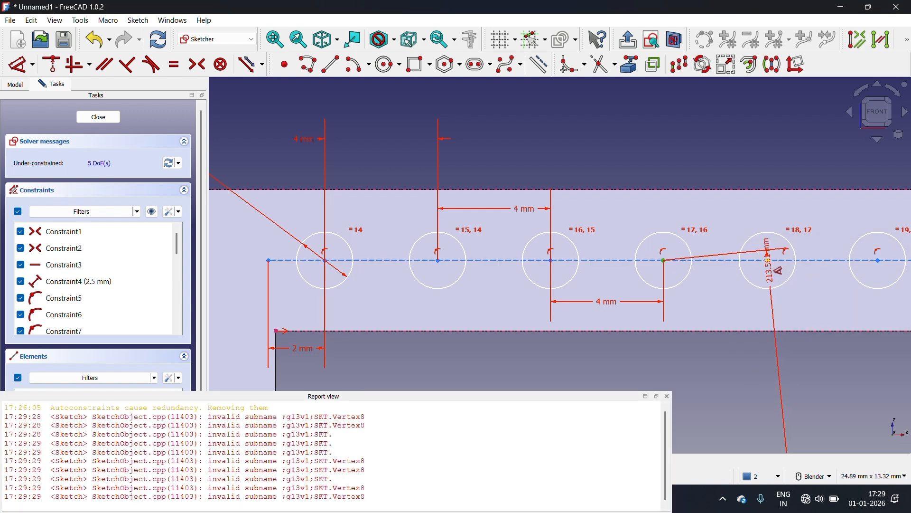
{"action": "left_click", "coordinate": [740, 339]}
{"action": "type", "text": "4"}
{"action": "left_click", "coordinate": [821, 410]}
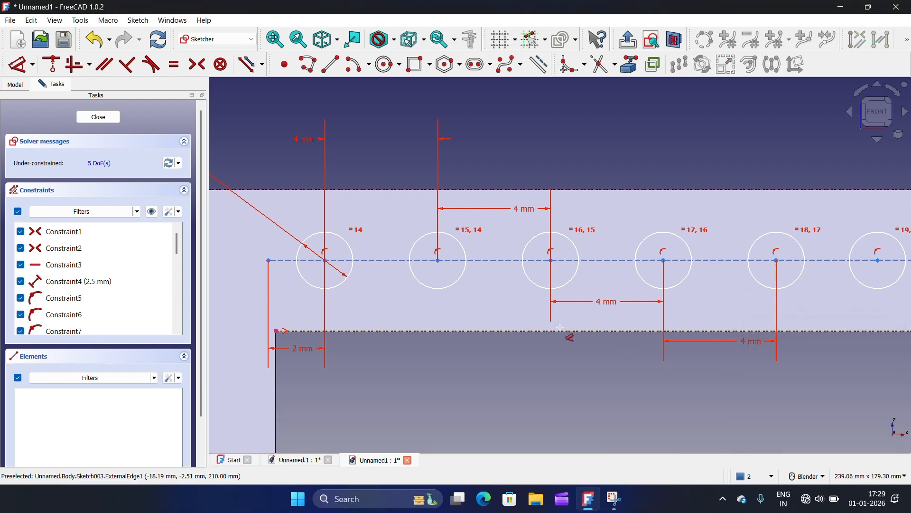
Constrain the centres of the fifth and sixth circles to be 4 mm apart
{"action": "scroll", "coordinate": [513, 345], "scroll_direction": "down", "scroll_amount": 1}
{"action": "scroll", "coordinate": [674, 295], "scroll_direction": "up", "scroll_amount": 4}
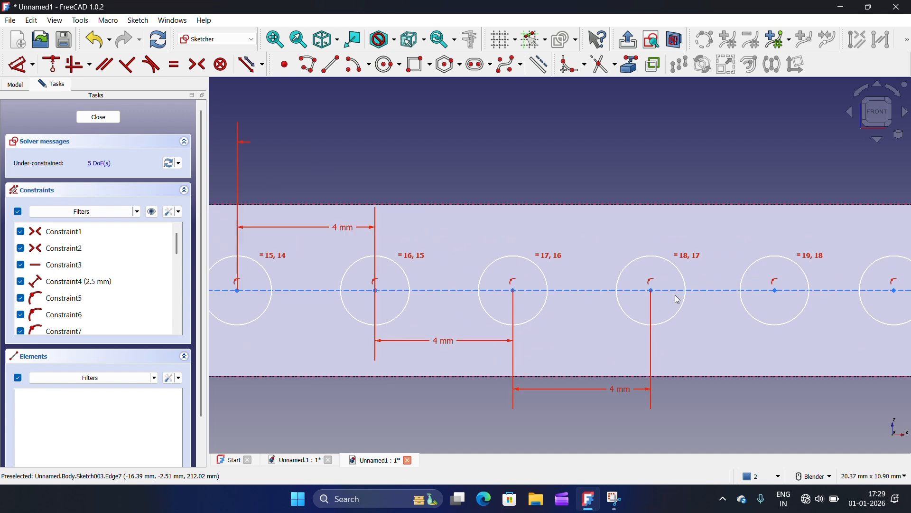
{"action": "left_click", "coordinate": [647, 289]}
{"action": "left_click", "coordinate": [798, 289]}
{"action": "left_click", "coordinate": [19, 64]}
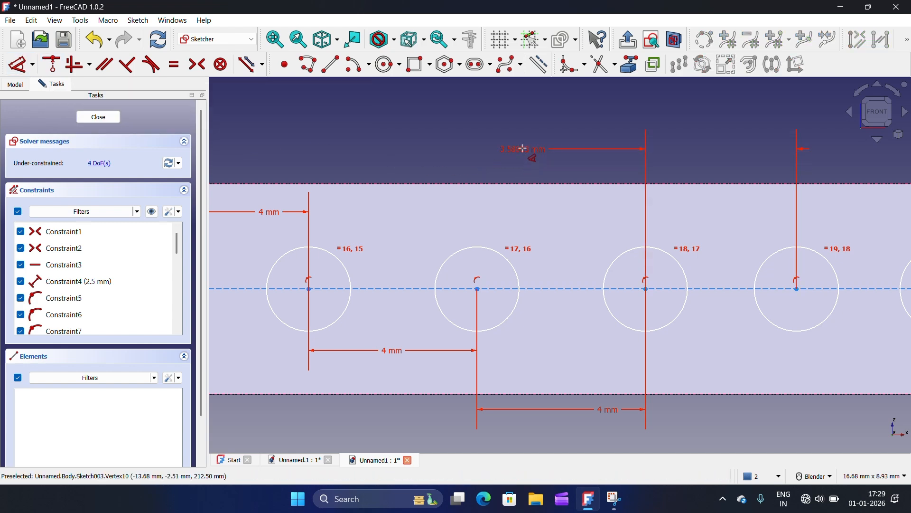
{"action": "left_click", "coordinate": [523, 148]}
{"action": "left_click", "coordinate": [599, 219]}
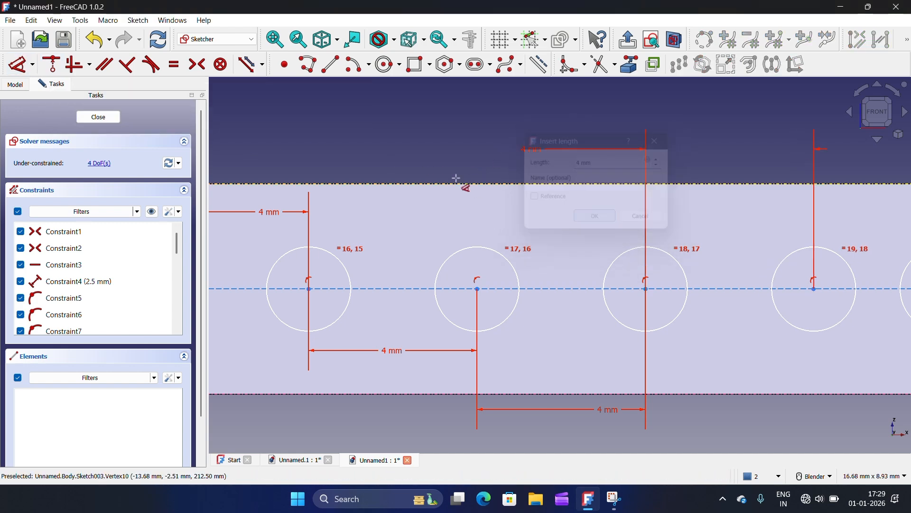
Constrain the horizontal distance between the sixth and seventh circle centres to 4 mm
{"action": "scroll", "coordinate": [651, 185], "scroll_direction": "down", "scroll_amount": 3}
{"action": "scroll", "coordinate": [623, 236], "scroll_direction": "up", "scroll_amount": 3}
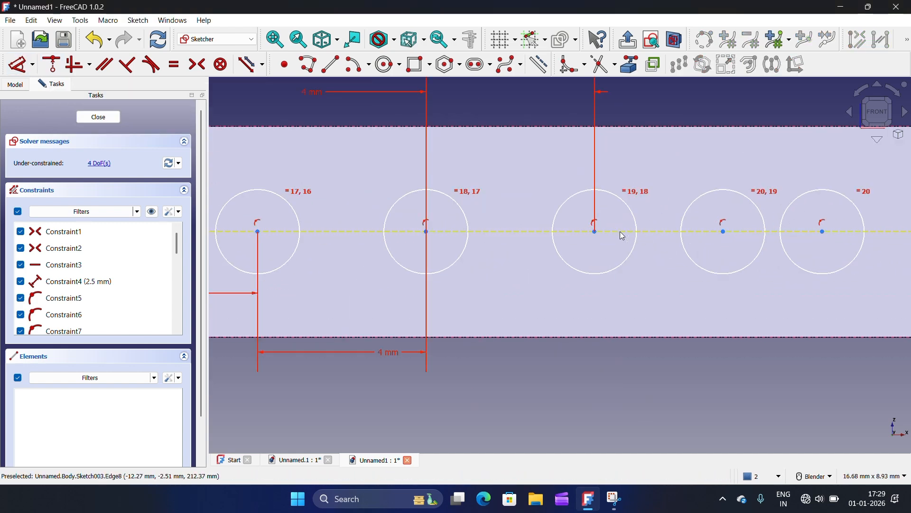
{"action": "left_click", "coordinate": [595, 232]}
{"action": "left_click", "coordinate": [724, 232]}
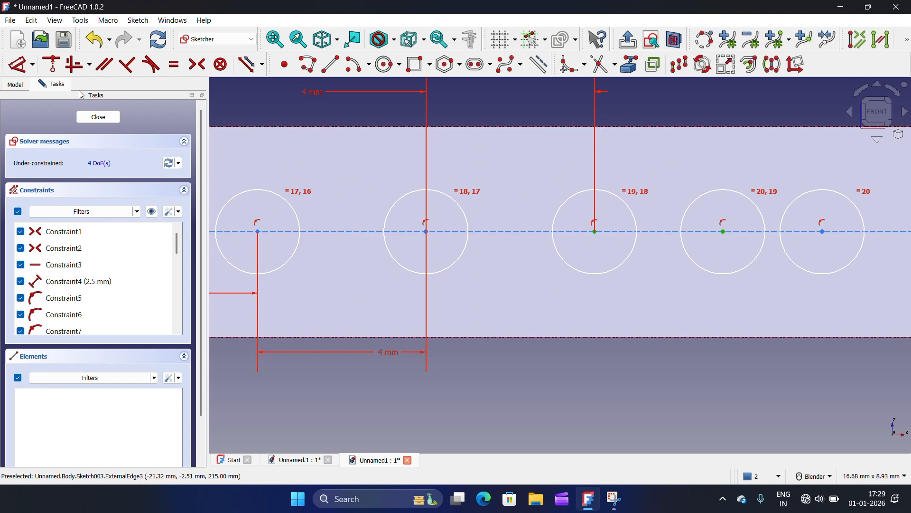
{"action": "left_click", "coordinate": [22, 64]}
{"action": "left_click", "coordinate": [519, 104]}
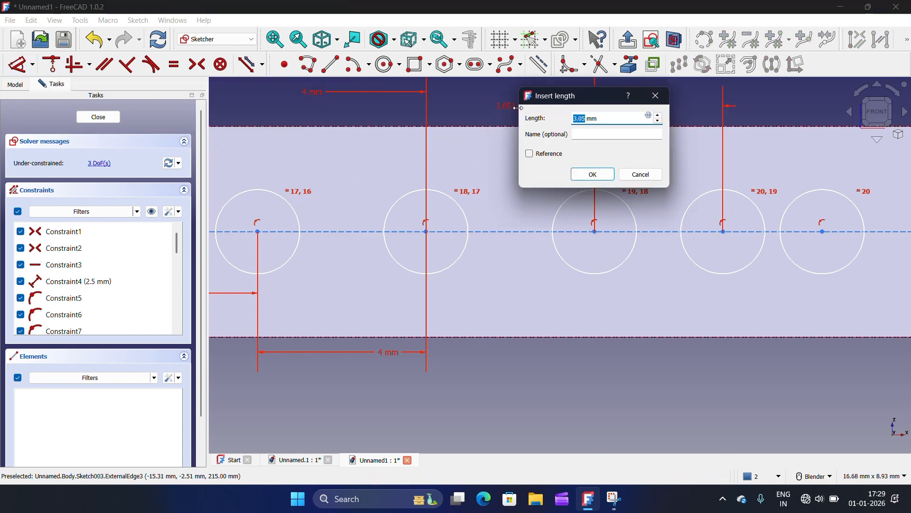
{"action": "left_click", "coordinate": [595, 173]}
Move the last circle clear of the seventh one and set their centre spacing to 4 mm
{"action": "scroll", "coordinate": [783, 275], "scroll_direction": "down", "scroll_amount": 2}
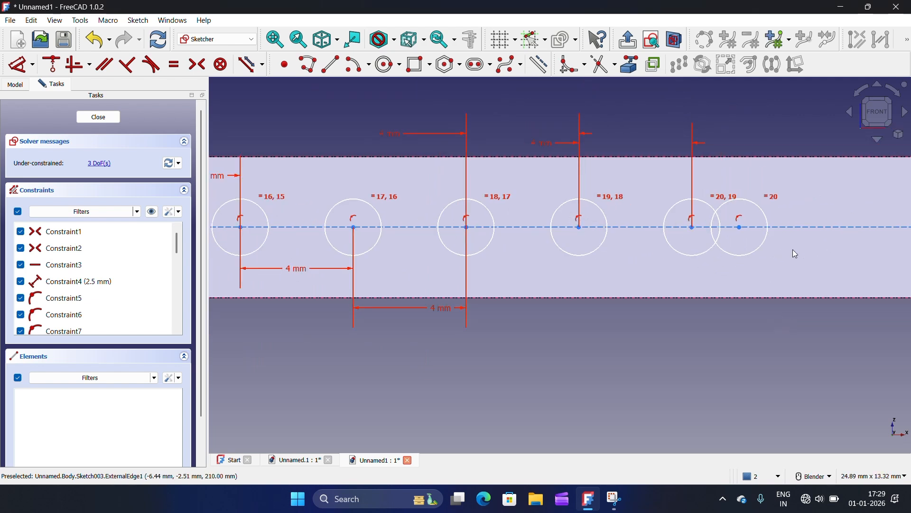
{"action": "left_click_drag", "start_coordinate": [738, 228], "coordinate": [789, 228]}
{"action": "left_click", "coordinate": [705, 228]}
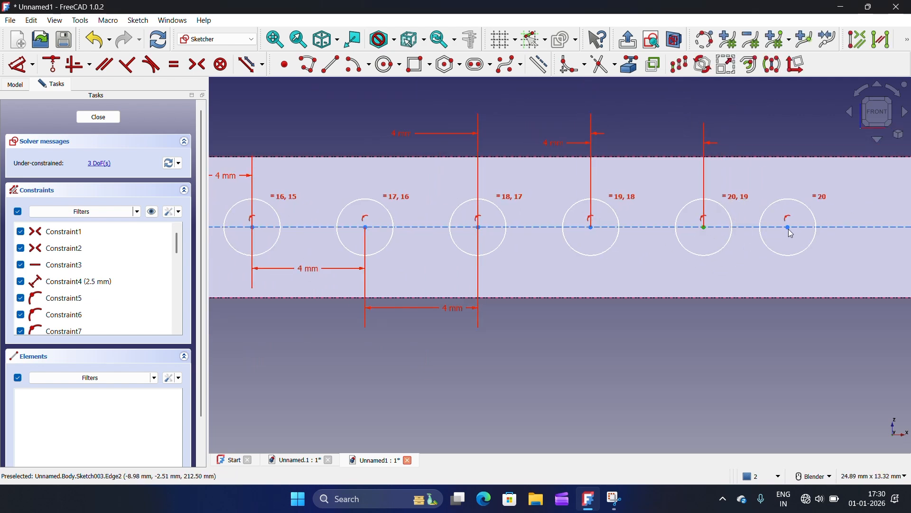
{"action": "left_click", "coordinate": [789, 228]}
{"action": "left_click", "coordinate": [17, 70]}
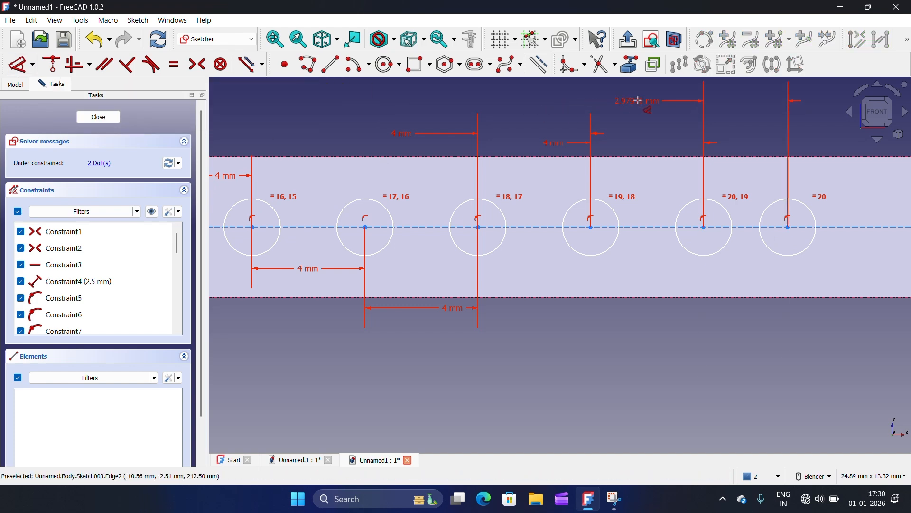
{"action": "left_click", "coordinate": [637, 101]}
{"action": "type", "text": "4"}
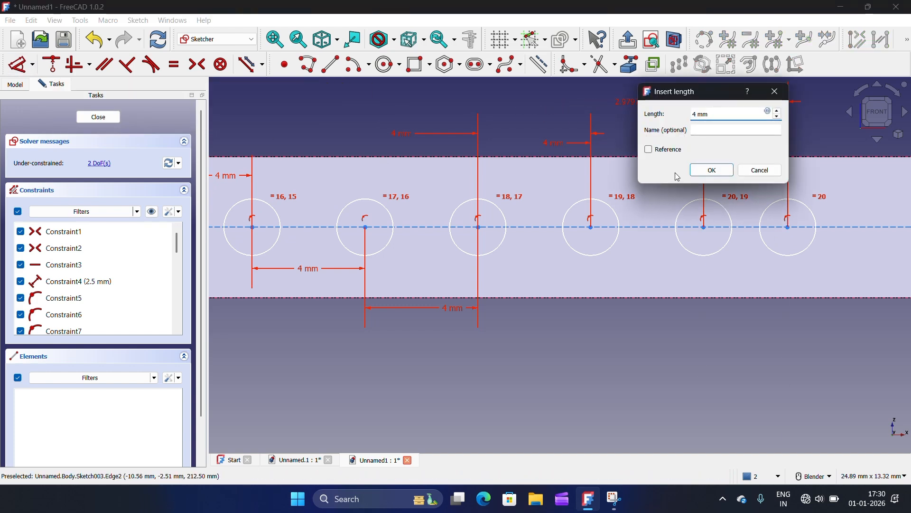
{"action": "left_click", "coordinate": [703, 169]}
Shift the whole row of circles left so the construction line's left endpoint sits directly above the opening's upper-left corner
{"action": "scroll", "coordinate": [668, 282], "scroll_direction": "down", "scroll_amount": 5}
{"action": "scroll", "coordinate": [719, 239], "scroll_direction": "up", "scroll_amount": 1}
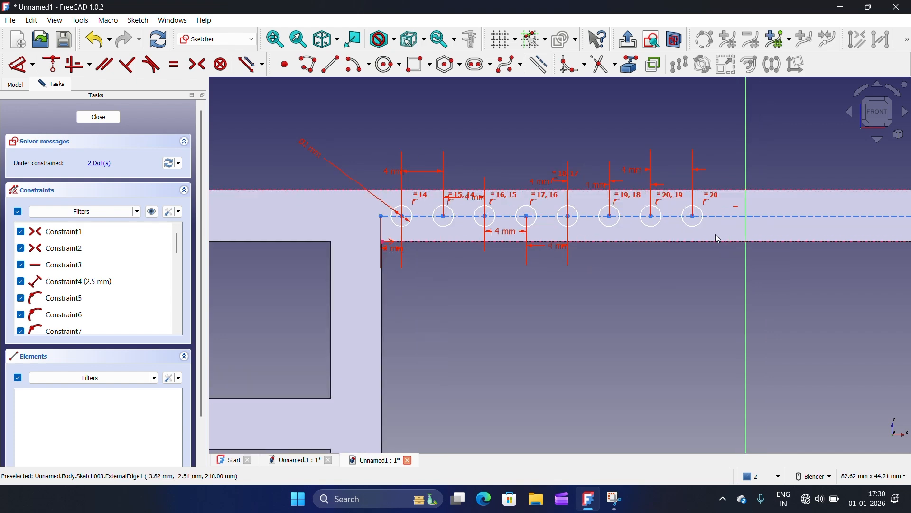
{"action": "scroll", "coordinate": [720, 239], "scroll_direction": "up", "scroll_amount": 4}
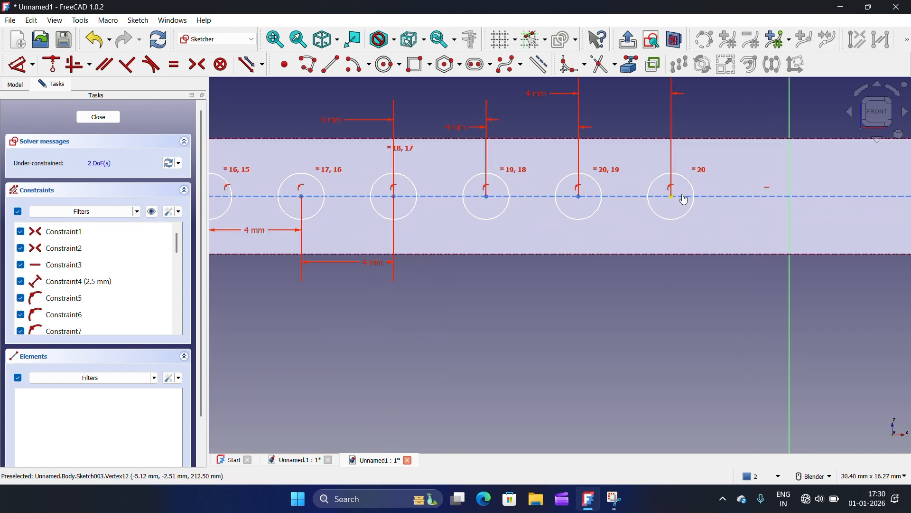
{"action": "scroll", "coordinate": [708, 198], "scroll_direction": "down", "scroll_amount": 3}
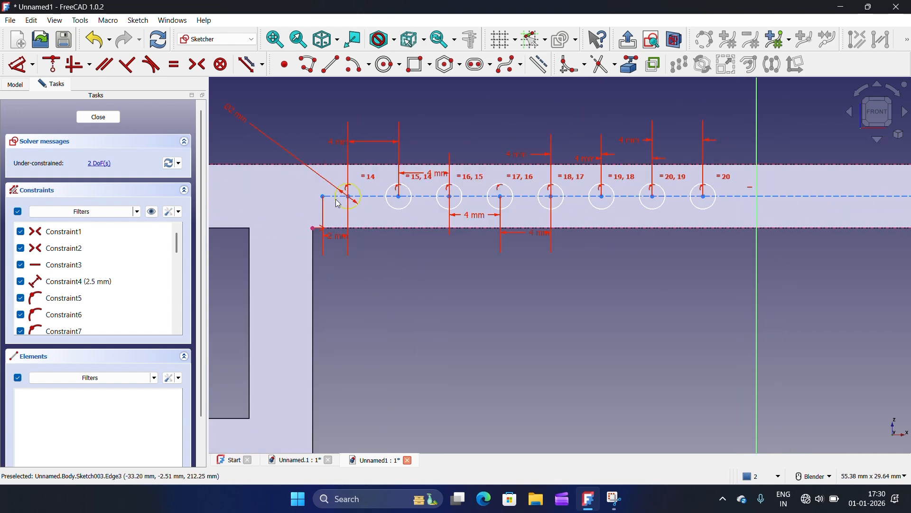
{"action": "mouse_move", "coordinate": [350, 199]}
{"action": "left_mouse_down"}
{"action": "mouse_move", "coordinate": [385, 197]}
{"action": "mouse_move", "coordinate": [340, 213]}
{"action": "left_mouse_up"}
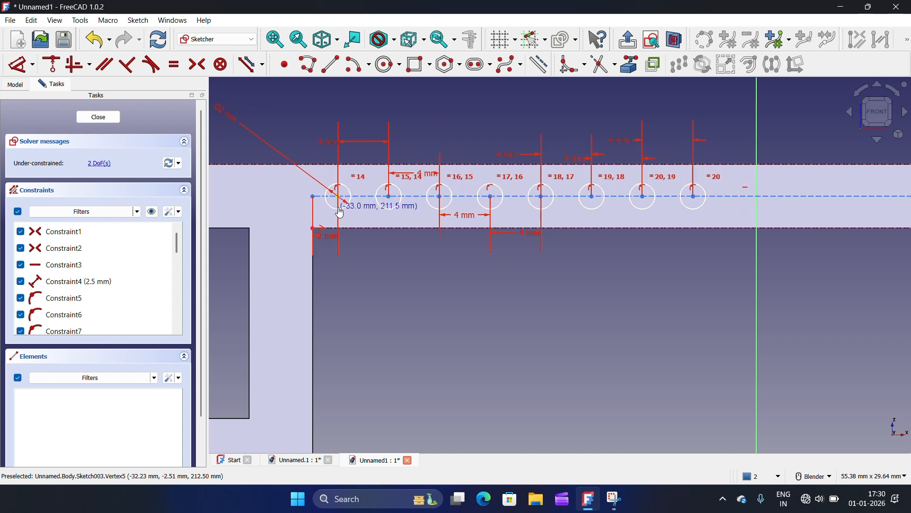
Draw a vertical construction line across the top band at the opening's upper-left corner and constrain the row line's left endpoint onto it
{"action": "scroll", "coordinate": [321, 250], "scroll_direction": "up", "scroll_amount": 3}
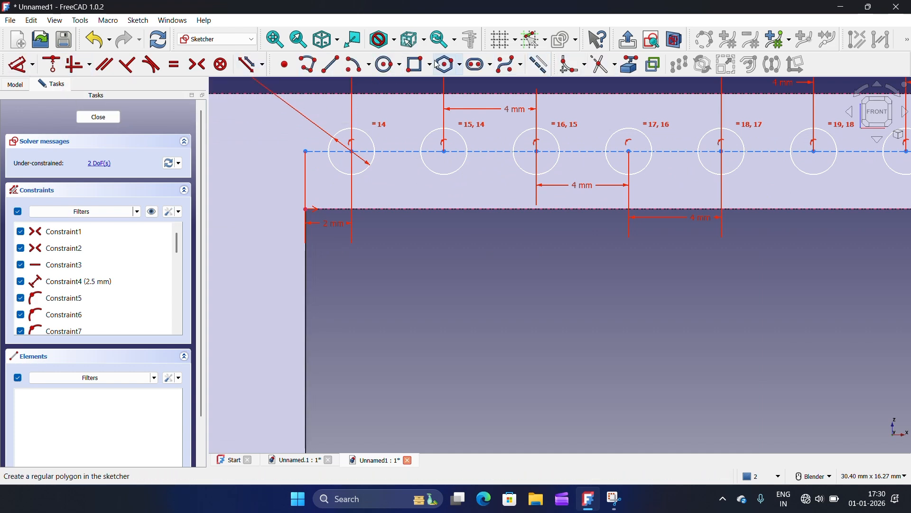
{"action": "left_click", "coordinate": [331, 64]}
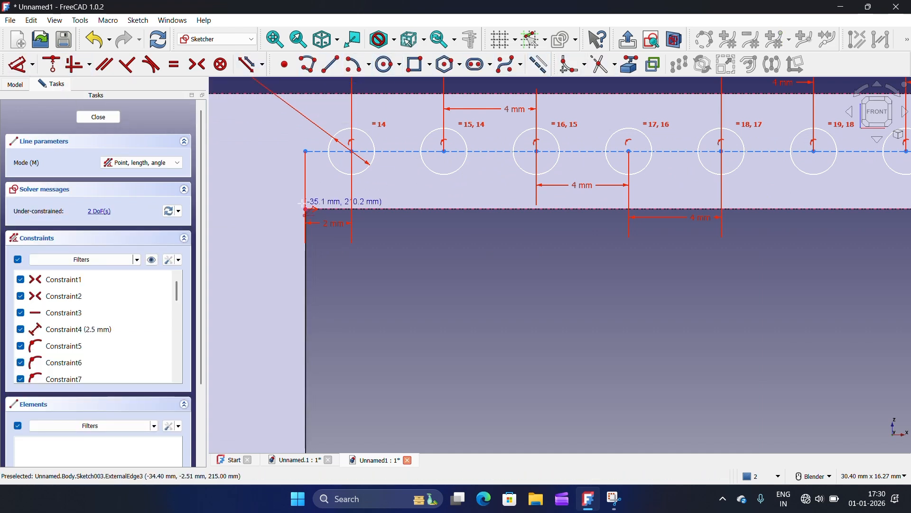
{"action": "left_click", "coordinate": [306, 152]}
{"action": "left_click", "coordinate": [306, 93]}
{"action": "key", "text": "Escape"}
{"action": "scroll", "coordinate": [305, 143], "scroll_direction": "up", "scroll_amount": 1}
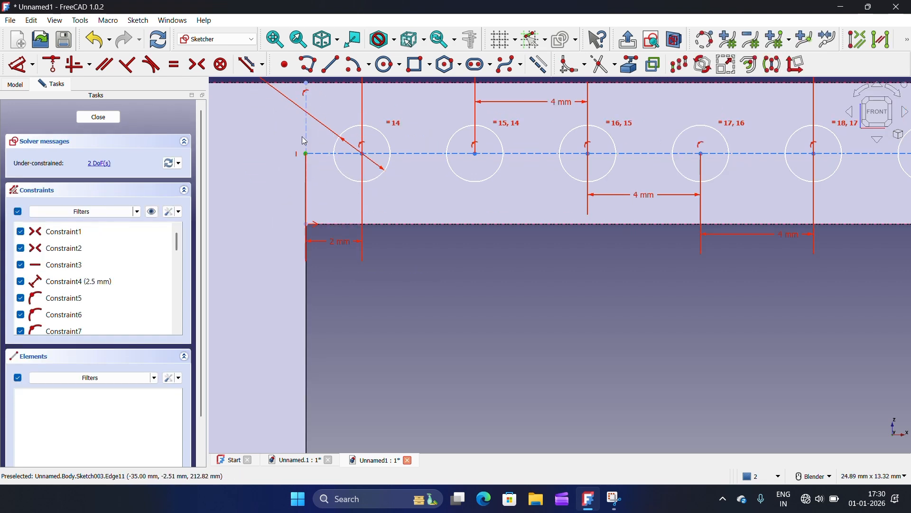
{"action": "left_click", "coordinate": [52, 64]}
{"action": "scroll", "coordinate": [333, 272], "scroll_direction": "down", "scroll_amount": 6}
Draw a ninth circle of 2 mm diameter on the construction line, just beyond the eighth circle
{"action": "scroll", "coordinate": [633, 237], "scroll_direction": "up", "scroll_amount": 3}
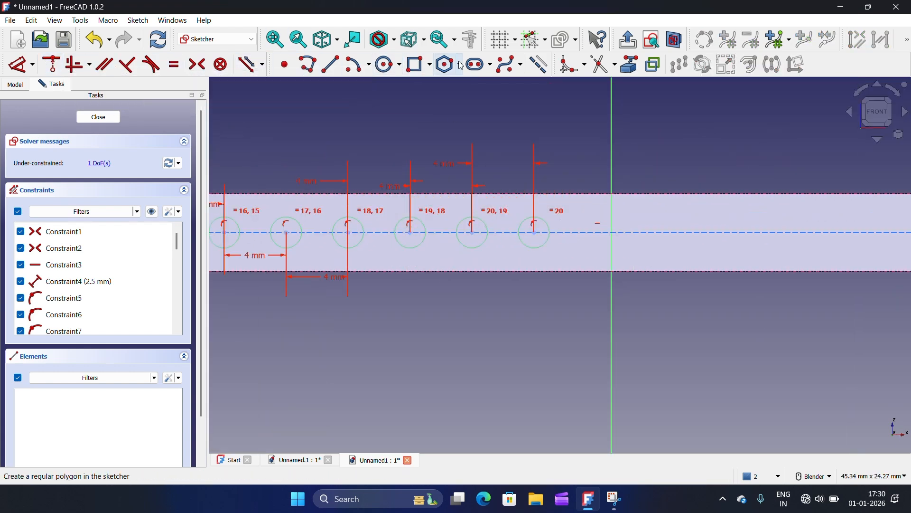
{"action": "left_click", "coordinate": [384, 65]}
{"action": "scroll", "coordinate": [555, 234], "scroll_direction": "up", "scroll_amount": 3}
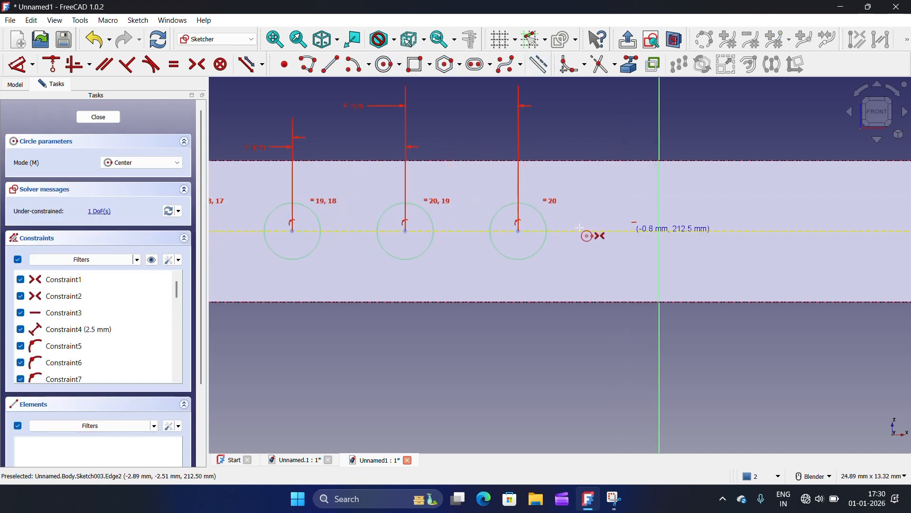
{"action": "left_click", "coordinate": [634, 232]}
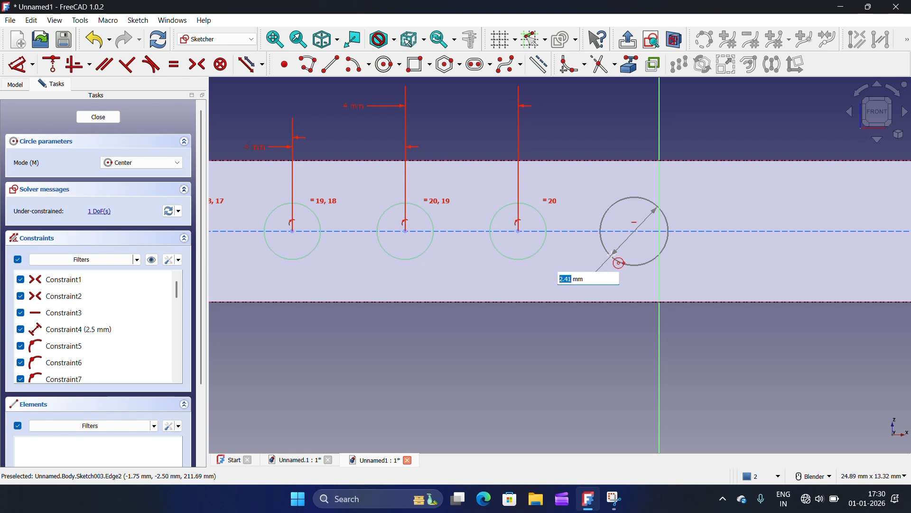
{"action": "left_click", "coordinate": [616, 253]}
{"action": "right_click", "coordinate": [574, 320]}
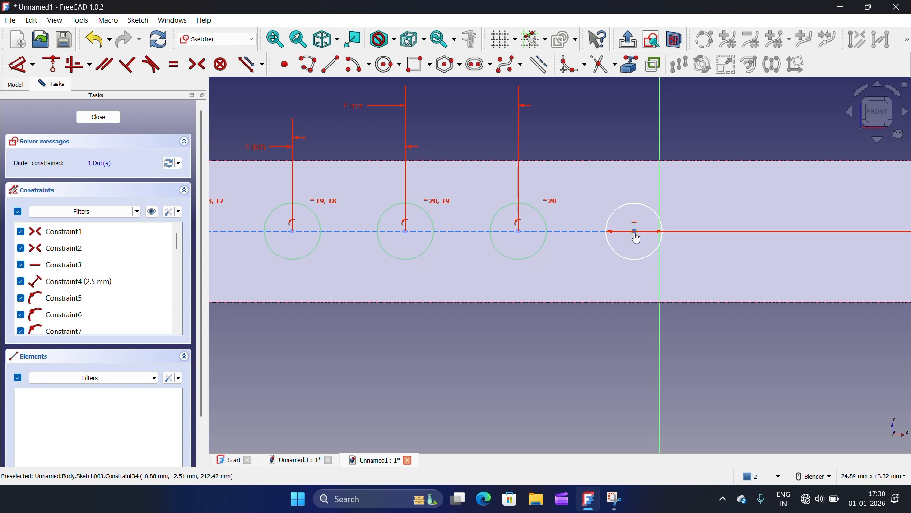
{"action": "right_click", "coordinate": [615, 278]}
{"action": "left_click", "coordinate": [679, 340]}
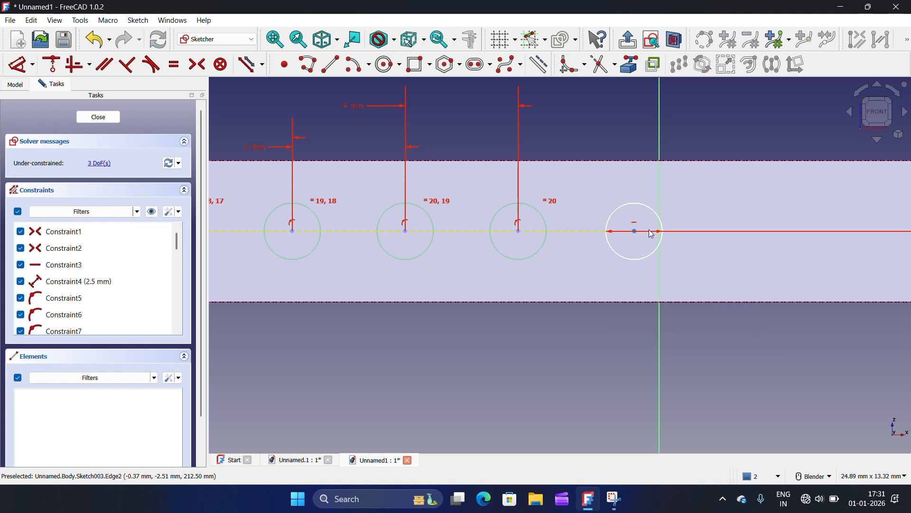
Constrain the distance between the eighth and ninth circle centres to 4 mm
{"action": "left_click", "coordinate": [635, 233]}
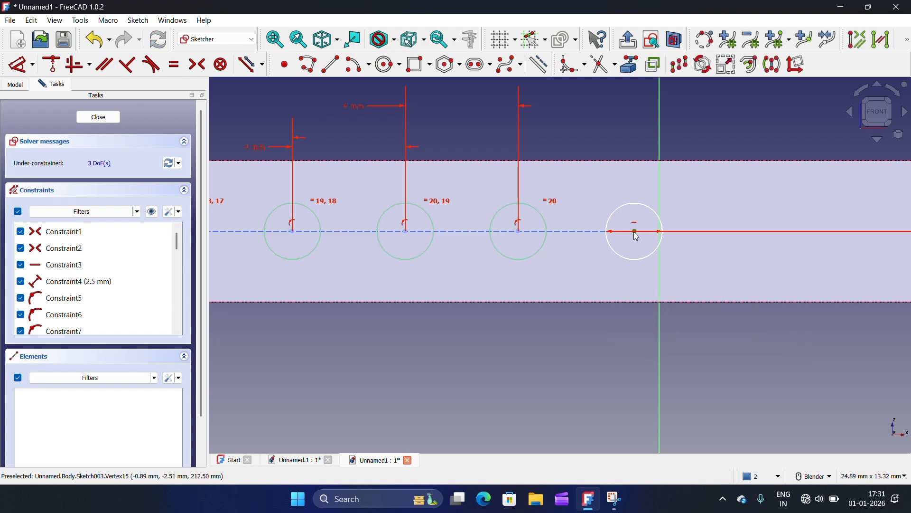
{"action": "left_click", "coordinate": [520, 232]}
{"action": "left_click", "coordinate": [10, 69]}
{"action": "left_click", "coordinate": [515, 339]}
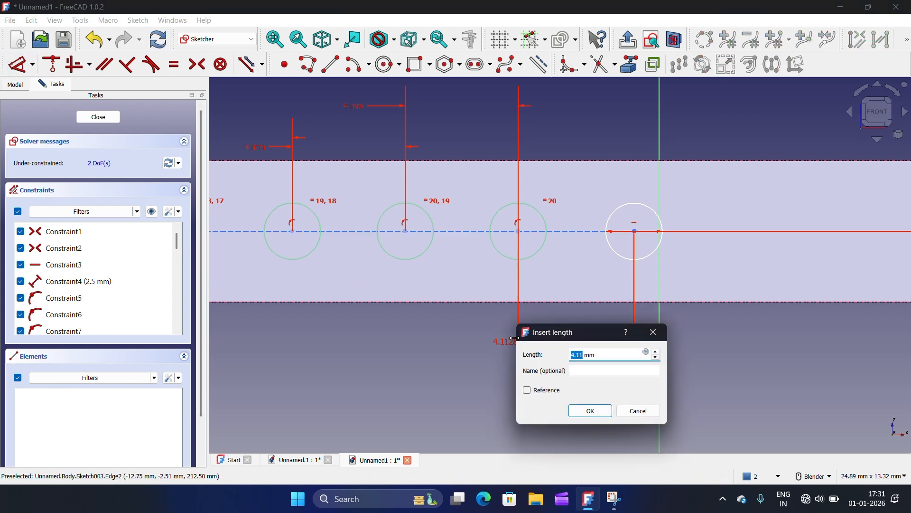
{"action": "type", "text": "4"}
{"action": "left_click", "coordinate": [591, 410]}
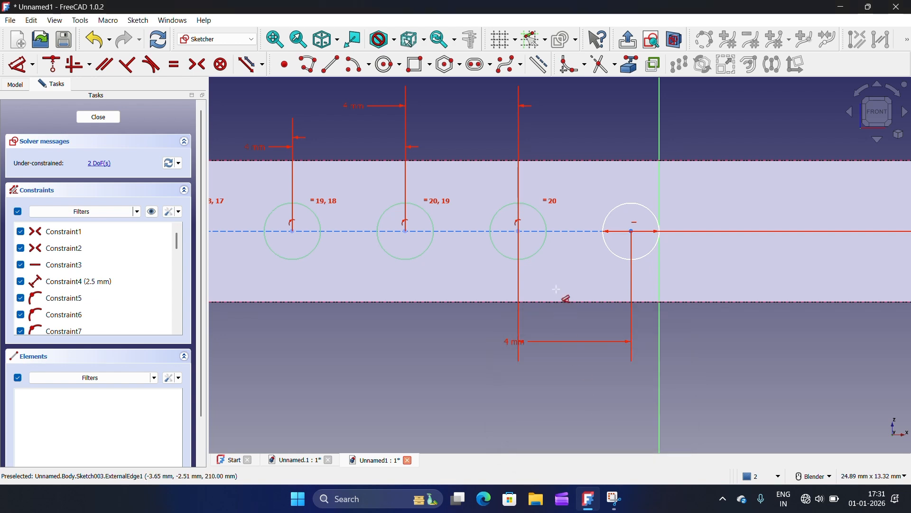
Delete the ninth circle together with its dimensions
{"action": "scroll", "coordinate": [565, 301], "scroll_direction": "down", "scroll_amount": 1}
{"action": "scroll", "coordinate": [565, 314], "scroll_direction": "up", "scroll_amount": 2}
{"action": "scroll", "coordinate": [479, 349], "scroll_direction": "down", "scroll_amount": 2}
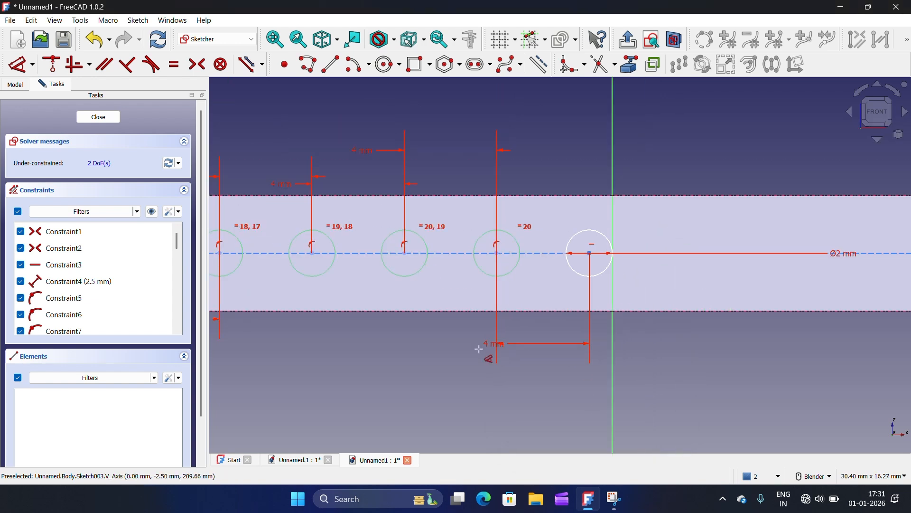
{"action": "left_click_drag", "start_coordinate": [540, 213], "coordinate": [626, 286]}
{"action": "right_click", "coordinate": [668, 274]}
{"action": "left_click", "coordinate": [696, 264]}
Set the distance from the construction line's left endpoint to the first circle's centre to 4 mm
{"action": "scroll", "coordinate": [729, 404], "scroll_direction": "down", "scroll_amount": 3}
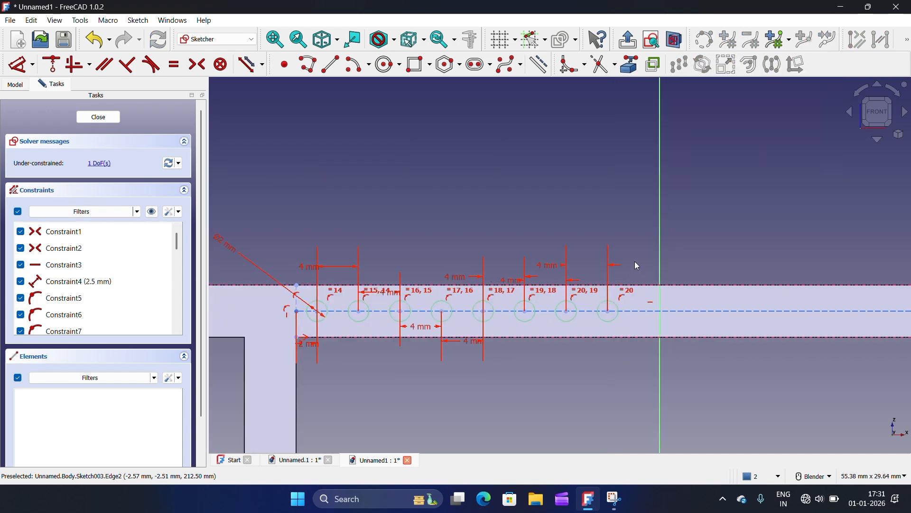
{"action": "scroll", "coordinate": [287, 341], "scroll_direction": "up", "scroll_amount": 1}
{"action": "scroll", "coordinate": [312, 385], "scroll_direction": "up", "scroll_amount": 3}
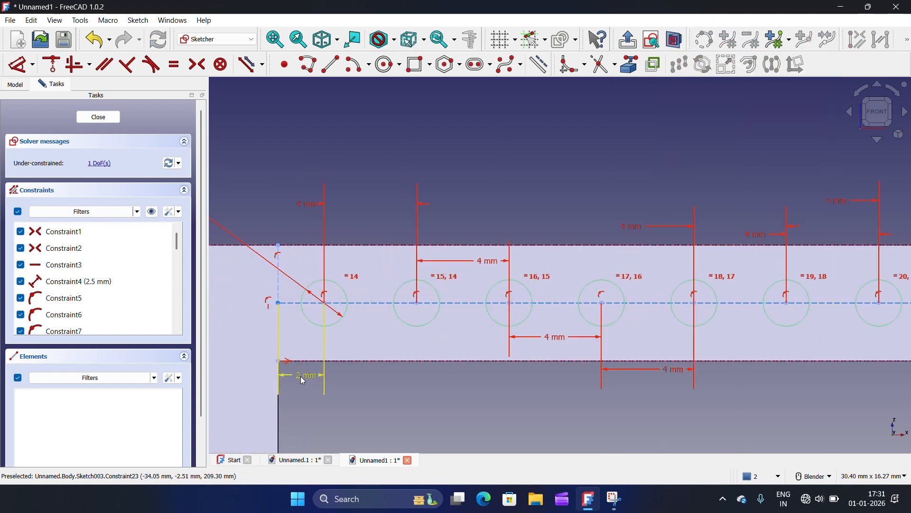
{"action": "right_click", "coordinate": [366, 385]}
{"action": "left_click", "coordinate": [396, 394]}
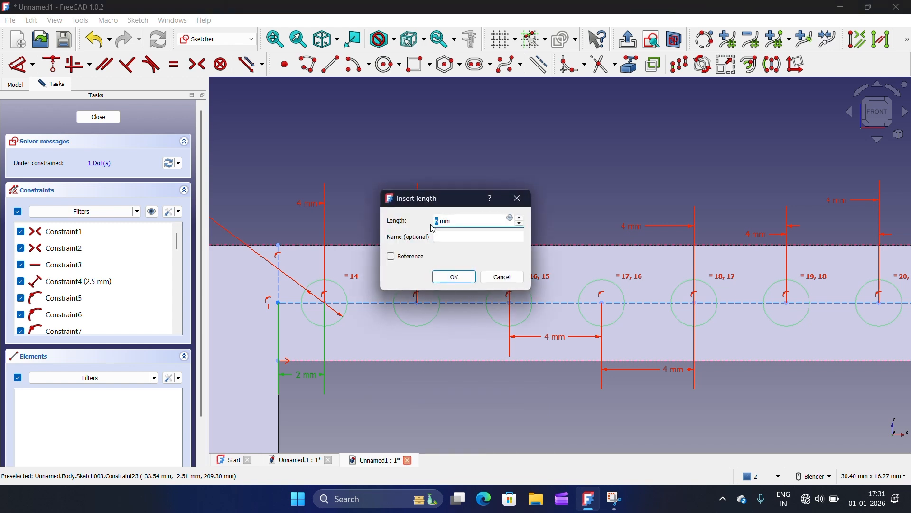
{"action": "left_click", "coordinate": [457, 277]}
Mirror the row of eight circles with its construction geometry about the sketch's vertical axis
{"action": "scroll", "coordinate": [457, 278], "scroll_direction": "down", "scroll_amount": 5}
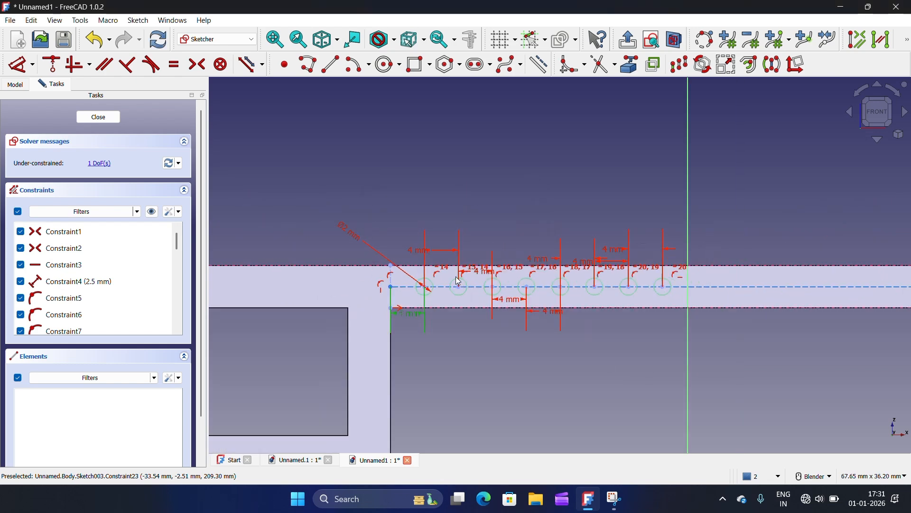
{"action": "left_click_drag", "start_coordinate": [364, 212], "coordinate": [678, 334]}
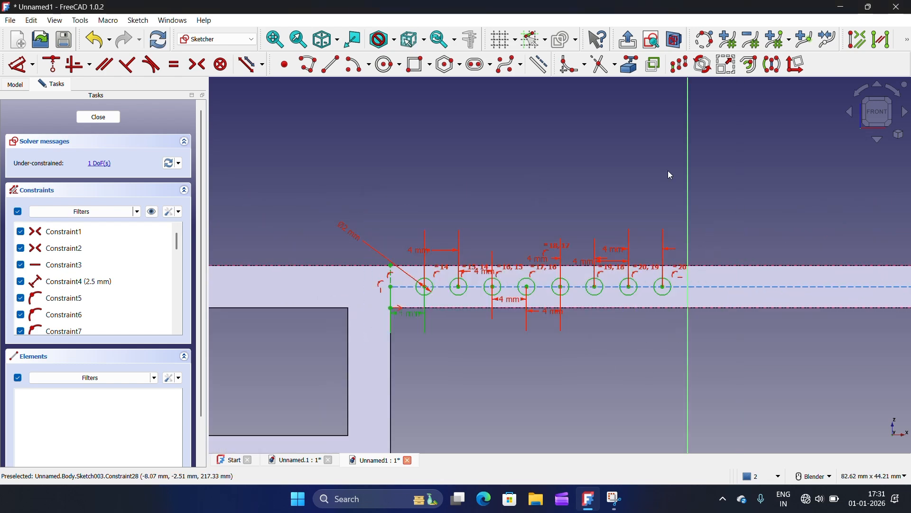
{"action": "left_click", "coordinate": [772, 65]}
{"action": "left_click", "coordinate": [690, 201]}
{"action": "scroll", "coordinate": [689, 202], "scroll_direction": "down", "scroll_amount": 4}
{"action": "scroll", "coordinate": [616, 313], "scroll_direction": "down", "scroll_amount": 2}
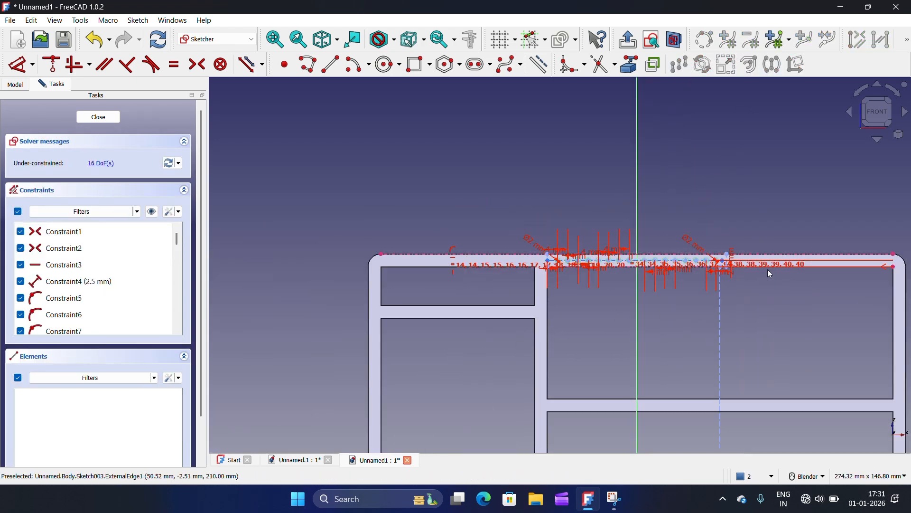
Mirror both rows of circles about the vertical construction line near the middle of the wide opening
{"action": "scroll", "coordinate": [718, 247], "scroll_direction": "up", "scroll_amount": 6}
{"action": "scroll", "coordinate": [717, 250], "scroll_direction": "up", "scroll_amount": 2}
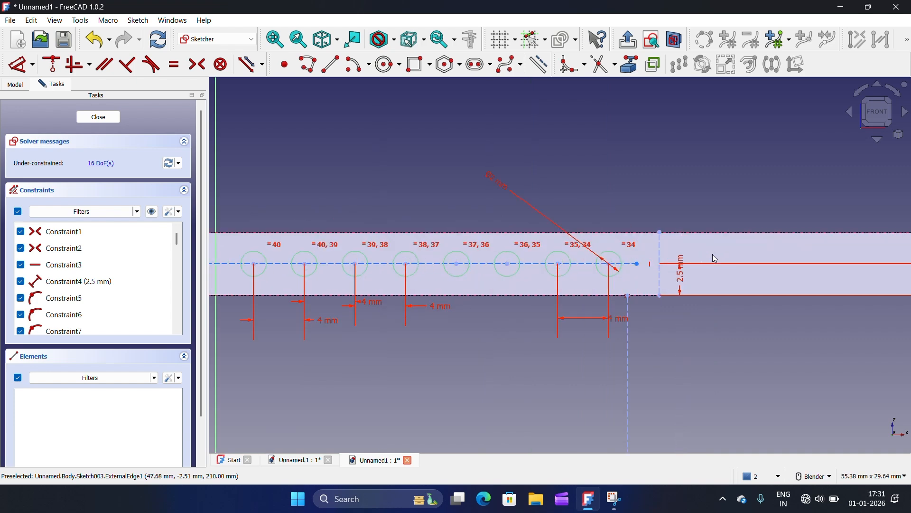
{"action": "scroll", "coordinate": [634, 311], "scroll_direction": "down", "scroll_amount": 4}
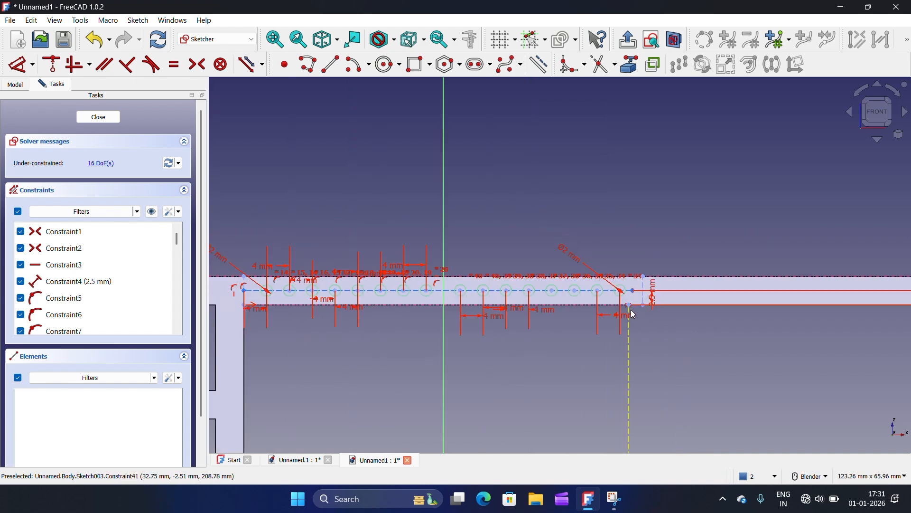
{"action": "left_click_drag", "start_coordinate": [245, 248], "coordinate": [637, 351]}
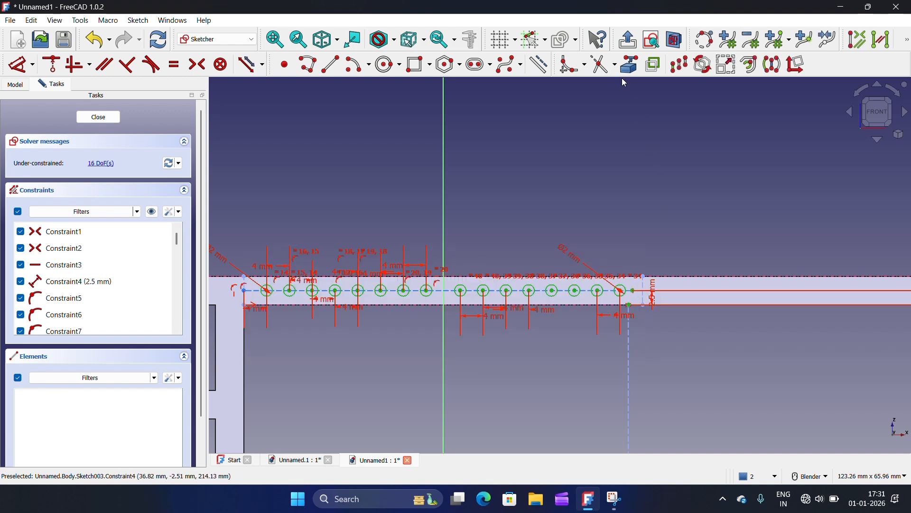
{"action": "left_click", "coordinate": [773, 64]}
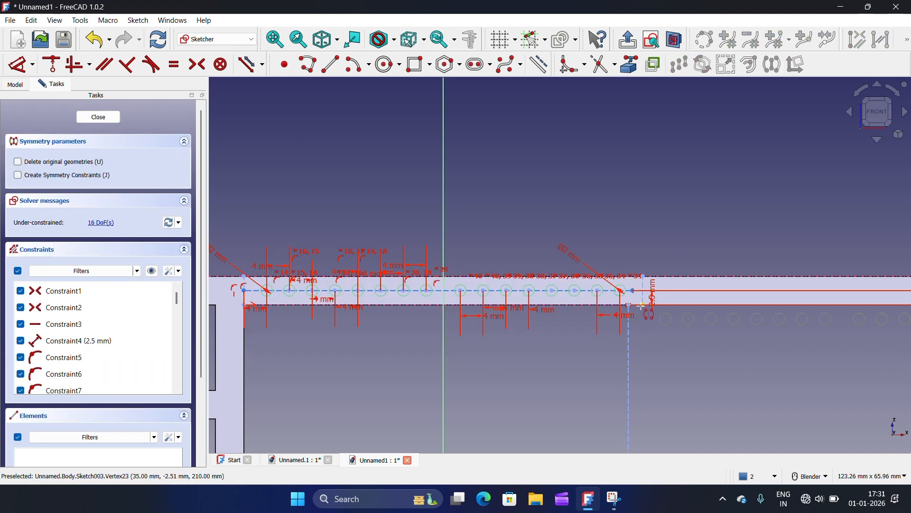
{"action": "left_click", "coordinate": [630, 335]}
{"action": "scroll", "coordinate": [608, 323], "scroll_direction": "down", "scroll_amount": 3}
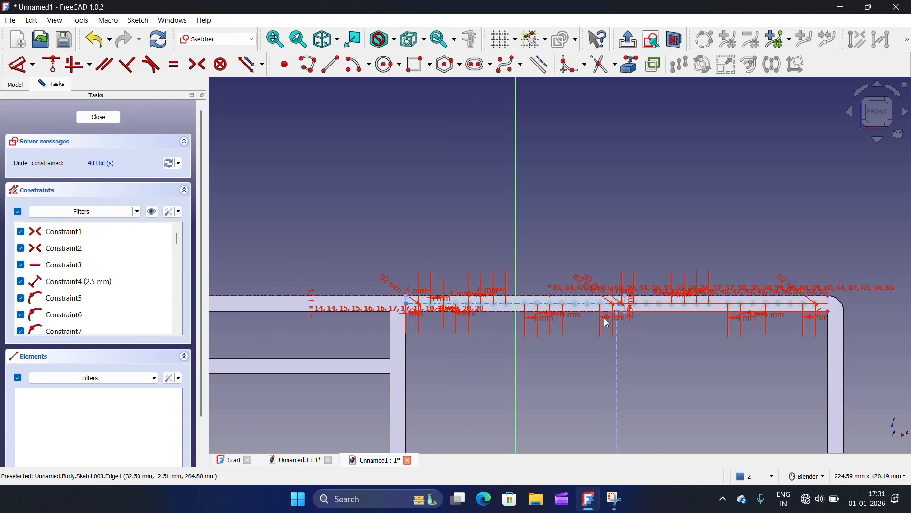
{"action": "scroll", "coordinate": [834, 303], "scroll_direction": "up", "scroll_amount": 3}
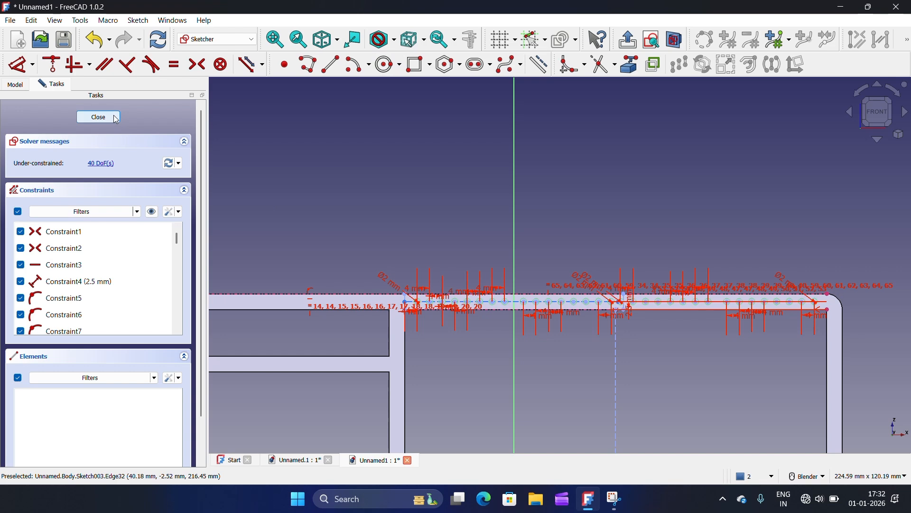
Finish the sketch and cut its circles into the frame's top band as a 5 mm deep pocket
{"action": "left_click", "coordinate": [115, 119]}
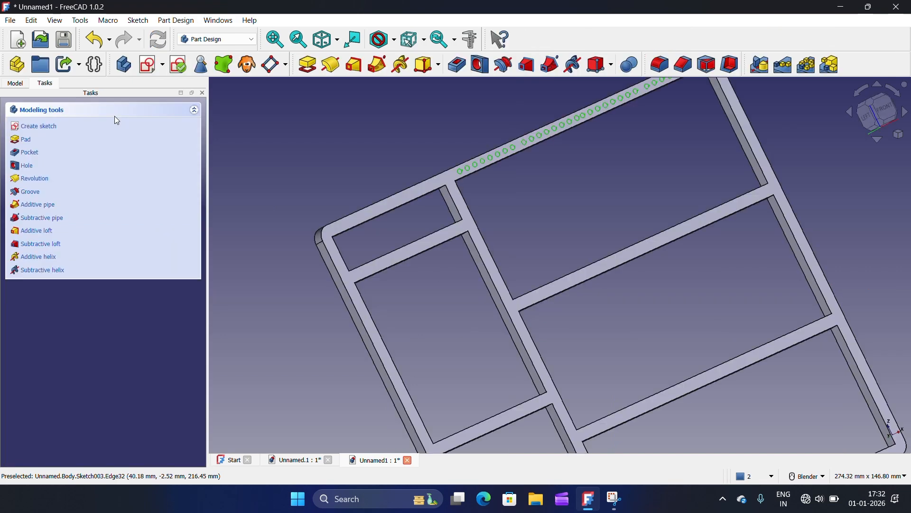
{"action": "left_click", "coordinate": [457, 67]}
{"action": "scroll", "coordinate": [463, 236], "scroll_direction": "down", "scroll_amount": 1}
{"action": "scroll", "coordinate": [489, 214], "scroll_direction": "up", "scroll_amount": 5}
{"action": "middle_click_drag", "start_coordinate": [429, 235], "coordinate": [432, 366]}
{"action": "scroll", "coordinate": [430, 362], "scroll_direction": "down", "scroll_amount": 1}
{"action": "scroll", "coordinate": [641, 292], "scroll_direction": "up", "scroll_amount": 6}
{"action": "middle_click_drag", "start_coordinate": [641, 289], "coordinate": [460, 352]}
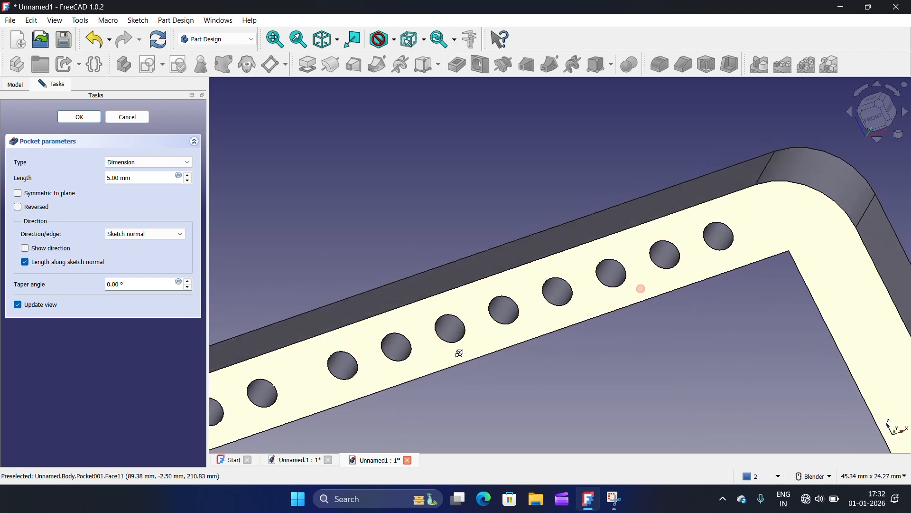
{"action": "left_click", "coordinate": [69, 123]}
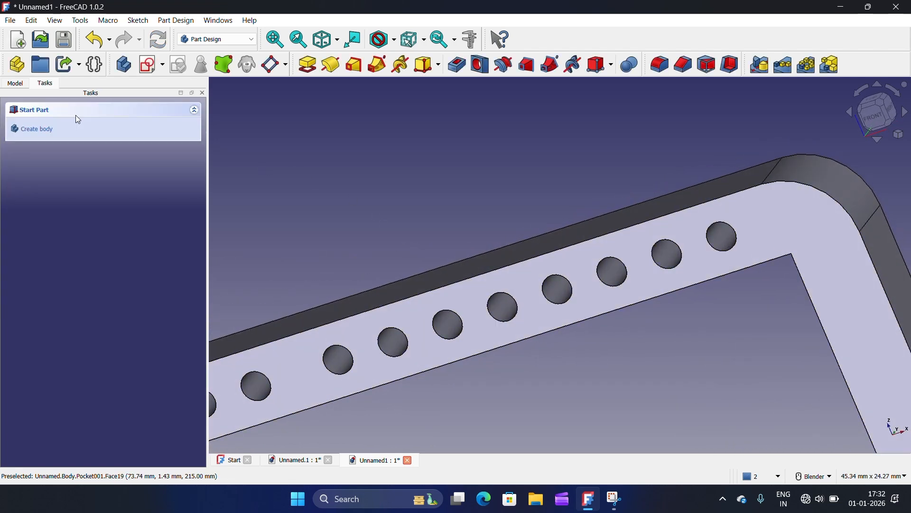
Save the frame document as 2ndp, and save the open Unnamed.1 document as well
{"action": "scroll", "coordinate": [458, 302], "scroll_direction": "down", "scroll_amount": 3}
{"action": "scroll", "coordinate": [458, 301], "scroll_direction": "down", "scroll_amount": 5}
{"action": "scroll", "coordinate": [421, 323], "scroll_direction": "up", "scroll_amount": 4}
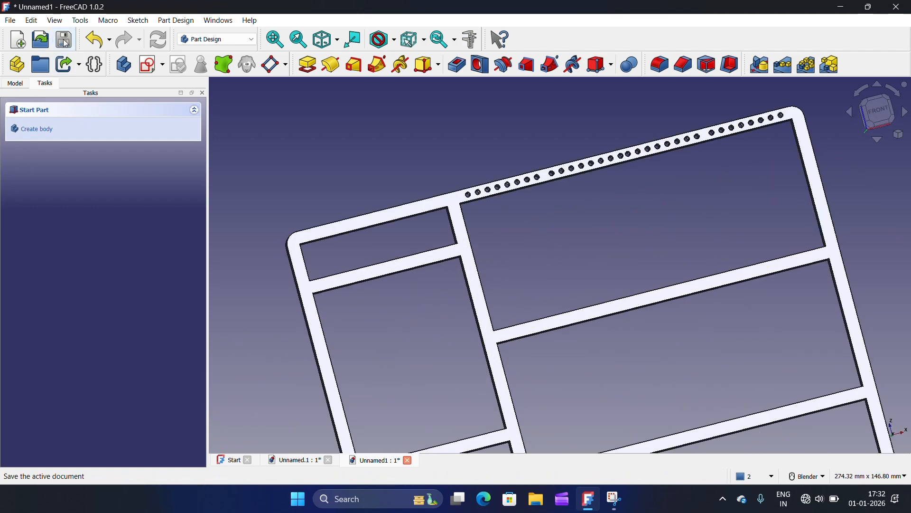
{"action": "left_click", "coordinate": [65, 42]}
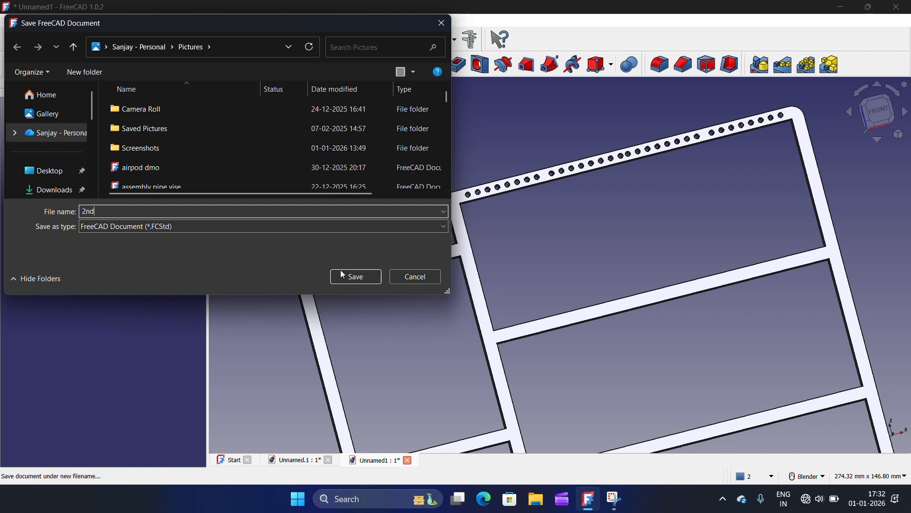
{"action": "type", "text": "2ndp"}
{"action": "left_click", "coordinate": [356, 278]}
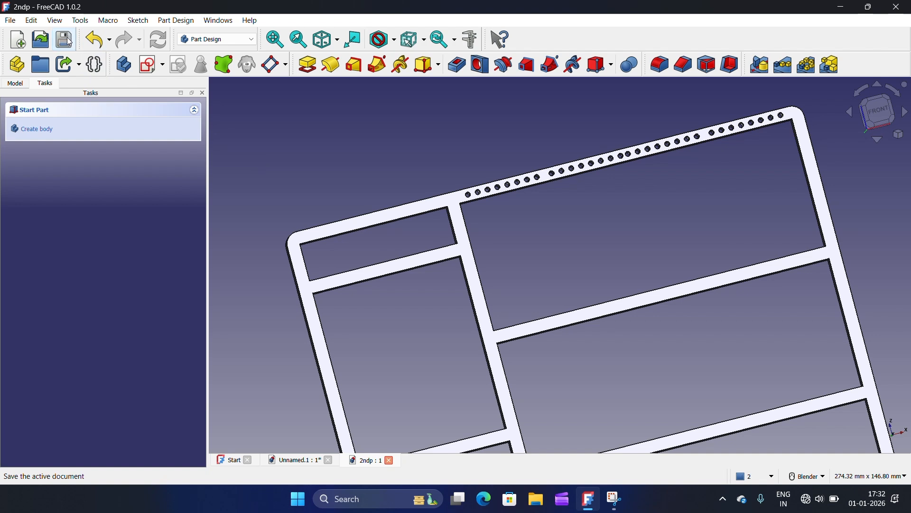
{"action": "left_click", "coordinate": [304, 463]}
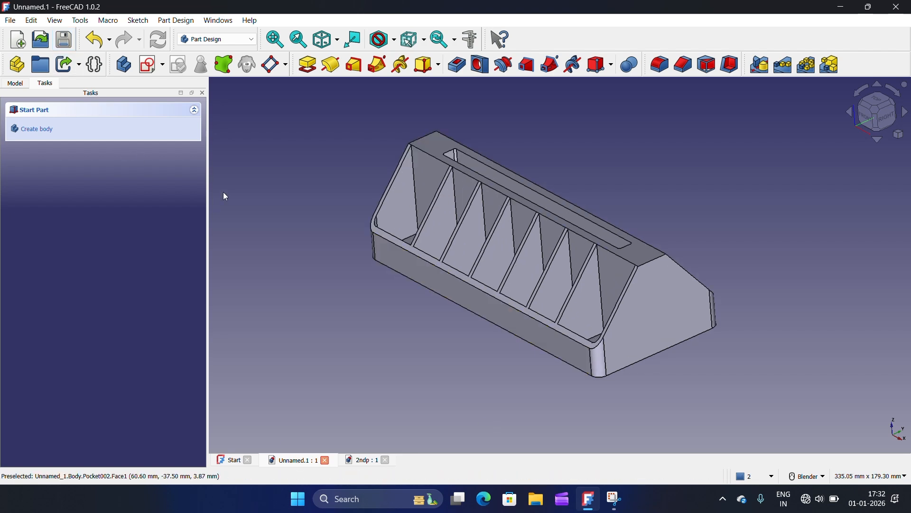
Create a new document, switch it to the Assembly workbench and save it as asorganiser
{"action": "left_click", "coordinate": [21, 47]}
{"action": "left_click", "coordinate": [218, 39]}
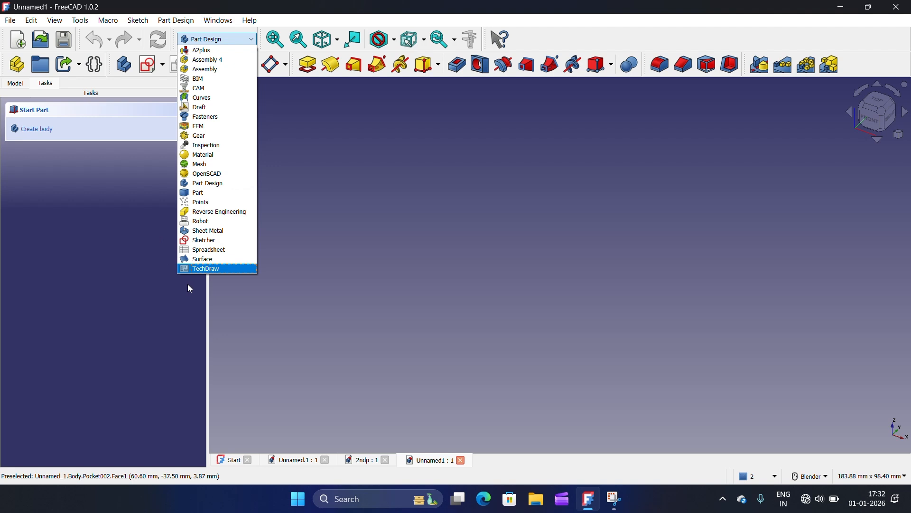
{"action": "left_click", "coordinate": [211, 73]}
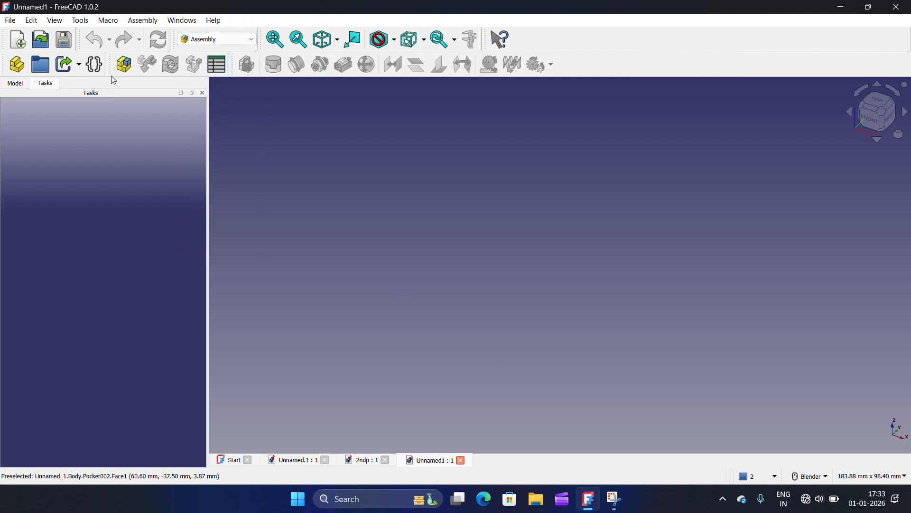
{"action": "left_click", "coordinate": [67, 42]}
{"action": "type", "text": "as"}
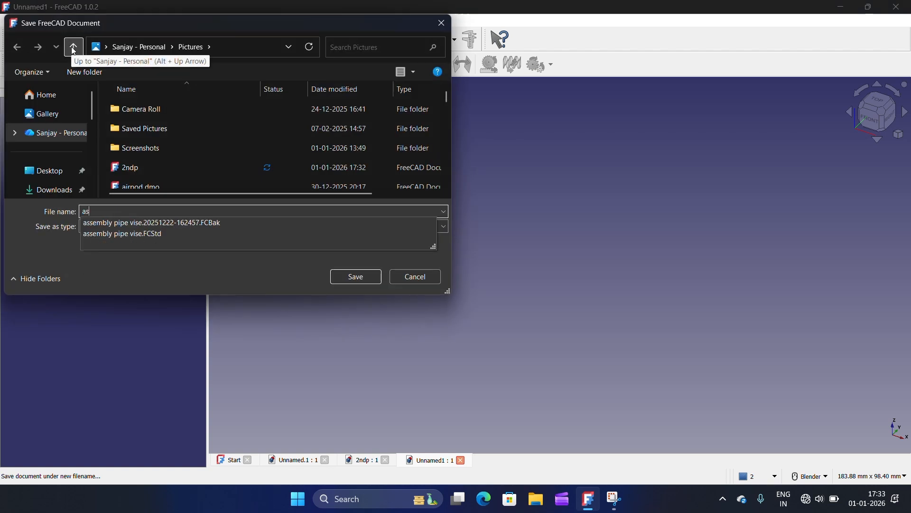
{"action": "type", "text": "organiser"}
{"action": "left_click", "coordinate": [355, 275]}
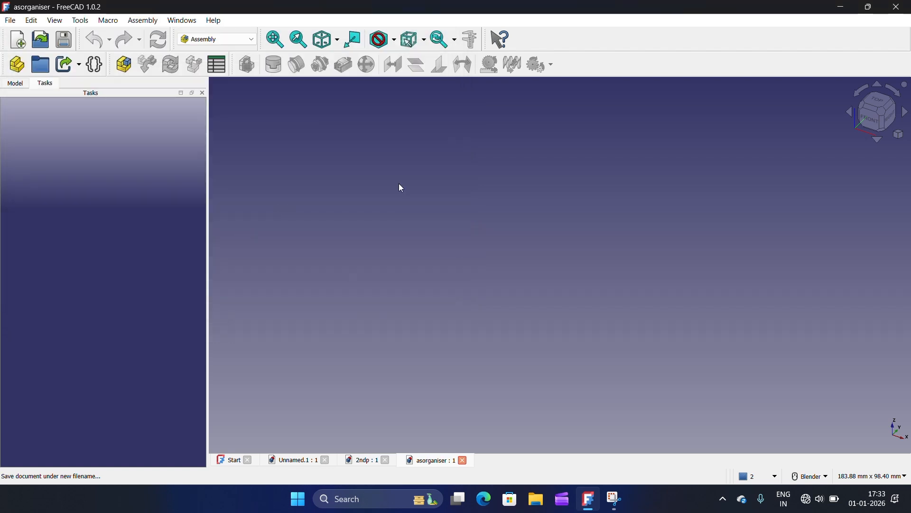
Create an assembly and insert the Body of Unnamed.1 as the grounded base, plus the Body of 2ndp as the frame
{"action": "left_click", "coordinate": [123, 65]}
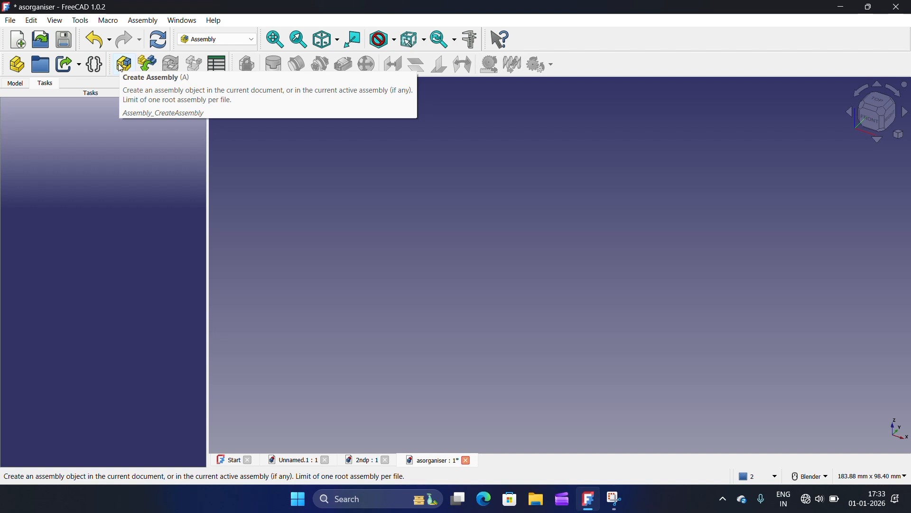
{"action": "left_click", "coordinate": [148, 64]}
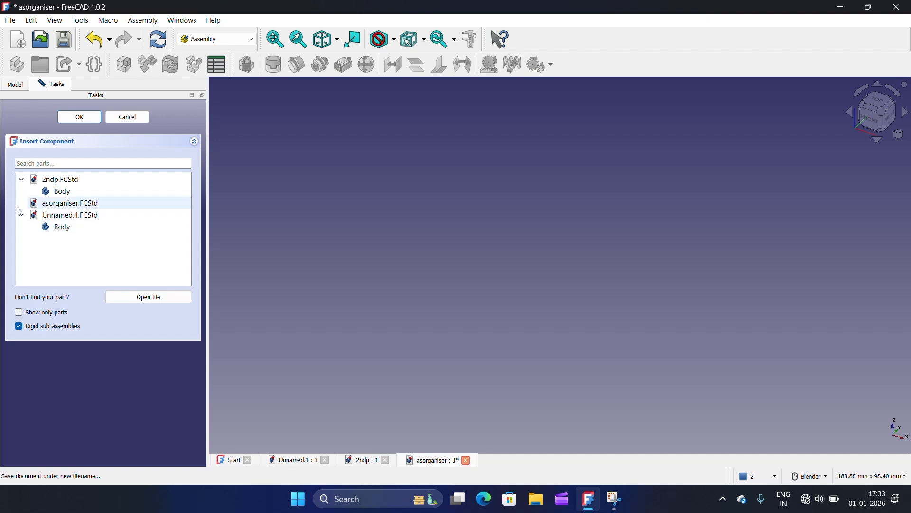
{"action": "left_click", "coordinate": [61, 219]}
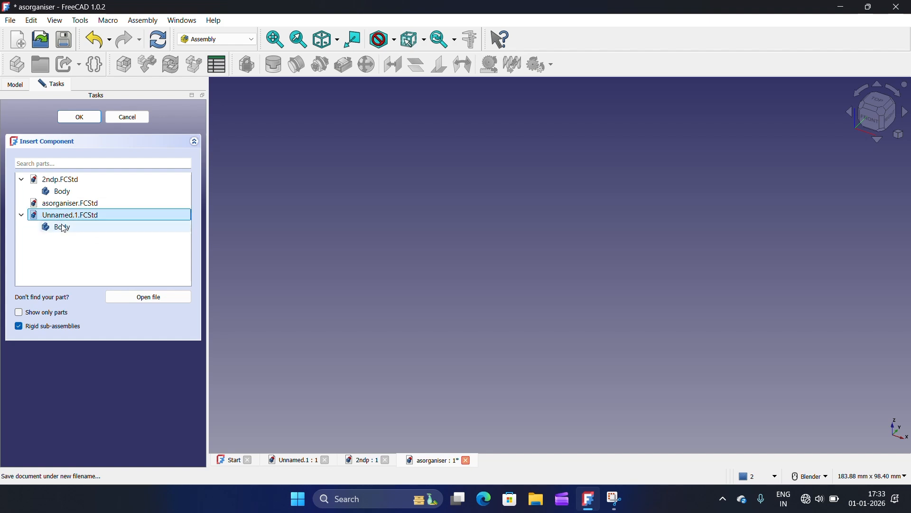
{"action": "left_click", "coordinate": [64, 228]}
{"action": "left_click", "coordinate": [411, 261]}
{"action": "left_click", "coordinate": [57, 191]}
{"action": "scroll", "coordinate": [411, 349], "scroll_direction": "up", "scroll_amount": 1}
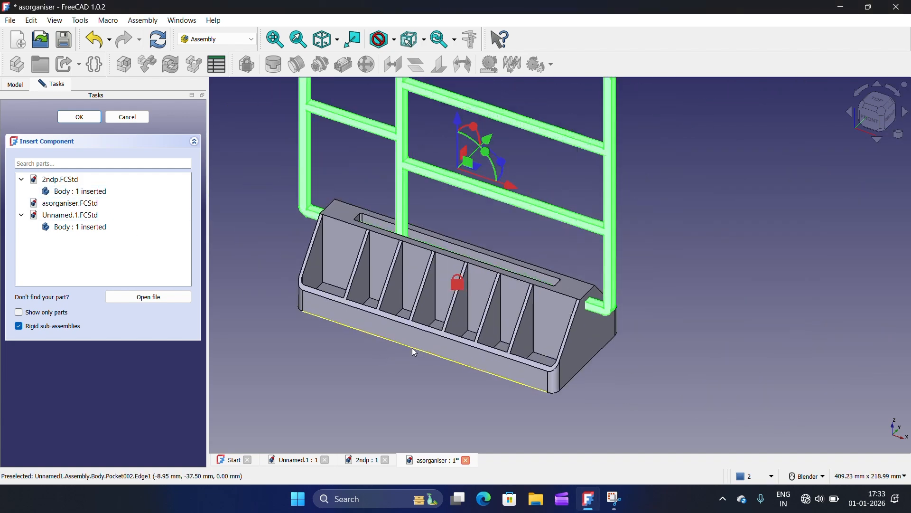
Raise the frame and move it sideways clear of the compartment base, and finish inserting components
{"action": "left_click_drag", "start_coordinate": [459, 122], "coordinate": [479, 104]}
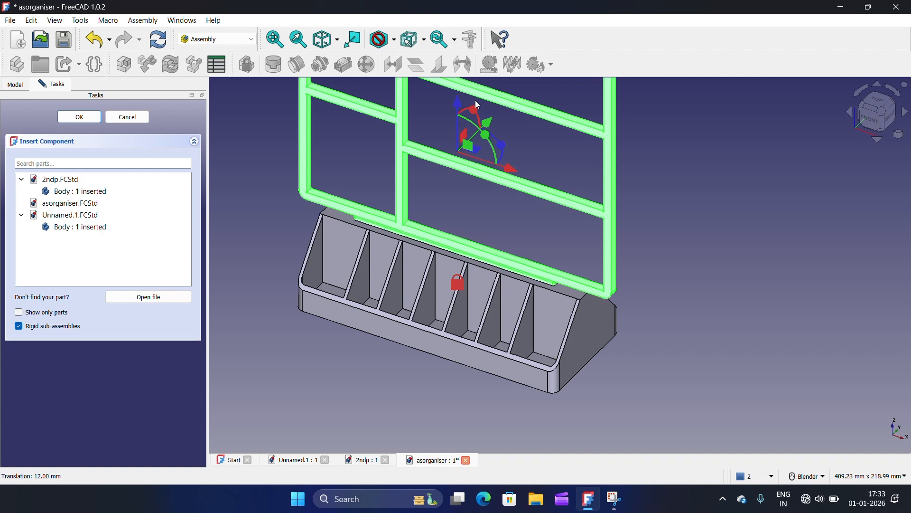
{"action": "scroll", "coordinate": [570, 221], "scroll_direction": "down", "scroll_amount": 4}
{"action": "left_click_drag", "start_coordinate": [587, 232], "coordinate": [744, 248]}
{"action": "left_click", "coordinate": [271, 204]}
{"action": "left_click", "coordinate": [80, 118]}
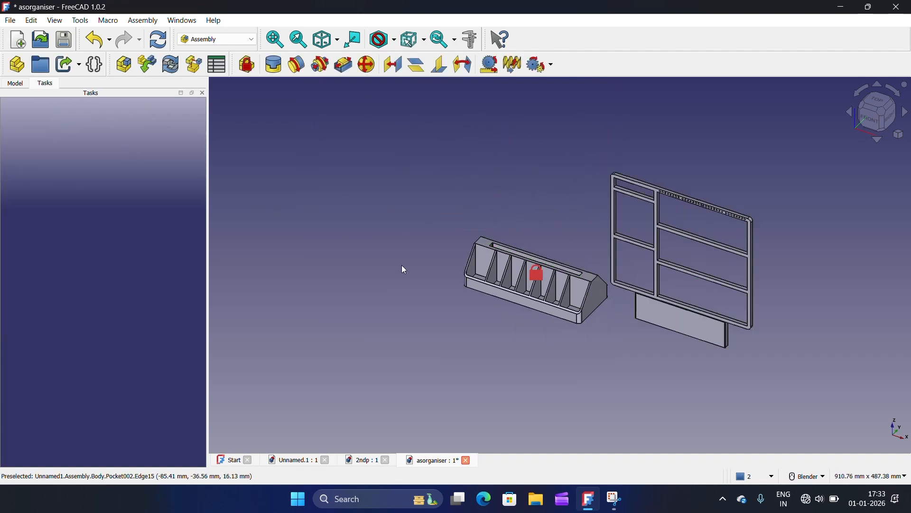
Create a Fixed joint between the floor of the base's long slot and the bottom face of the frame's tab
{"action": "key", "text": "2"}
{"action": "scroll", "coordinate": [555, 299], "scroll_direction": "up", "scroll_amount": 6}
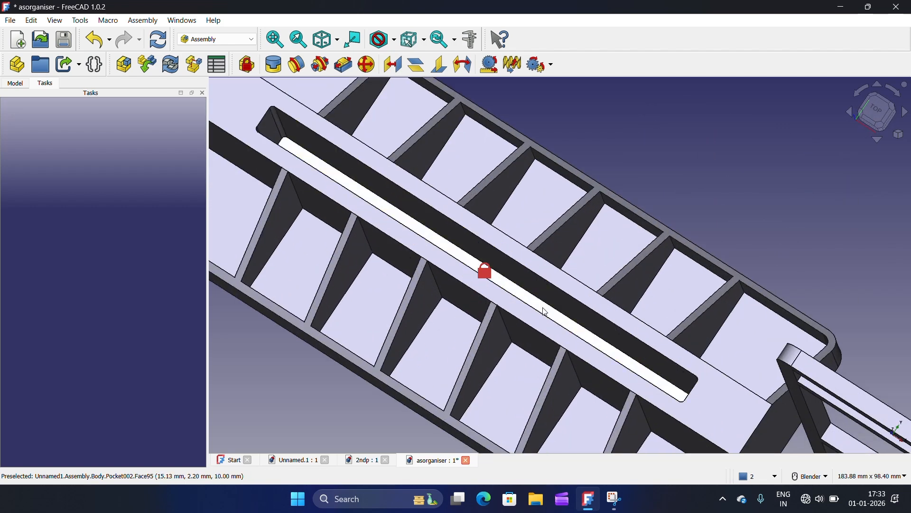
{"action": "scroll", "coordinate": [559, 298], "scroll_direction": "up", "scroll_amount": 2}
{"action": "scroll", "coordinate": [546, 311], "scroll_direction": "up", "scroll_amount": 1}
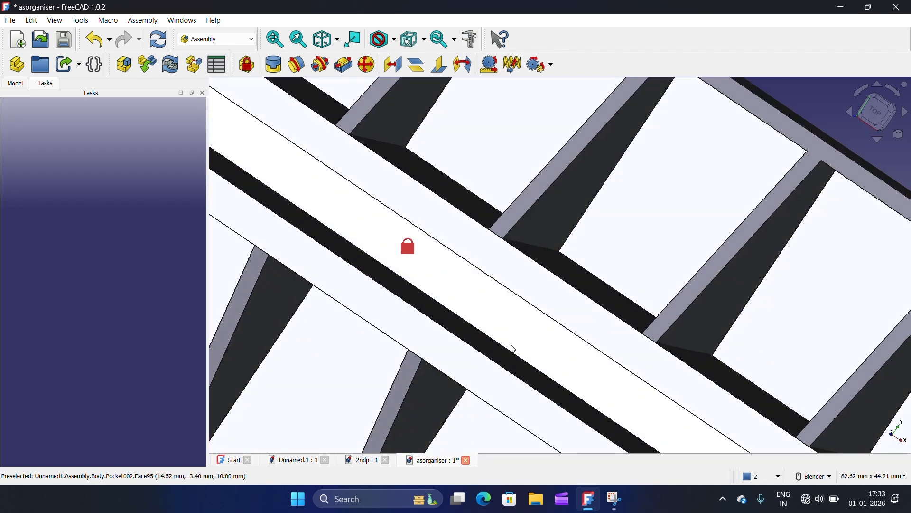
{"action": "mouse_move", "coordinate": [580, 359]}
{"action": "middle_mouse_down"}
{"action": "mouse_move", "coordinate": [547, 344]}
{"action": "mouse_move", "coordinate": [540, 352]}
{"action": "middle_mouse_up"}
{"action": "left_click", "coordinate": [496, 368]}
{"action": "scroll", "coordinate": [496, 369], "scroll_direction": "down", "scroll_amount": 7}
{"action": "middle_click_drag", "start_coordinate": [509, 393], "coordinate": [525, 324]}
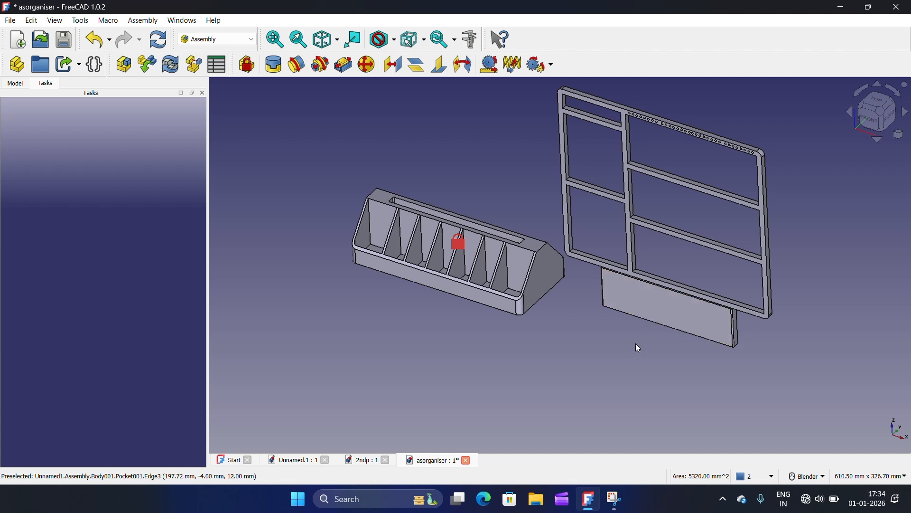
{"action": "left_click", "coordinate": [640, 325]}
{"action": "middle_click_drag", "start_coordinate": [579, 346], "coordinate": [503, 402]}
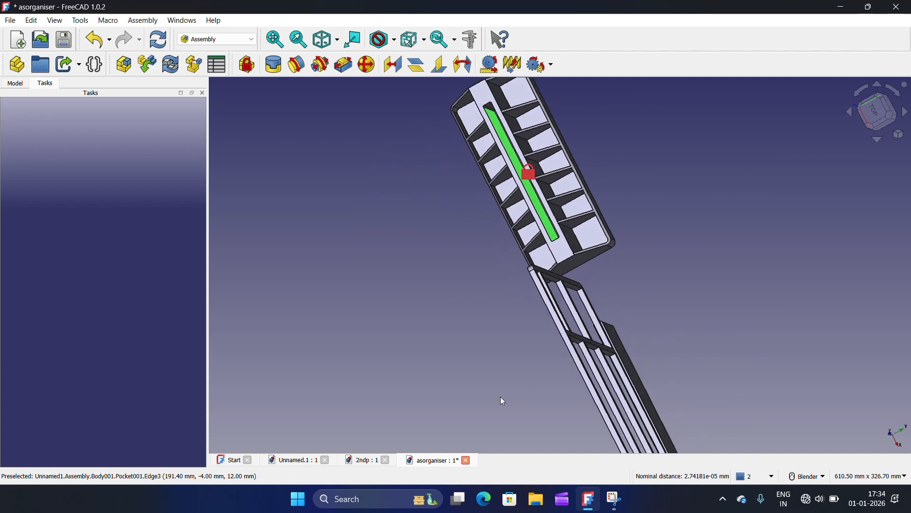
{"action": "left_click", "coordinate": [273, 64]}
Examine the joined assembly from the rear and side, including the frame's hole rows and how its tab sits in the base's slot
{"action": "middle_click_drag", "start_coordinate": [469, 307], "coordinate": [236, 199]}
{"action": "scroll", "coordinate": [506, 268], "scroll_direction": "up", "scroll_amount": 5}
{"action": "scroll", "coordinate": [370, 124], "scroll_direction": "down", "scroll_amount": 6}
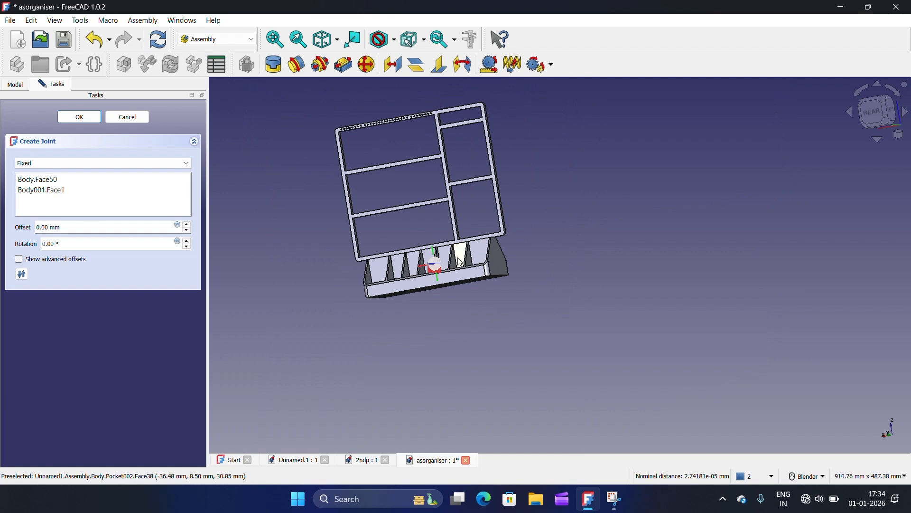
{"action": "mouse_move", "coordinate": [370, 124]}
{"action": "middle_mouse_down"}
{"action": "mouse_move", "coordinate": [408, 145]}
{"action": "mouse_move", "coordinate": [388, 124]}
{"action": "middle_mouse_up"}
{"action": "scroll", "coordinate": [388, 123], "scroll_direction": "up", "scroll_amount": 6}
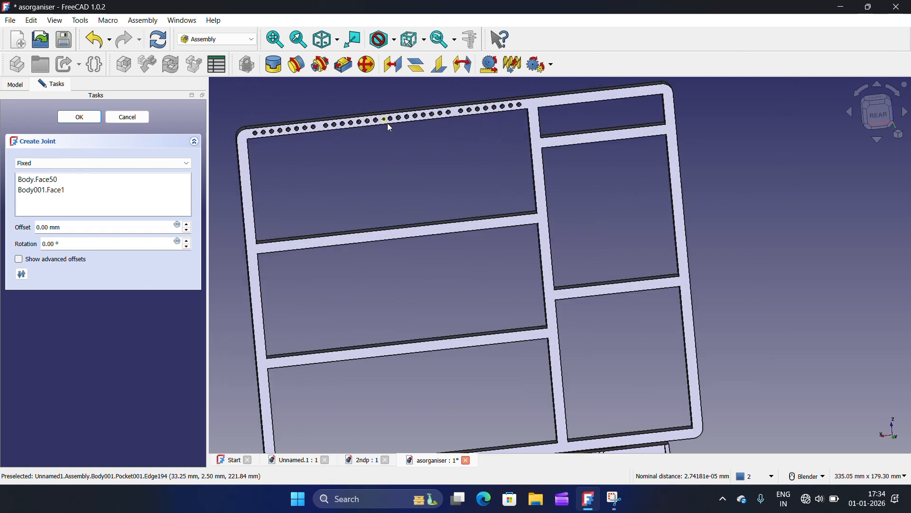
{"action": "scroll", "coordinate": [655, 163], "scroll_direction": "up", "scroll_amount": 5}
{"action": "middle_click_drag", "start_coordinate": [655, 163], "coordinate": [641, 189]}
{"action": "scroll", "coordinate": [641, 189], "scroll_direction": "down", "scroll_amount": 8}
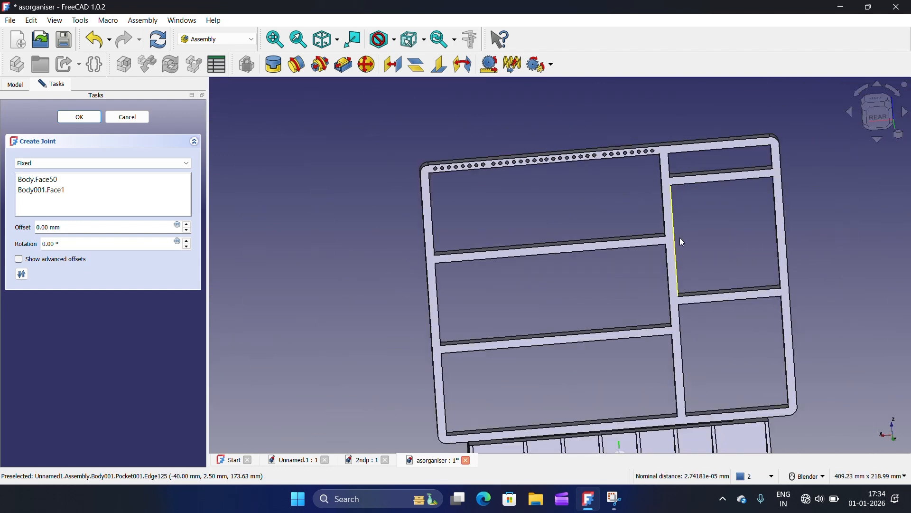
{"action": "middle_click_drag", "start_coordinate": [663, 424], "coordinate": [757, 395]}
{"action": "scroll", "coordinate": [761, 398], "scroll_direction": "up", "scroll_amount": 5}
{"action": "scroll", "coordinate": [761, 398], "scroll_direction": "down", "scroll_amount": 10}
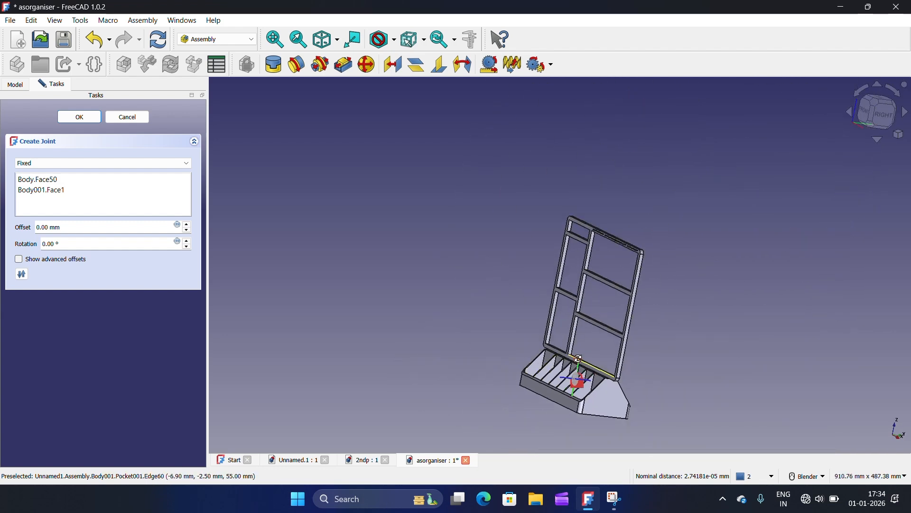